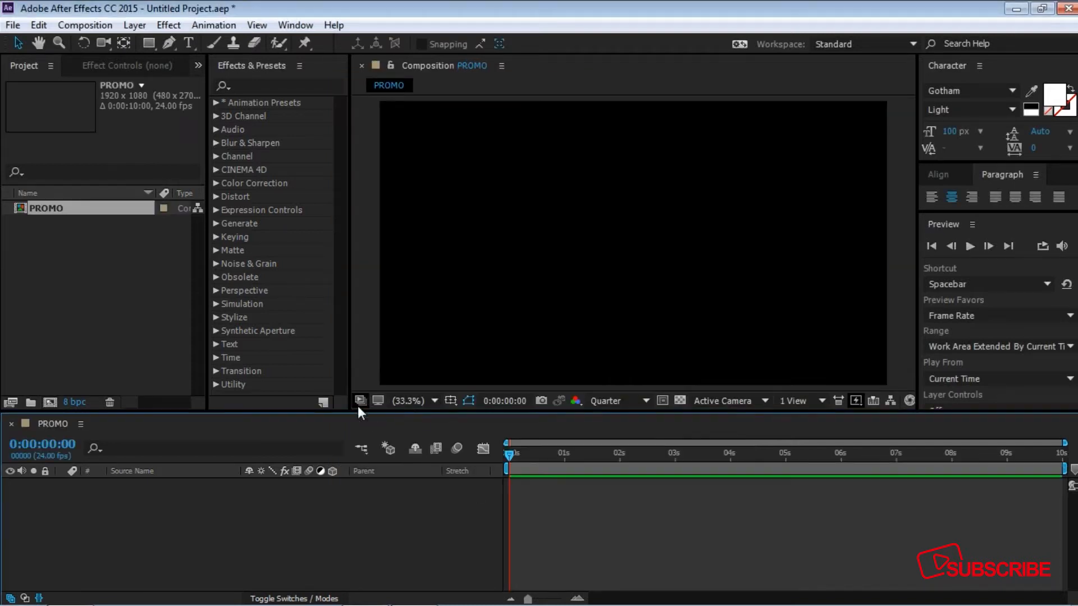
Create a new composition named PLACE HOLDER with the HDTV 1080 24 preset and a 10-second duration.
left_click(132, 307)
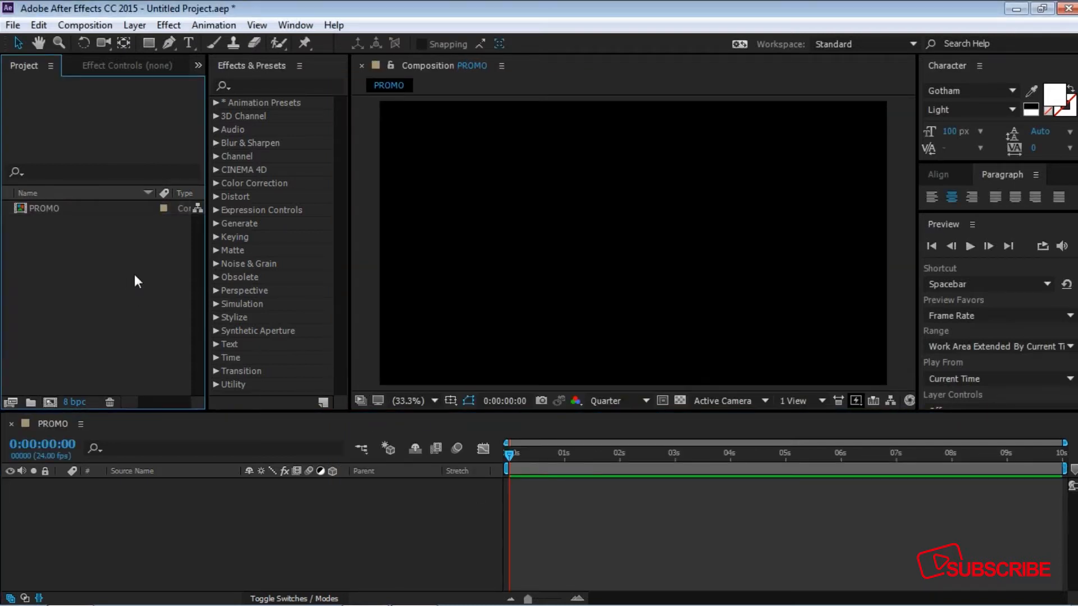
left_click(50, 402)
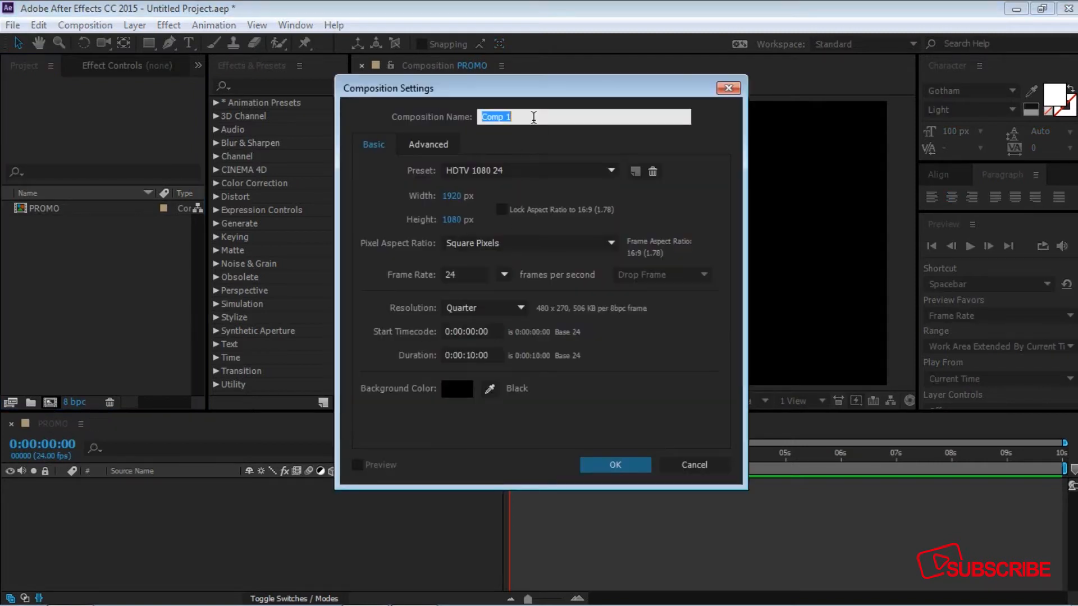
type("pla")
key("BackSpace")
key("BackSpace")
key("BackSpace")
type("PLACE HOLDER")
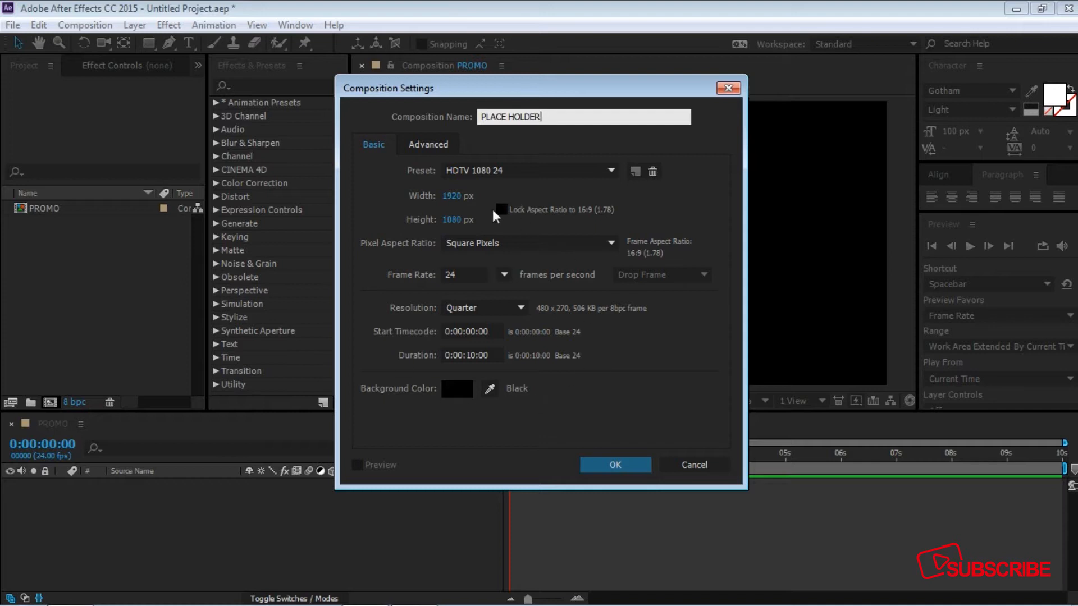
left_click(615, 465)
left_click(139, 243)
left_click(65, 223)
left_click(77, 281)
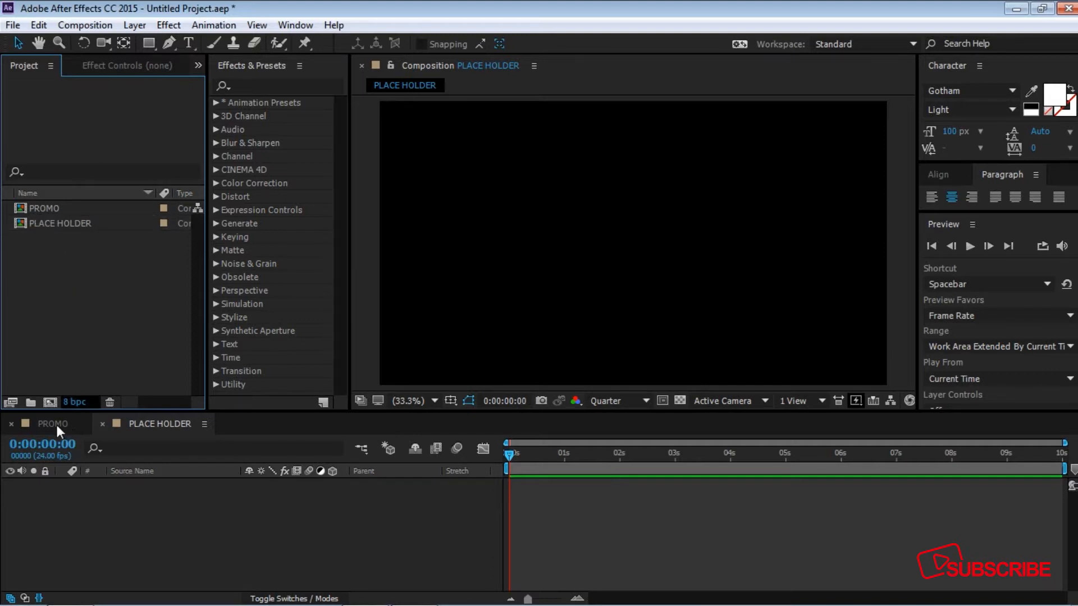
Import the first two portrait JPEGs from the FASHION > MAN stock image folder as footage.
left_click(104, 492)
left_click(113, 320)
double_click(115, 312)
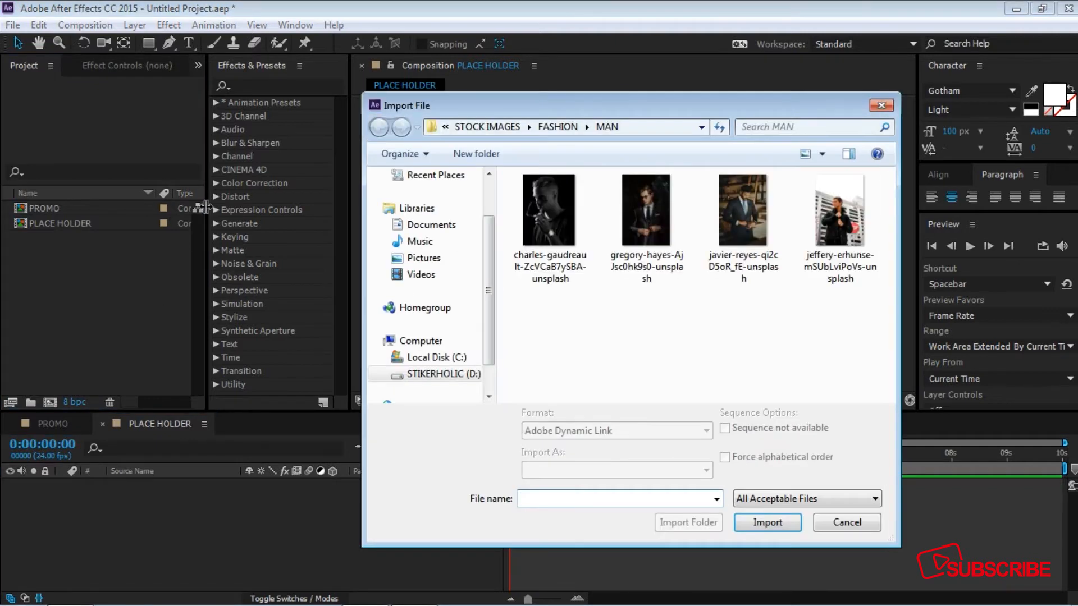
left_click(549, 247)
left_click(656, 230, "ctrl")
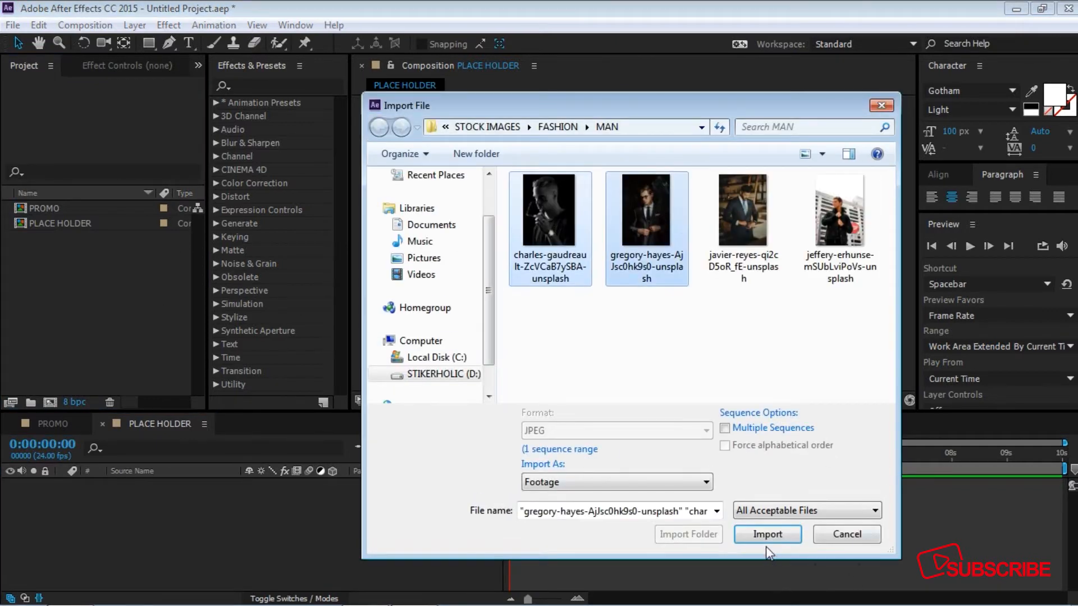
left_click(767, 522)
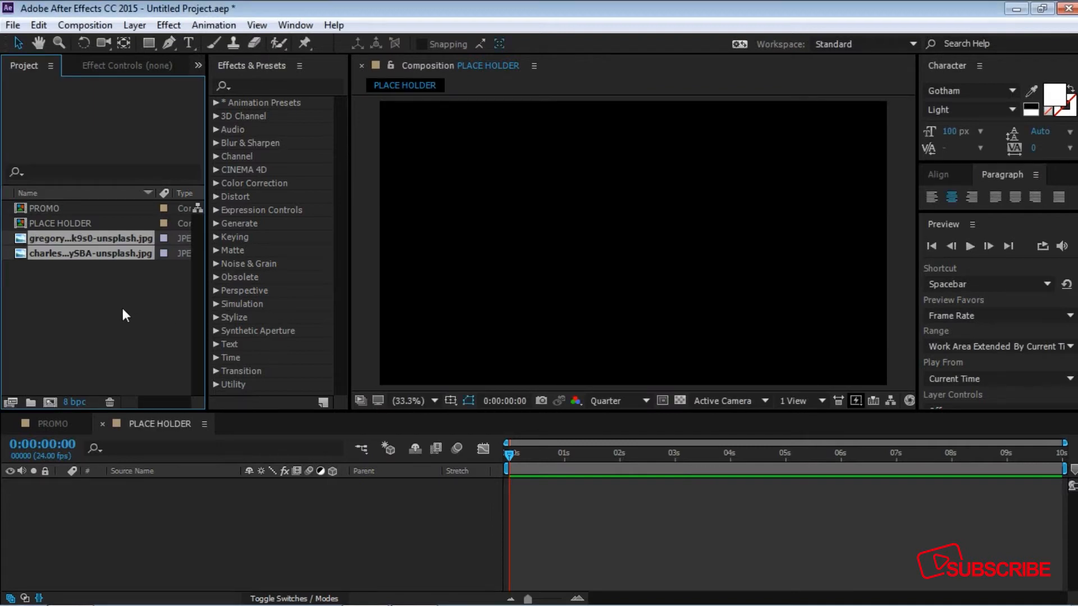
Add both imported portrait images as layers to the PLACE HOLDER composition.
left_click(121, 305)
left_click(83, 245)
left_click(84, 250, "shift")
left_click_drag(65, 255, 156, 511)
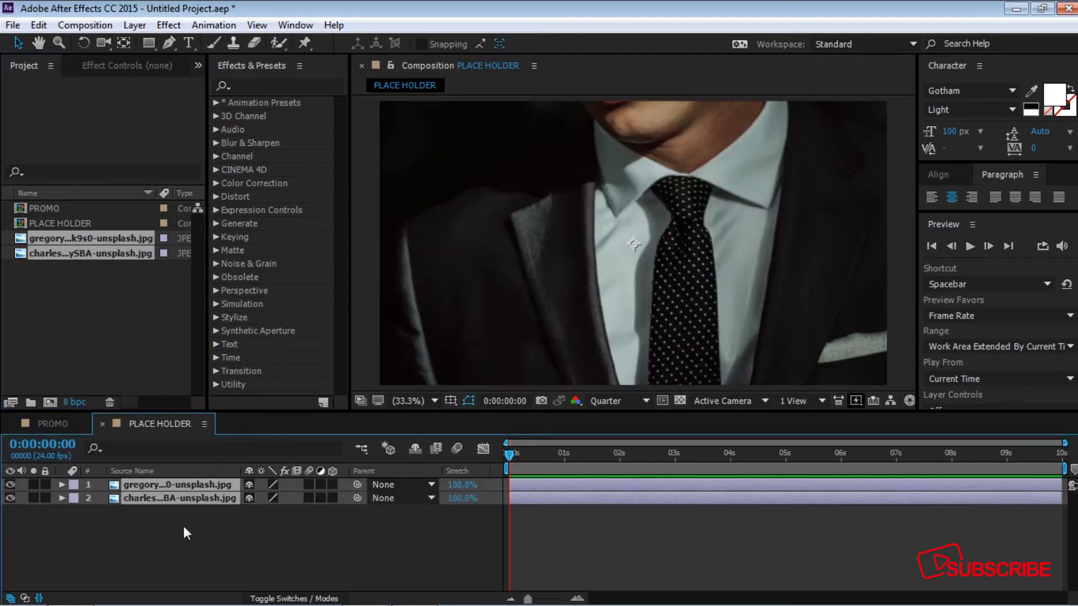
left_click(183, 528)
Hide the lower image layer and scale the top portrait layer, the man in the suit, to 55%.
left_click(11, 498)
left_click(146, 486)
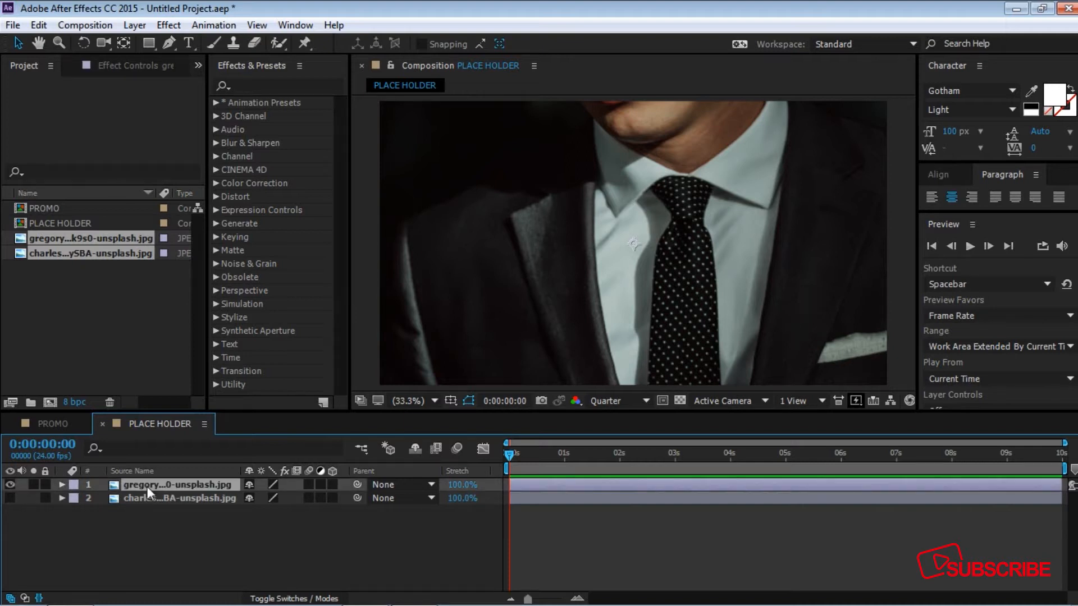
key("s")
left_click_drag(304, 500, 270, 494)
key("comma")
key("comma")
key("comma")
key("comma")
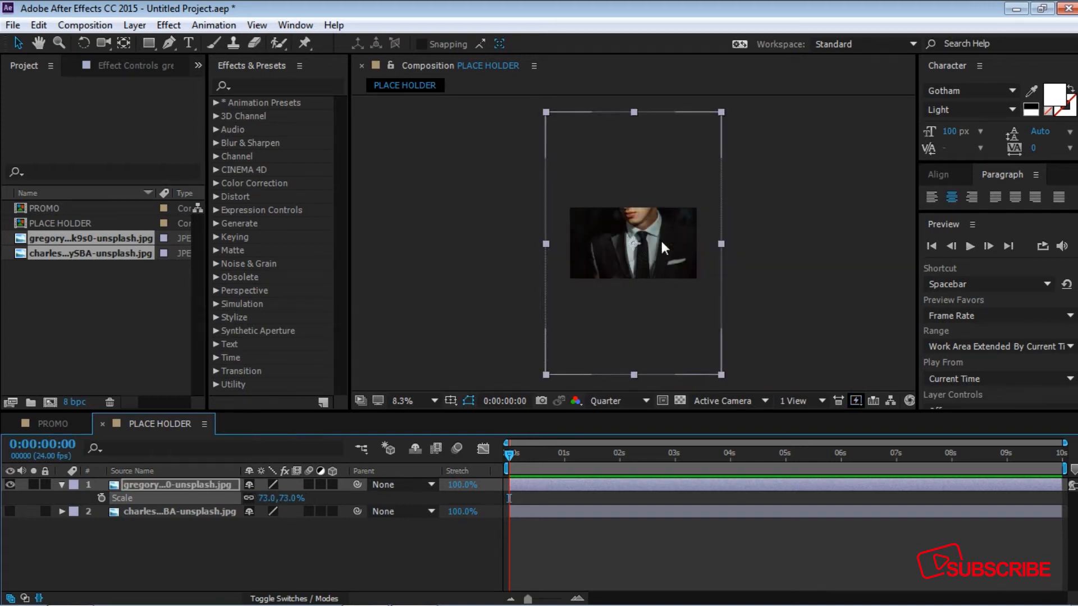
mouse_move(289, 498)
left_mouse_down()
mouse_move(276, 500)
mouse_move(297, 518)
left_mouse_up()
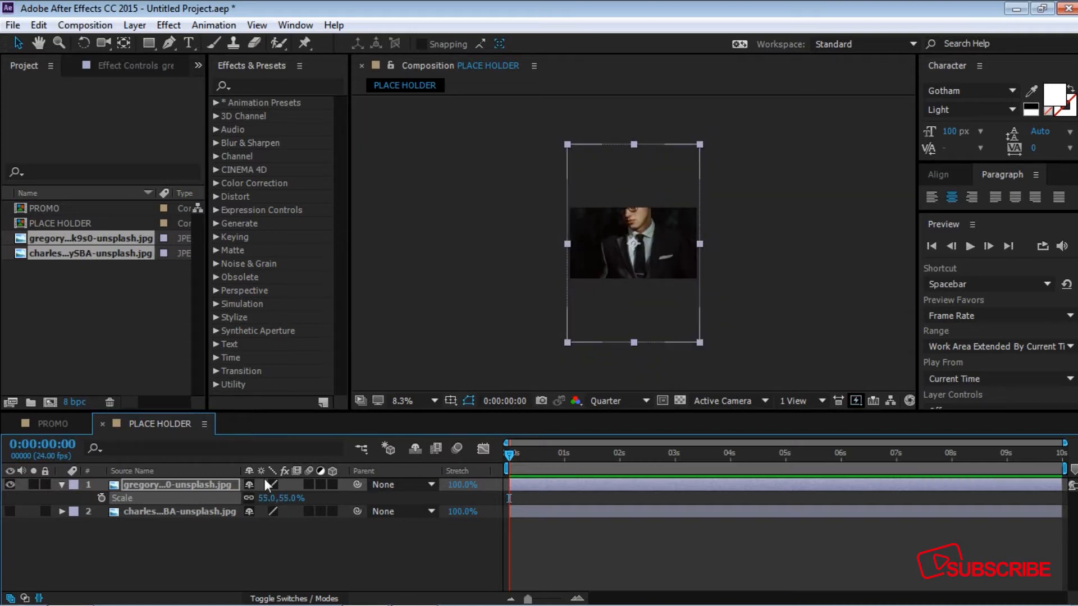
Move the suit portrait down to position 960, 941 so the man's face sits within the frame.
left_click(219, 486)
key("p")
left_click_drag(281, 498, 597, 498)
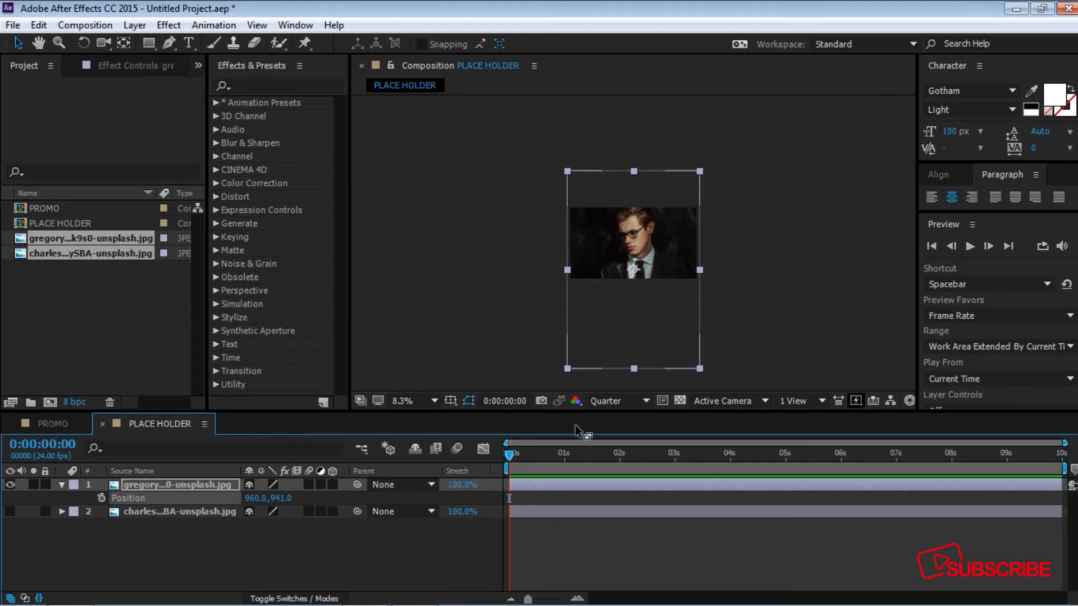
left_click(460, 311)
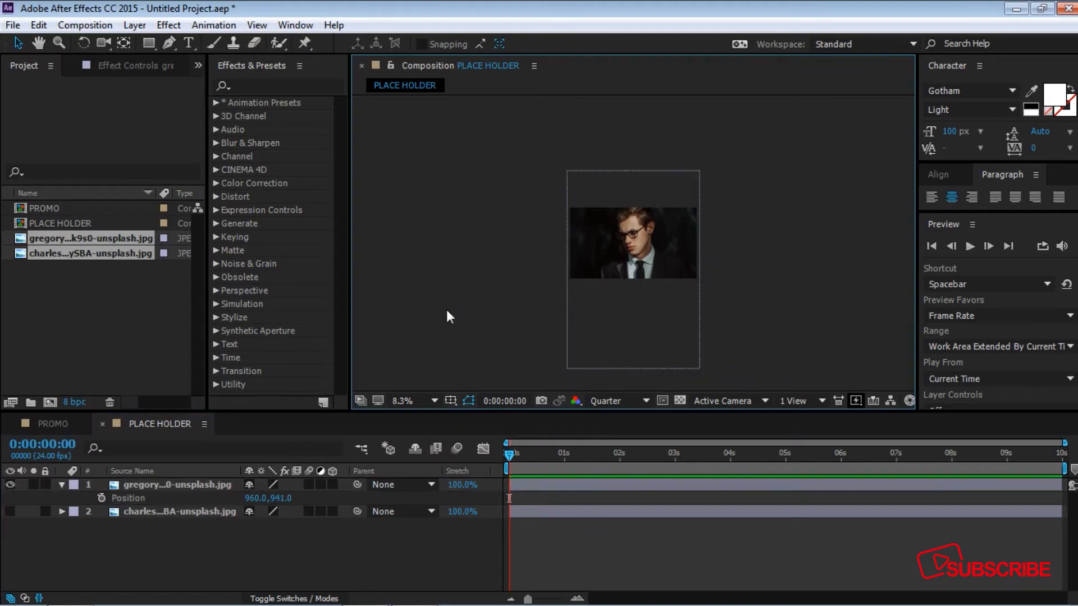
left_click(436, 400)
left_click(456, 133)
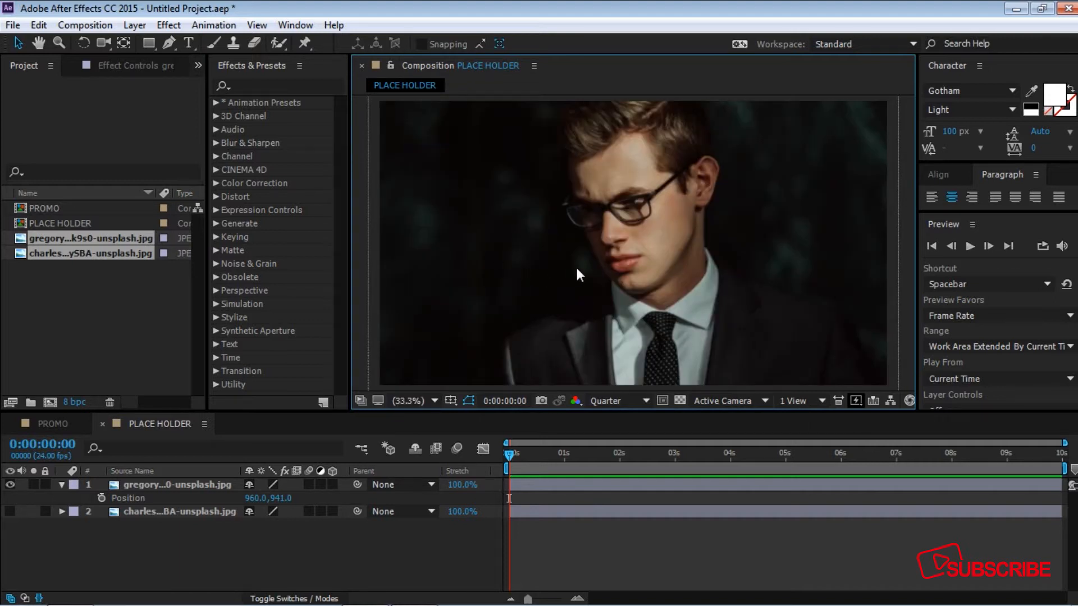
left_click(61, 485)
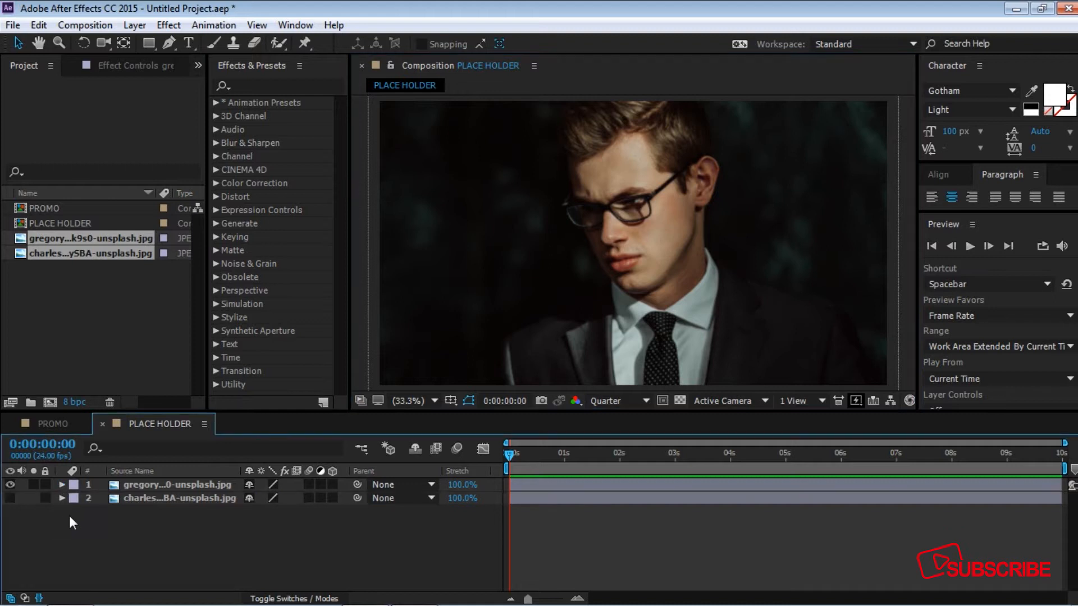
Hide the top layer, show the black-and-white portrait on layer 2 and scale it to 54%.
left_click(12, 484)
left_click(11, 498)
left_click(180, 498)
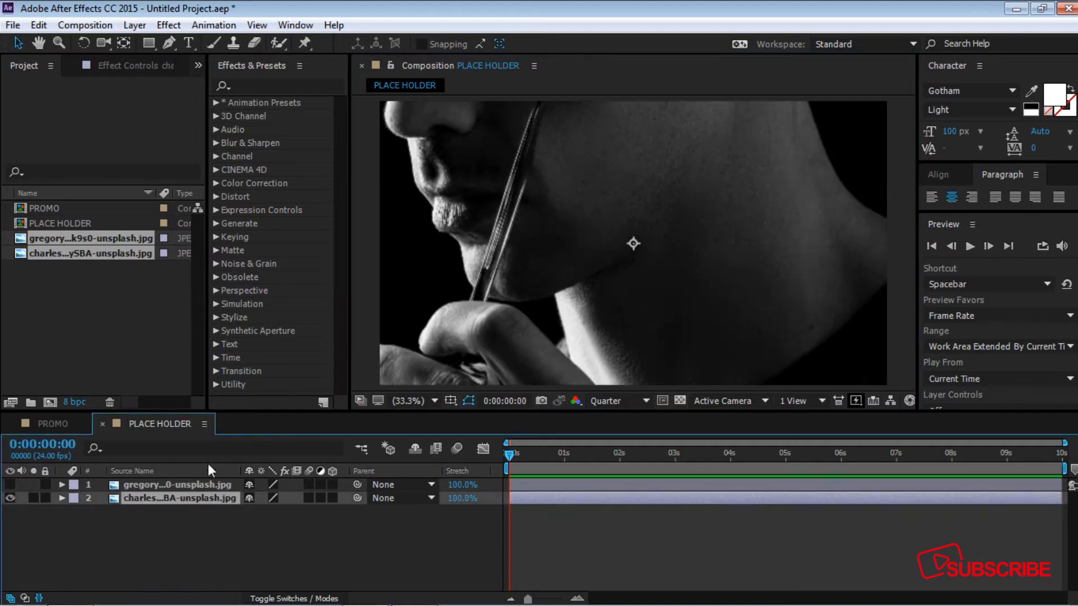
key("s")
left_click_drag(286, 512, 262, 516)
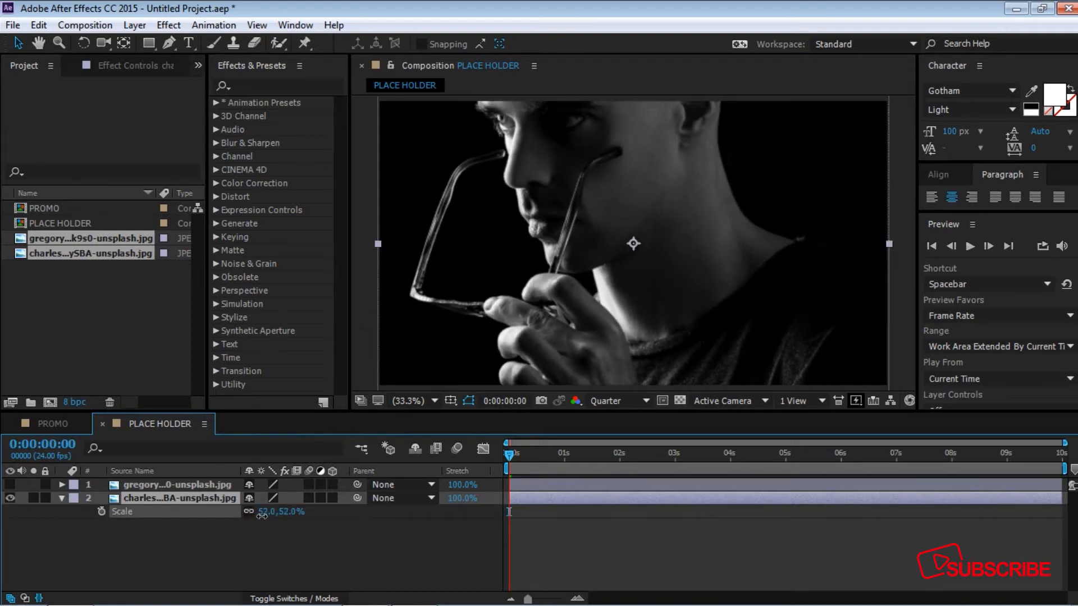
left_click_drag(262, 515, 263, 515)
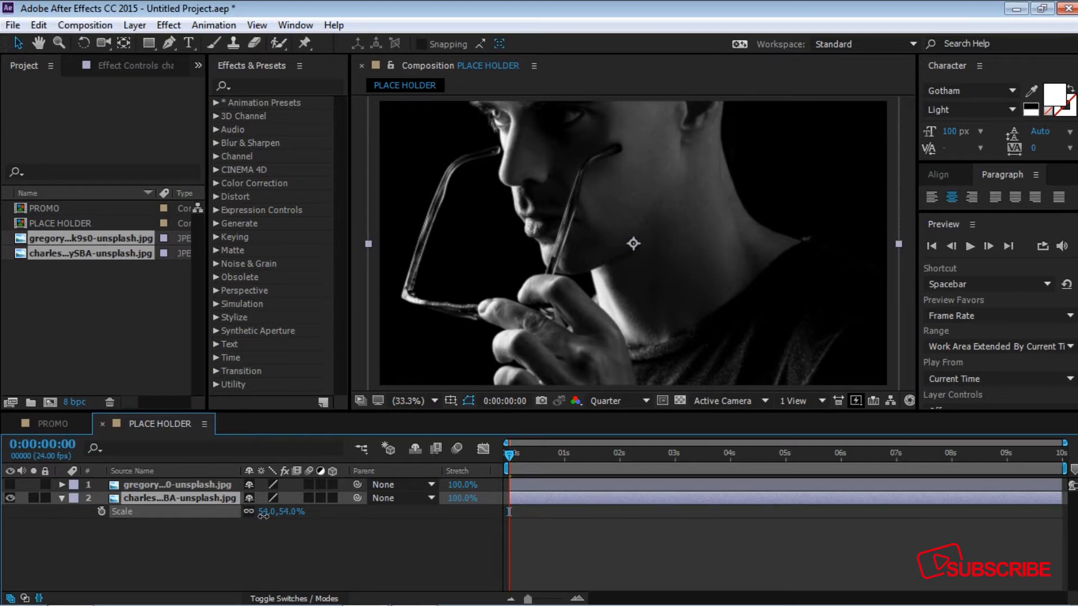
Move the black-and-white portrait down to position 960, 777 and make the top portrait layer visible again.
key("p")
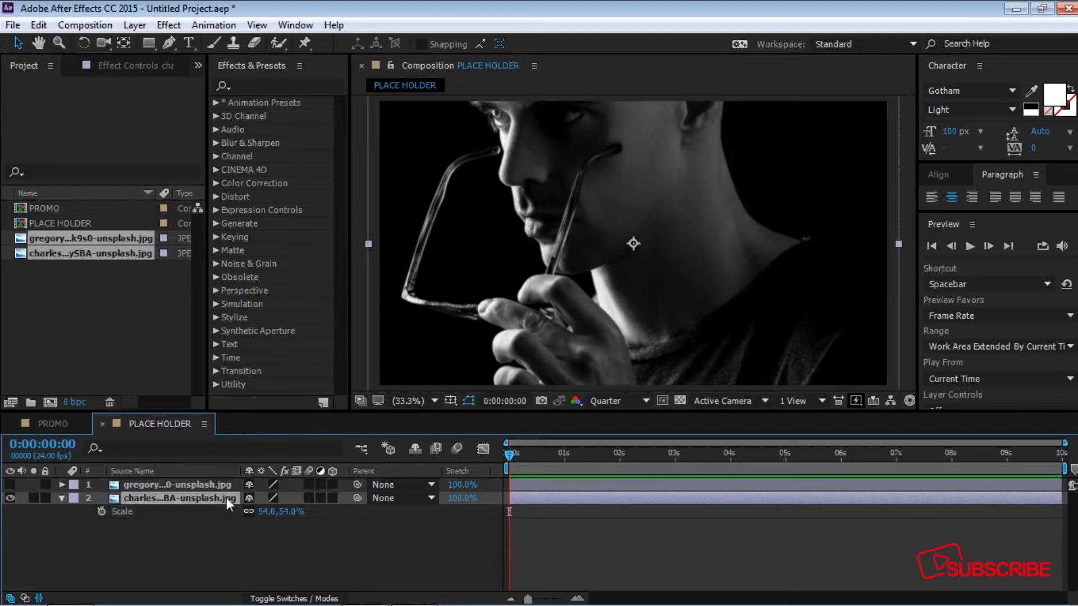
left_click_drag(280, 516, 454, 512)
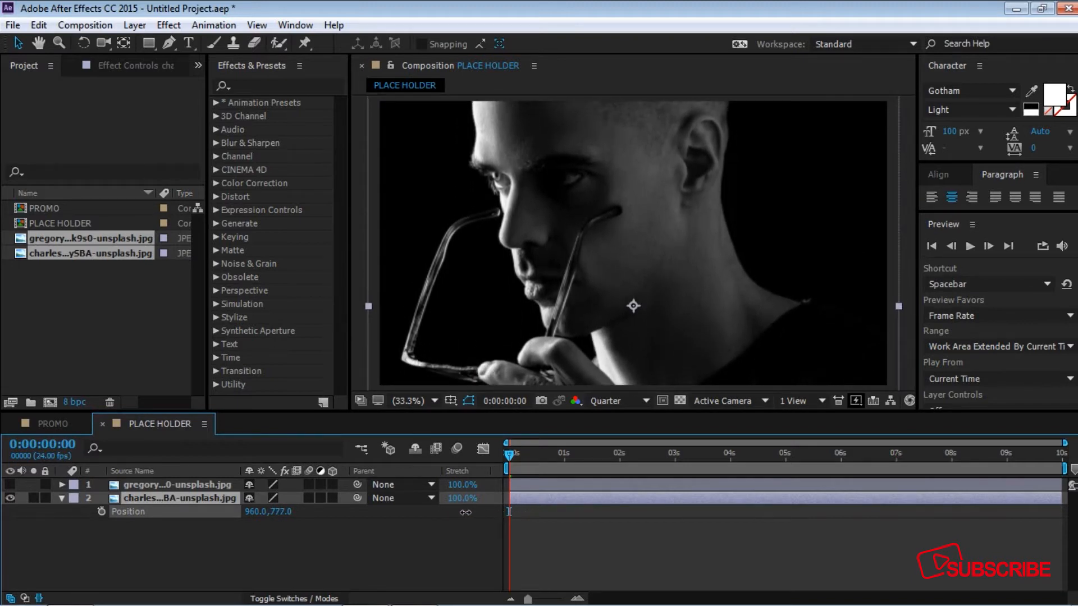
left_click(60, 497)
left_click(75, 520)
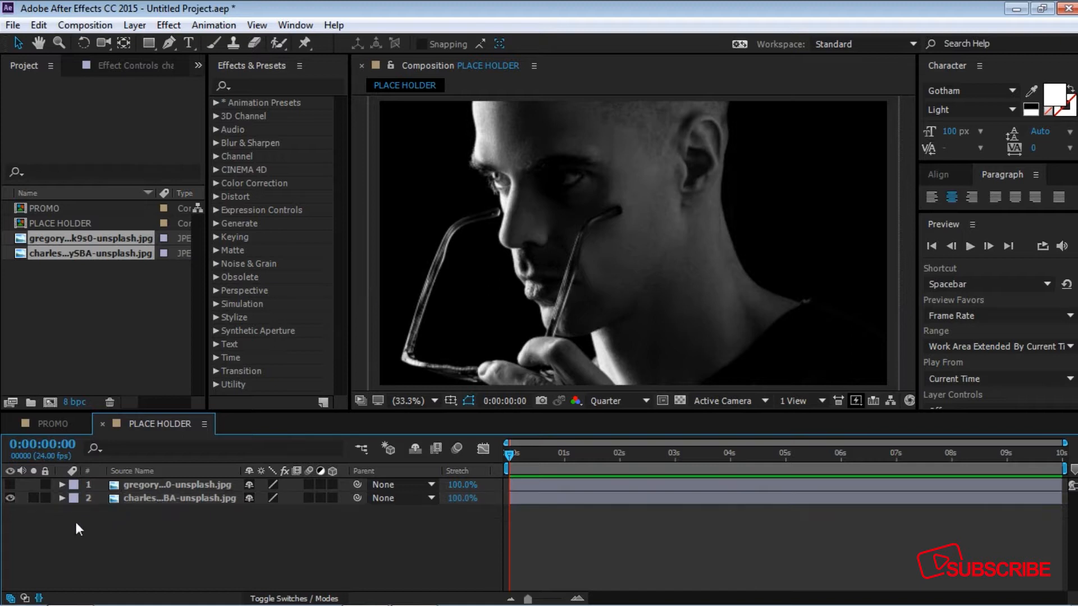
left_click(10, 484)
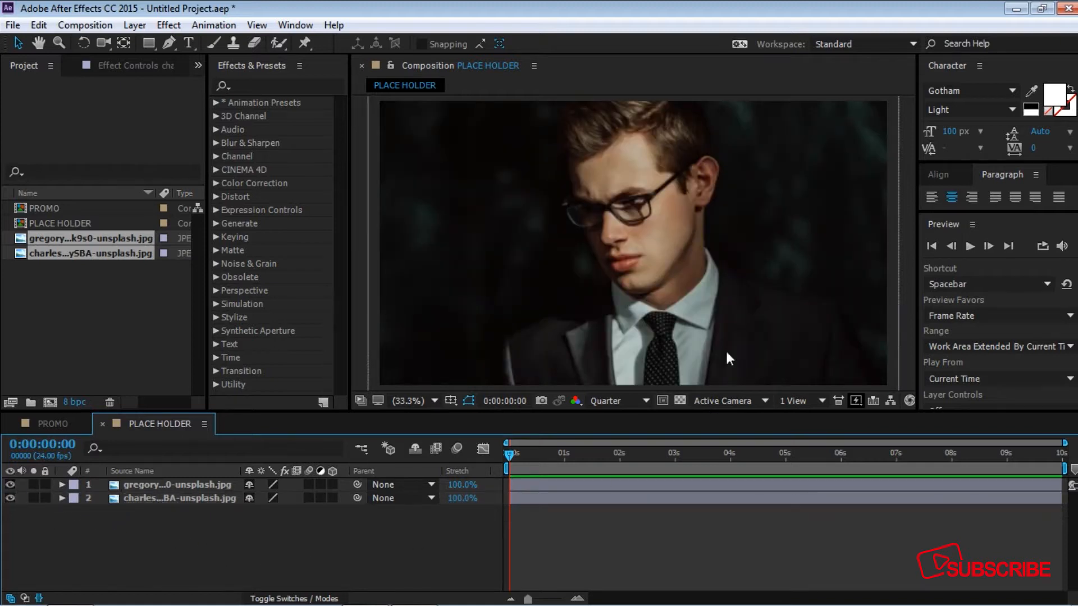
Trim the suit portrait's end and the black-and-white portrait's start to the 4-second mark.
key("comma")
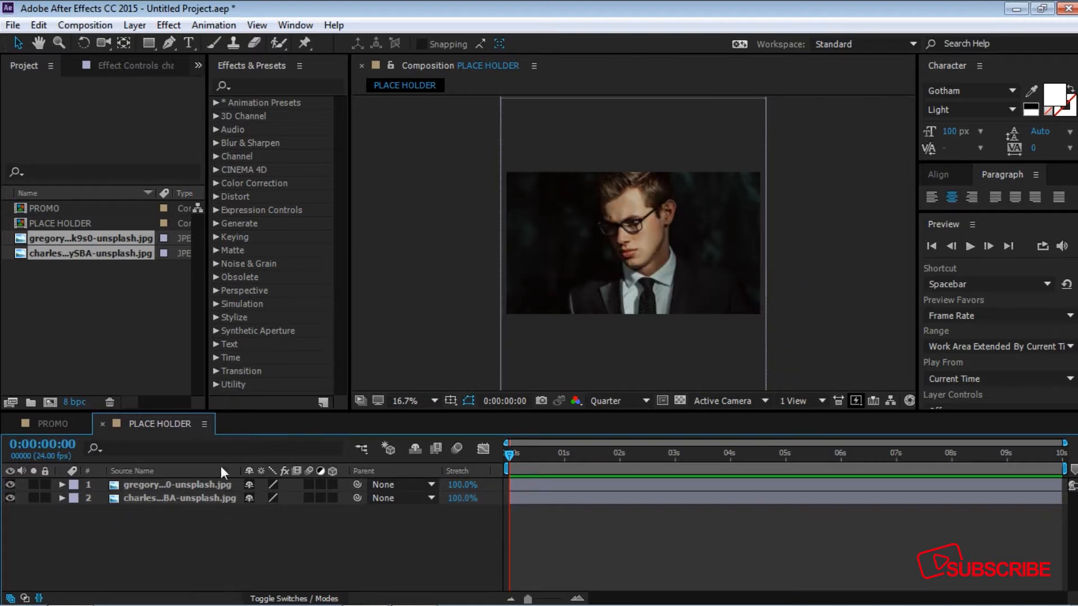
left_click_drag(511, 455, 731, 456)
left_click(723, 482)
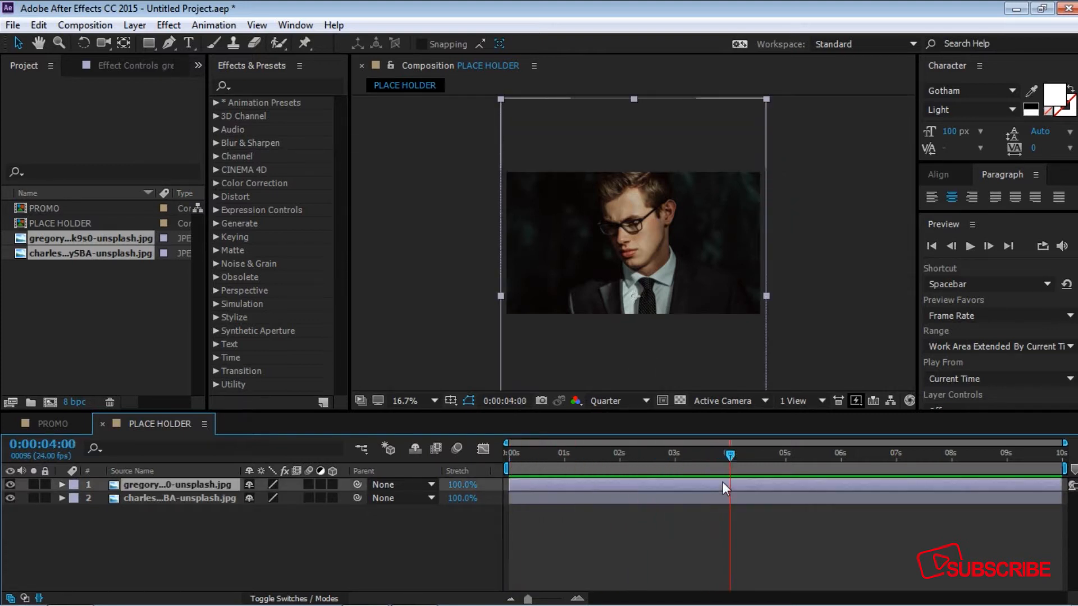
key("alt+bracketright")
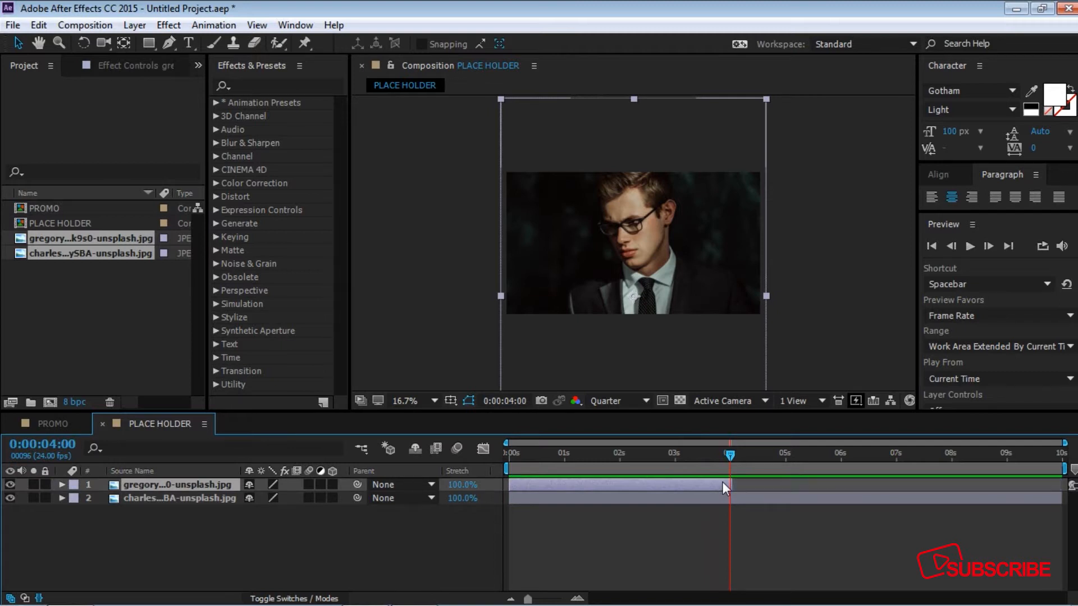
left_click(722, 495)
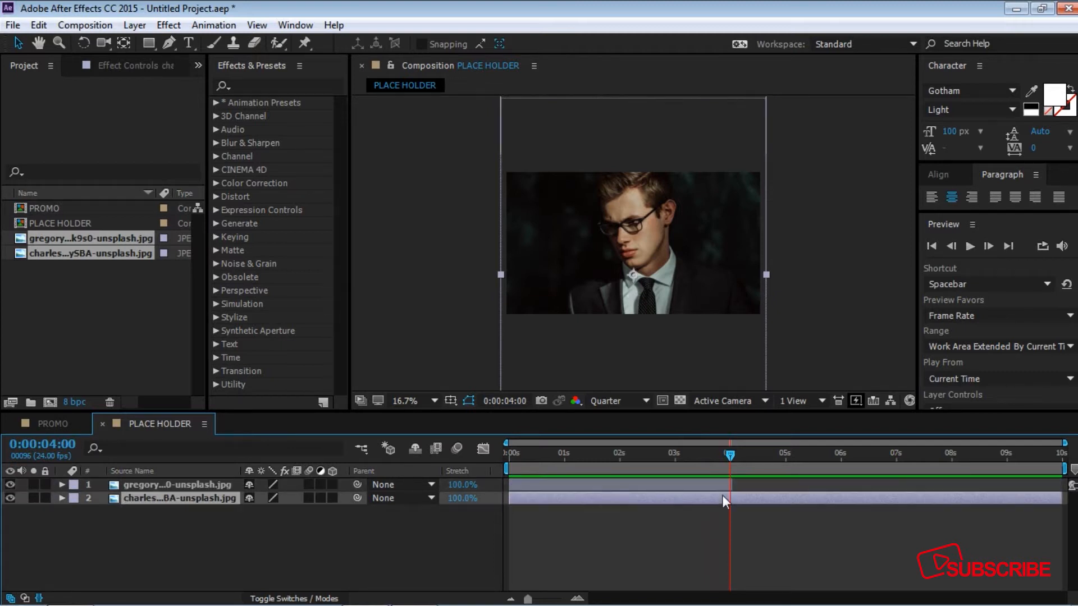
key("alt+bracketleft")
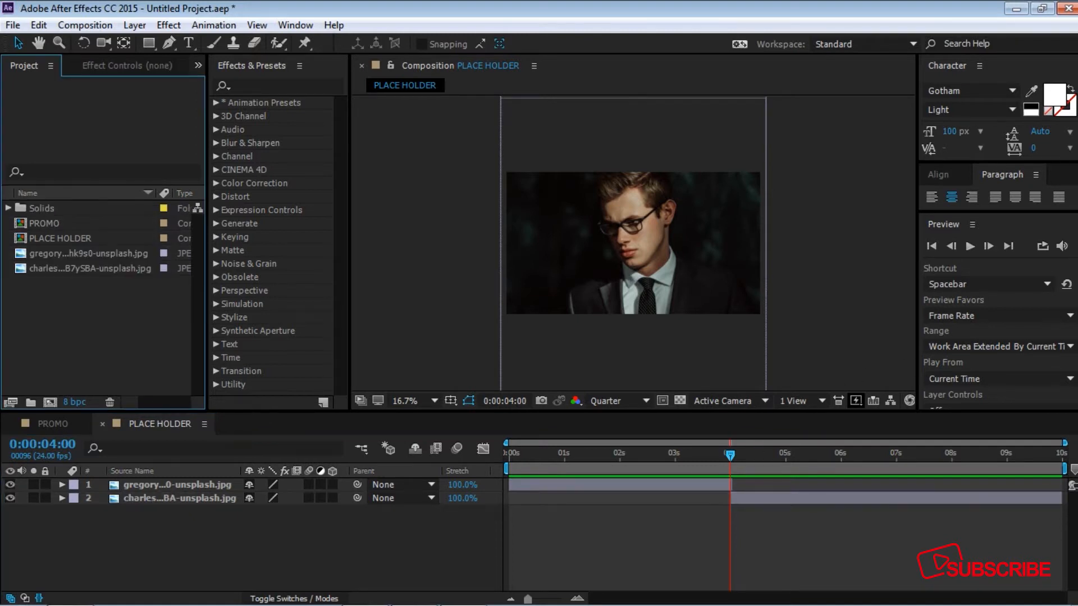
Add the PLACE HOLDER composition as a layer in PROMO and return the current time to 0:00:00:00.
left_click(49, 424)
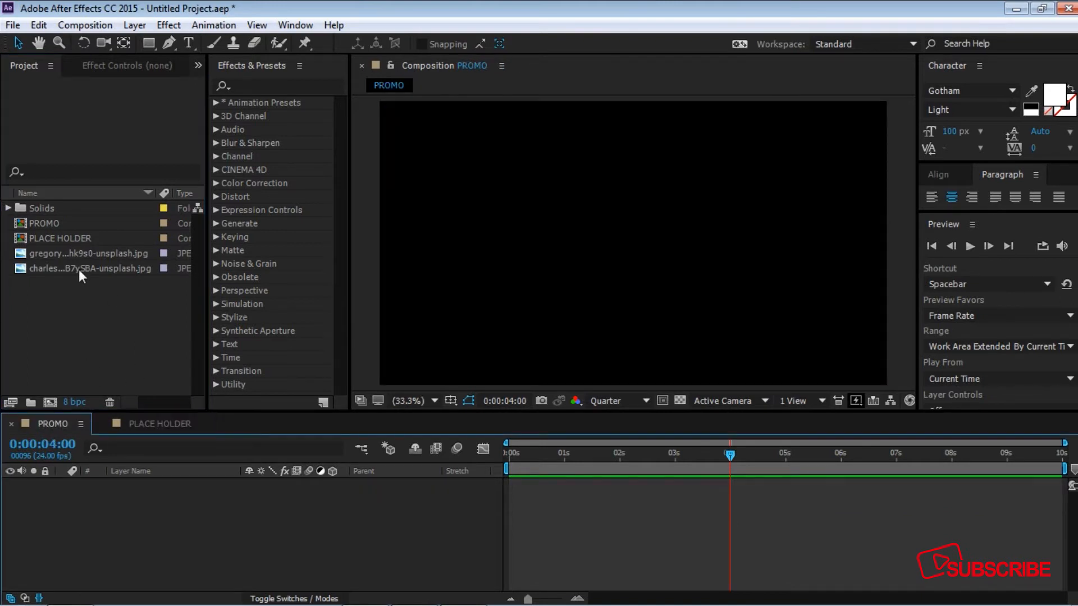
left_click_drag(22, 238, 135, 500)
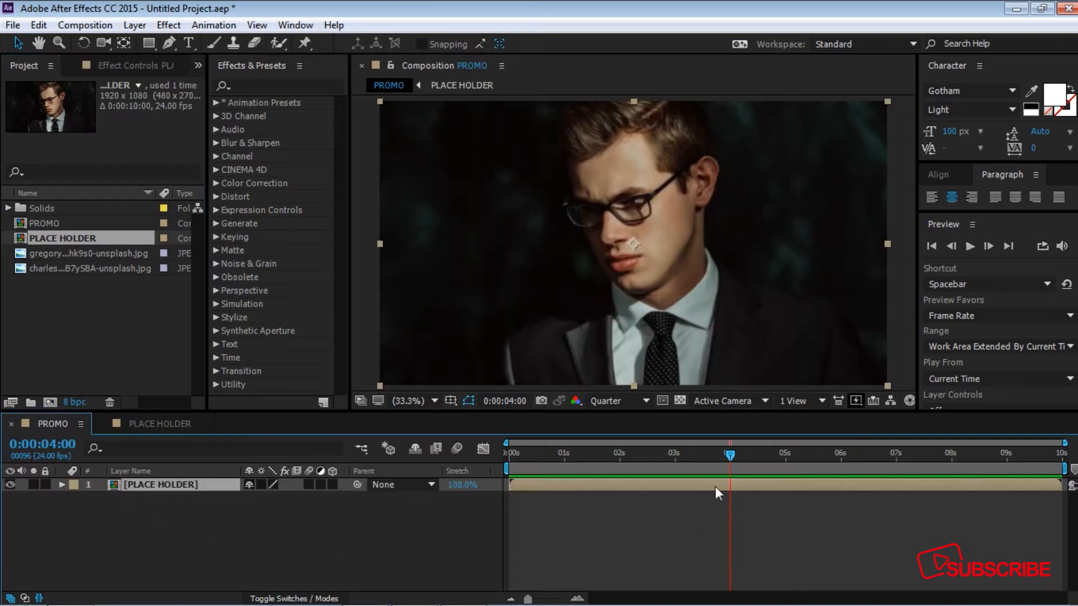
left_click_drag(733, 456, 447, 501)
left_click(291, 564)
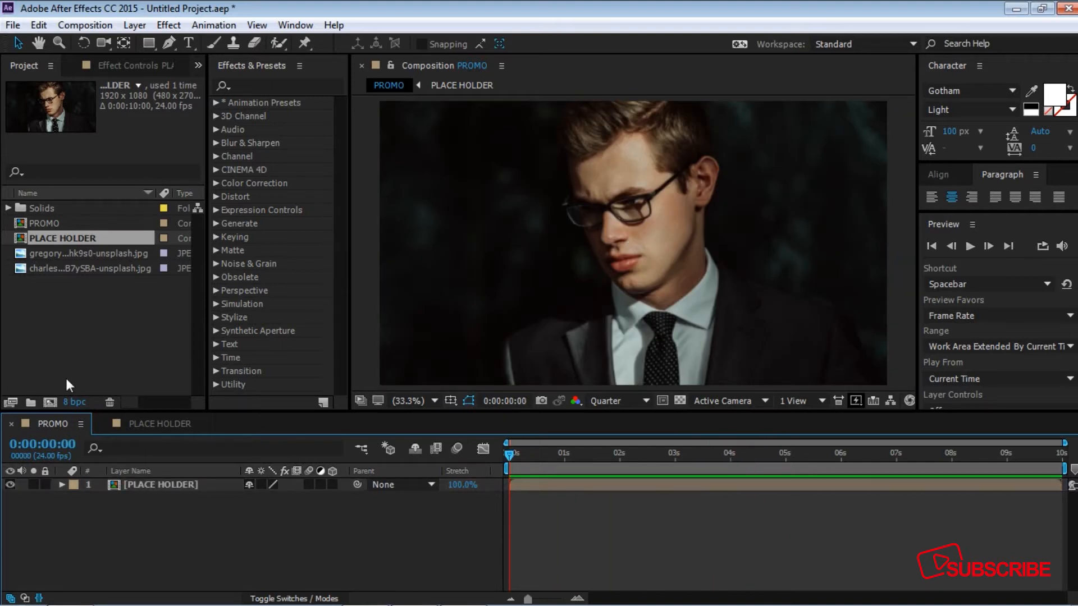
Create a new composition named MAP with the HDTV 1080 24 preset and a 10-second duration.
left_click(49, 402)
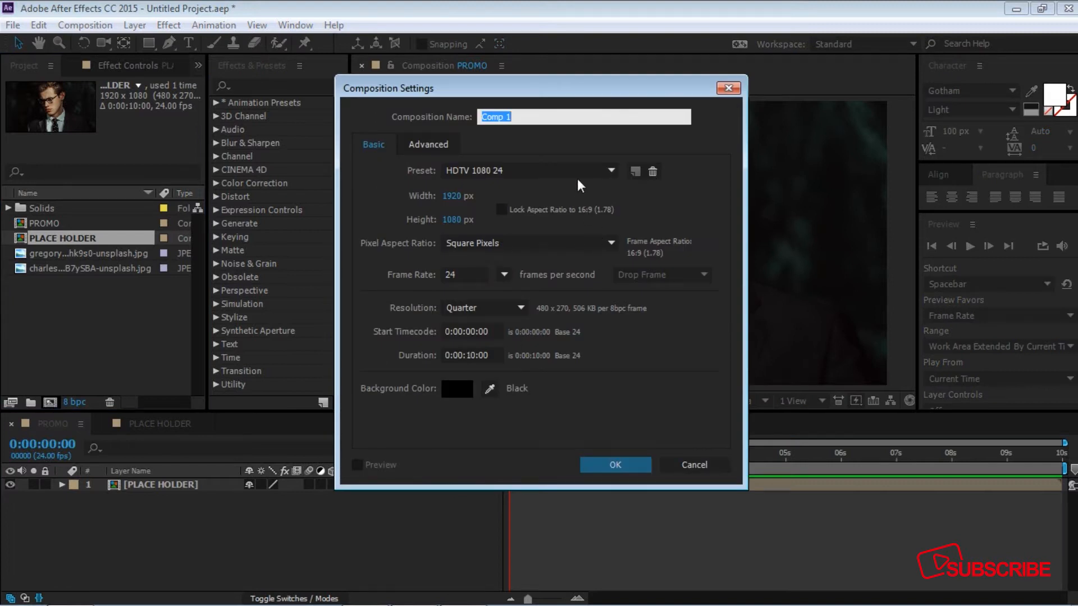
type("ma")
key("BackSpace")
key("BackSpace")
type("MAP")
left_click(612, 467)
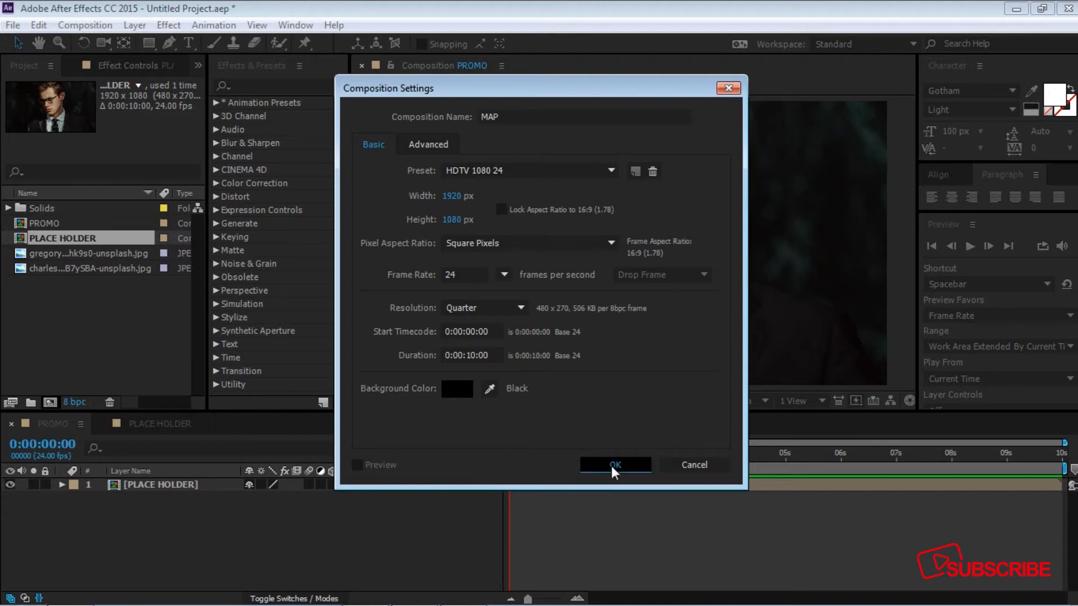
left_click(138, 353)
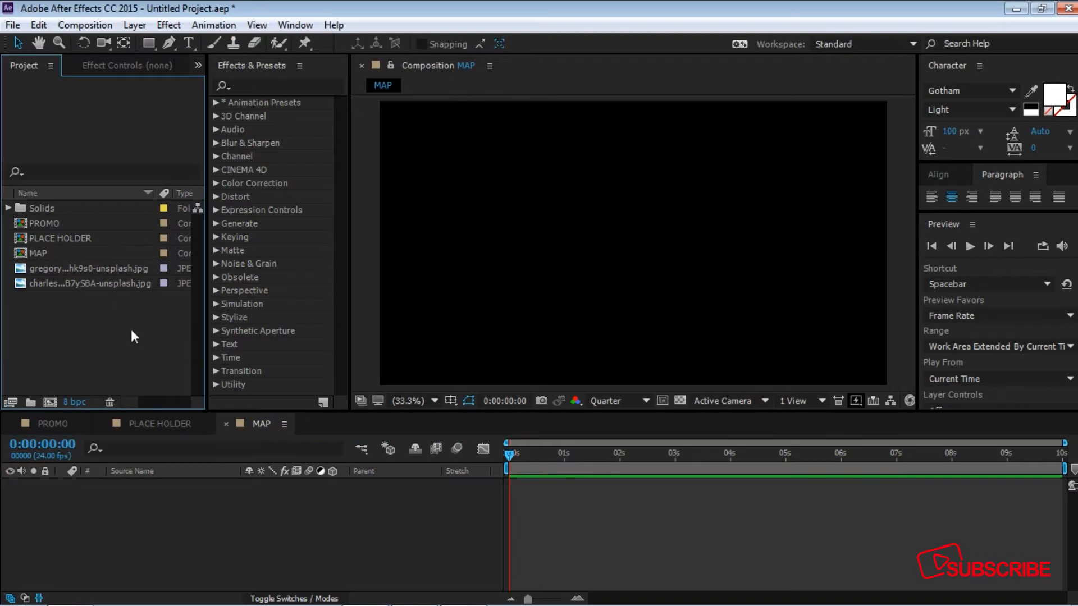
Draw a rectangle with a solid grey fill and no stroke in the upper-left corner of the MAP composition.
left_click(23, 256)
left_click(263, 426)
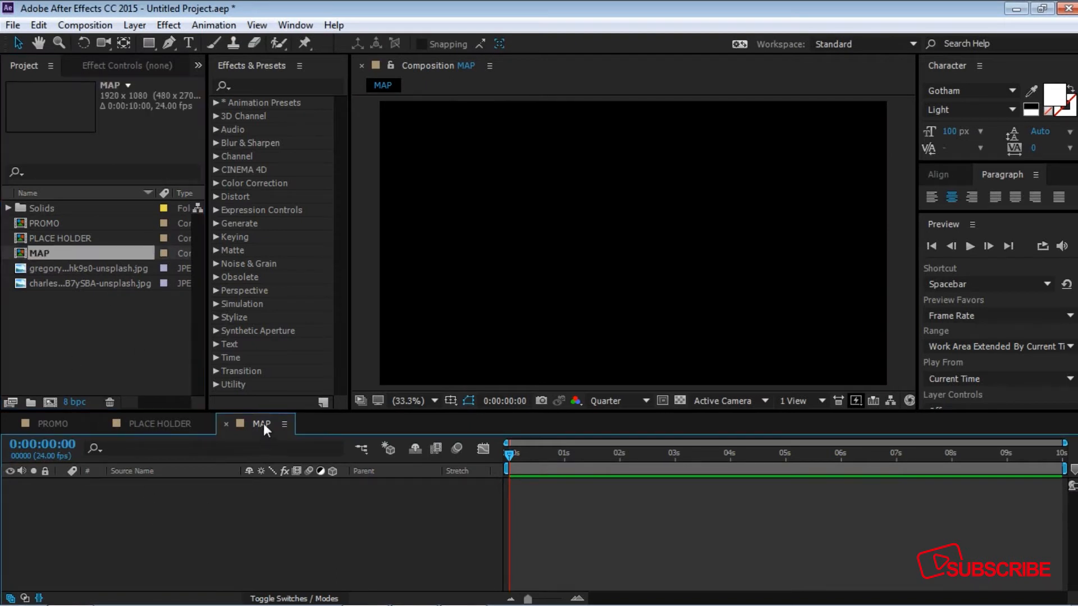
left_click(148, 42)
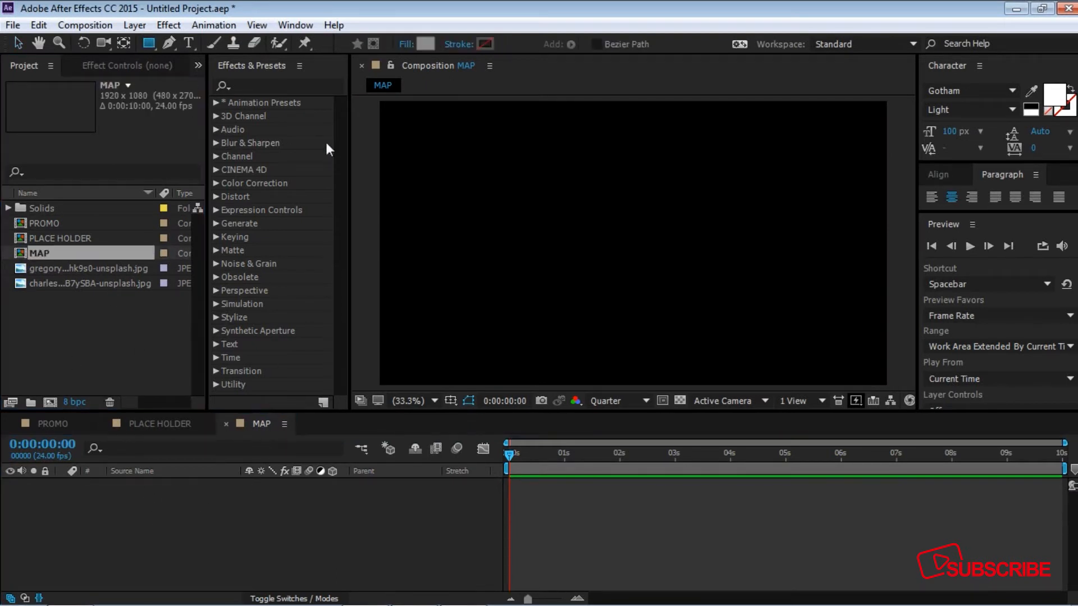
left_click(406, 46)
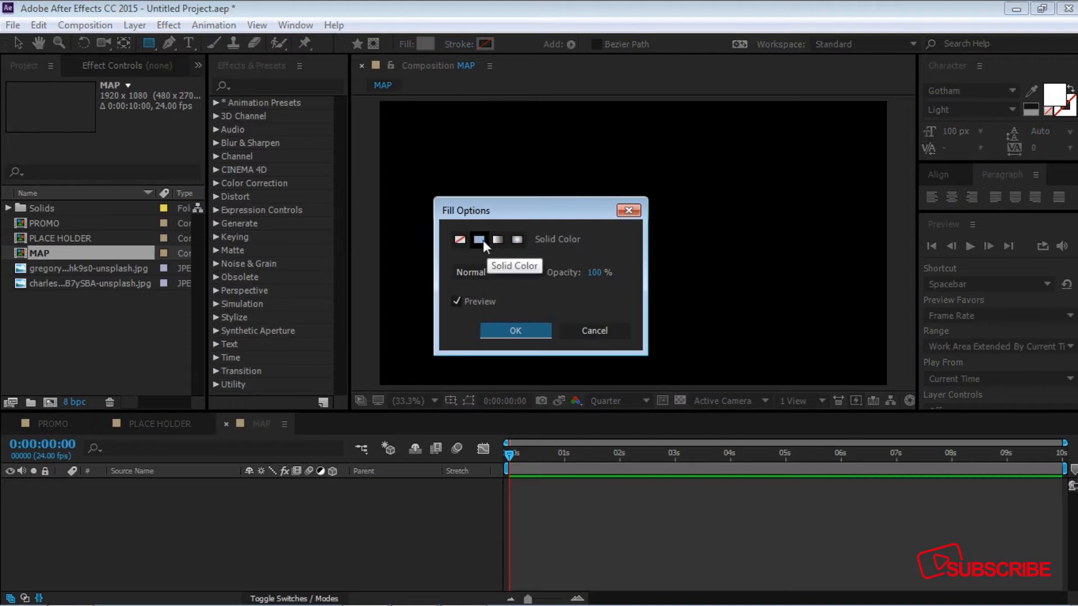
left_click(516, 329)
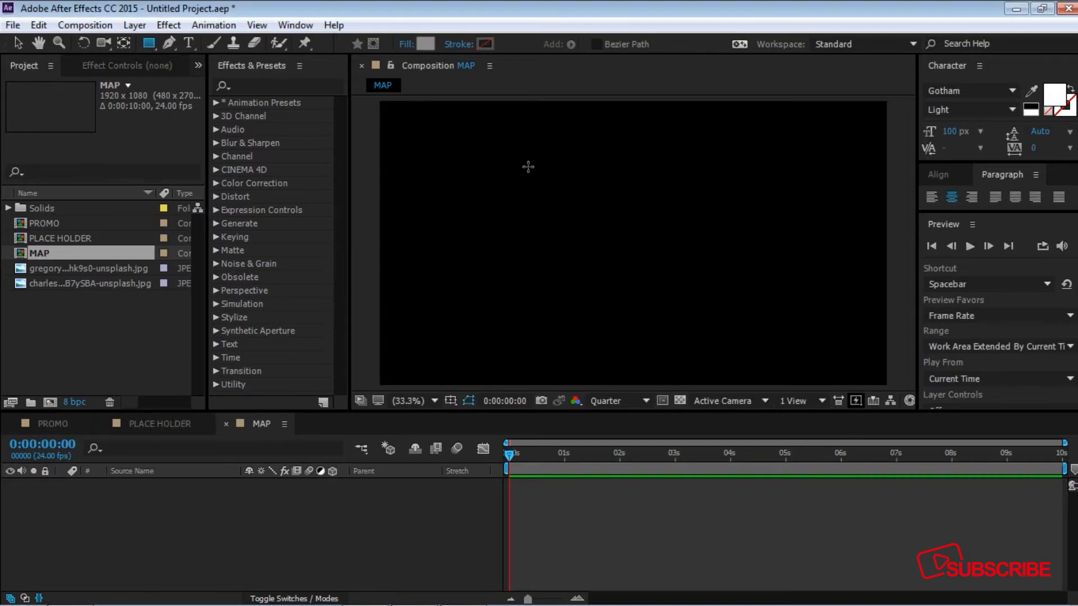
left_click(458, 45)
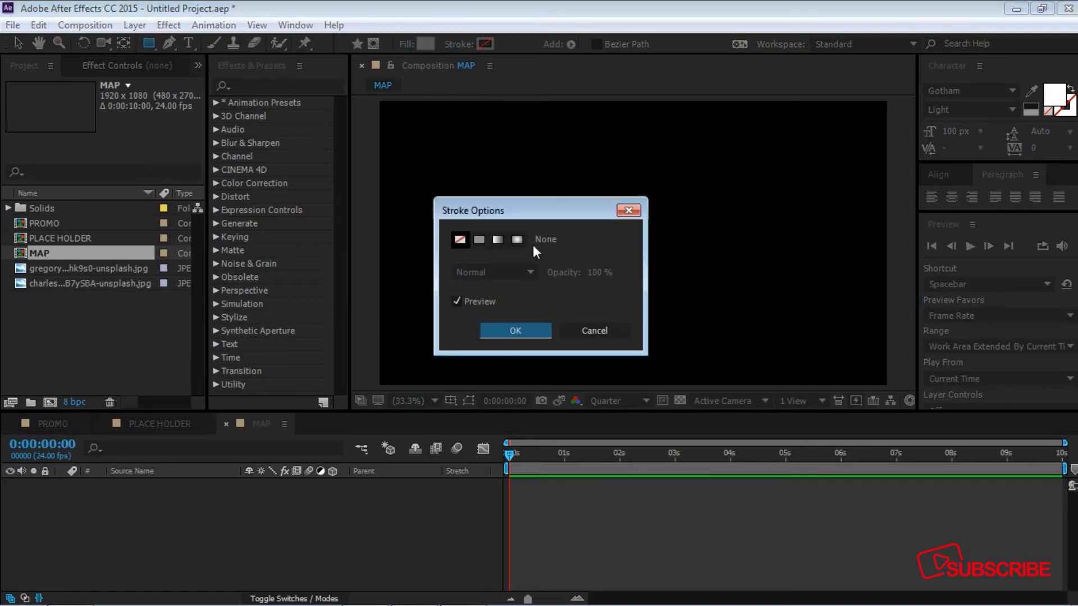
left_click(524, 331)
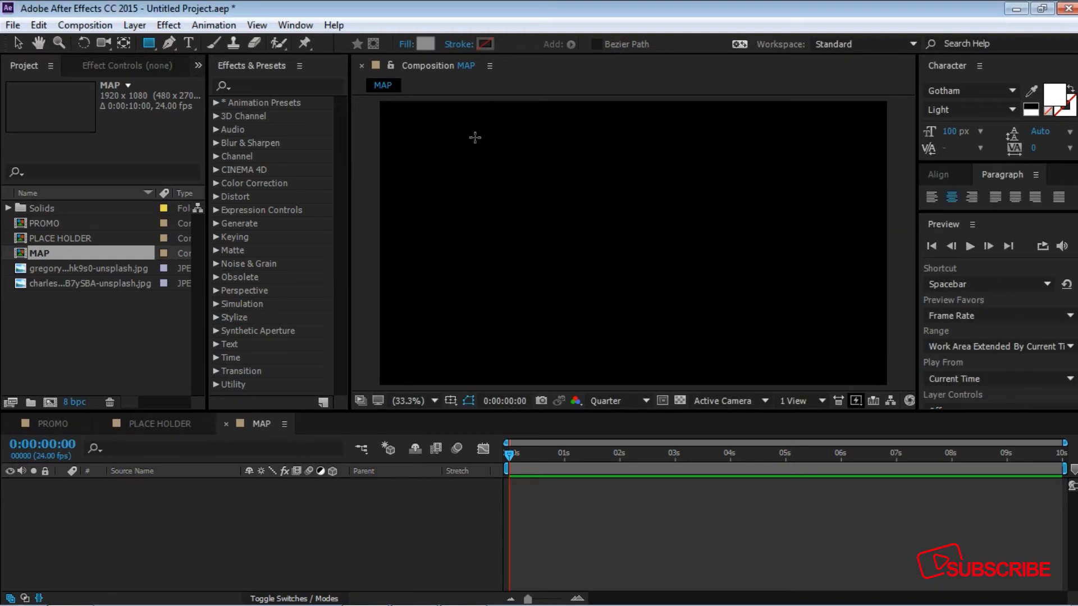
mouse_move(381, 103)
left_mouse_down()
mouse_move(514, 261)
mouse_move(567, 268)
left_mouse_up()
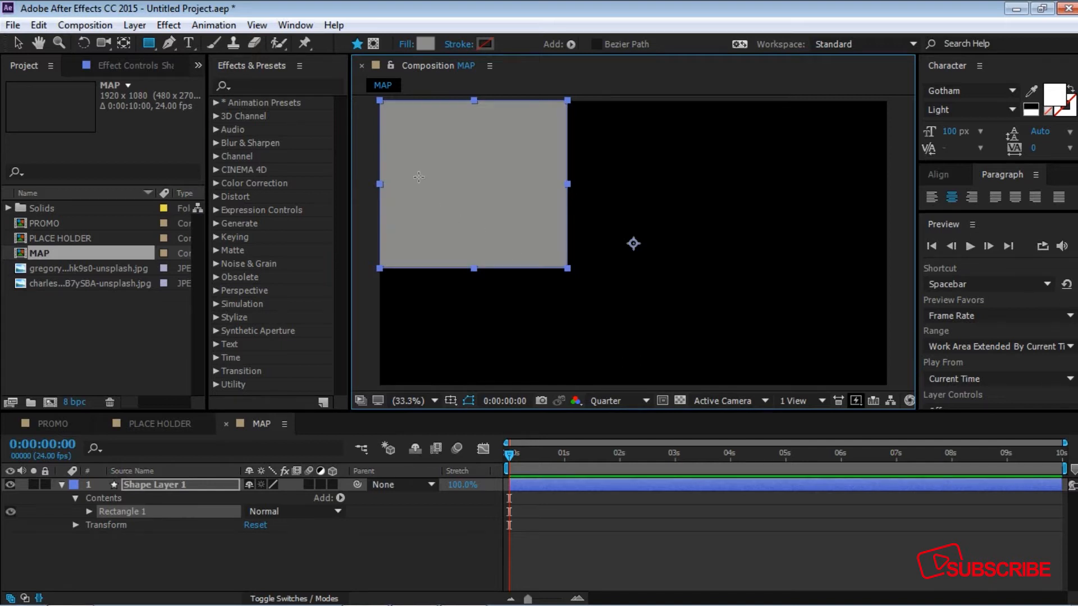
Duplicate the rectangle's shape layer and place the copy in the upper-right corner of the MAP frame.
left_click(20, 43)
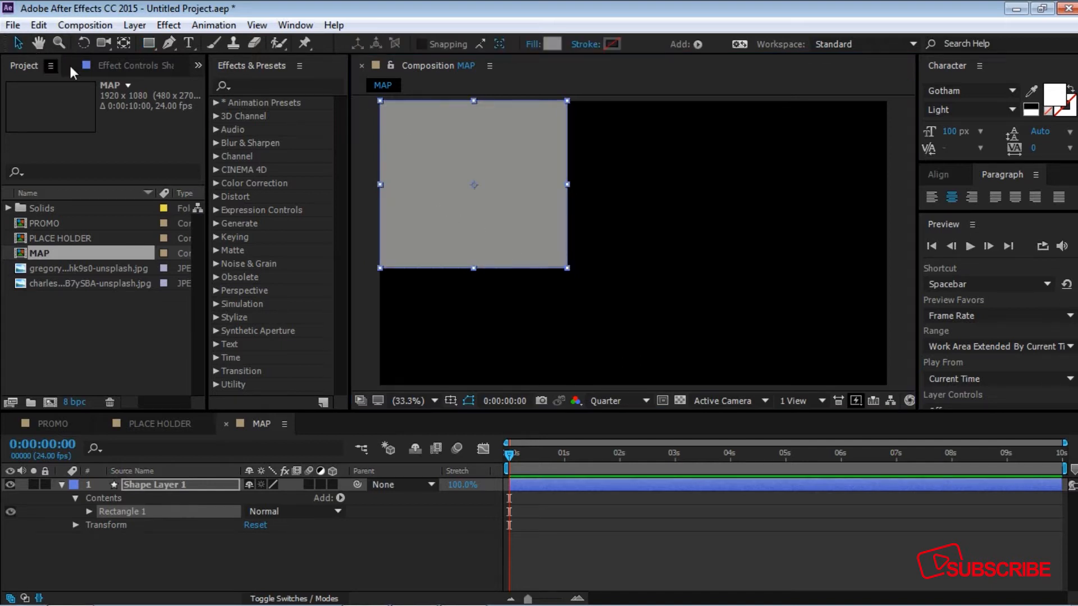
left_click(123, 44)
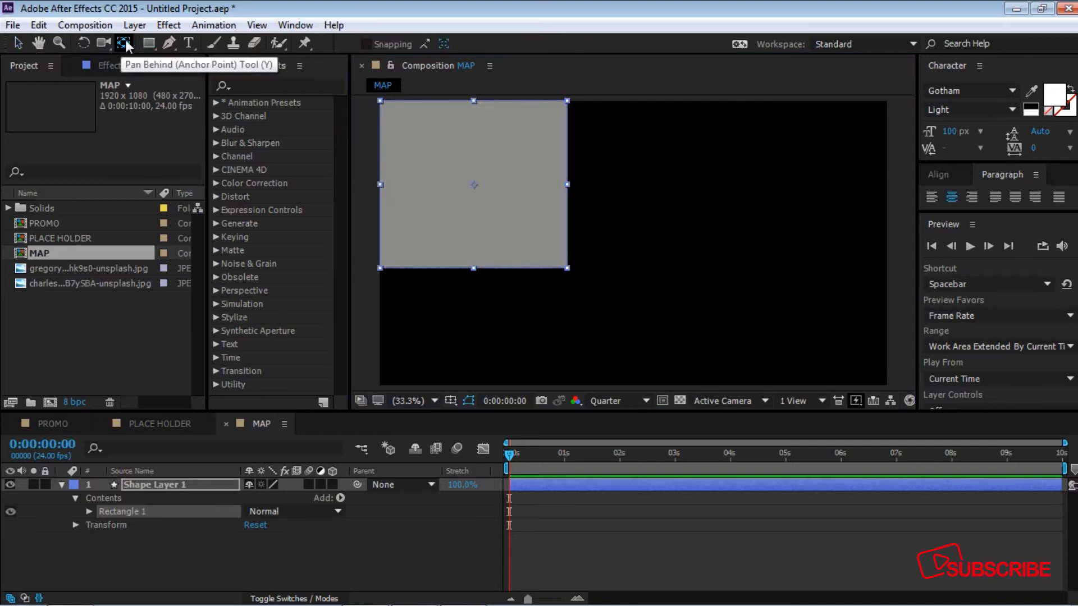
left_click(10, 43)
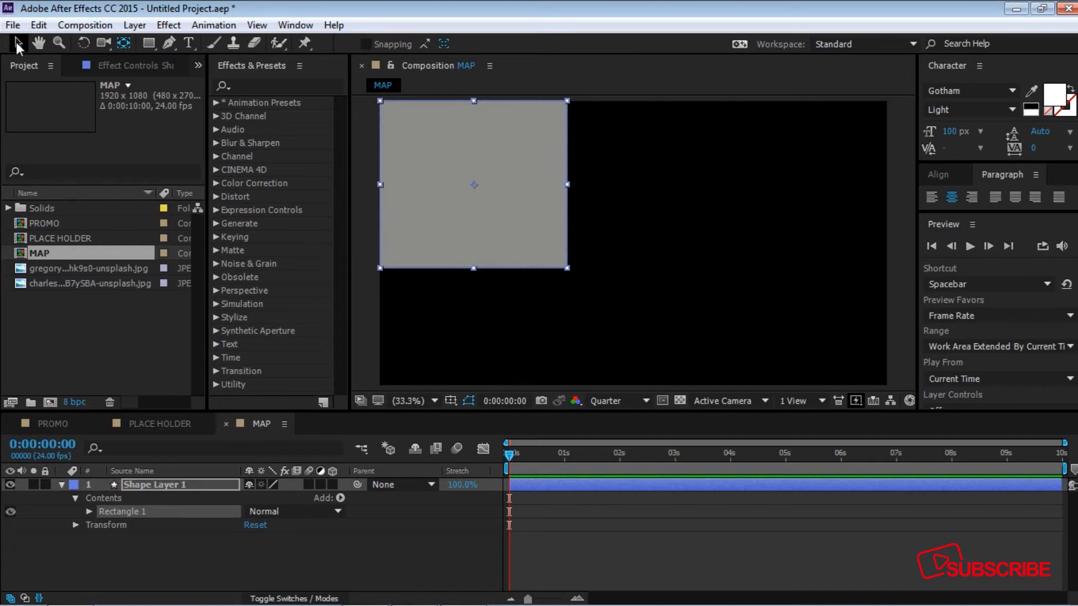
key("comma")
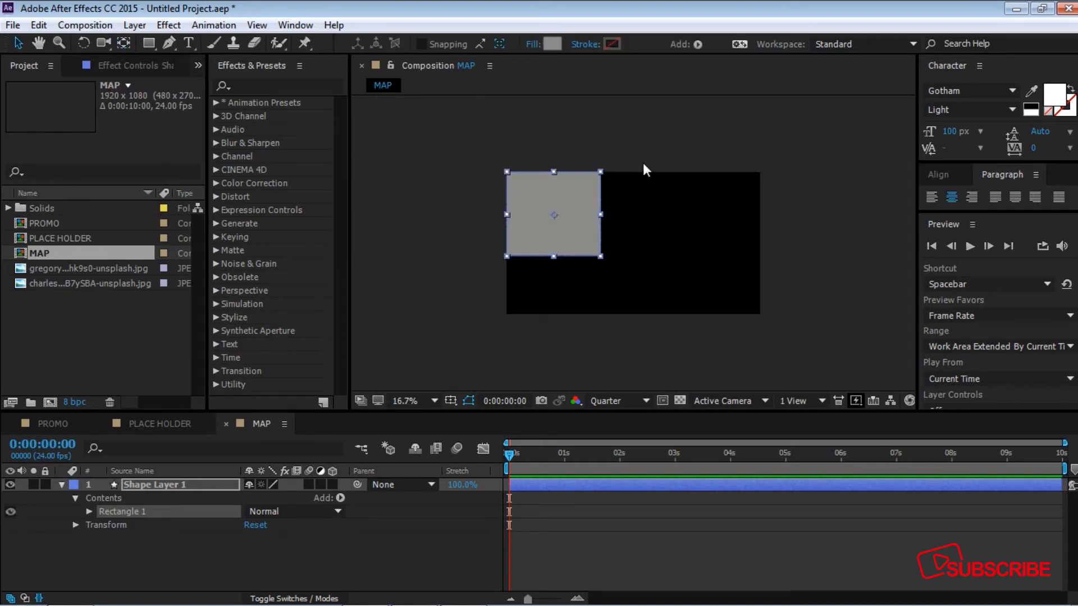
left_click(577, 206)
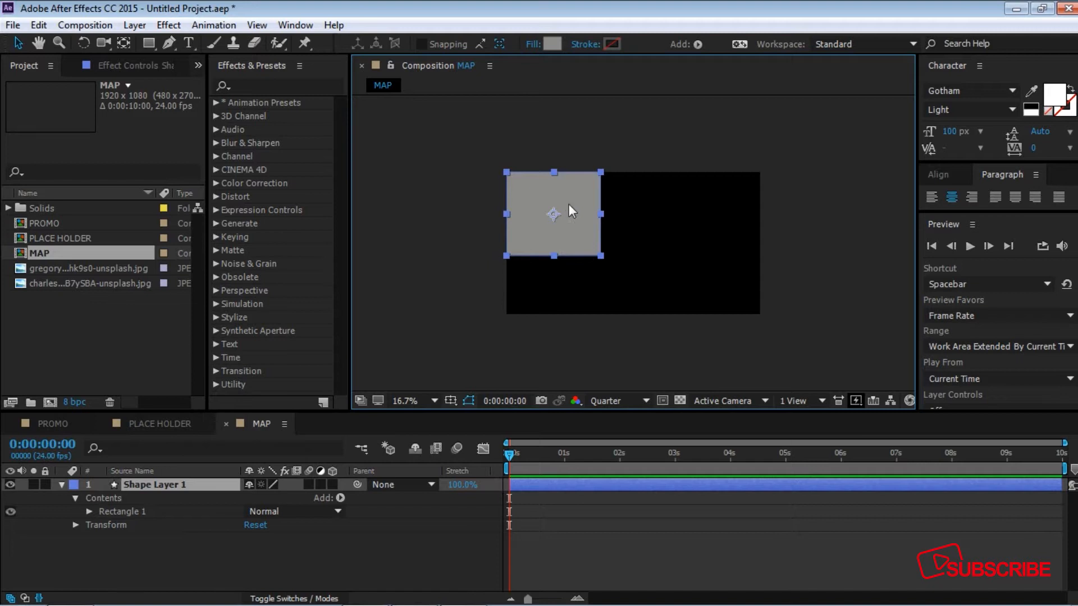
left_click(61, 484)
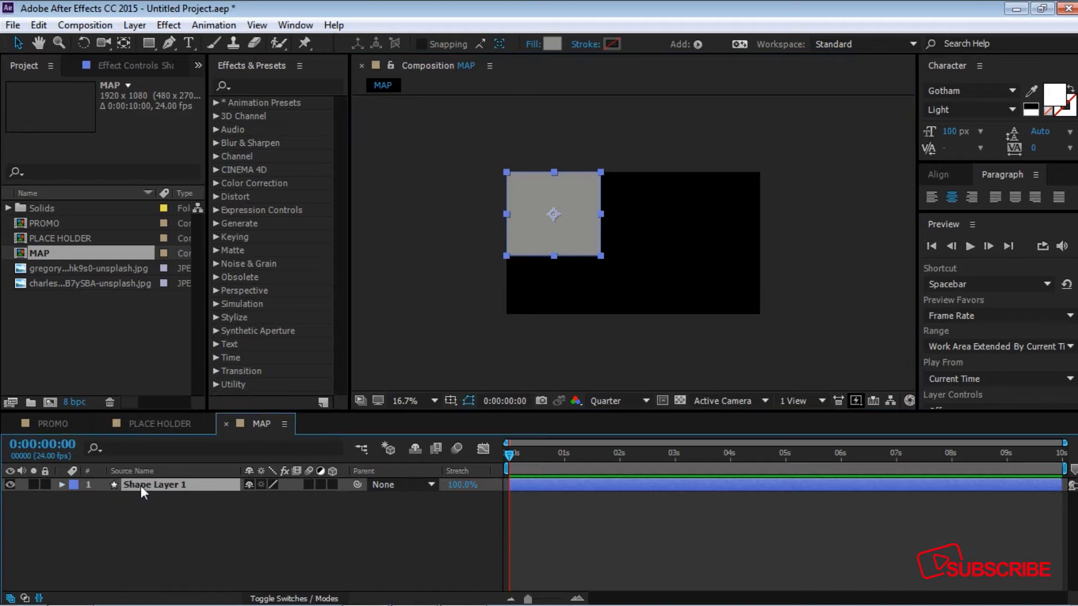
key("ctrl+d")
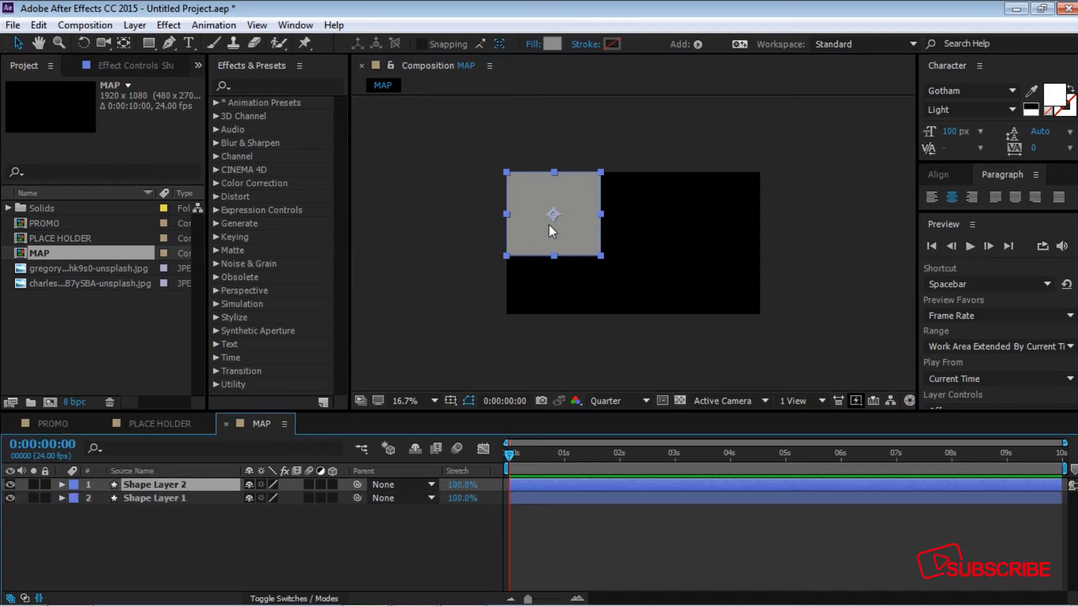
left_click_drag(517, 184, 676, 180)
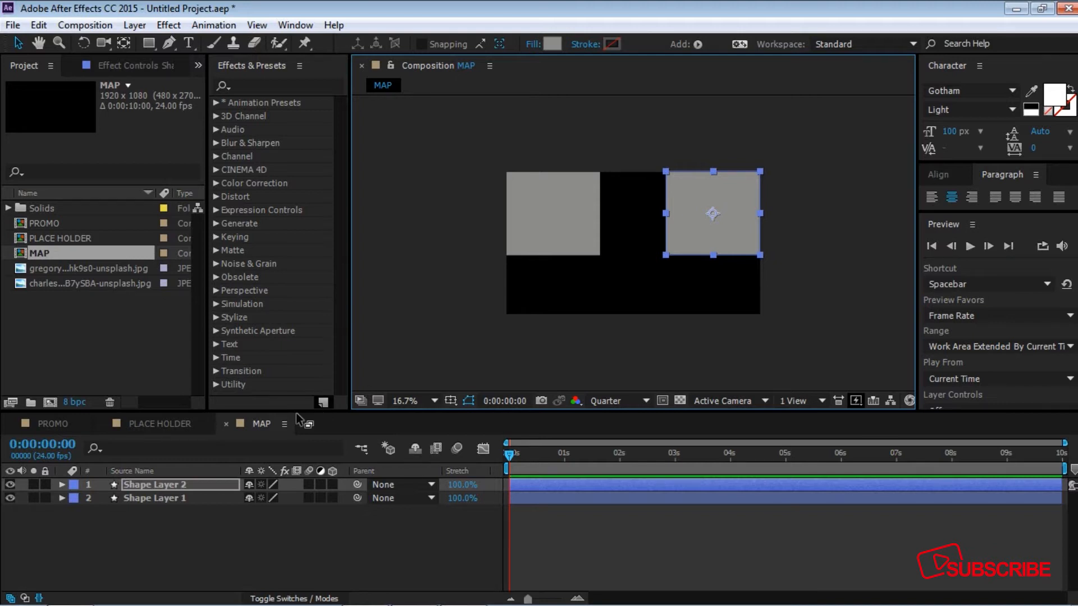
Duplicate the upper-right rectangle and place the copy at the bottom centre of the MAP frame.
key("ctrl+d")
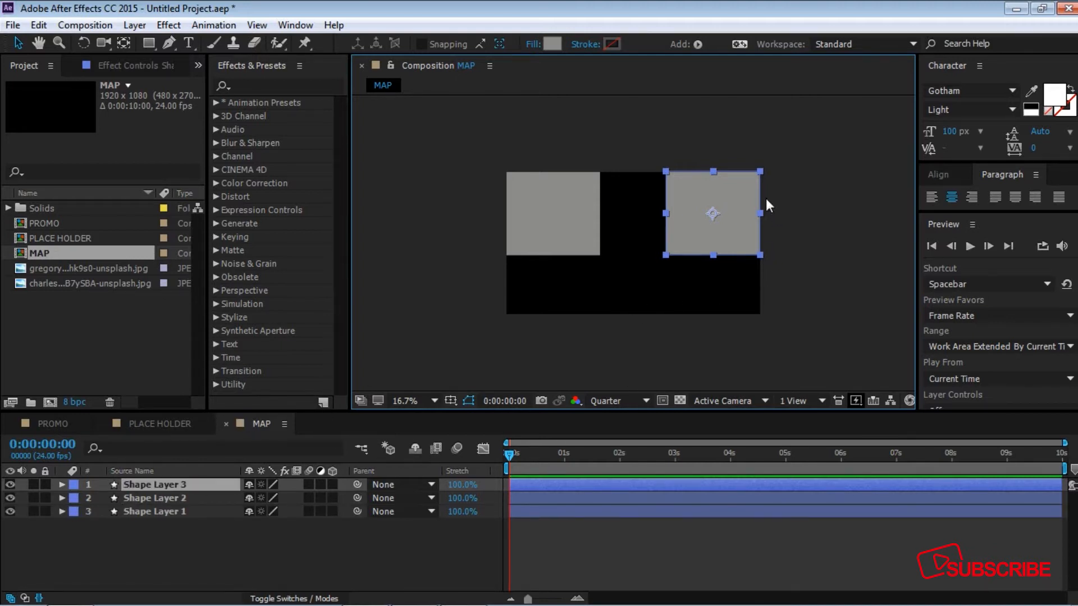
left_click_drag(740, 194, 656, 249)
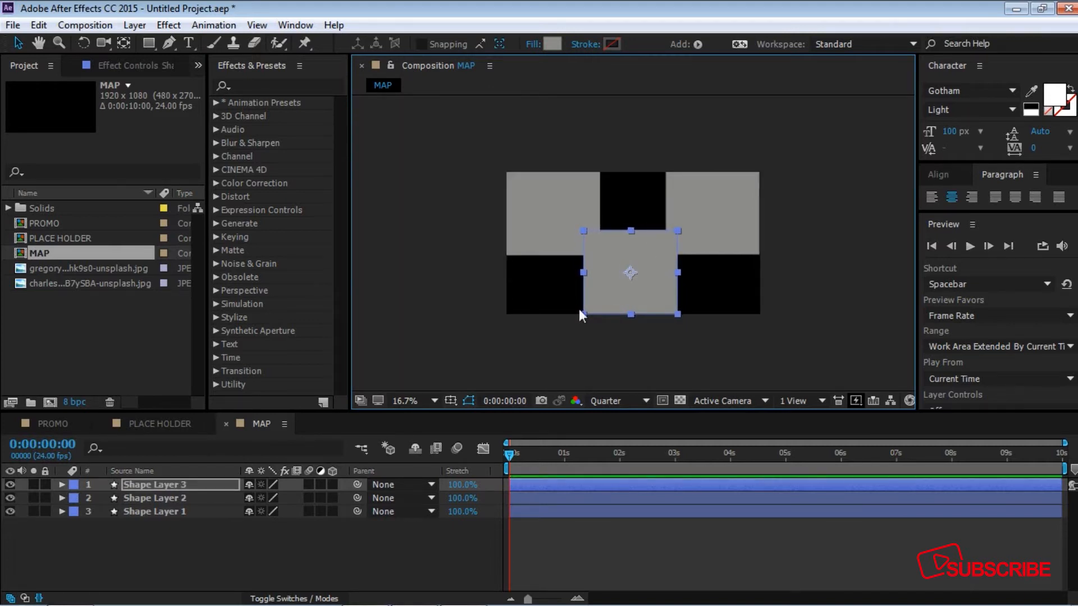
left_click(474, 193)
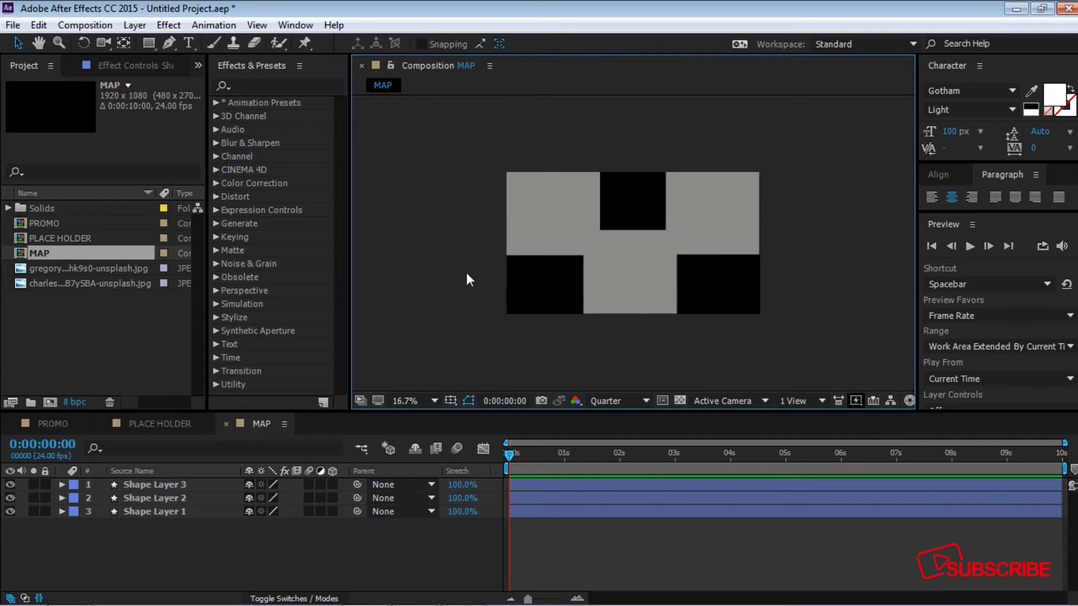
left_click(435, 401)
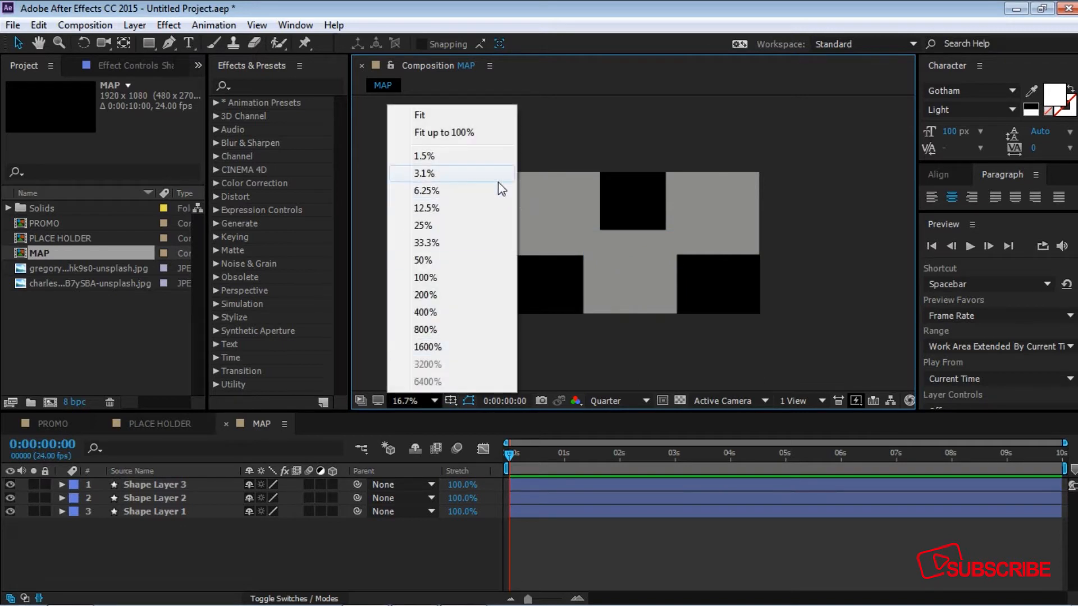
left_click(464, 133)
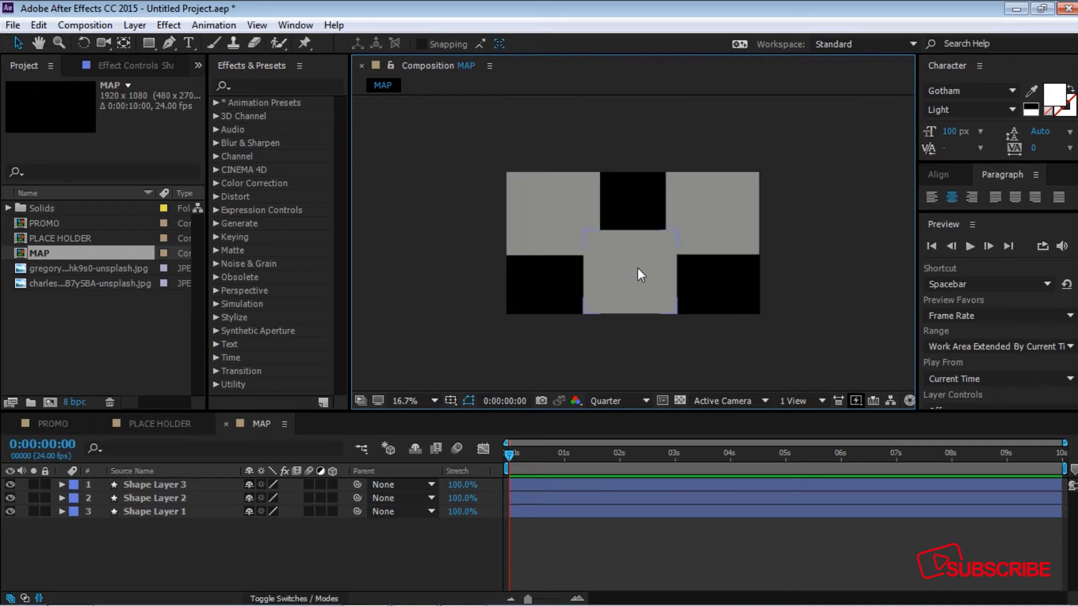
left_click(504, 286)
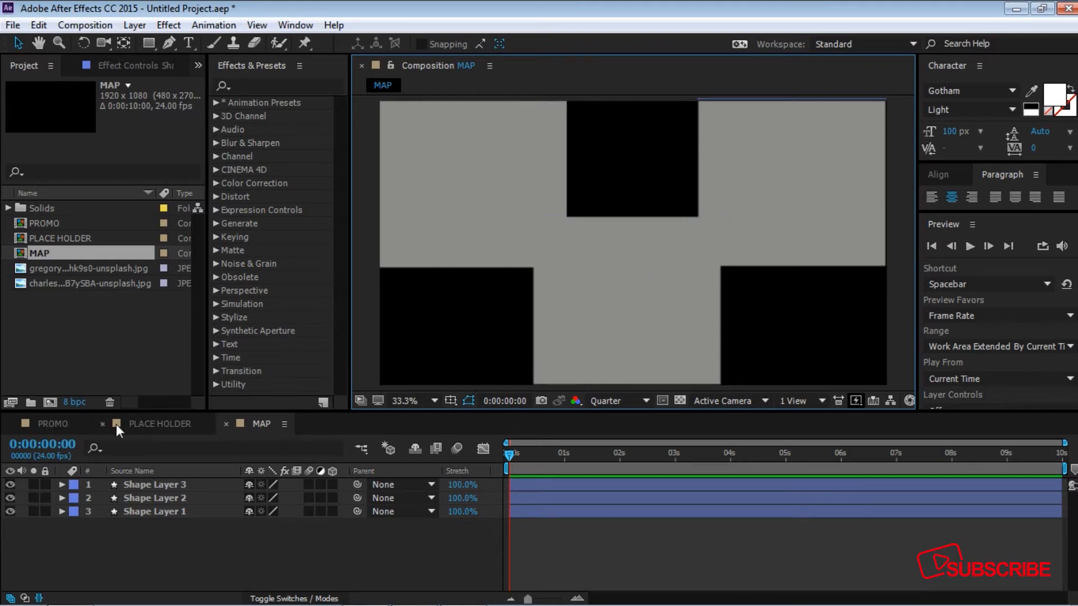
Add the MAP composition to PROMO as a layer beneath PLACE HOLDER.
left_click(58, 423)
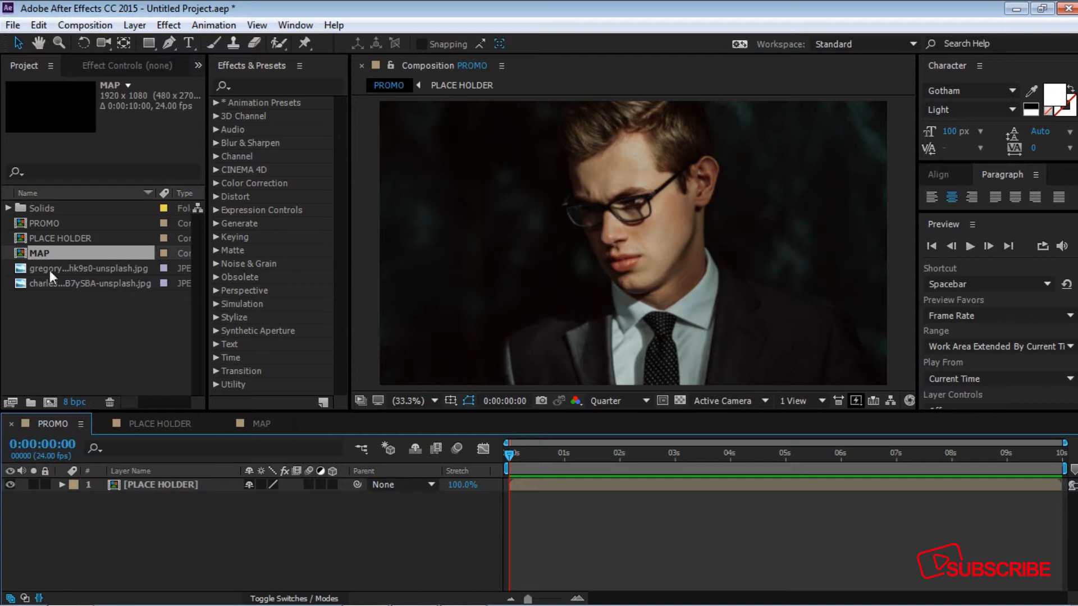
left_click_drag(21, 256, 137, 510)
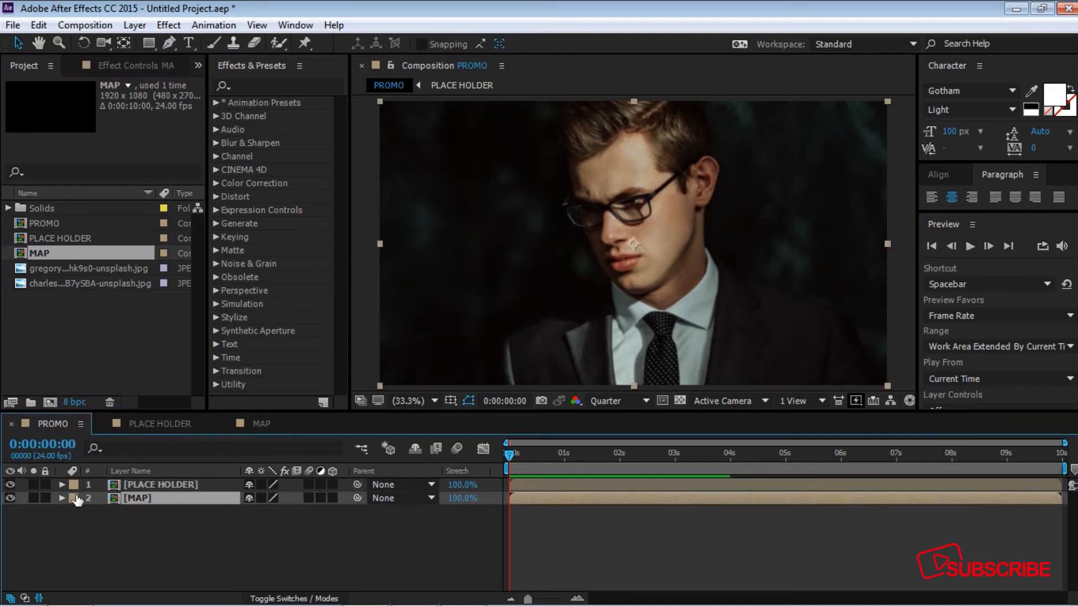
left_click(201, 542)
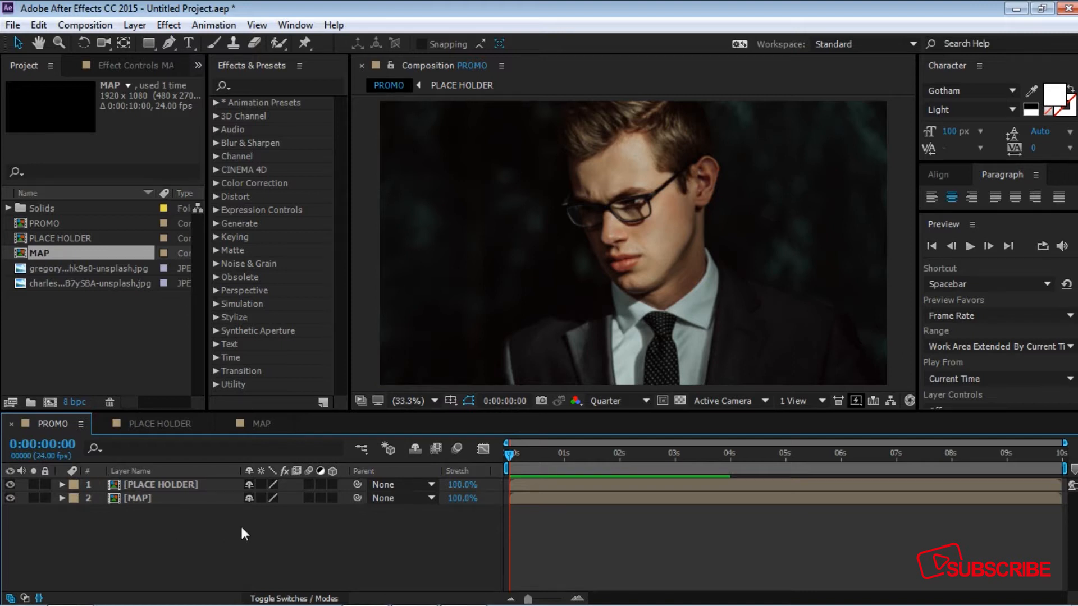
left_click(325, 562)
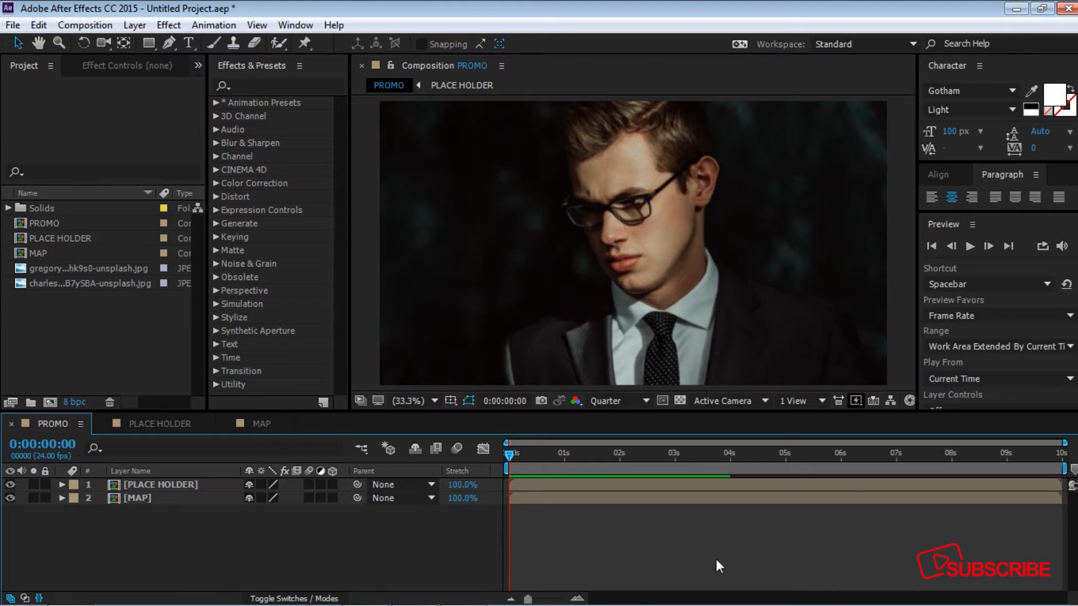
Create an adjustment layer in PROMO and rename it "corner pin".
right_click(247, 526)
mouse_move(432, 377)
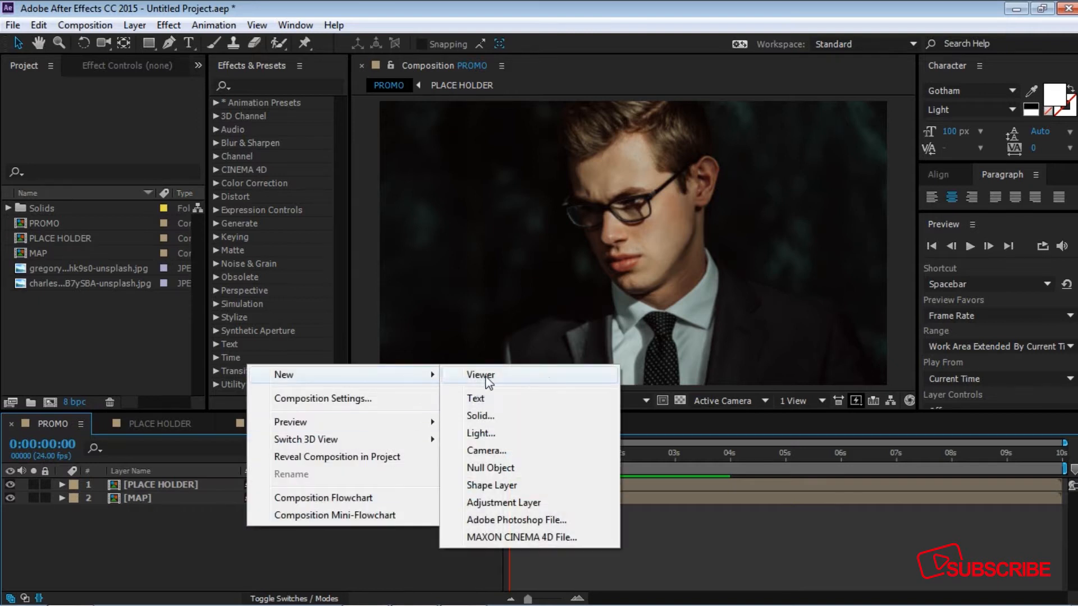
left_click(508, 505)
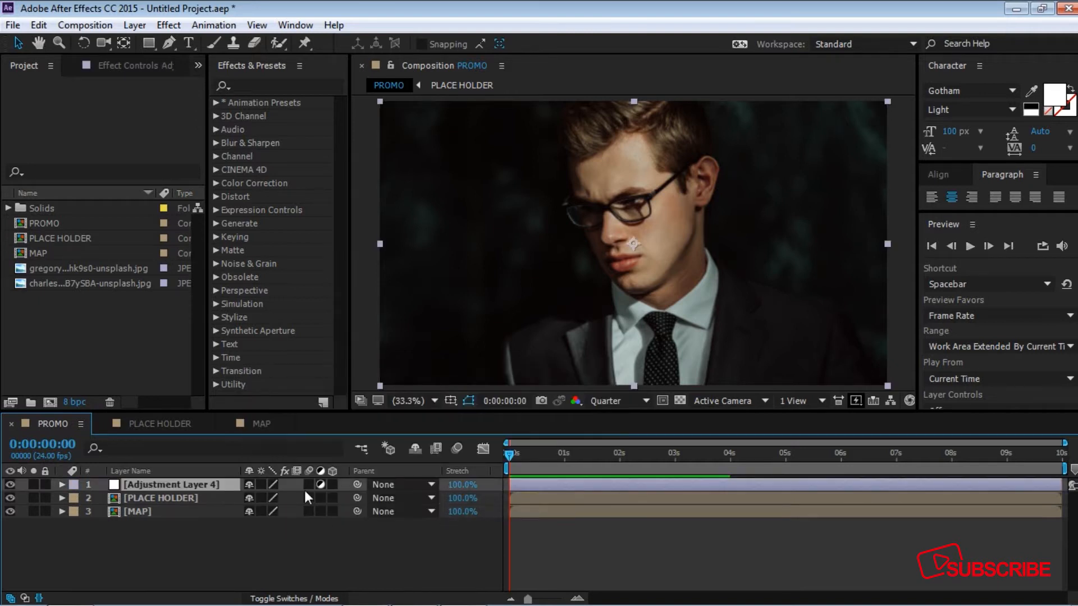
key("Return")
type("cor")
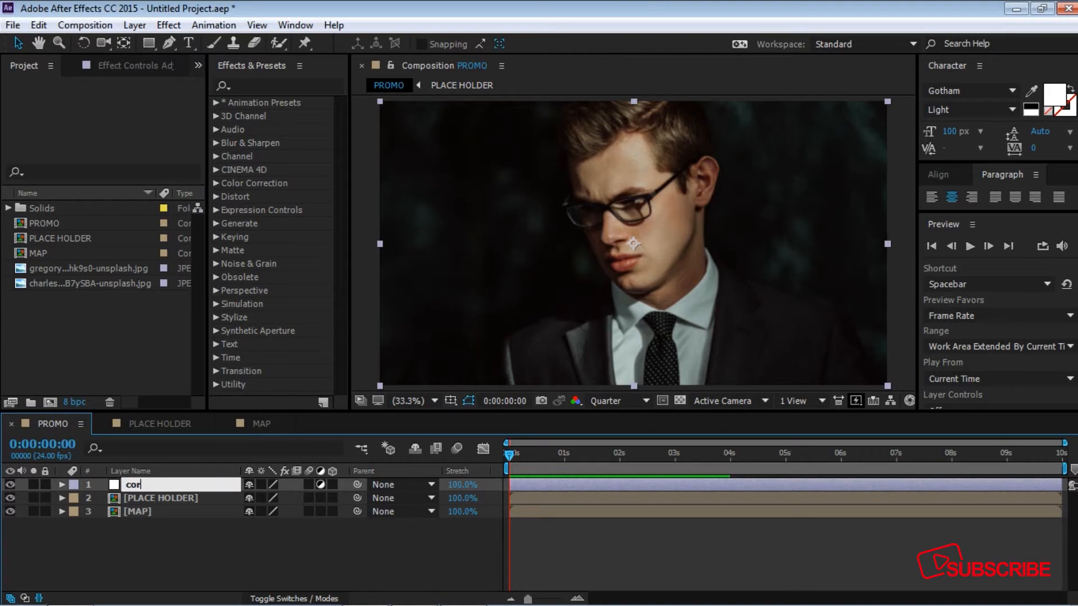
type("ner pin")
key("Return")
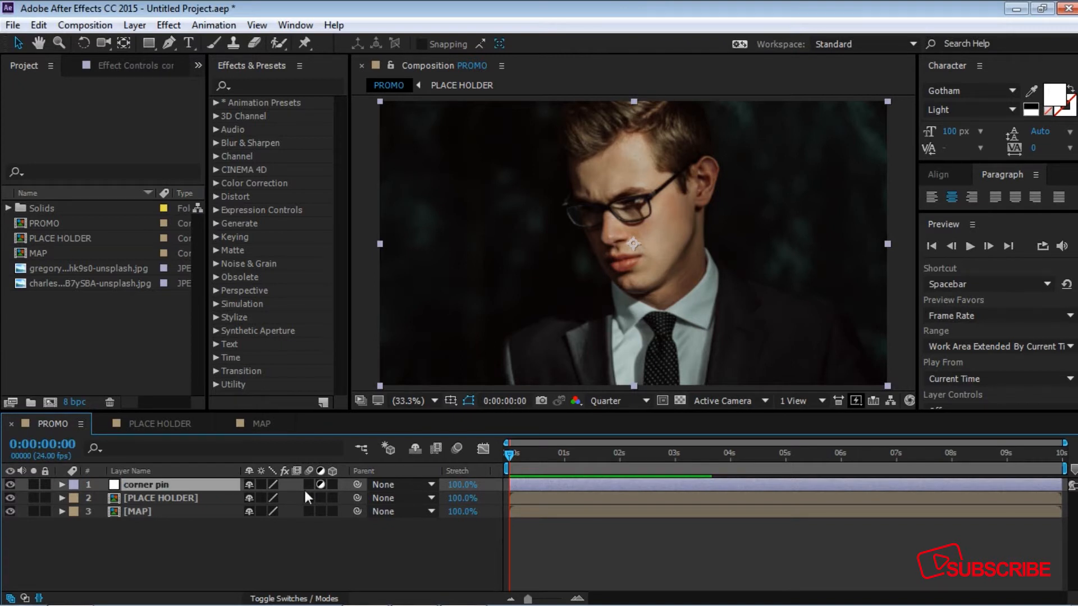
Find the Corner Pin distort effect and apply it to the corner pin adjustment layer.
left_click(293, 84)
type("corner")
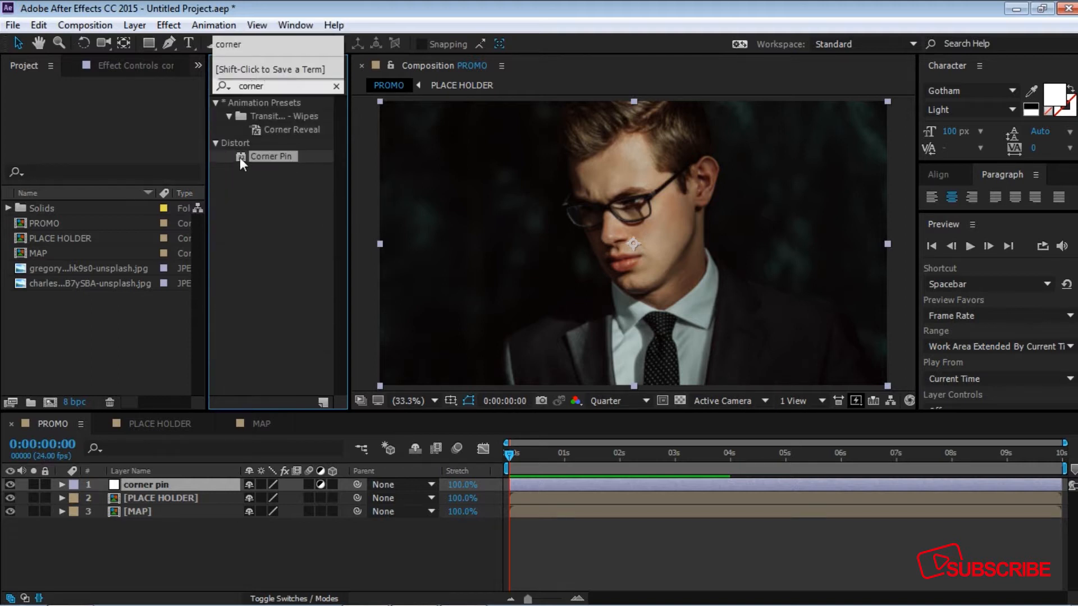
left_click_drag(240, 157, 154, 484)
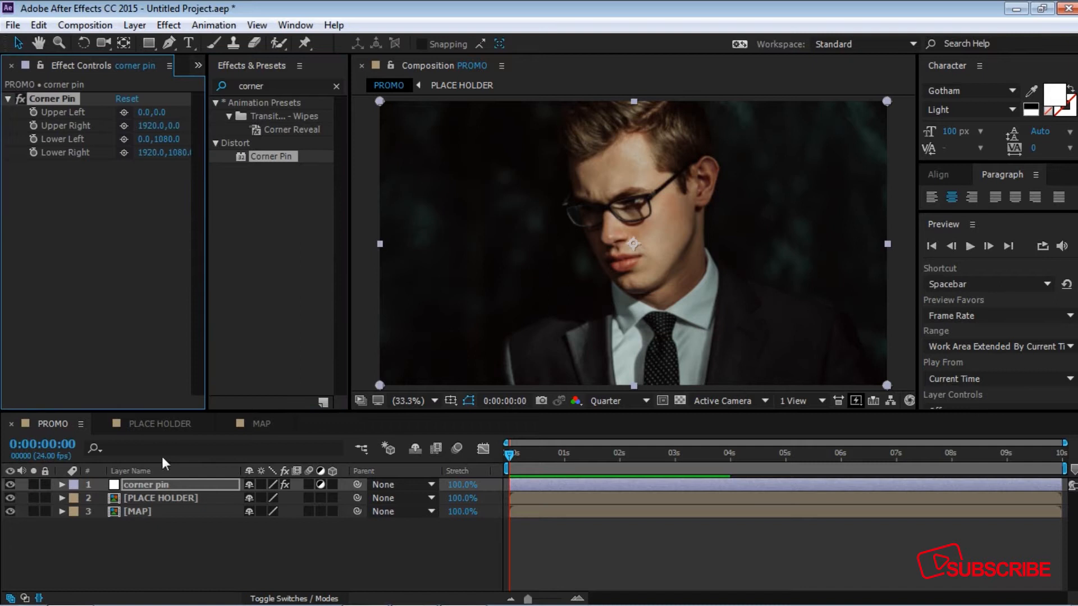
left_click(157, 263)
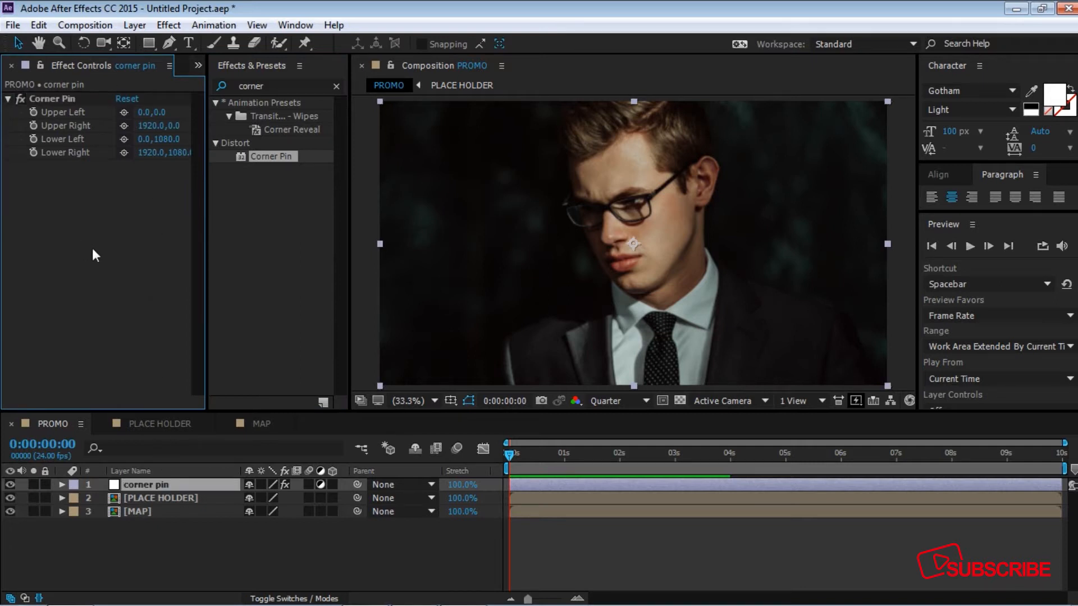
Set starting keyframes for Corner Pin's Lower Left and Lower Right at the 2-second mark.
left_click_drag(509, 454, 619, 462)
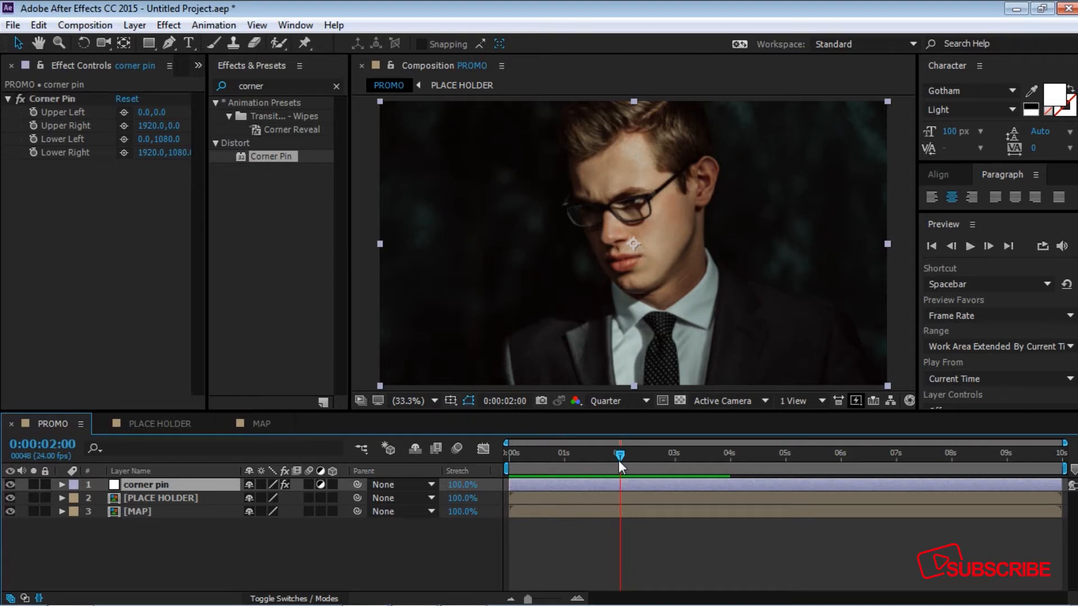
left_click(33, 140)
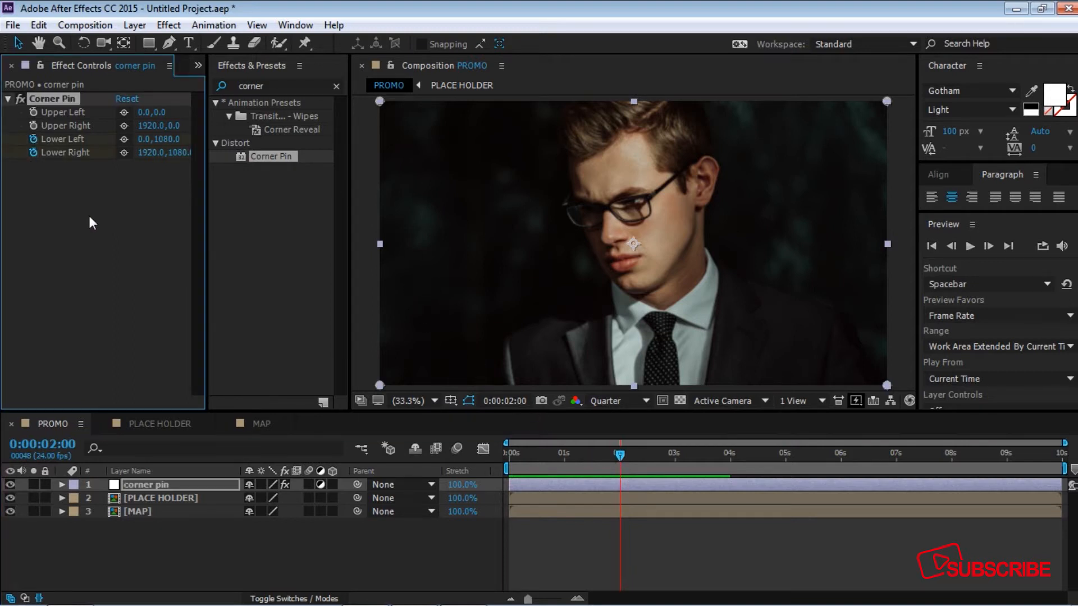
left_click(171, 141)
At the 3-second mark, set the vertical value of Corner Pin's Lower Left to 1500.
left_click_drag(623, 456, 674, 459)
left_click(168, 139)
type("1500")
key("Return")
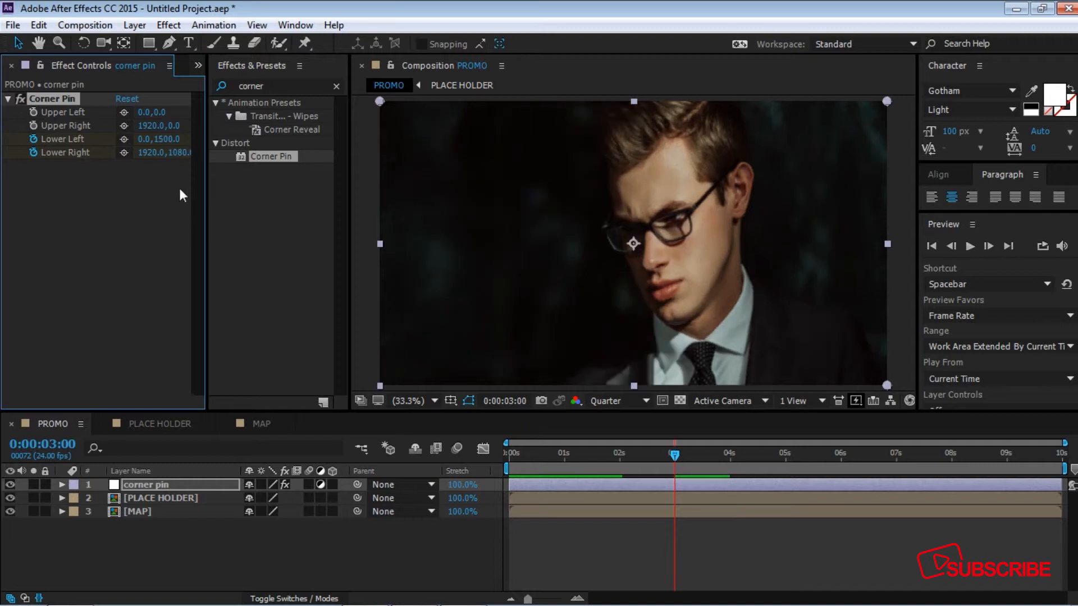
At the 3-second mark, set the vertical value of Corner Pin's Lower Right to 1500.
left_click(177, 153)
type("1500")
key("Return")
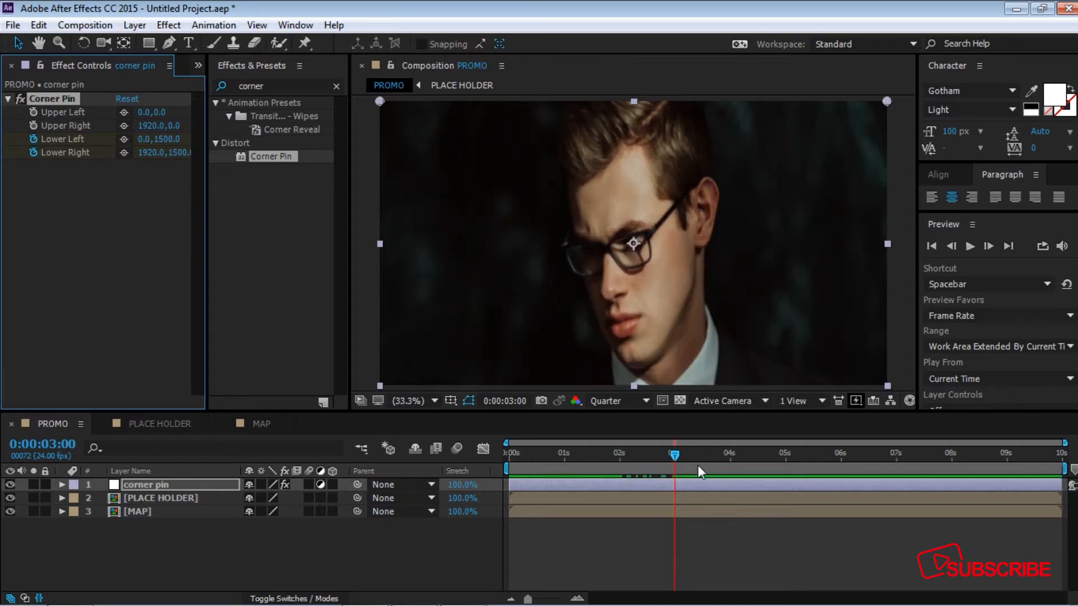
Reveal the corner pin layer's Lower Left and Lower Right keyframes and apply Easy Ease to all four.
mouse_move(676, 454)
left_mouse_down()
mouse_move(568, 453)
mouse_move(703, 454)
mouse_move(607, 453)
mouse_move(678, 459)
left_mouse_up()
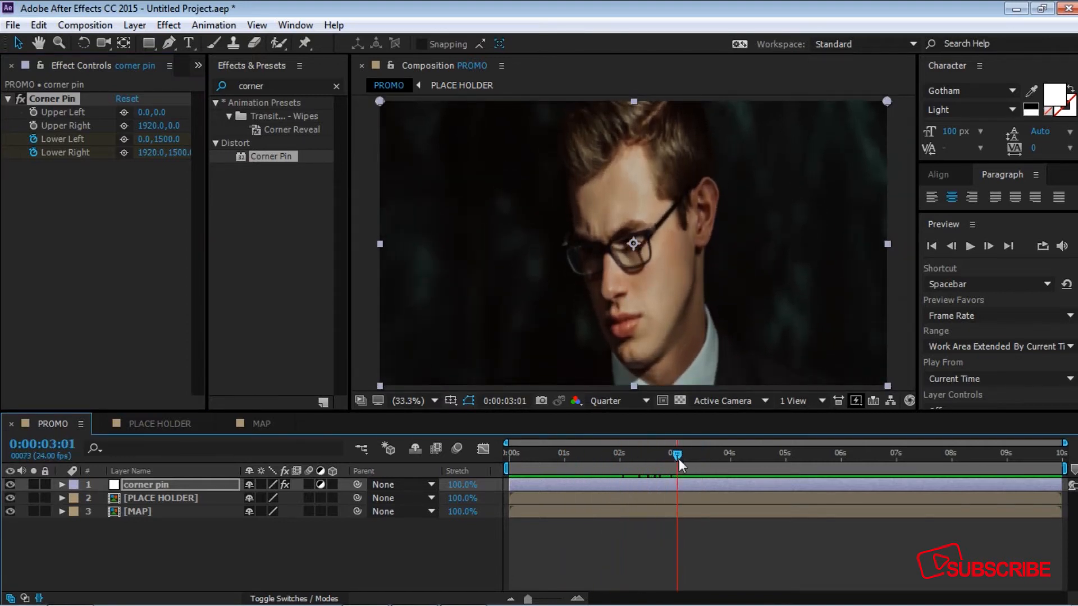
left_click(663, 486)
key("u")
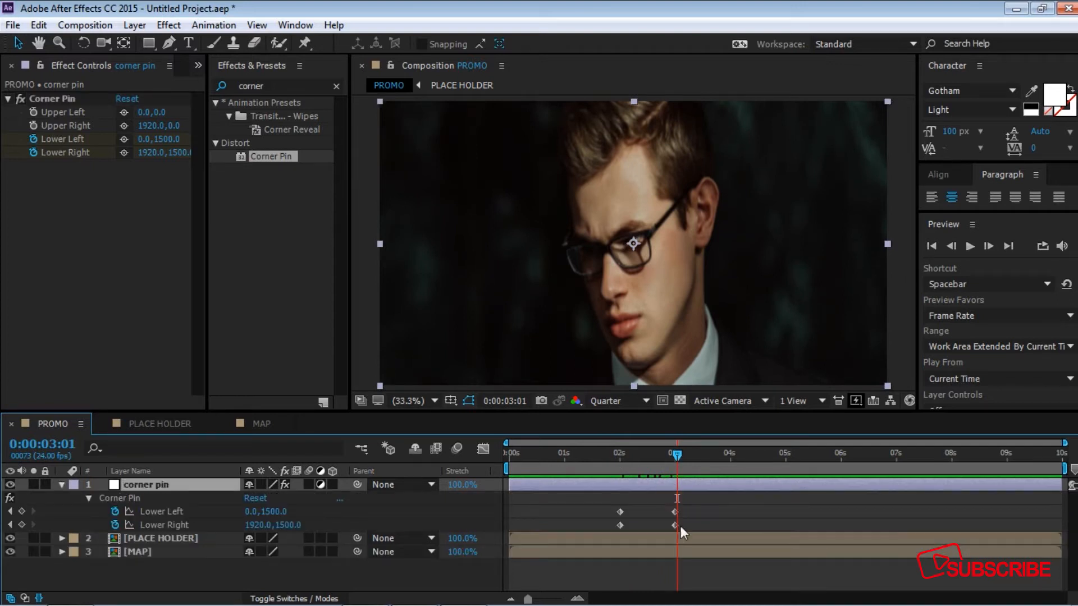
left_click_drag(706, 529, 598, 505)
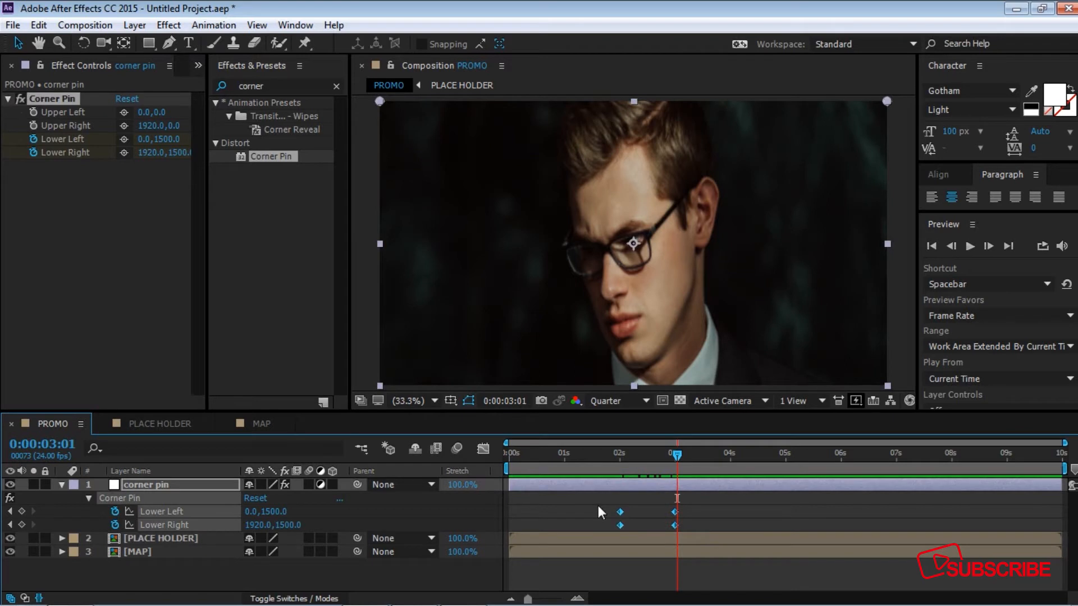
key("F9")
Reshape the speed graph of both Corner Pin properties so the motion starts slowly and peaks just before the 3-second keyframes.
left_click(490, 450)
right_click(602, 506)
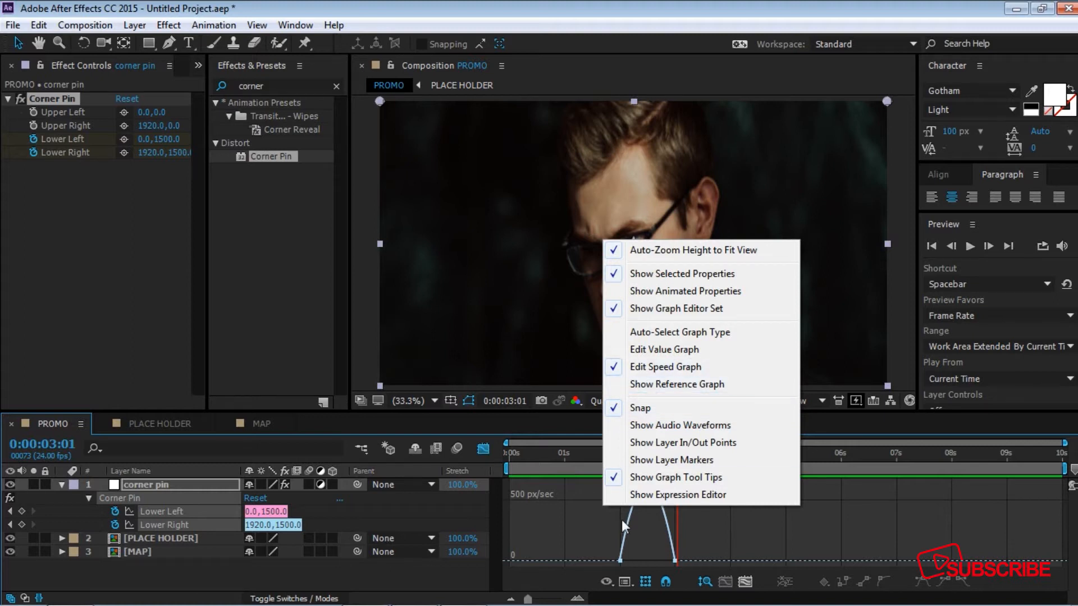
left_click_drag(577, 530, 727, 574)
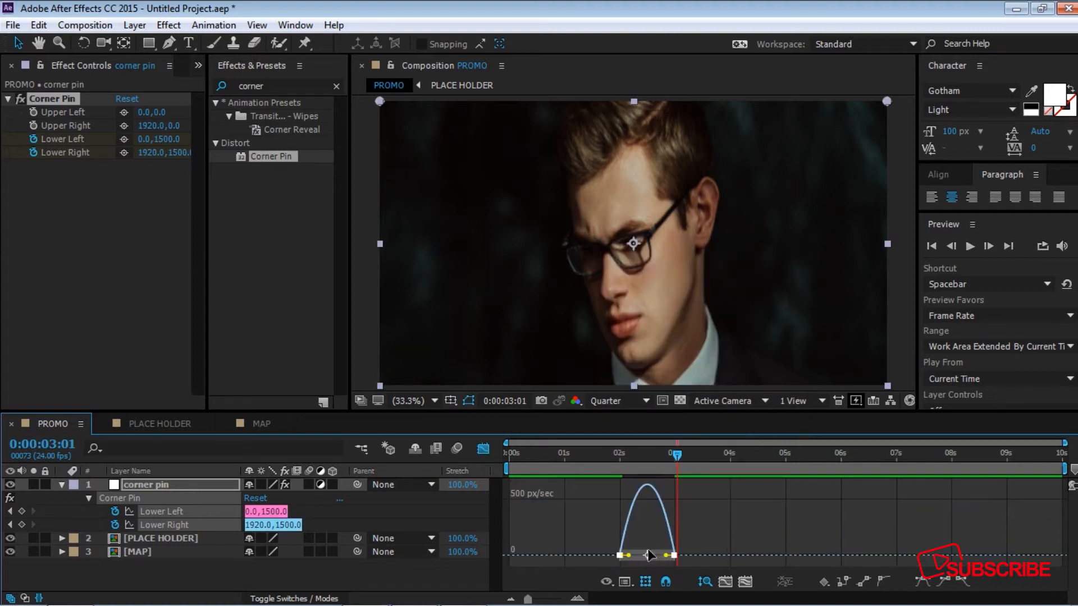
left_click_drag(628, 554, 671, 560)
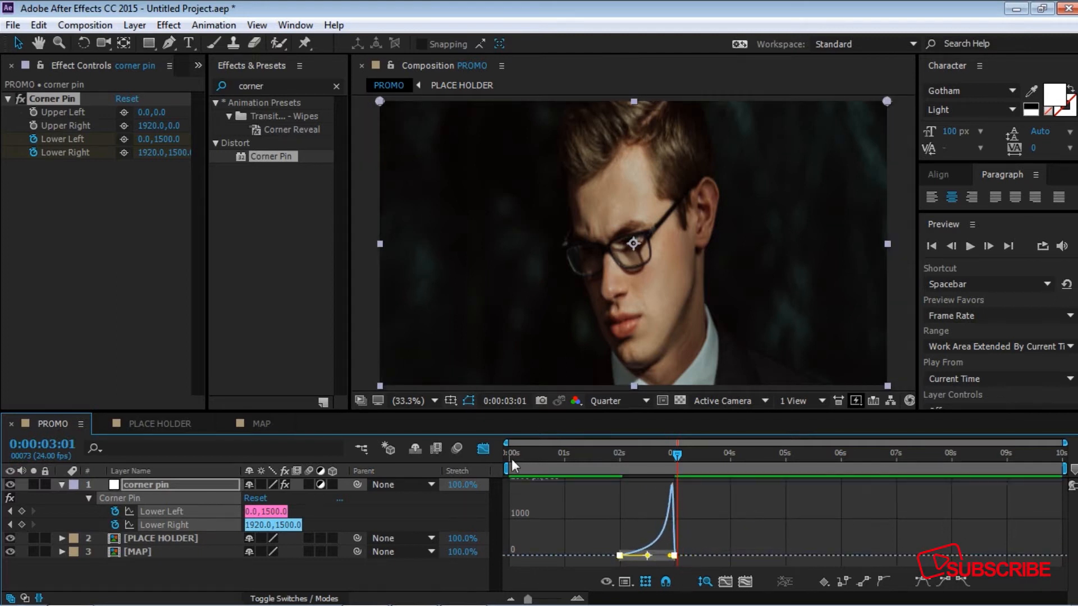
left_click(486, 449)
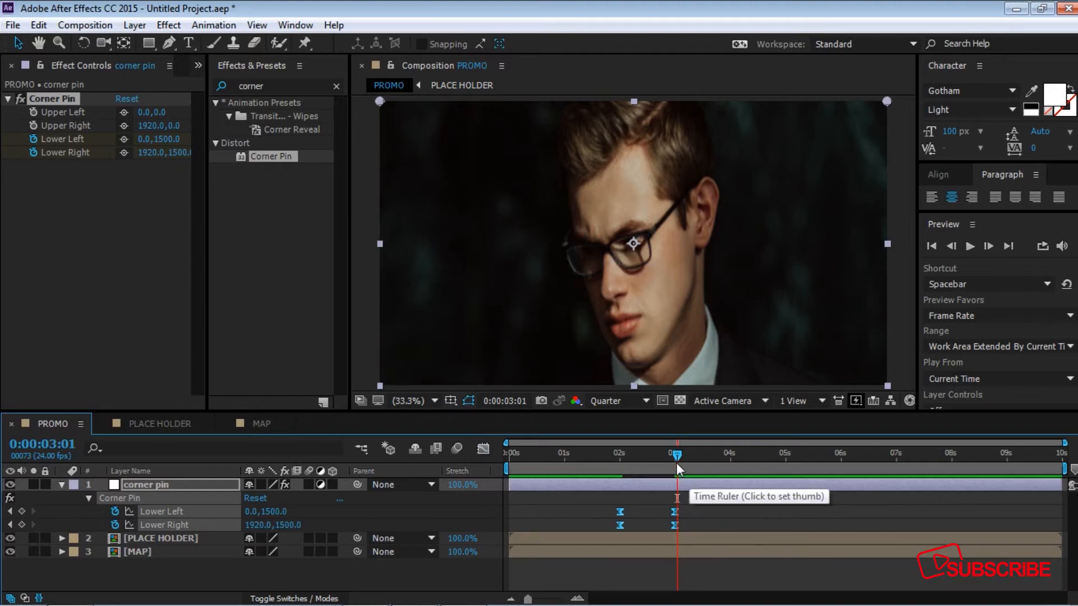
Play PROMO from the beginning to check the eased Corner Pin stretch, and return to the start.
left_click_drag(678, 458, 507, 459)
key("space")
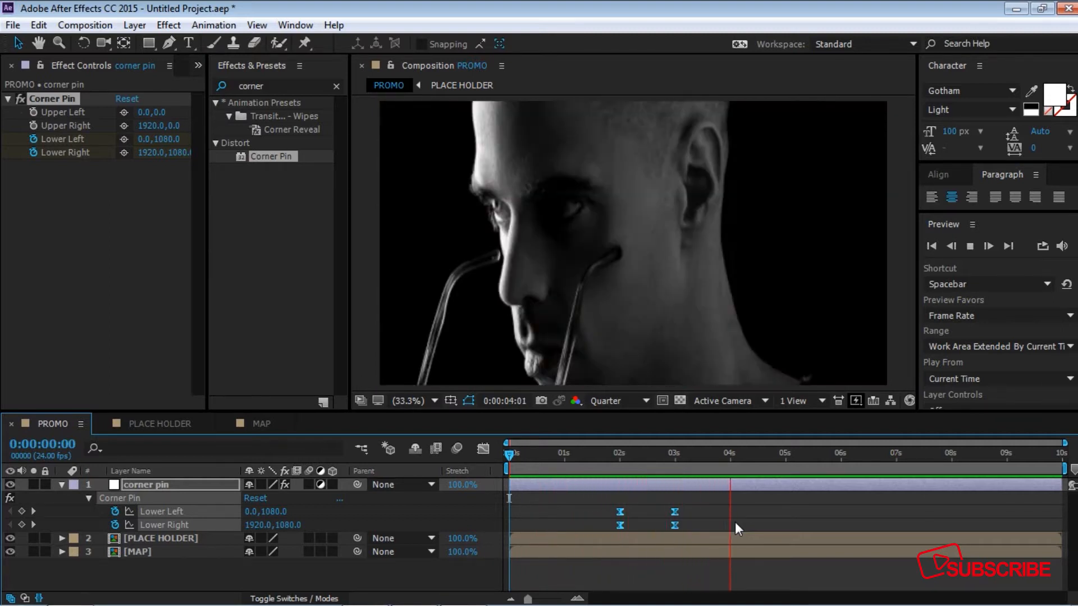
key("space")
left_click_drag(764, 453, 506, 452)
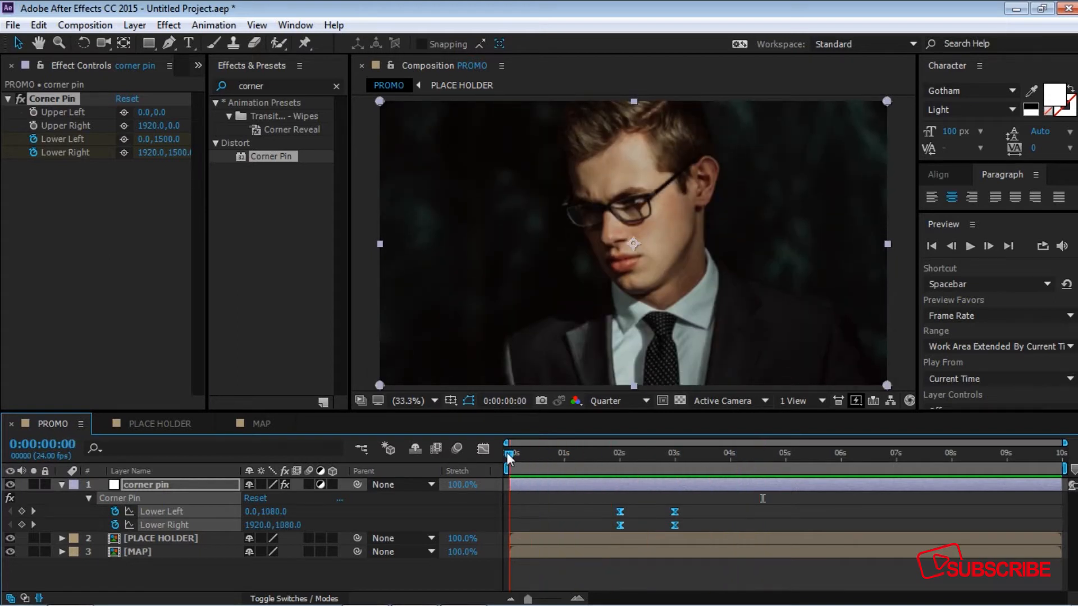
Shift all four Corner Pin keyframes forward about one second, placing the end pair at 0:00:03:23.
left_click_drag(599, 508, 696, 536)
left_click_drag(520, 459, 726, 460)
left_click_drag(596, 503, 729, 517)
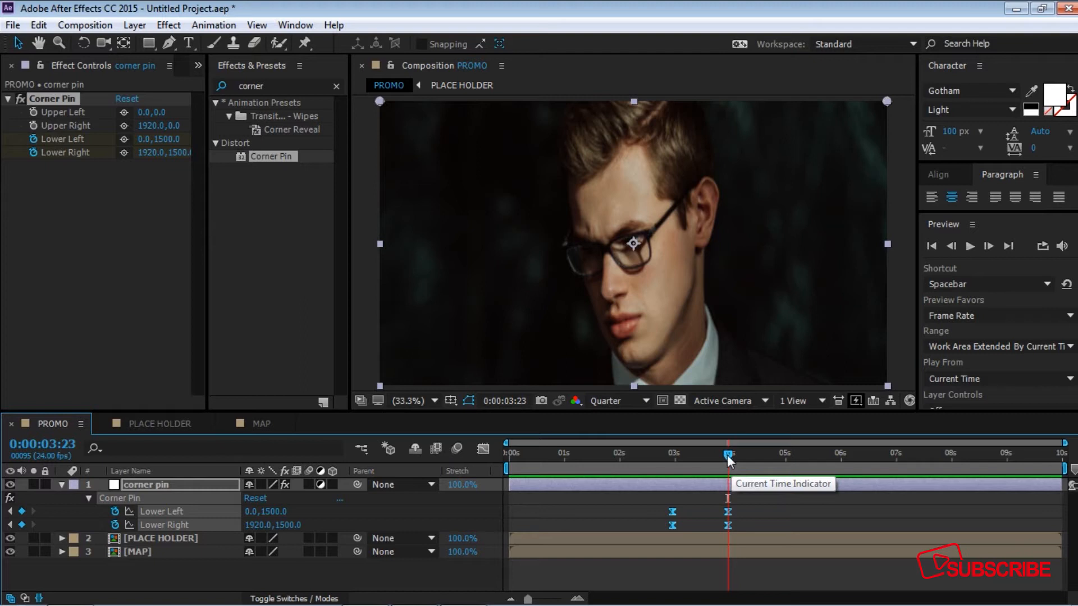
Preview PROMO from the start with the shifted keyframes, return to the first frame, and collapse the corner pin layer's properties.
left_click_drag(726, 455, 446, 460)
key("space")
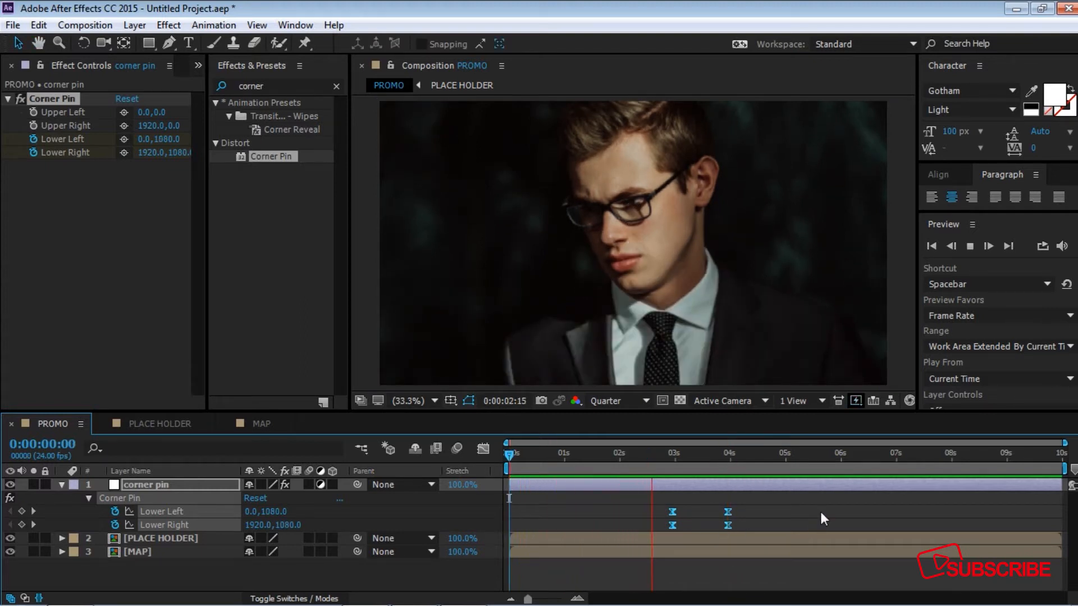
key("space")
left_click_drag(792, 454, 459, 456)
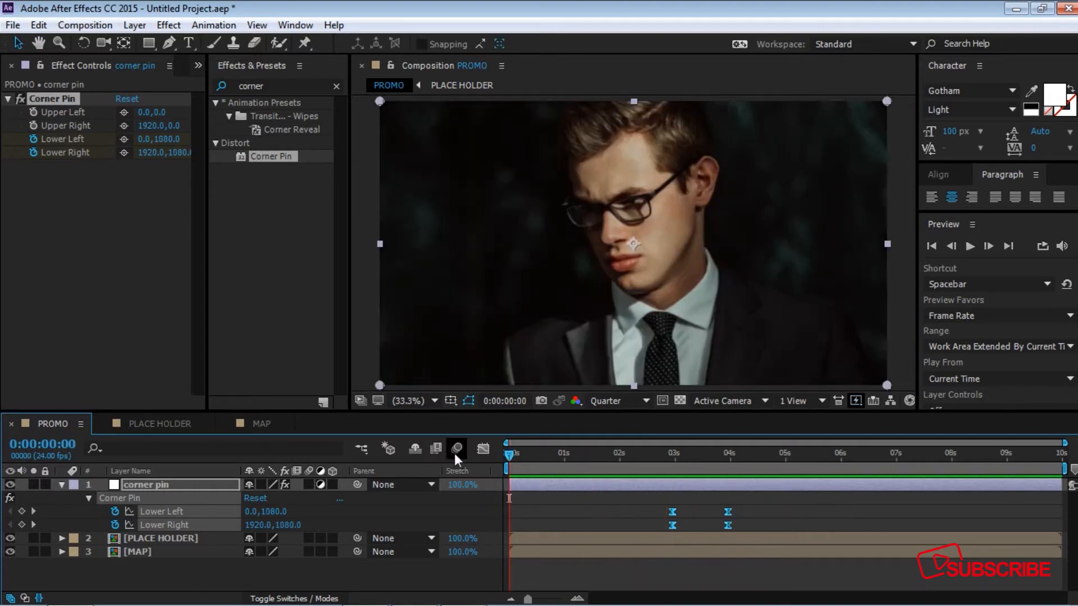
key("u")
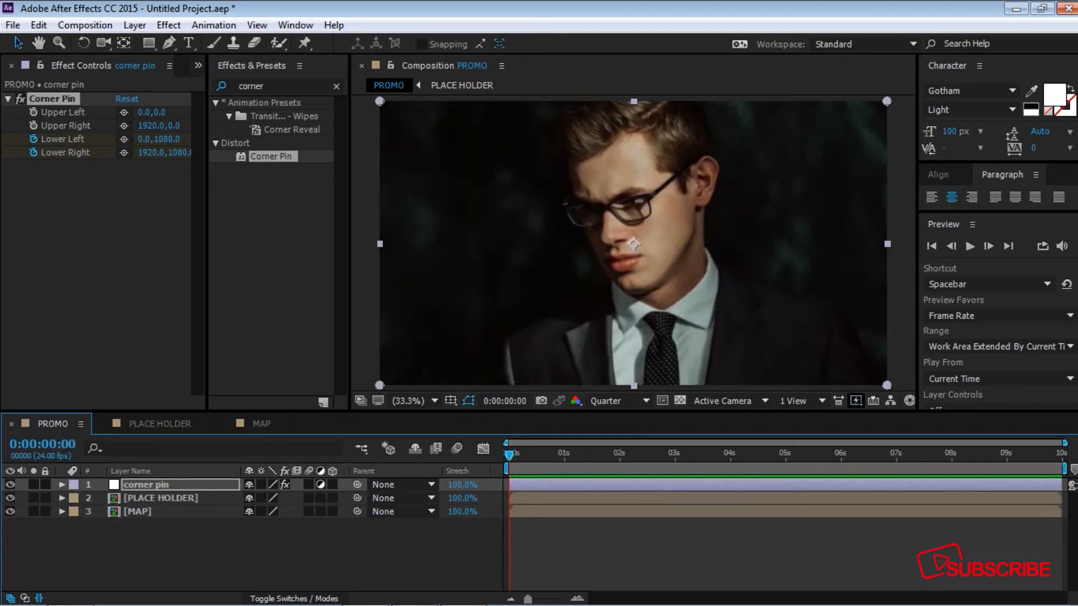
Create another adjustment layer in PROMO and rename it "displacement".
right_click(214, 536)
mouse_move(397, 380)
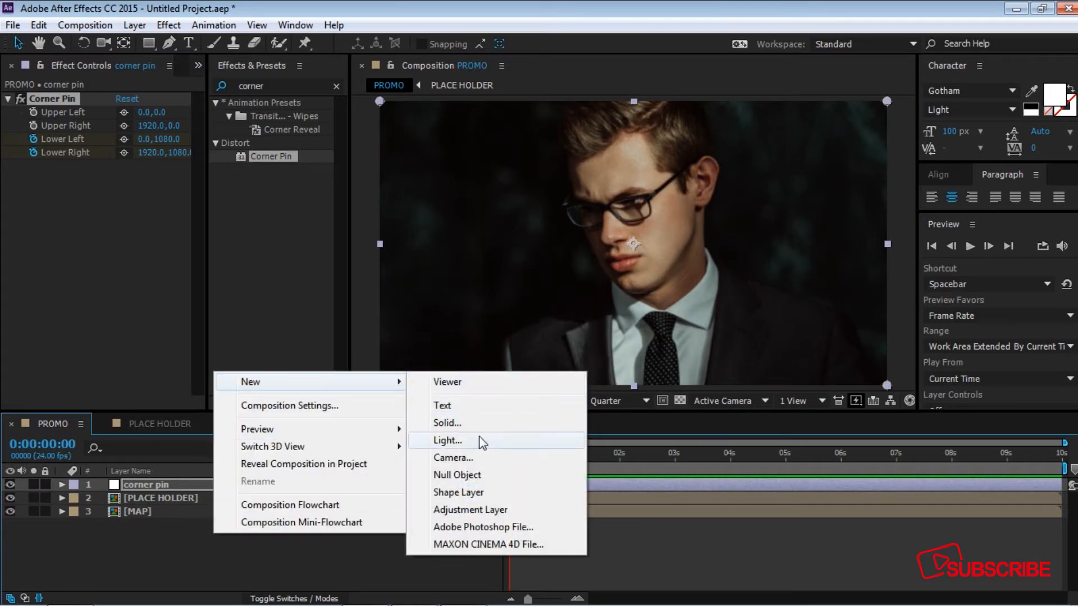
left_click(473, 510)
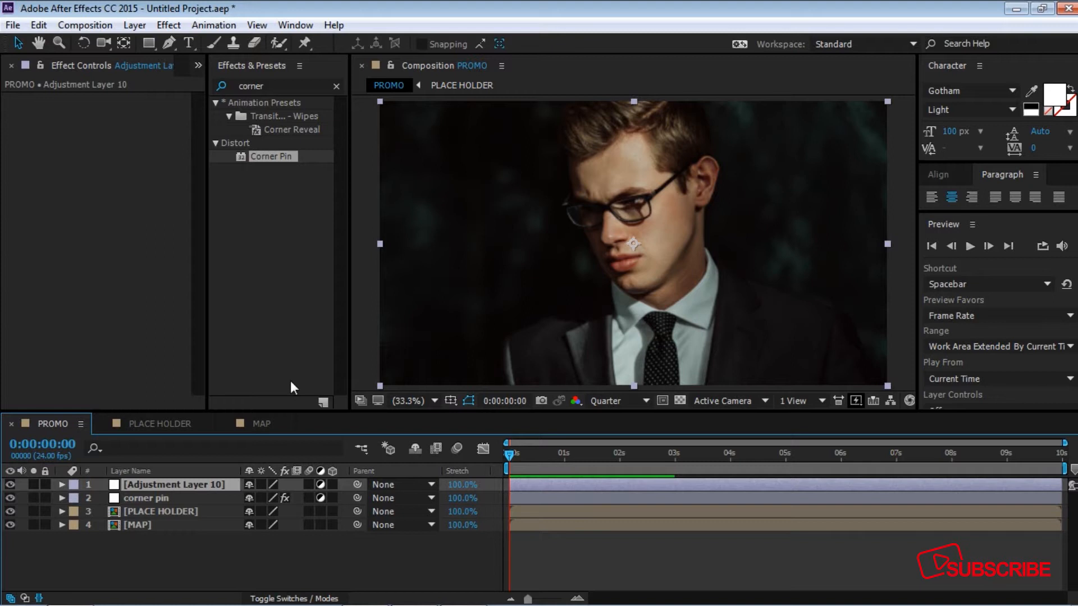
key("Return")
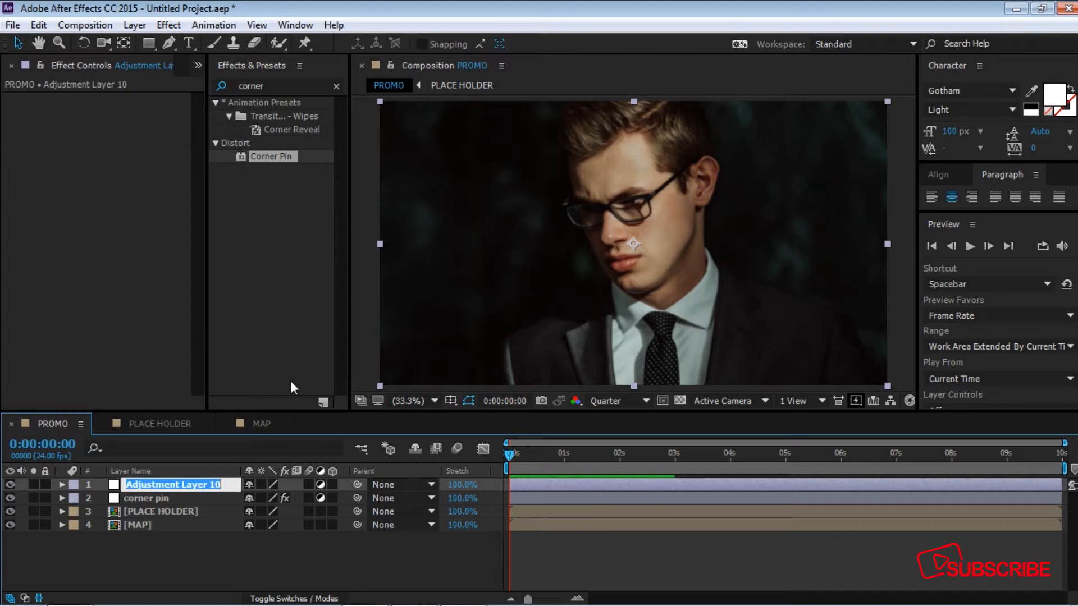
type("dis")
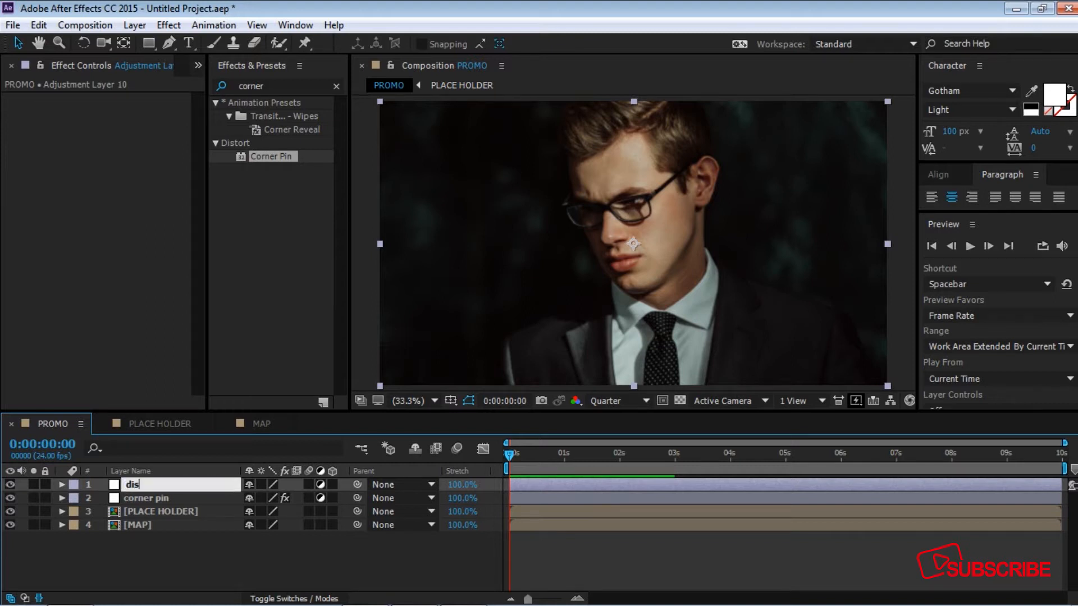
type("placement")
key("Return")
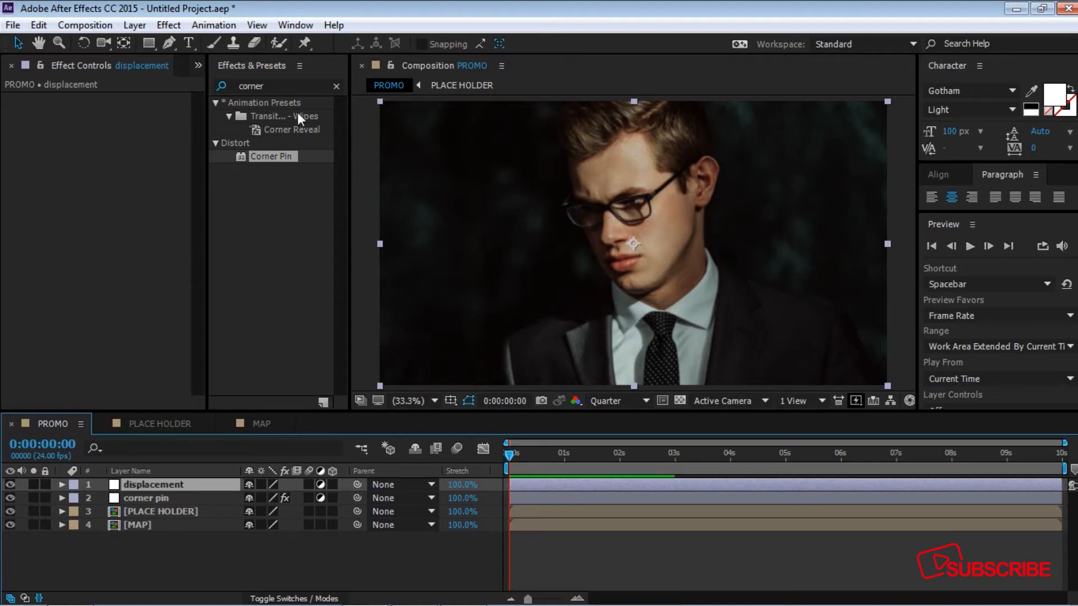
Find the Displacement Map distort effect and apply it to the displacement adjustment layer.
left_click(284, 88)
left_click_drag(284, 87, 203, 92)
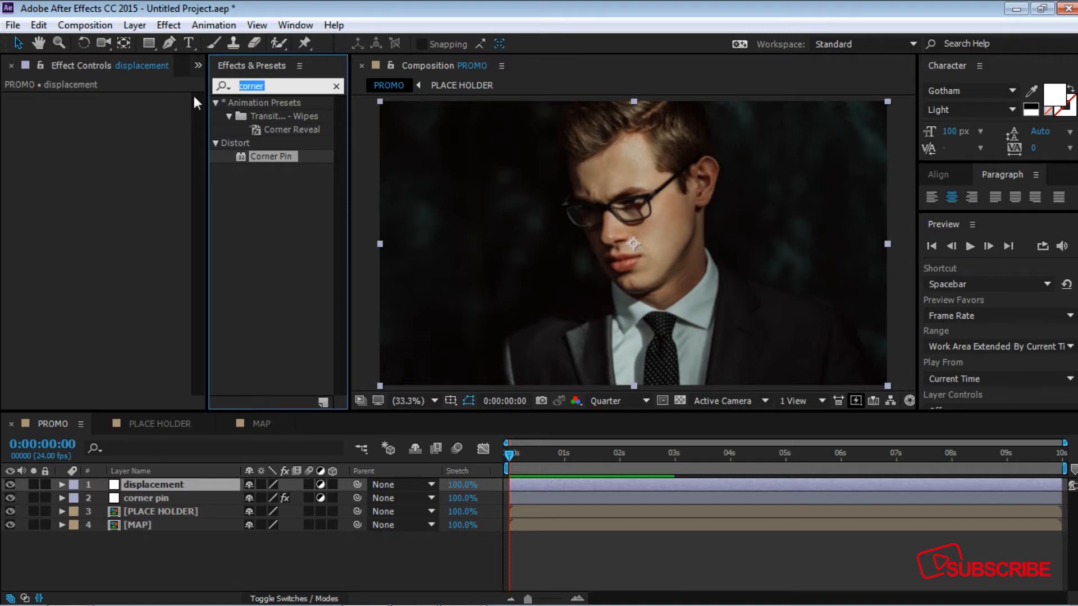
type("displace")
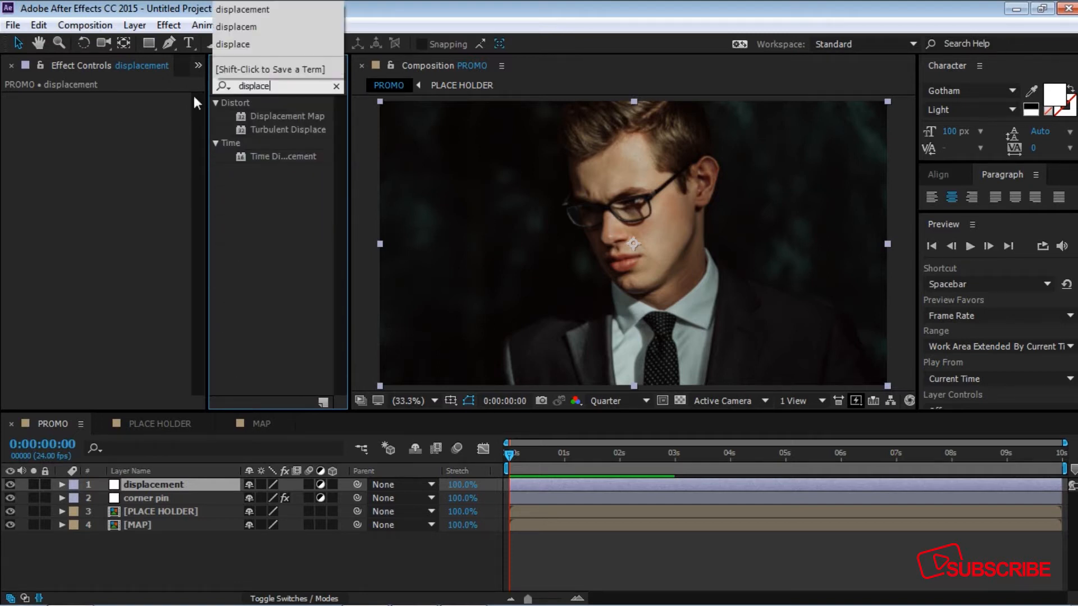
left_click(244, 119)
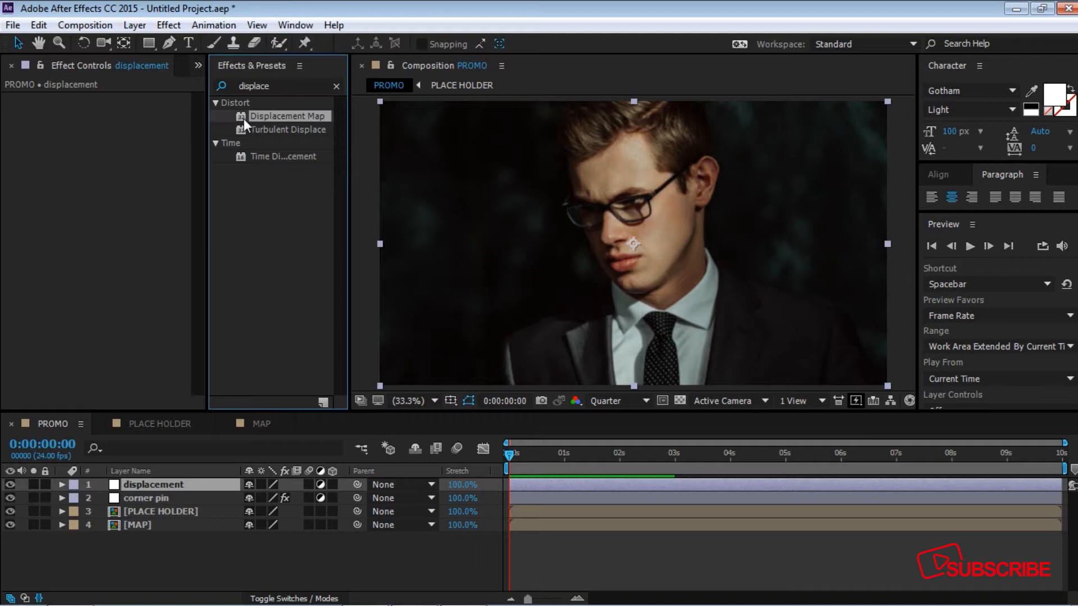
left_click_drag(238, 115, 142, 486)
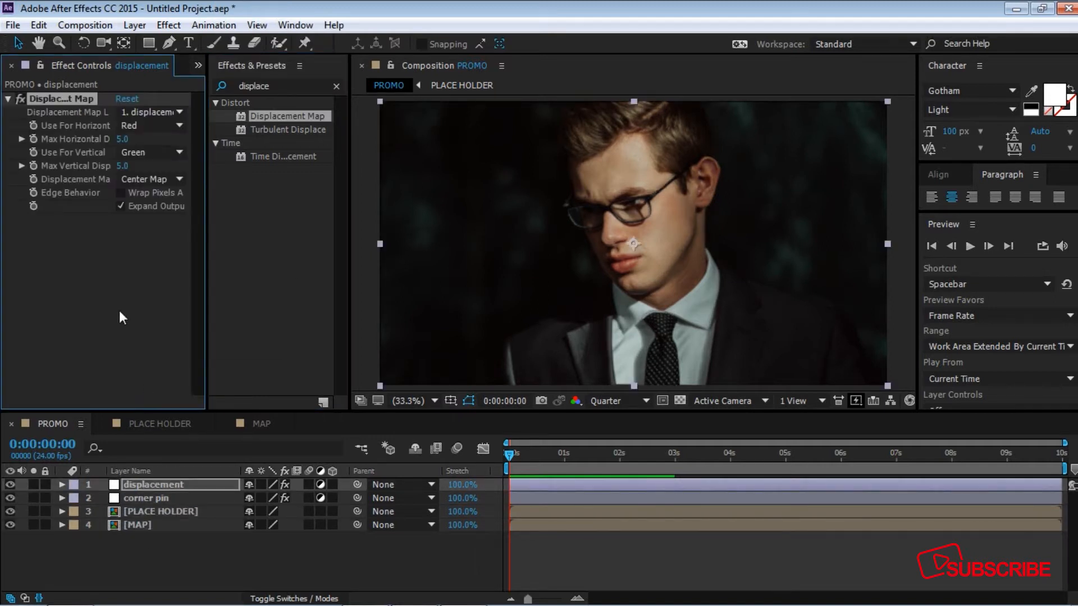
Set Displacement Map's source layer to MAP and use Luminance for horizontal displacement with a maximum of 0.
left_click(176, 112)
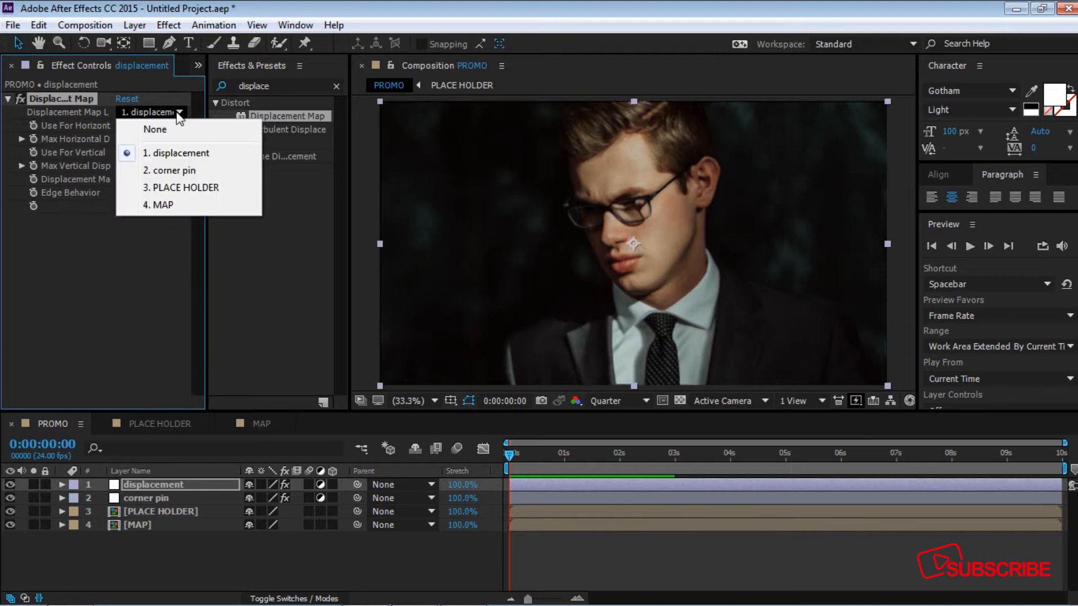
left_click(170, 207)
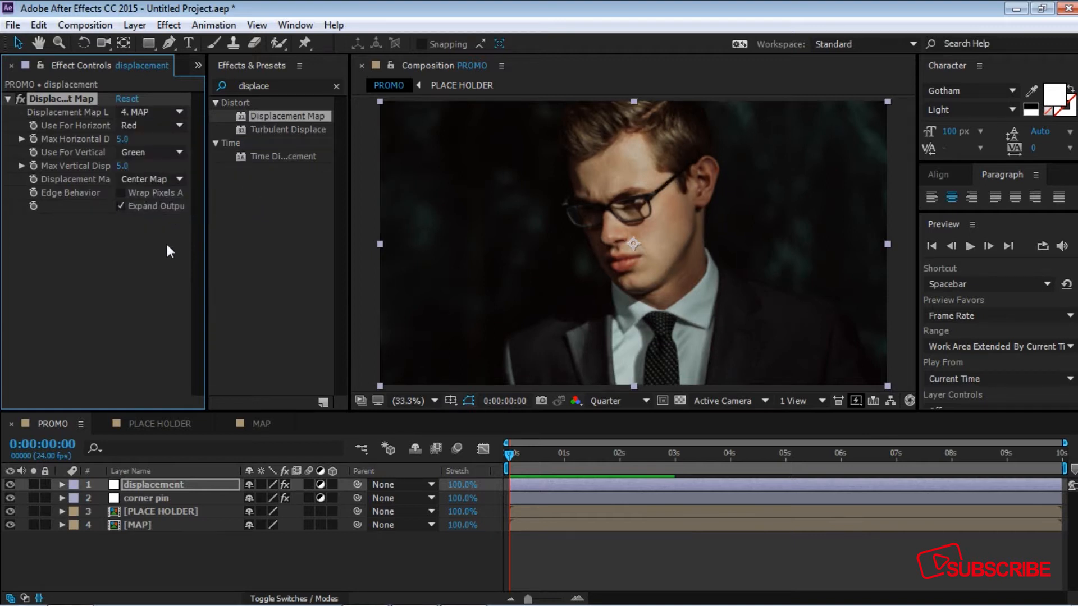
left_click(175, 127)
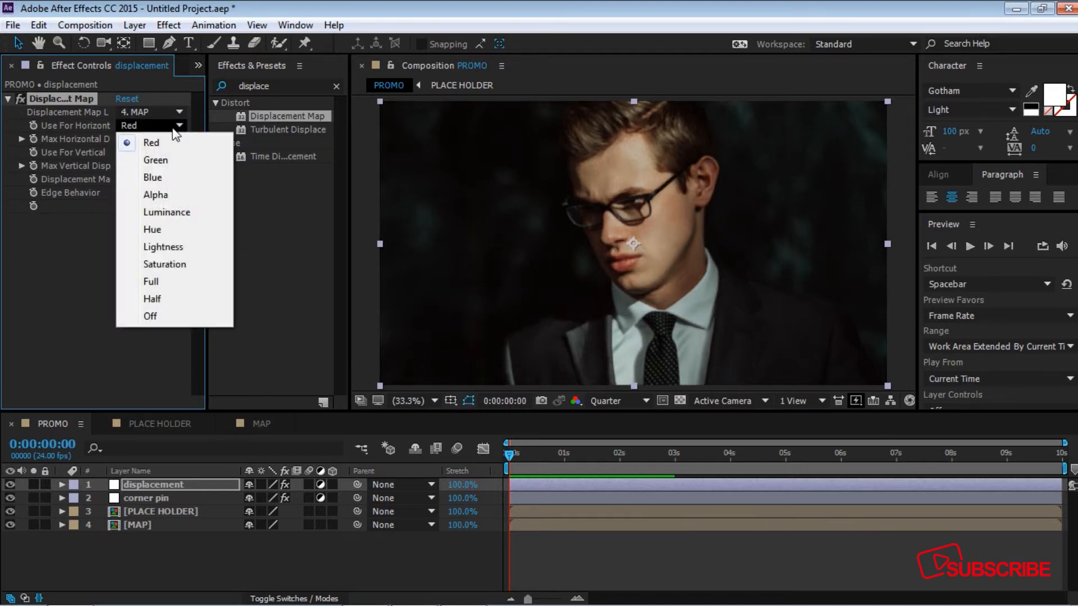
left_click(169, 212)
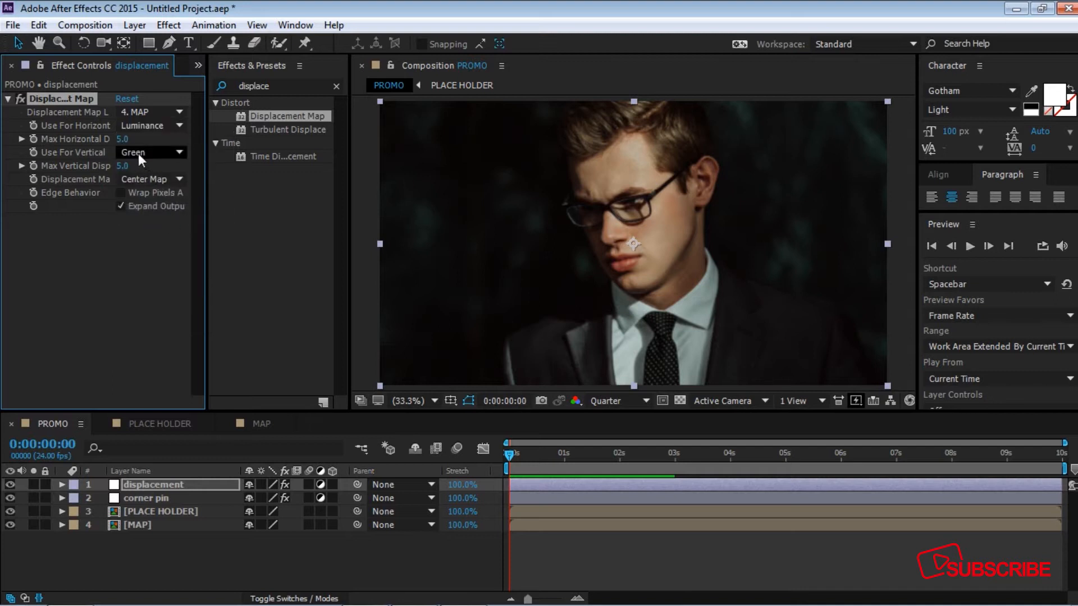
left_click(124, 139)
type("0")
key("Return")
Use Luminance for vertical displacement with a maximum of 0, keep Center Map, and enable Wrap Pixels Around.
left_click(138, 152)
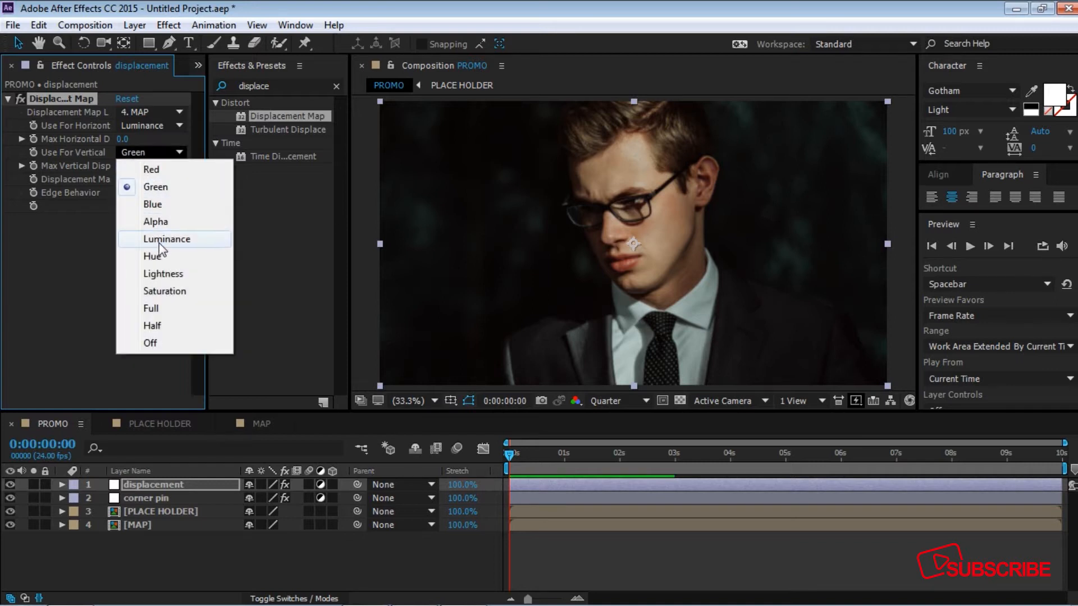
left_click(159, 242)
left_click(124, 166)
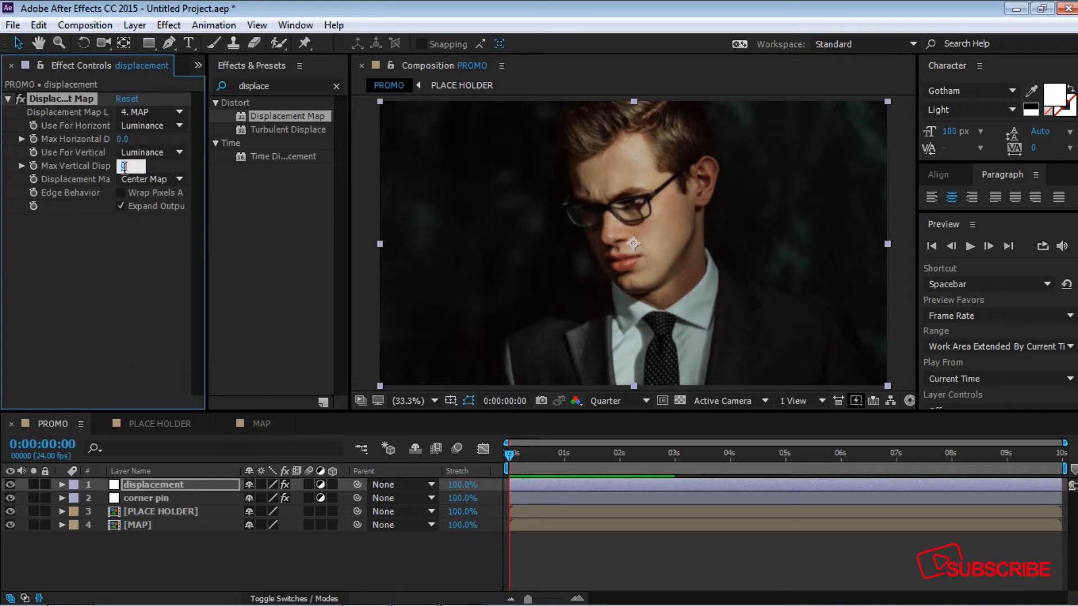
type("0")
key("Return")
left_click(129, 179)
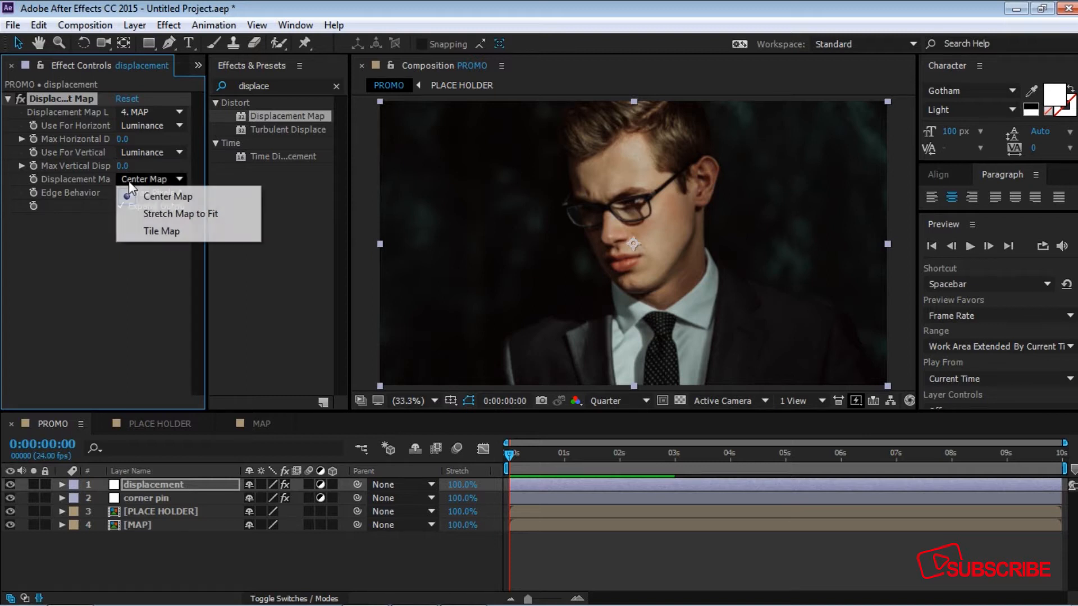
left_click(152, 196)
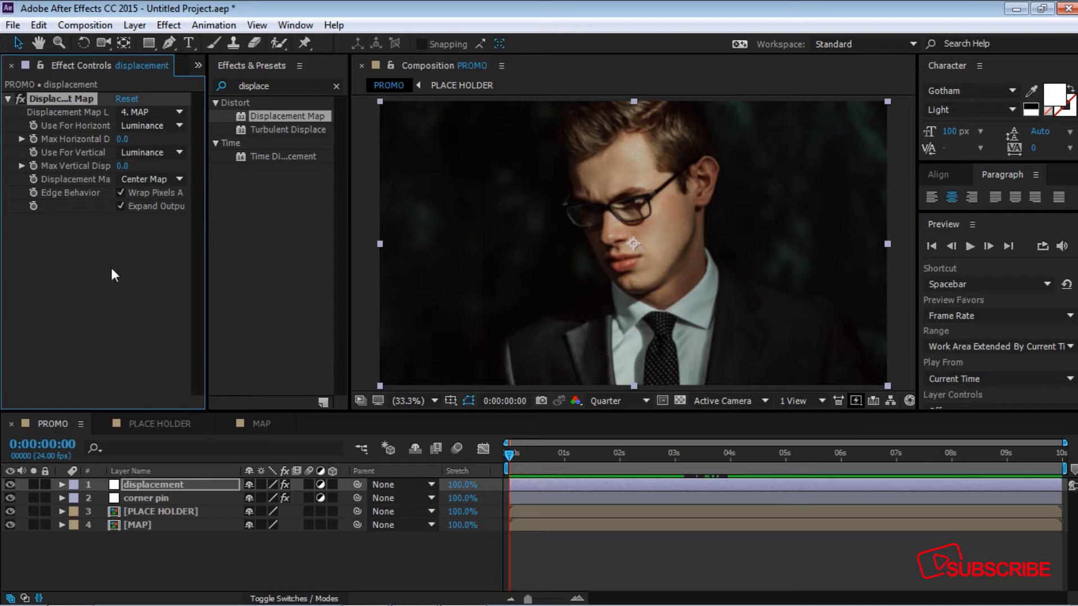
Keyframe Displacement Map's Max Vertical Displacement from 0 at the 3-second mark to -1500 at the 4-second mark.
left_click_drag(510, 455, 675, 456)
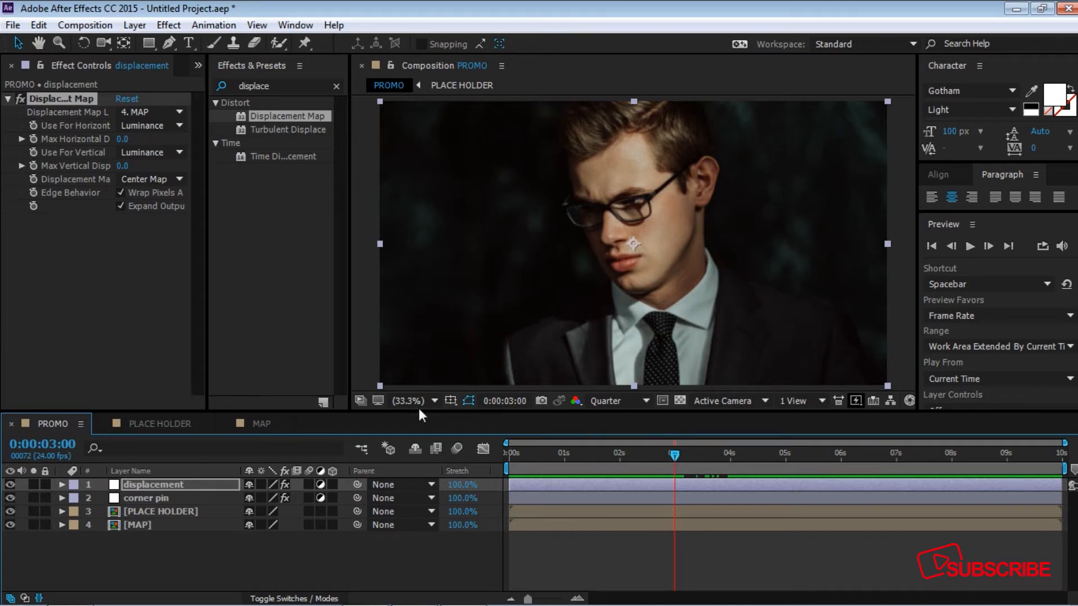
left_click(33, 166)
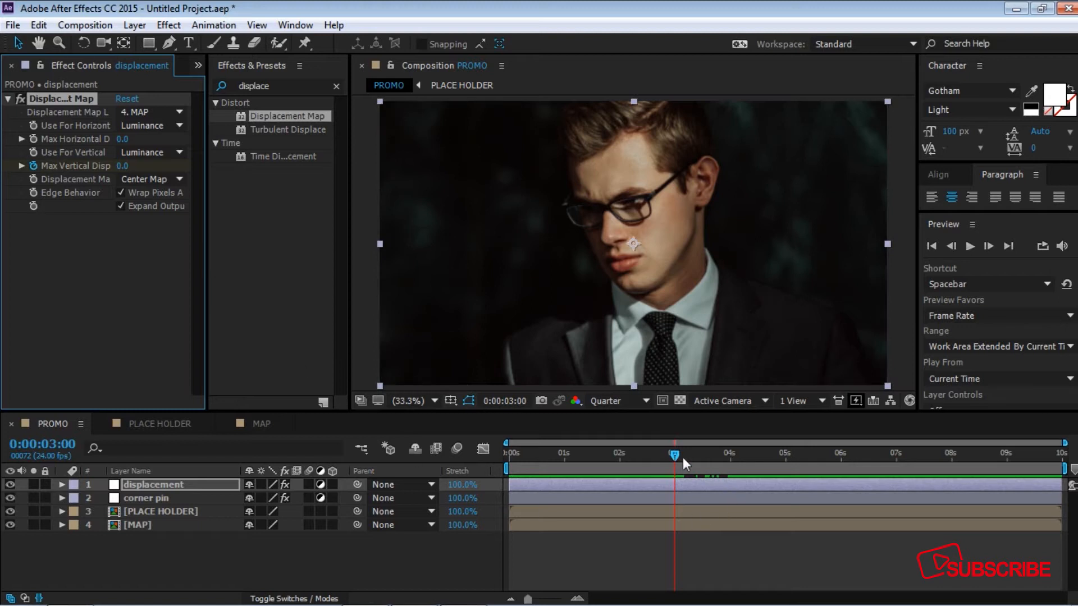
left_click_drag(676, 456, 729, 460)
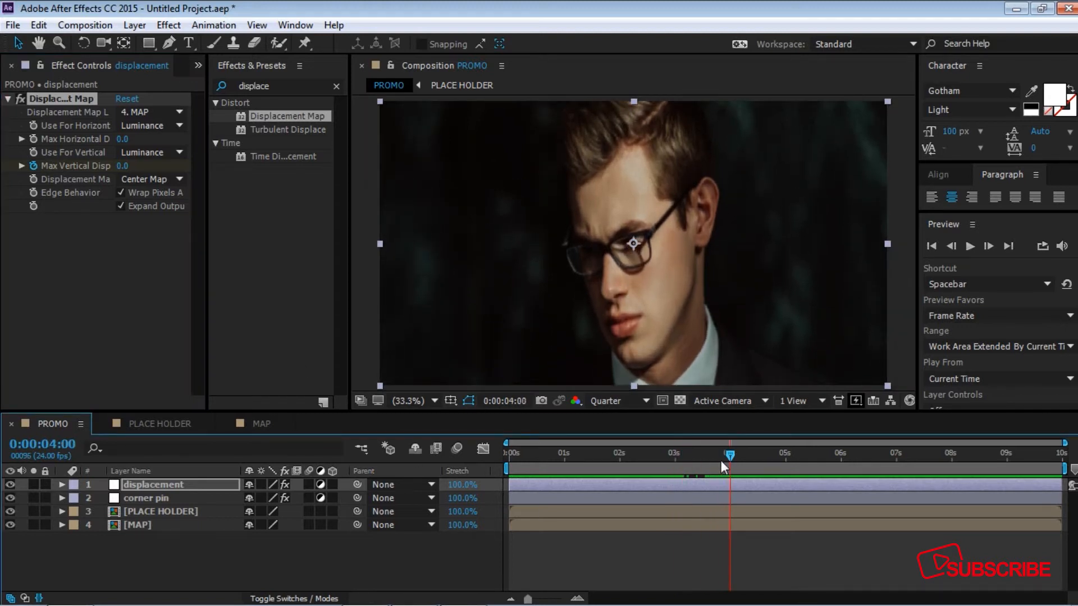
left_click(124, 166)
type("-1500")
key("Return")
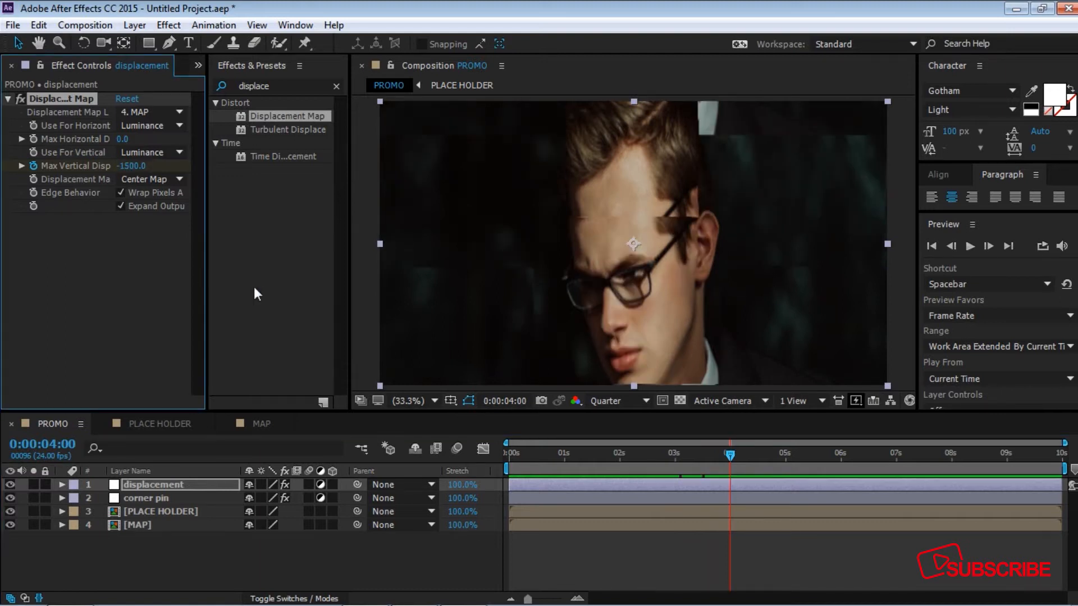
Easy-ease the Max Vertical Displacement keyframes and reshape their speed graph so the speed peaks sharply at the 4-second keyframe.
left_click_drag(700, 458, 729, 470)
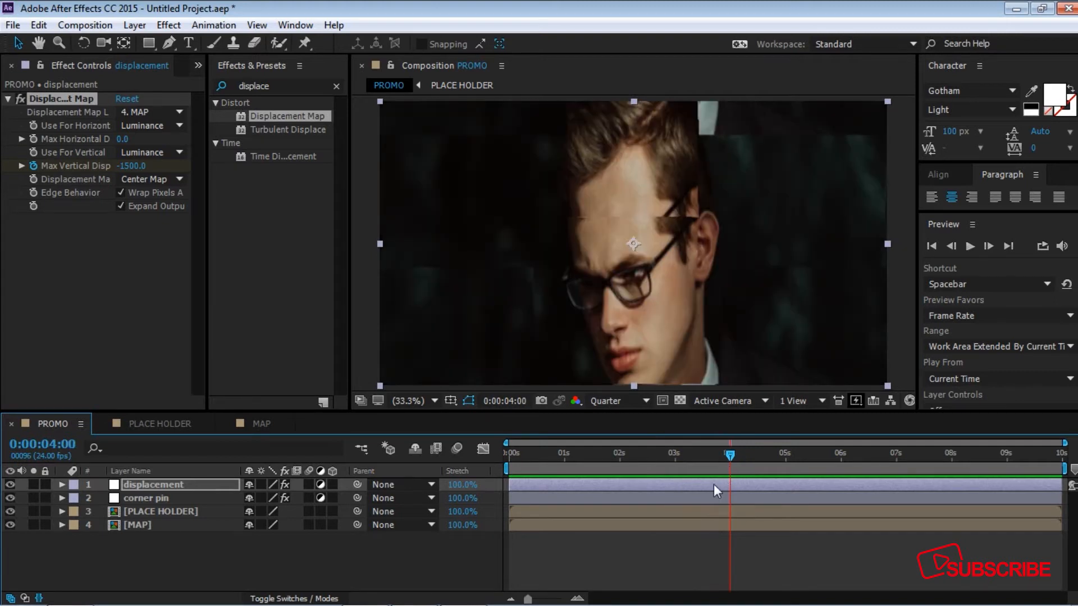
left_click(713, 484)
key("u")
left_click_drag(654, 498, 760, 524)
key("F9")
left_click(483, 449)
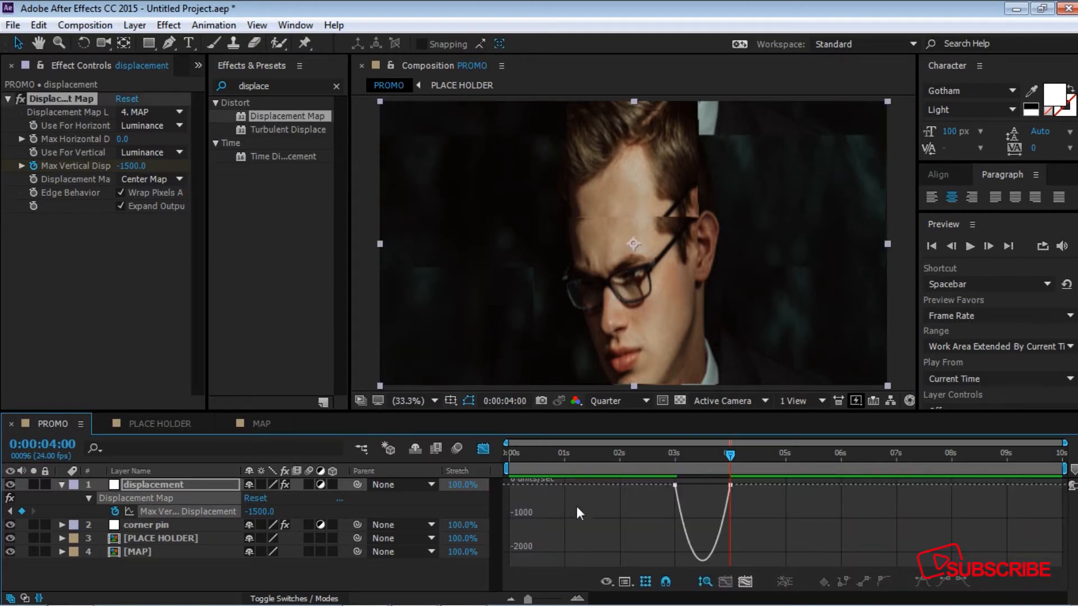
left_click_drag(770, 521, 624, 482)
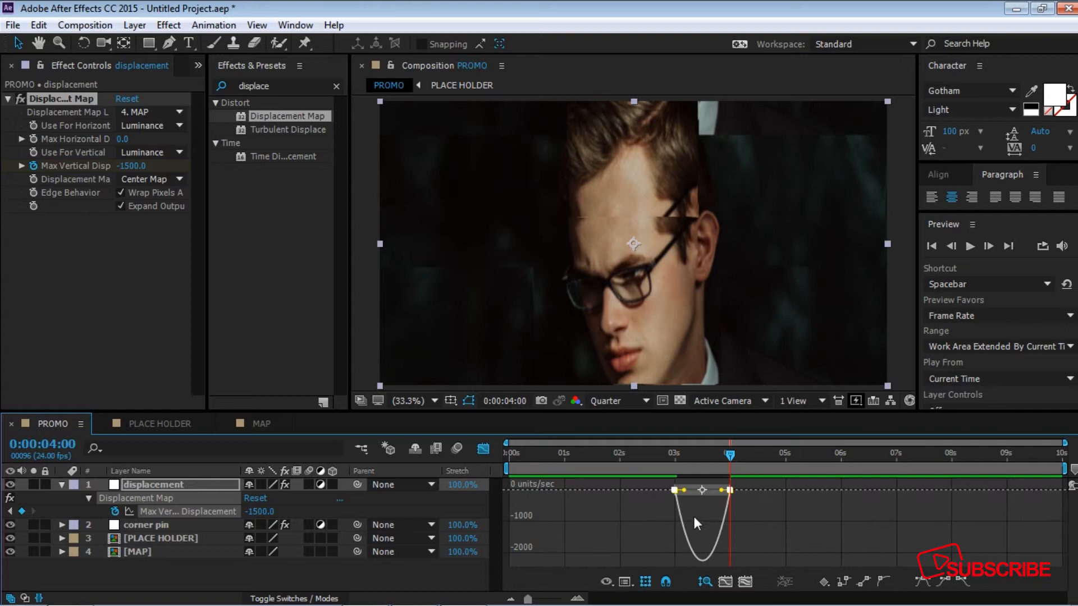
left_click_drag(726, 496, 703, 494)
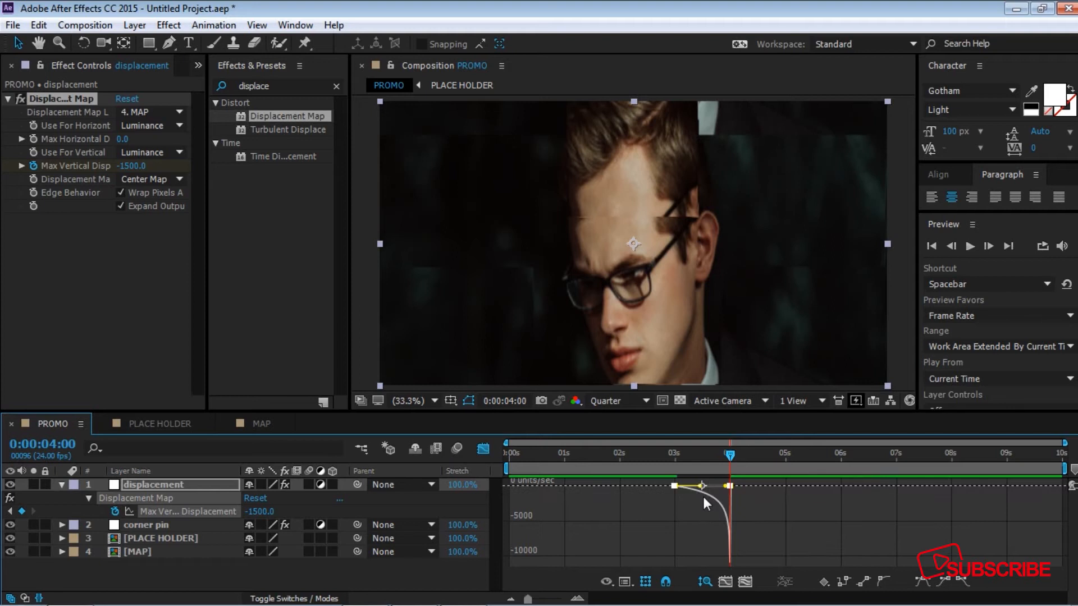
left_click(483, 448)
Preview the displacement animation from the start of the composition and return to the first frame.
left_click_drag(732, 453, 491, 460)
key("space")
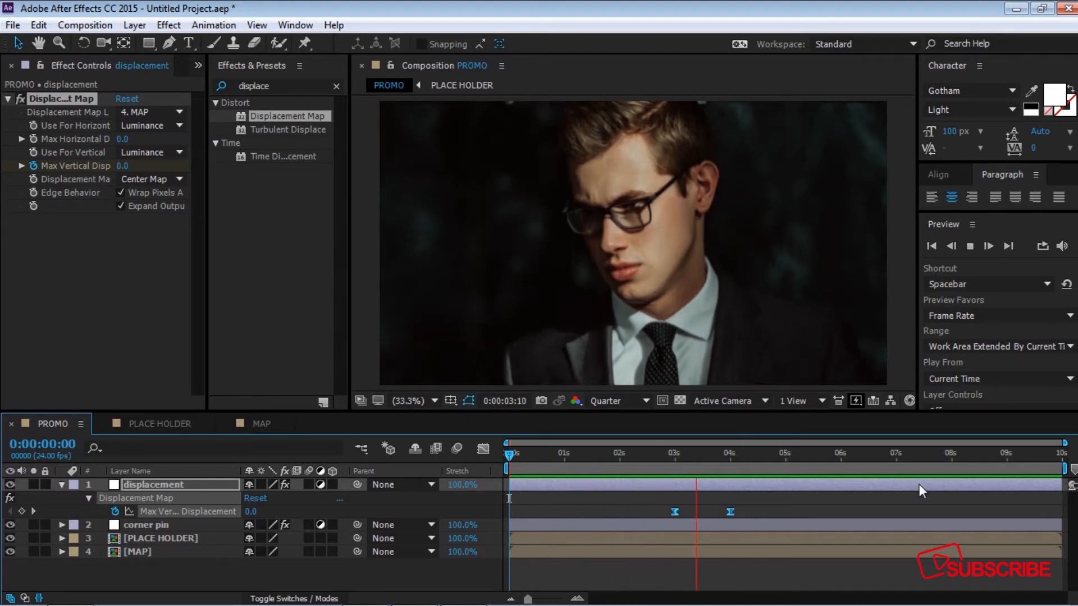
key("space")
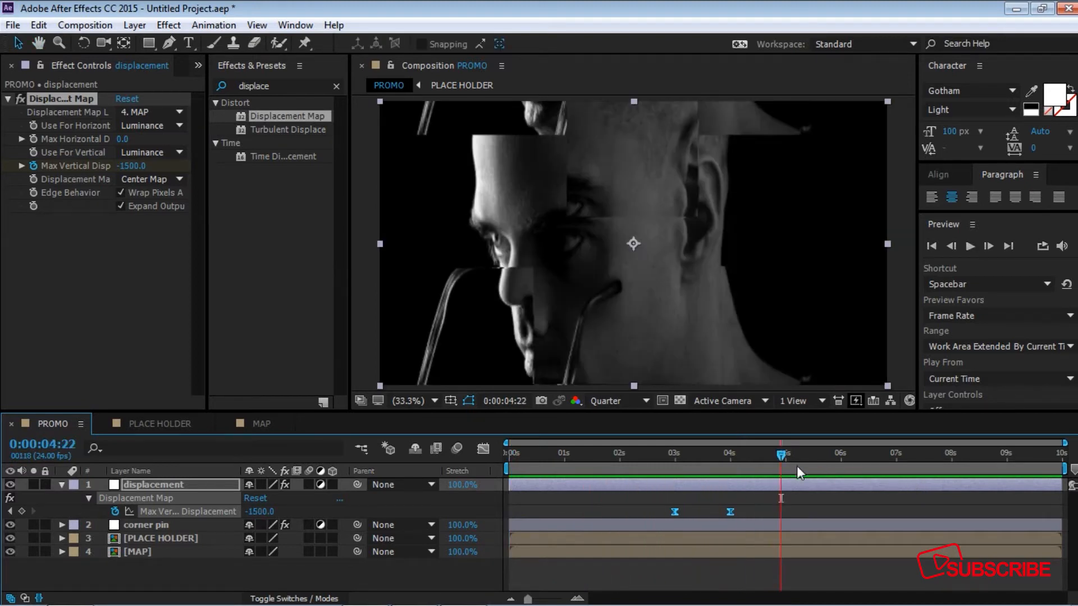
left_click_drag(783, 453, 466, 458)
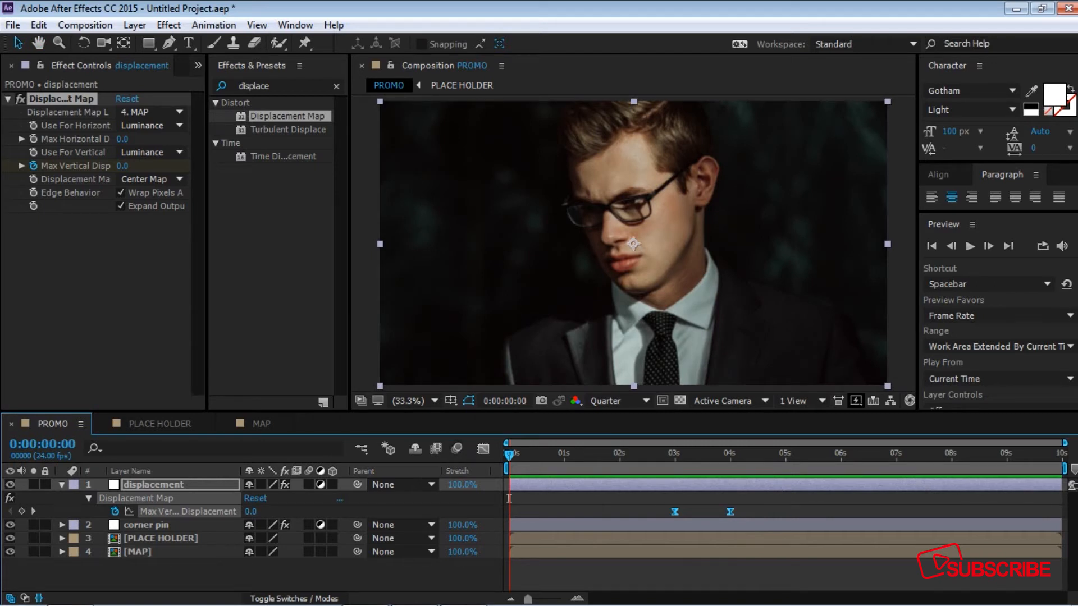
Collapse the displacement layer's properties and add a new adjustment layer named motiontile.
left_click(63, 486)
right_click(225, 554)
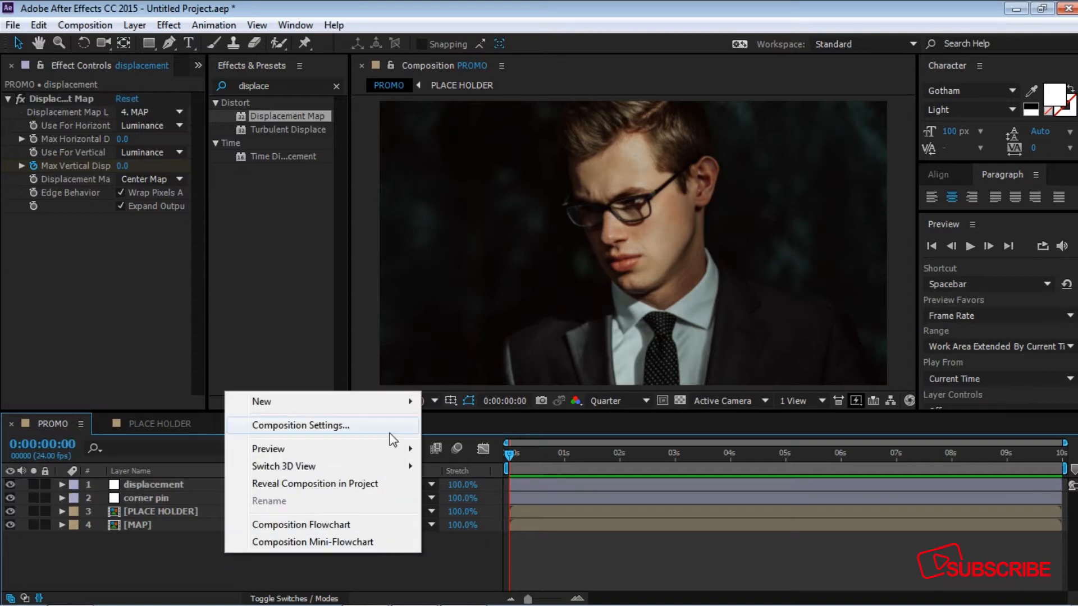
mouse_move(390, 405)
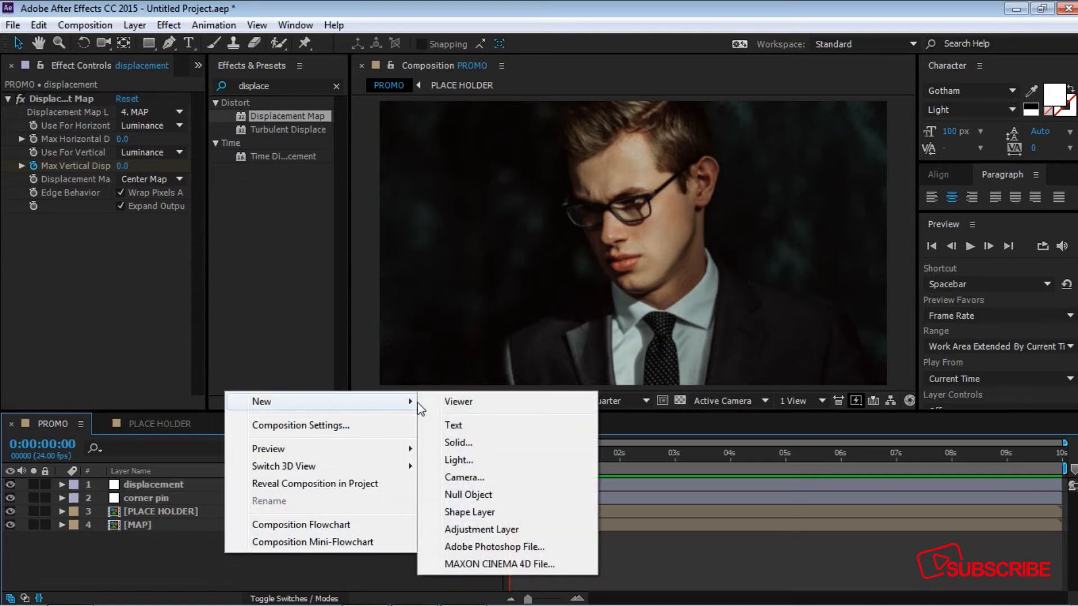
left_click(478, 529)
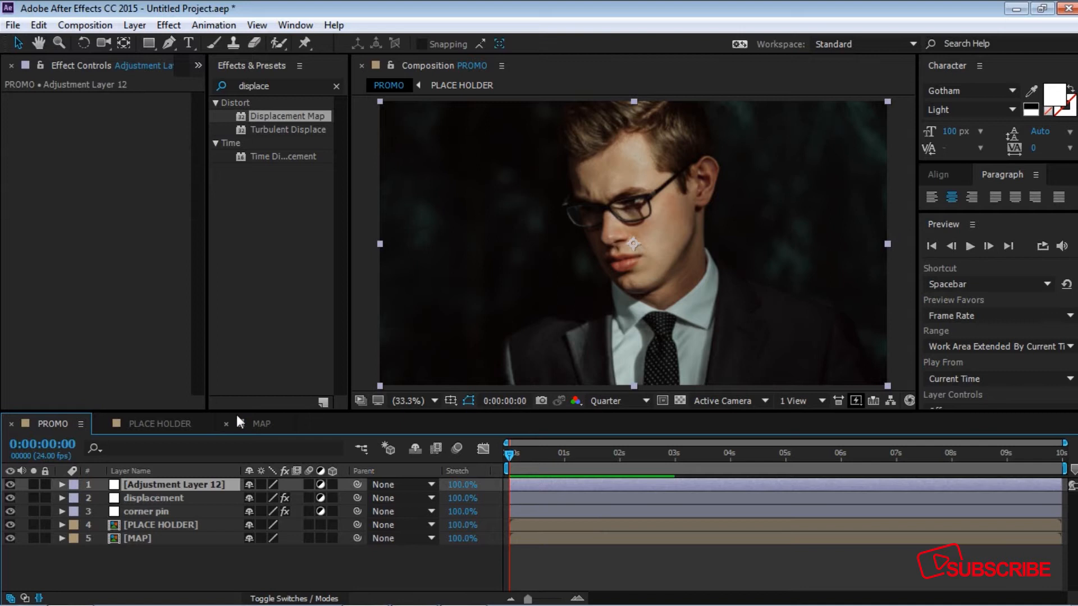
key("Return")
type("motio")
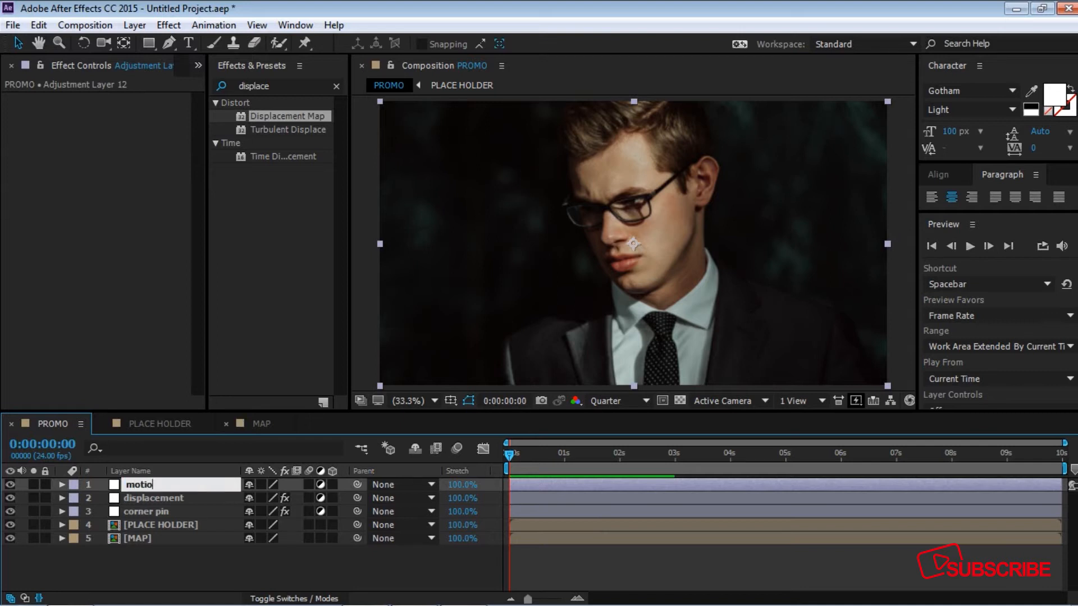
type("ntile")
key("Return")
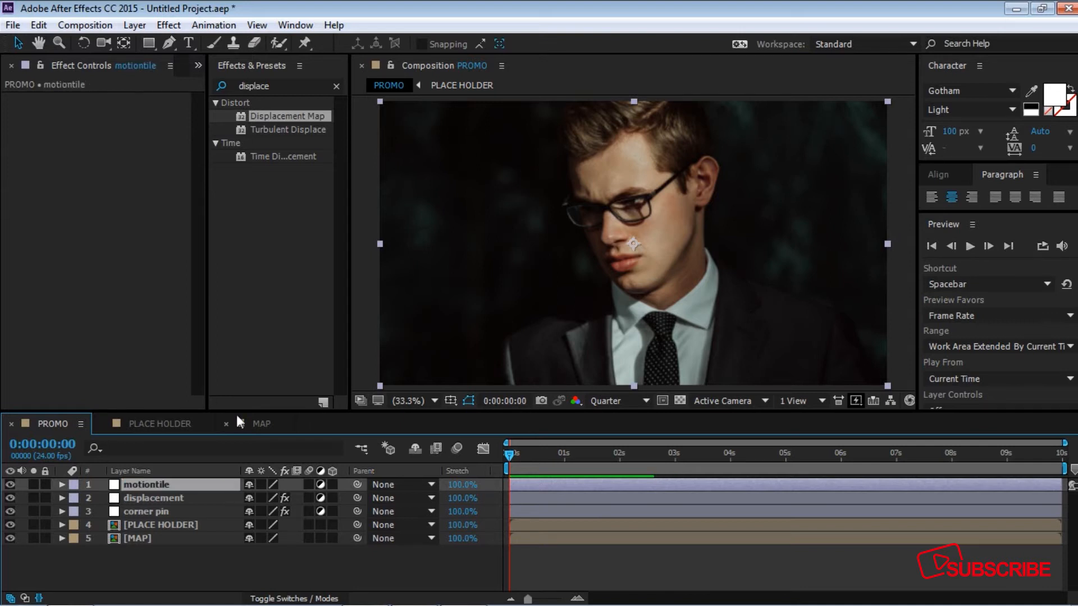
Find the Motion Tile stylize effect and apply it to the motiontile adjustment layer.
left_click_drag(272, 86, 202, 89)
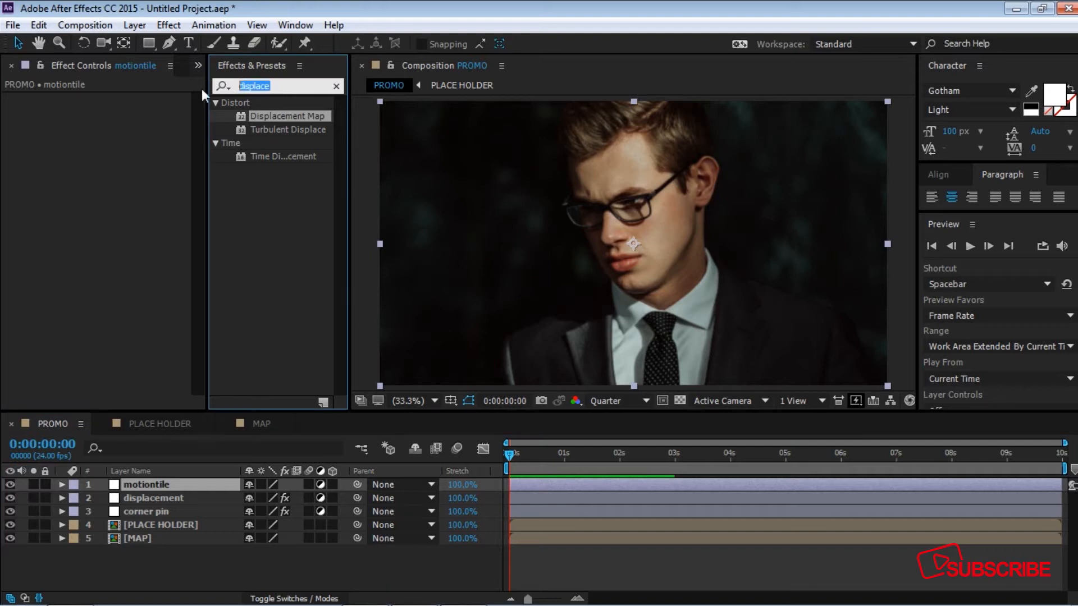
type("motion")
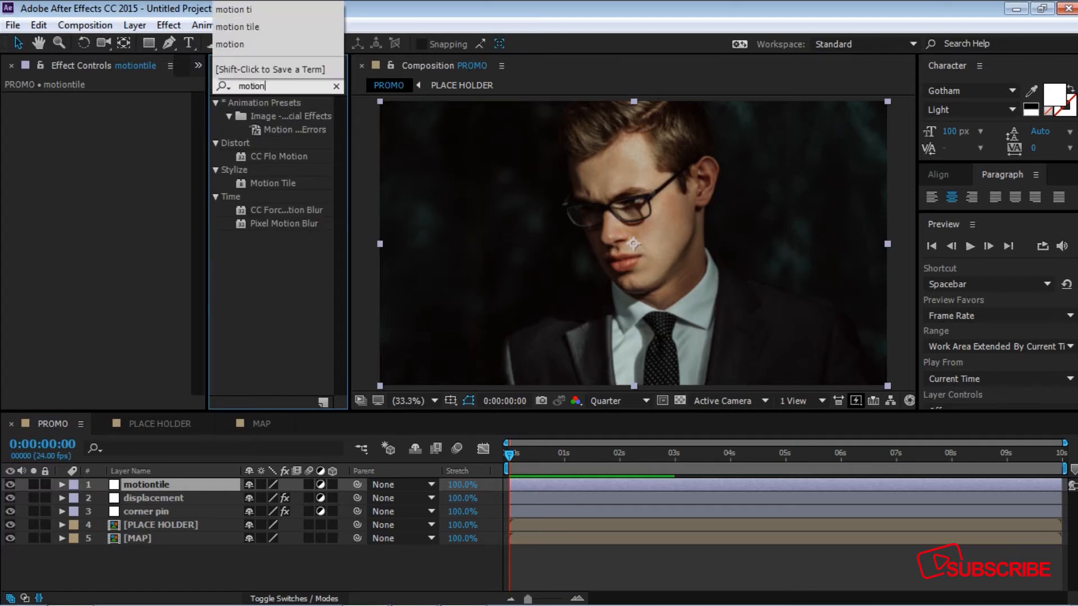
type("ti")
key("BackSpace")
left_click(241, 185)
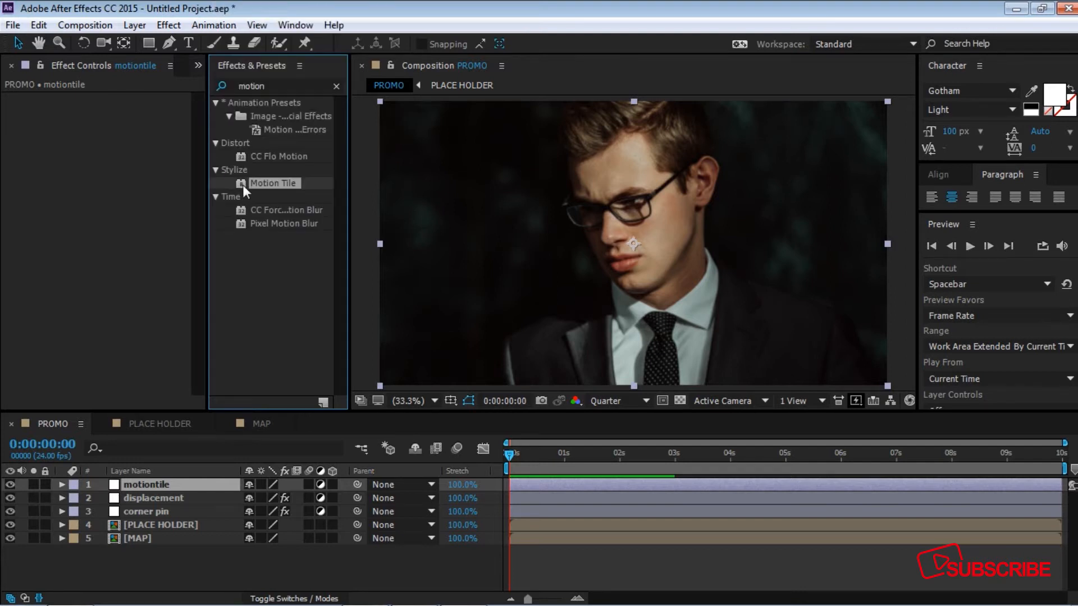
left_click_drag(241, 181, 154, 486)
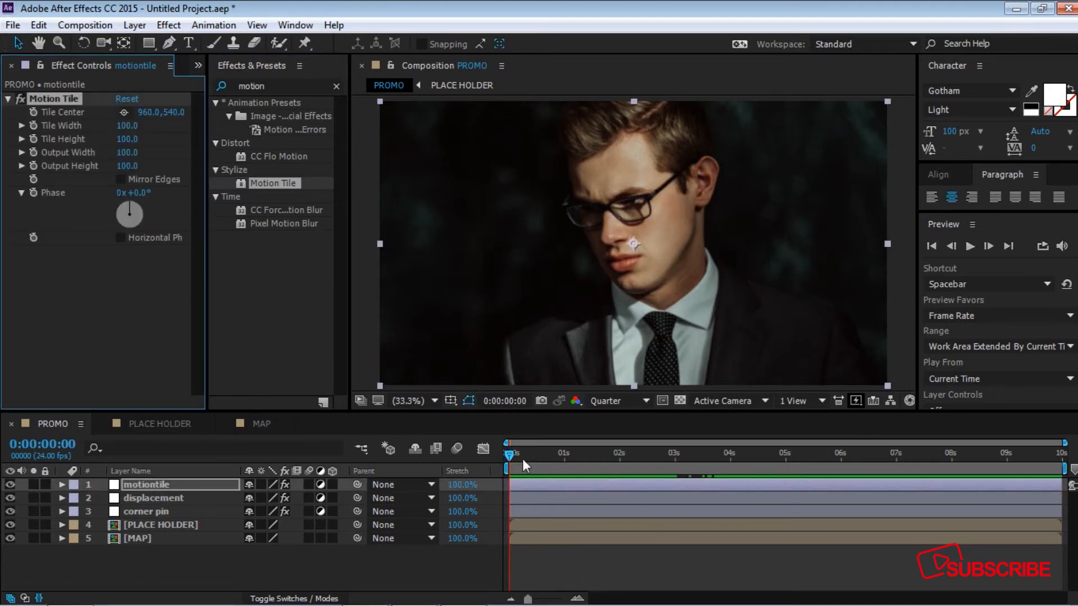
Keyframe Motion Tile's Tile Center from 960, 540 at the 3-second mark to 960, 800 at the 4-second mark.
left_click_drag(510, 453, 674, 468)
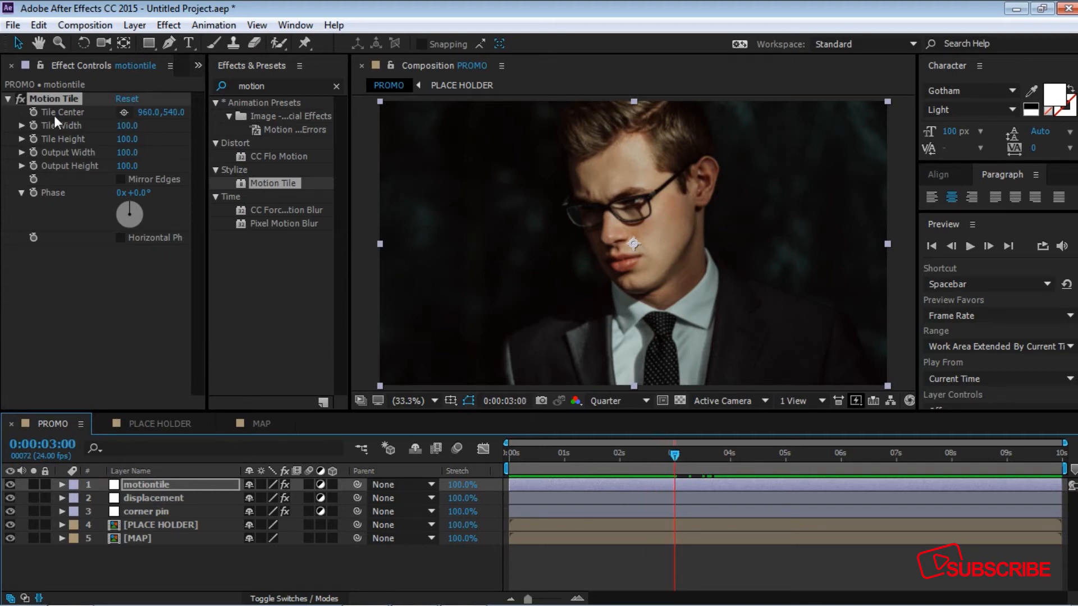
left_click(35, 112)
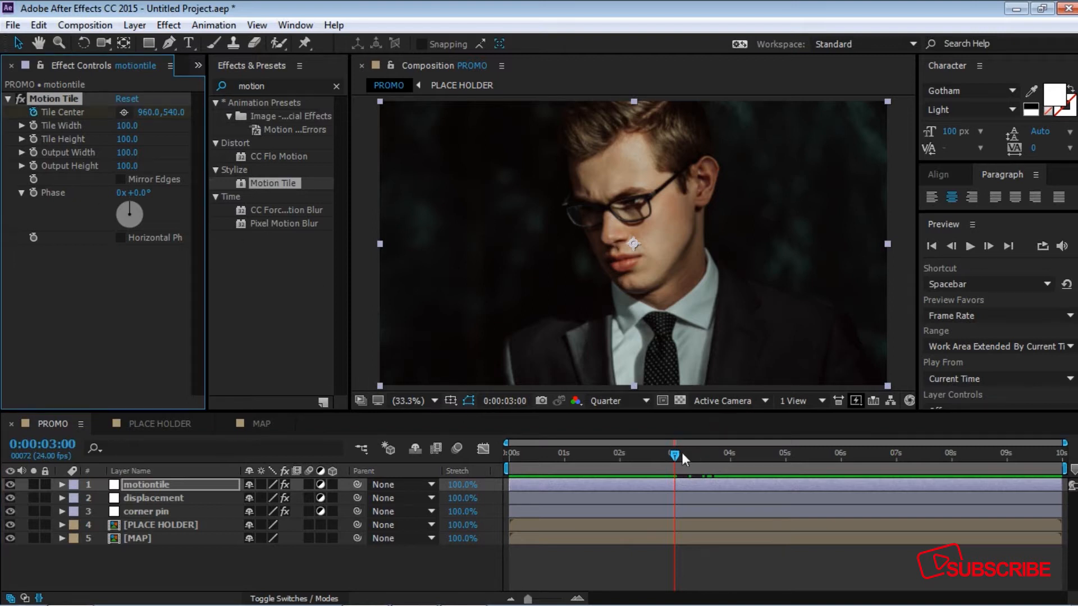
left_click_drag(679, 457, 729, 457)
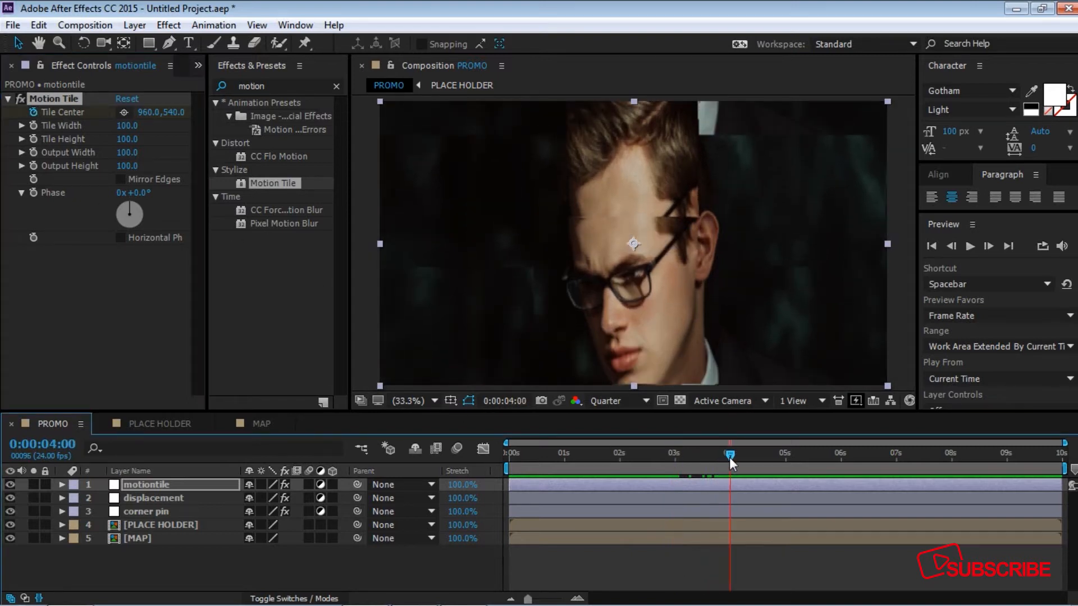
left_click(175, 112)
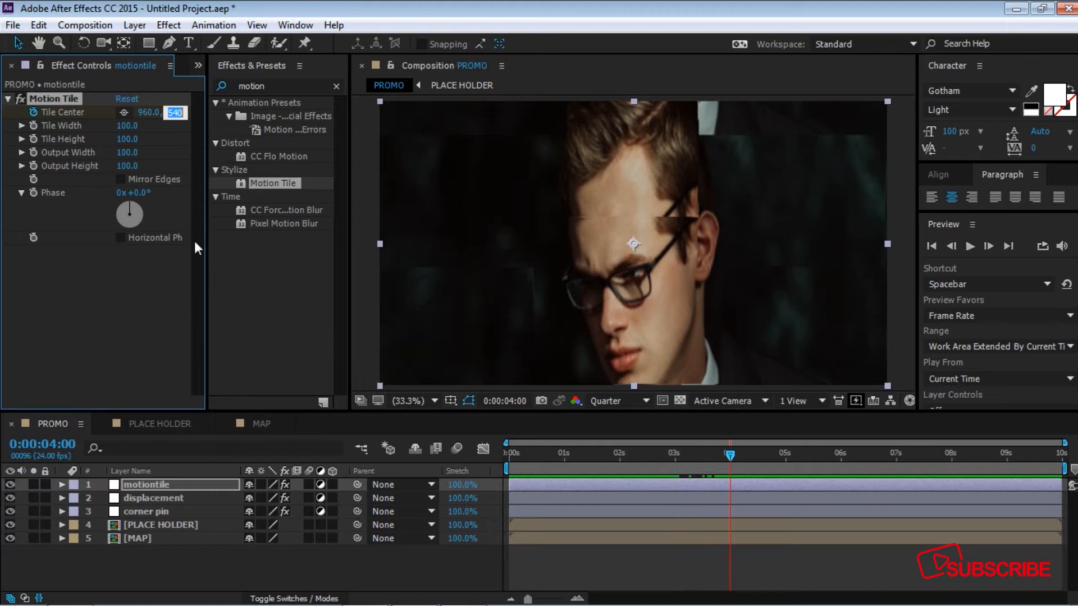
type("800")
key("Return")
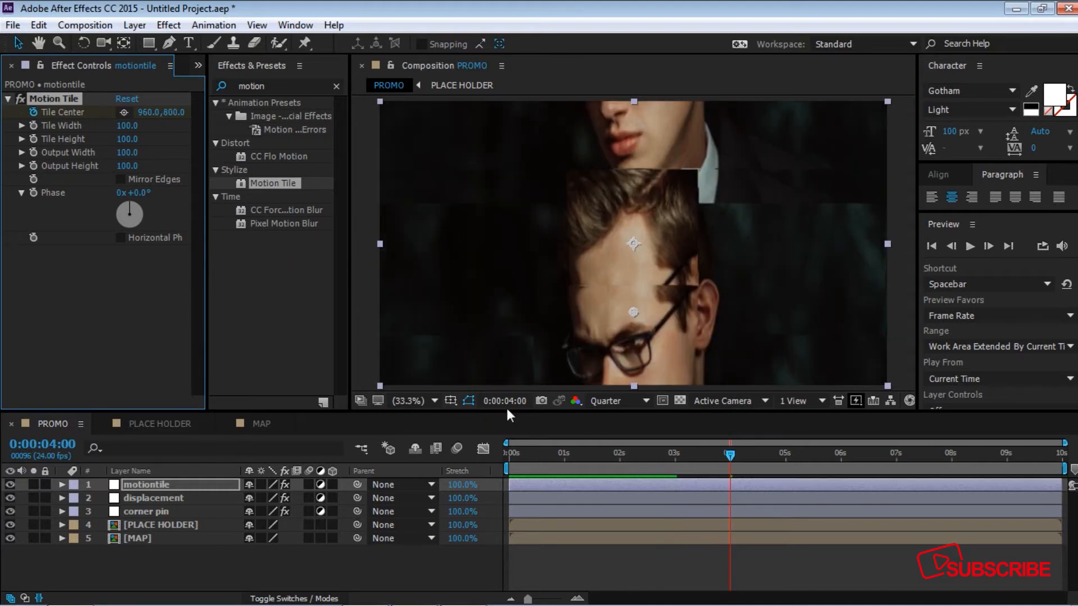
Easy-ease the Tile Center keyframes and reshape their speed graph so the speed peaks sharply at the 4-second keyframe.
left_click_drag(732, 457, 676, 463)
left_click(692, 488)
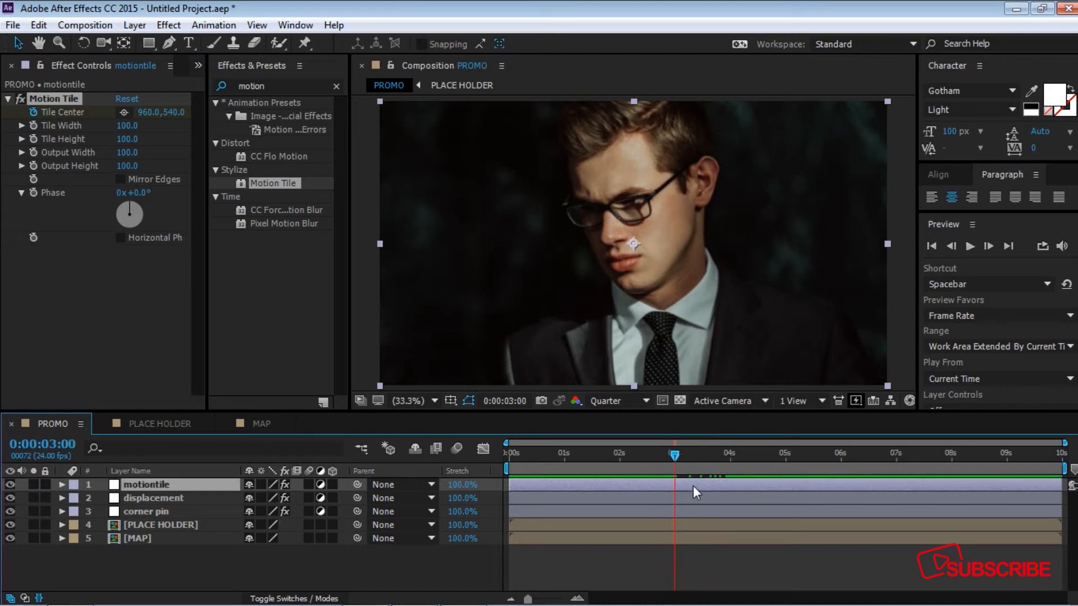
key("u")
left_click_drag(765, 504, 625, 523)
key("F9")
left_click(486, 451)
left_click_drag(618, 530, 768, 570)
left_click_drag(684, 556, 730, 559)
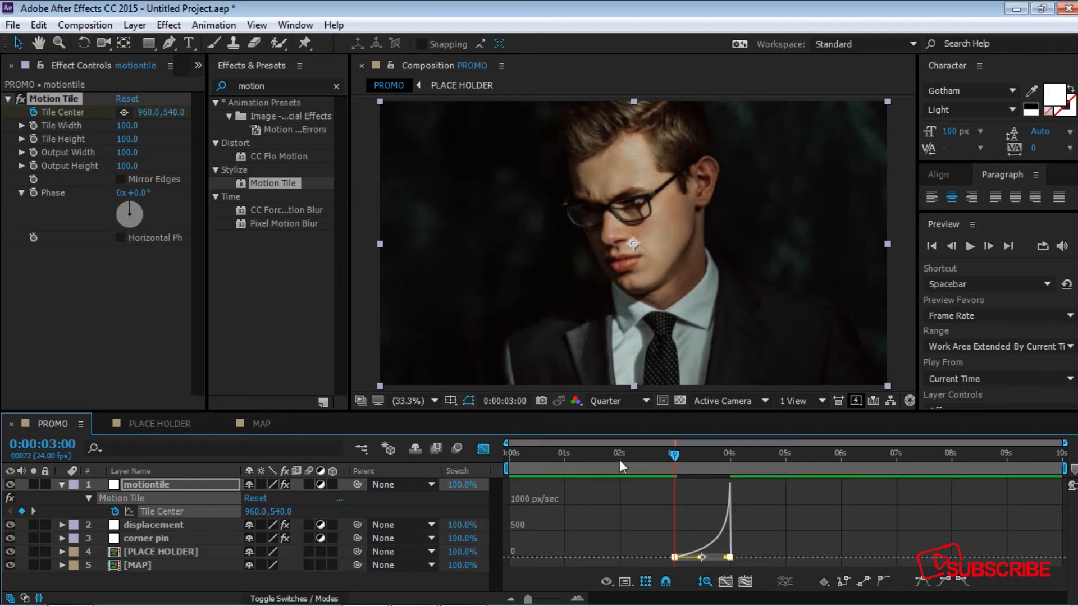
left_click(487, 450)
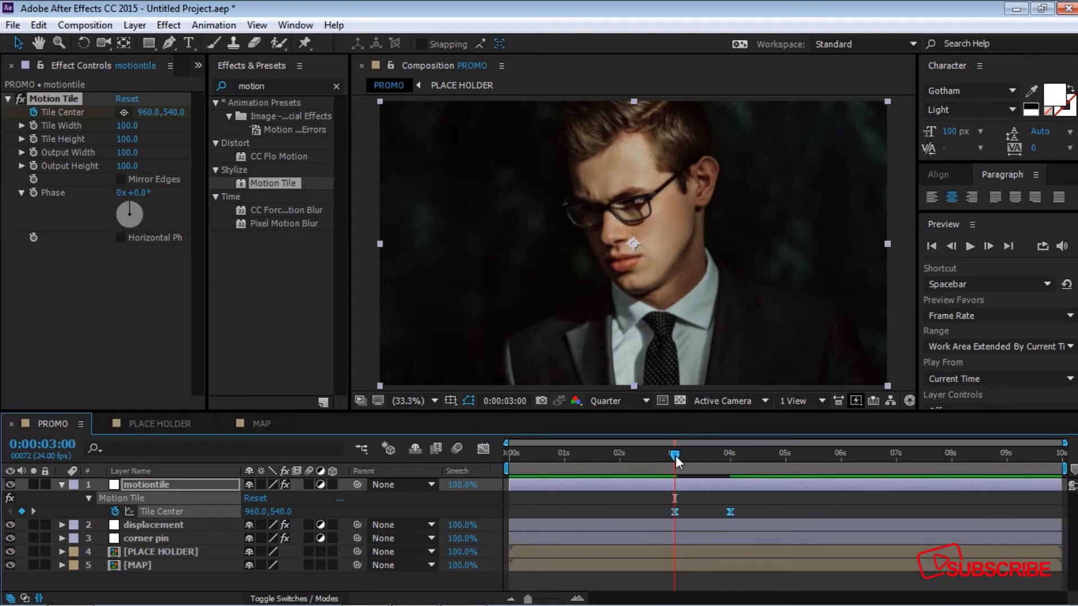
Collapse the motiontile properties and preview the combined transition, first from just before 2 seconds and again from the start.
left_click_drag(675, 456, 606, 458)
left_click(628, 486)
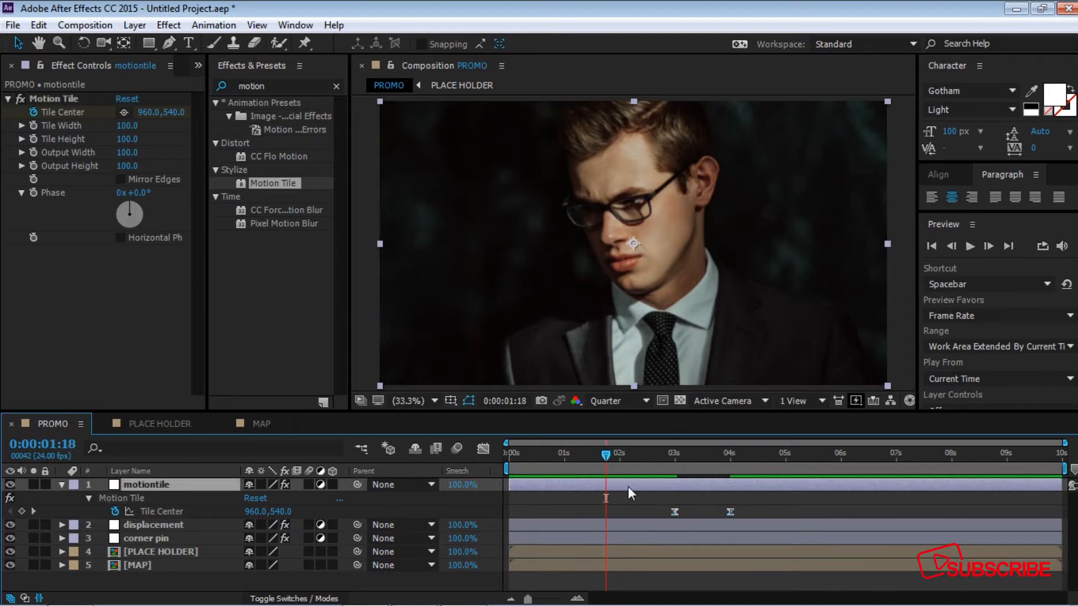
key("u")
key("space")
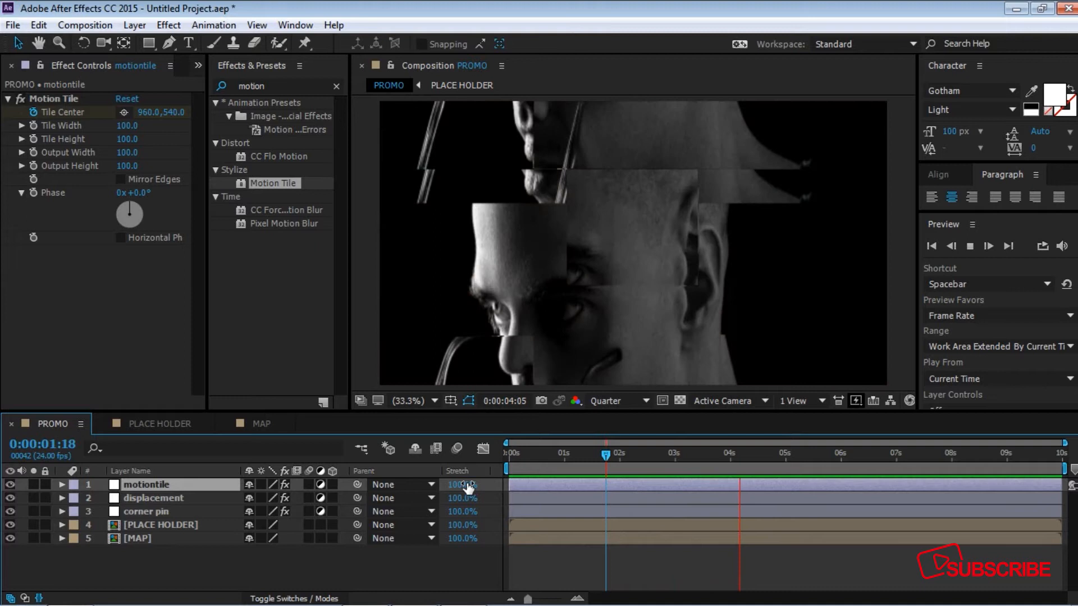
key("space")
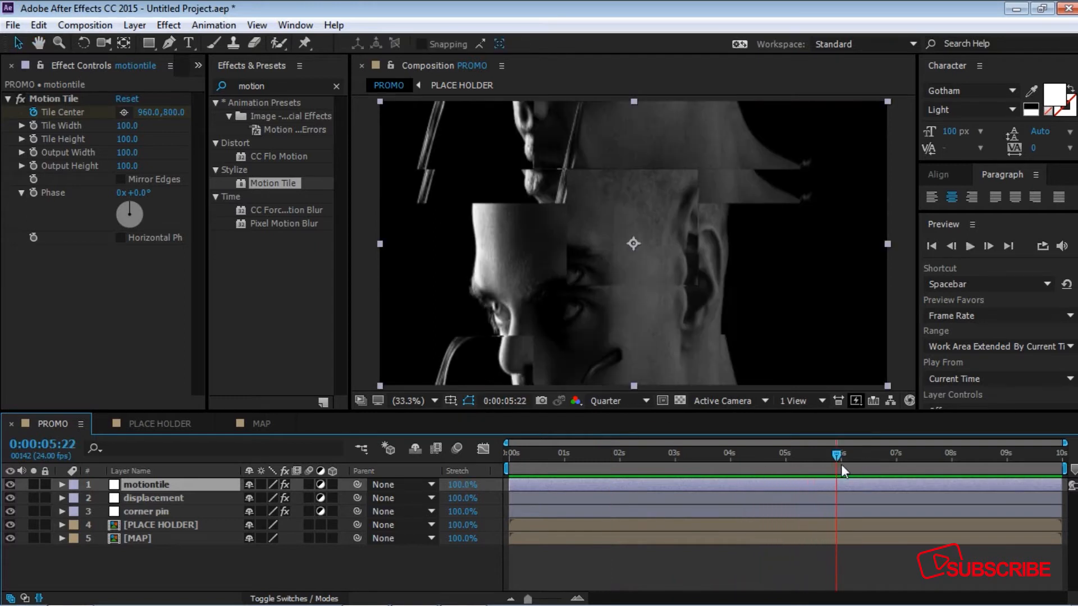
left_click_drag(837, 454, 386, 463)
left_click(267, 560)
key("space")
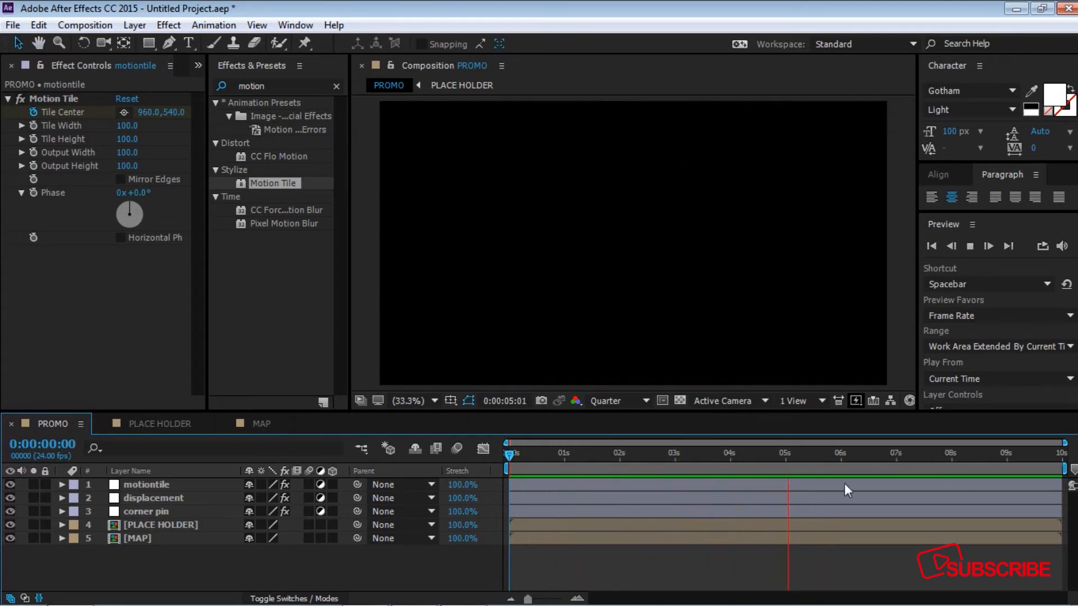
key("space")
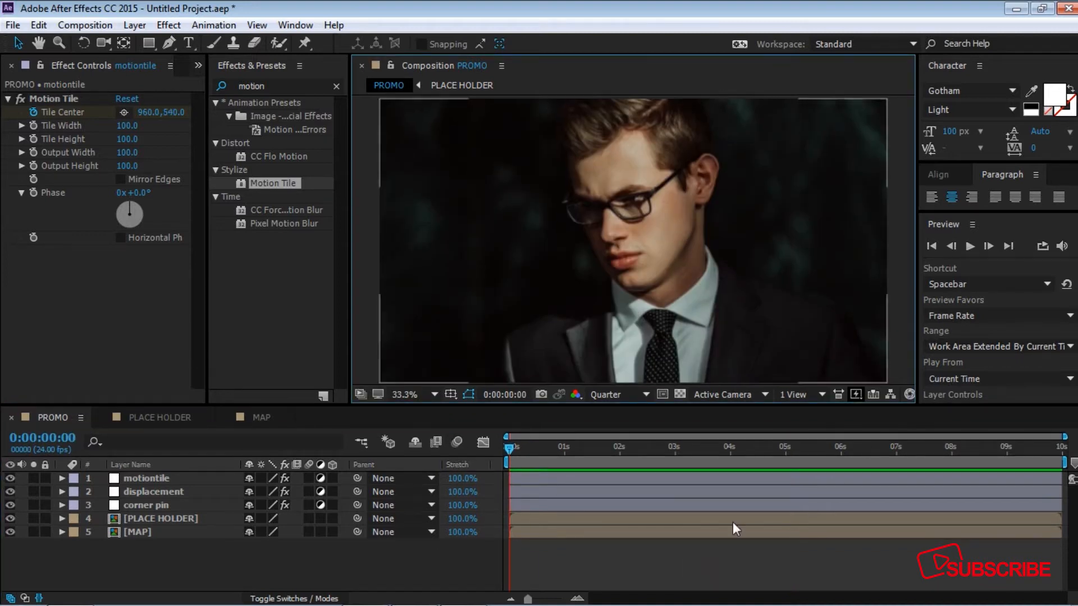
Trim the end of the motiontile, displacement and corner pin layers to the 4-second mark.
left_click_drag(514, 446, 734, 459)
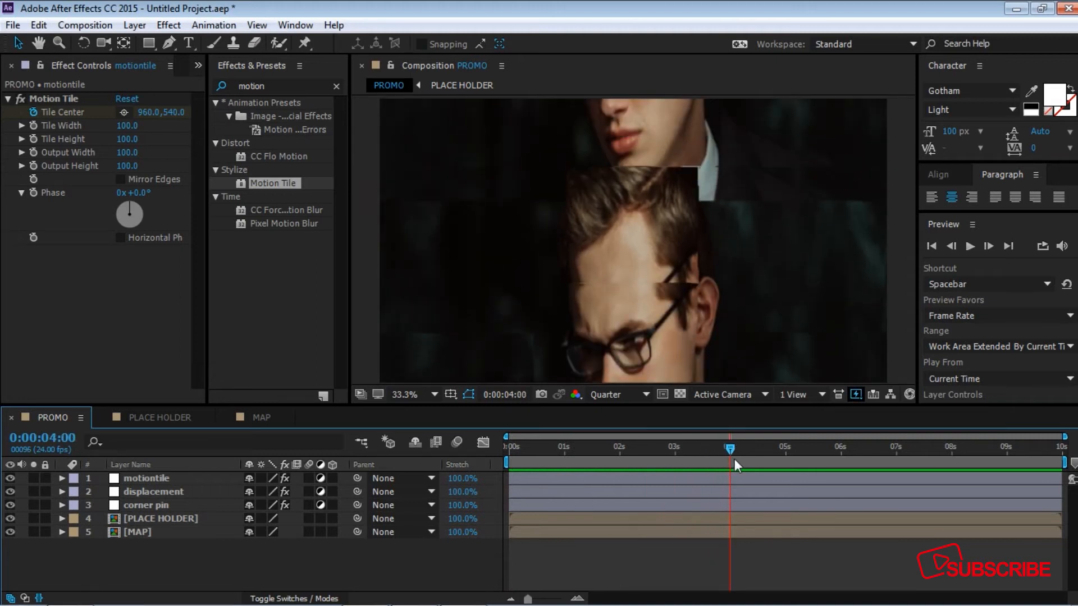
left_click(694, 480)
left_click(691, 504, "shift")
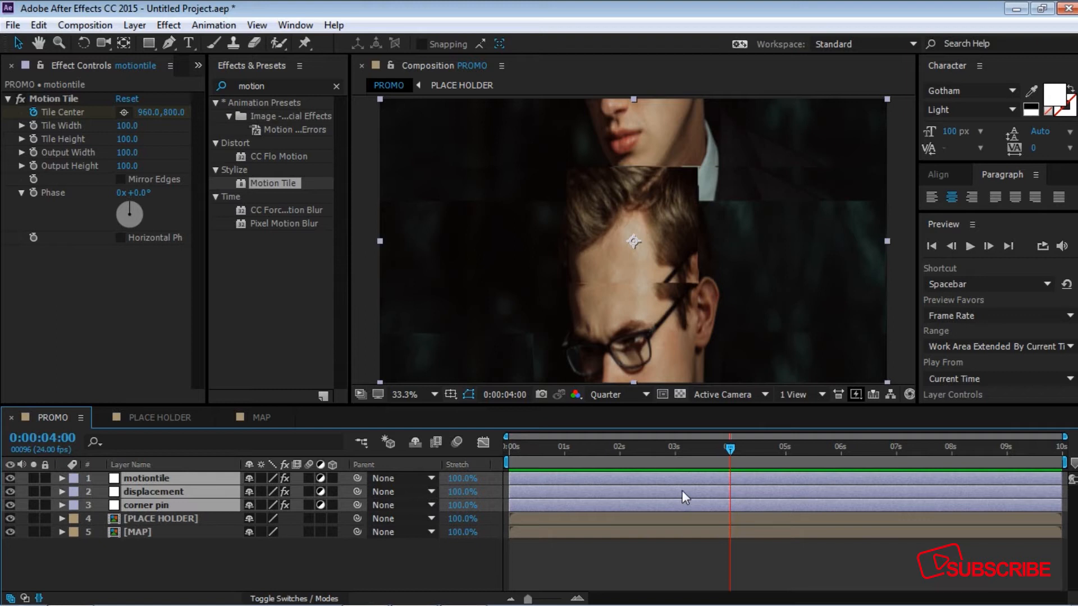
key("alt+bracketright")
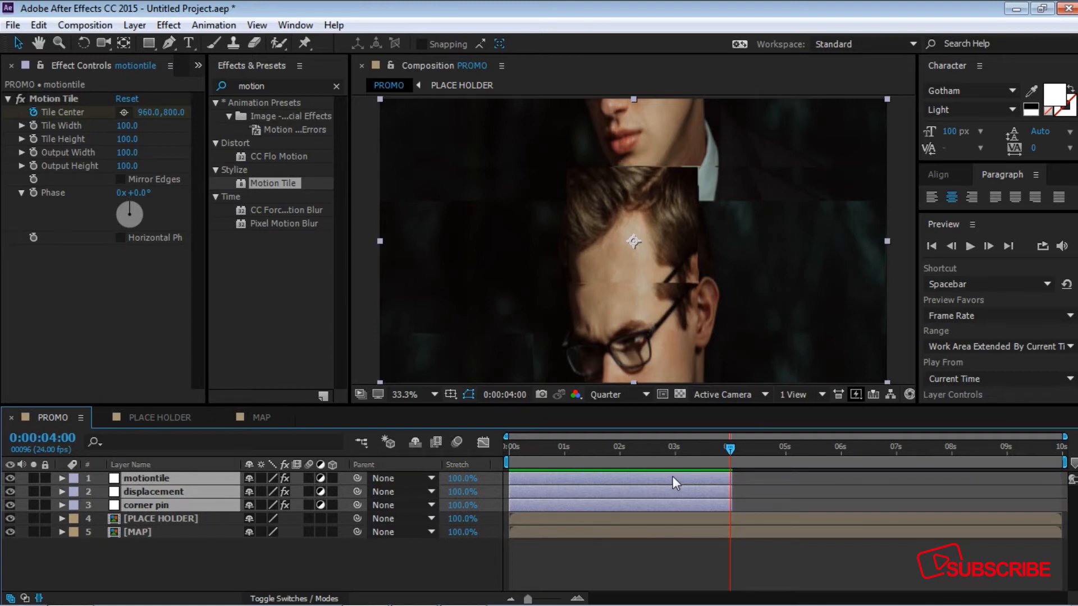
Duplicate the three adjustment layers, stack the copies above the originals and shift them in time to start where the originals end.
left_click_drag(733, 447, 500, 453)
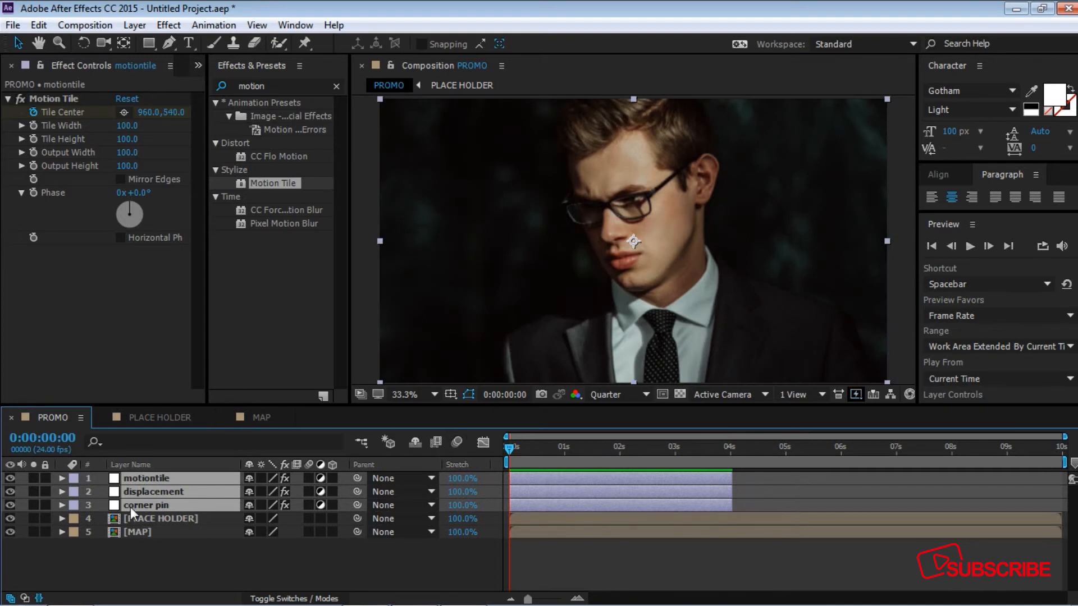
key("ctrl+d")
left_click_drag(151, 533, 155, 488)
left_click_drag(517, 473, 740, 483)
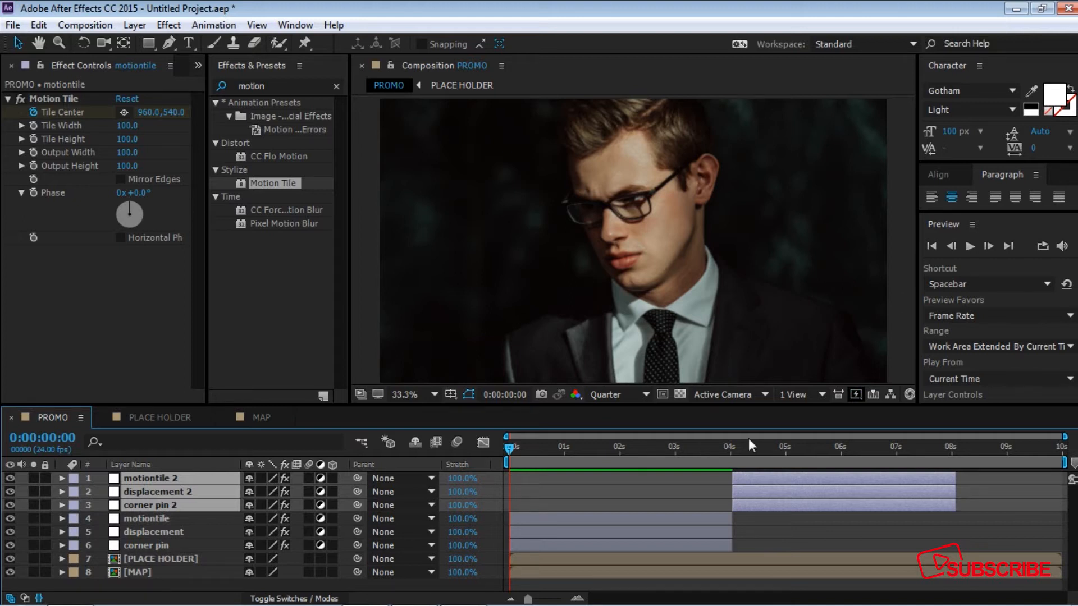
left_click_drag(512, 450, 736, 459)
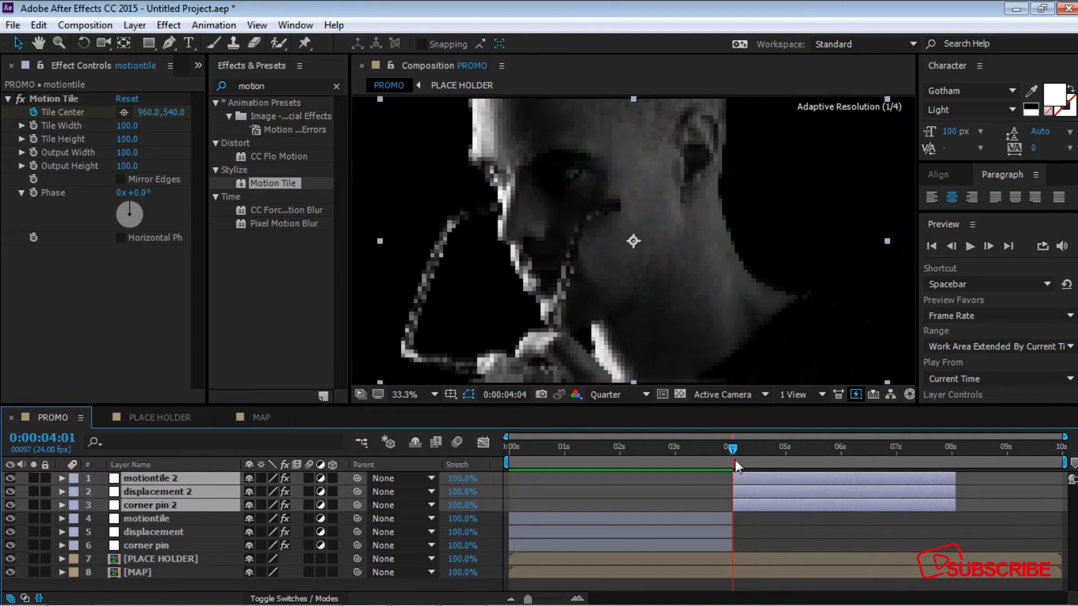
Remove the inherited Lower Left and Lower Right keyframes from the Corner Pin effect on corner pin 2.
left_click_drag(737, 447, 483, 444)
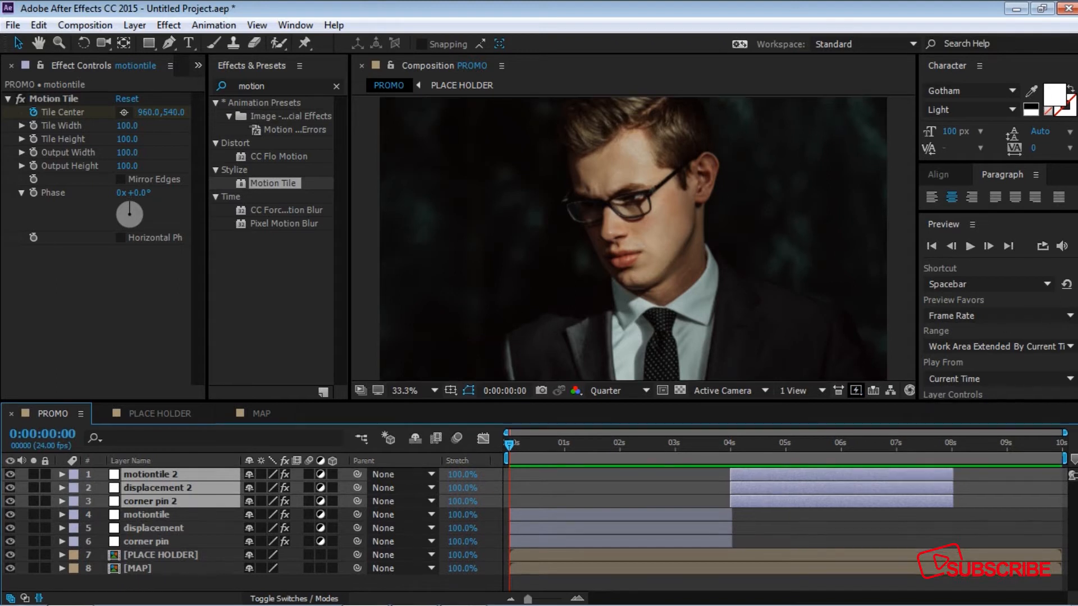
left_click(184, 585)
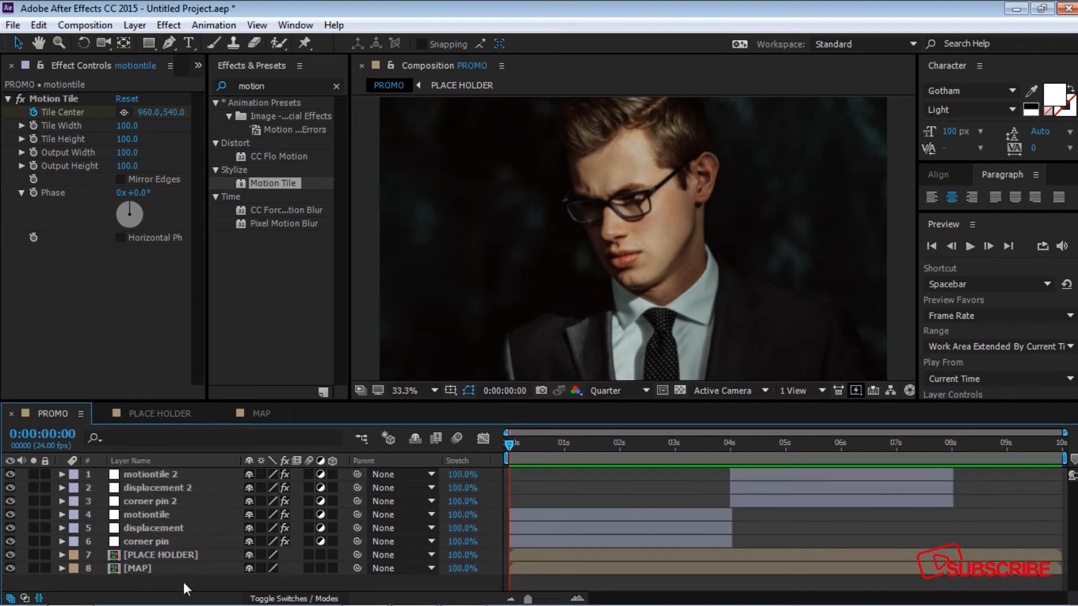
left_click(150, 502)
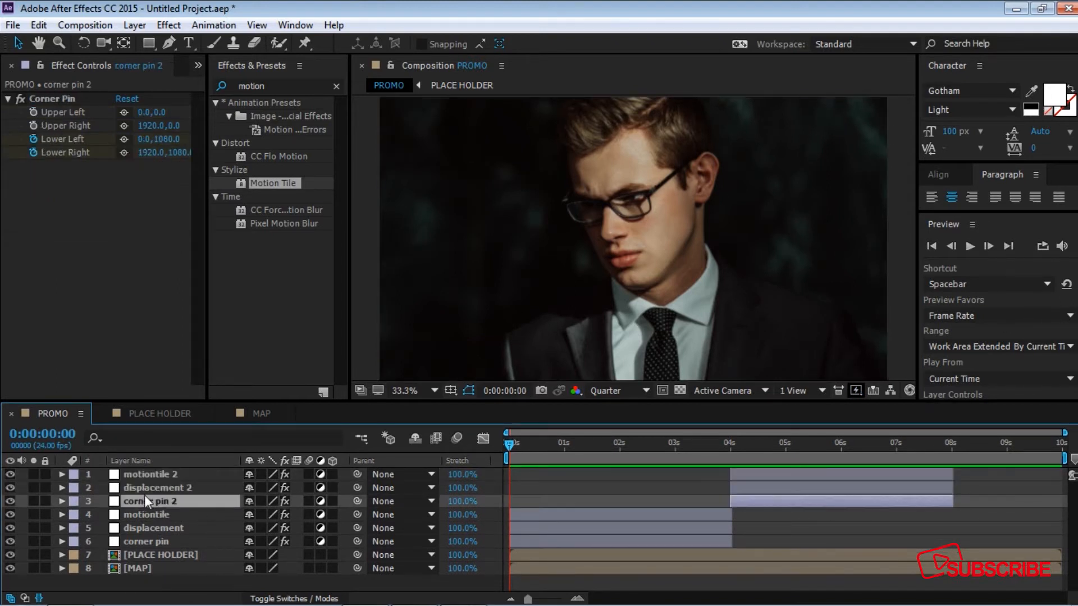
key("u")
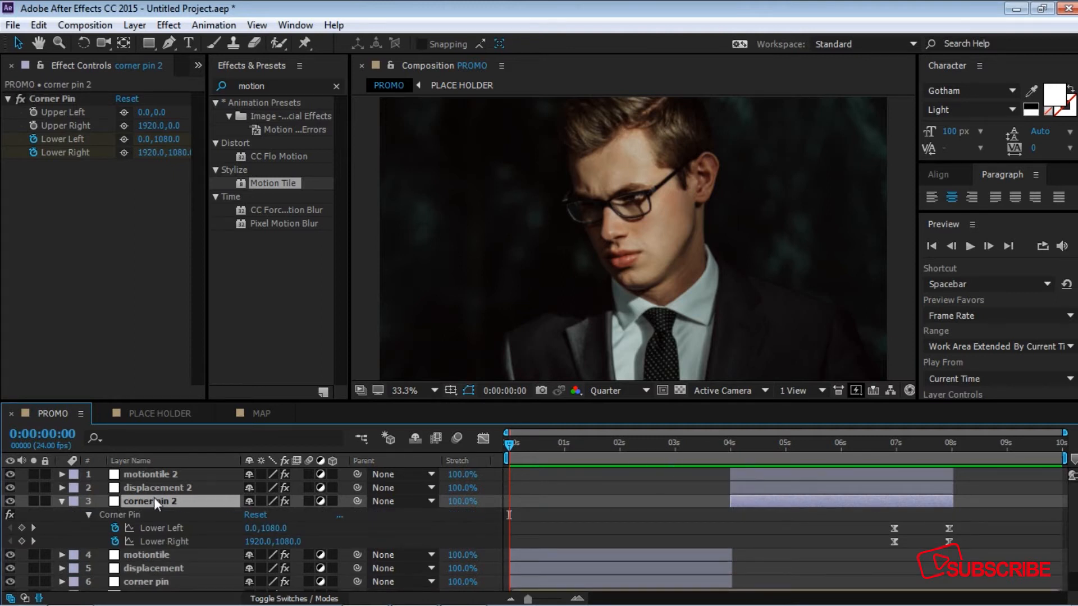
key("u")
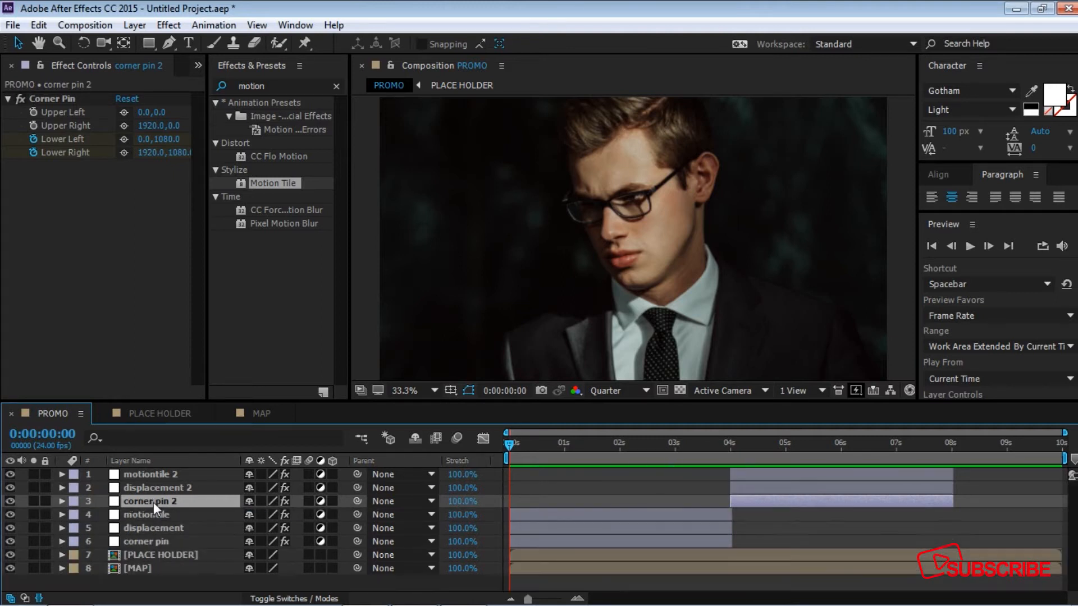
left_click(36, 138)
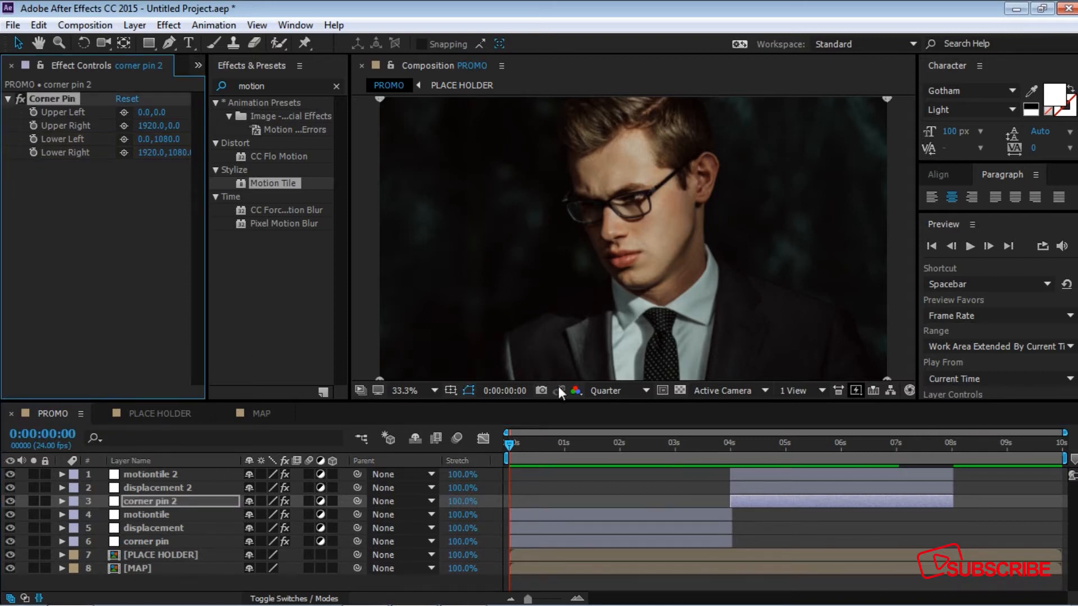
At 0:00:04:01, keyframe Corner Pin's Upper Left at 0, -1000 and Upper Right at 1920, -1000 on corner pin 2.
left_click_drag(534, 444, 733, 457)
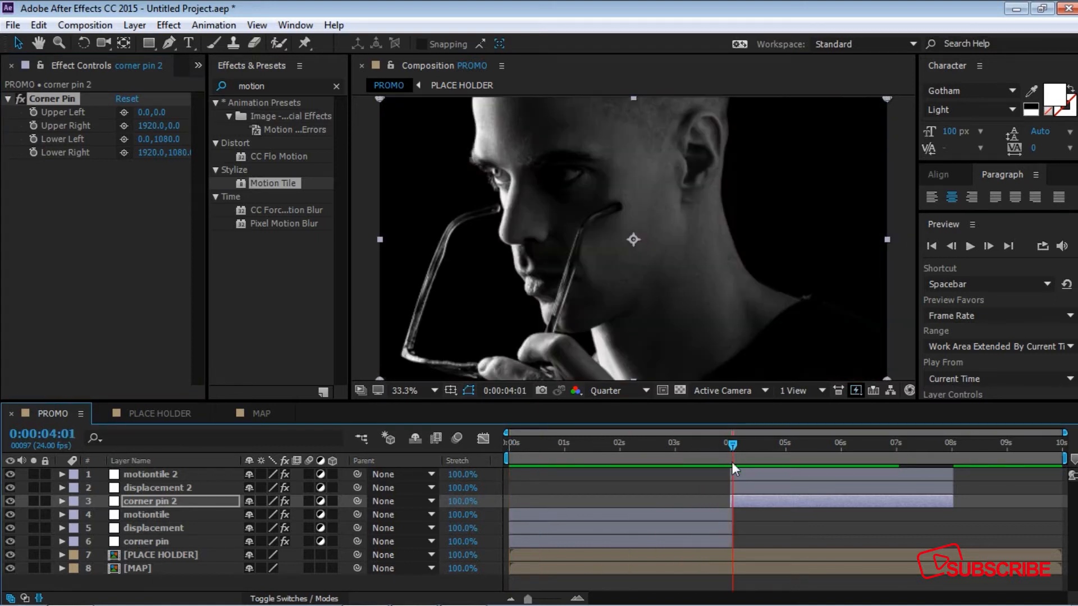
left_click(33, 112)
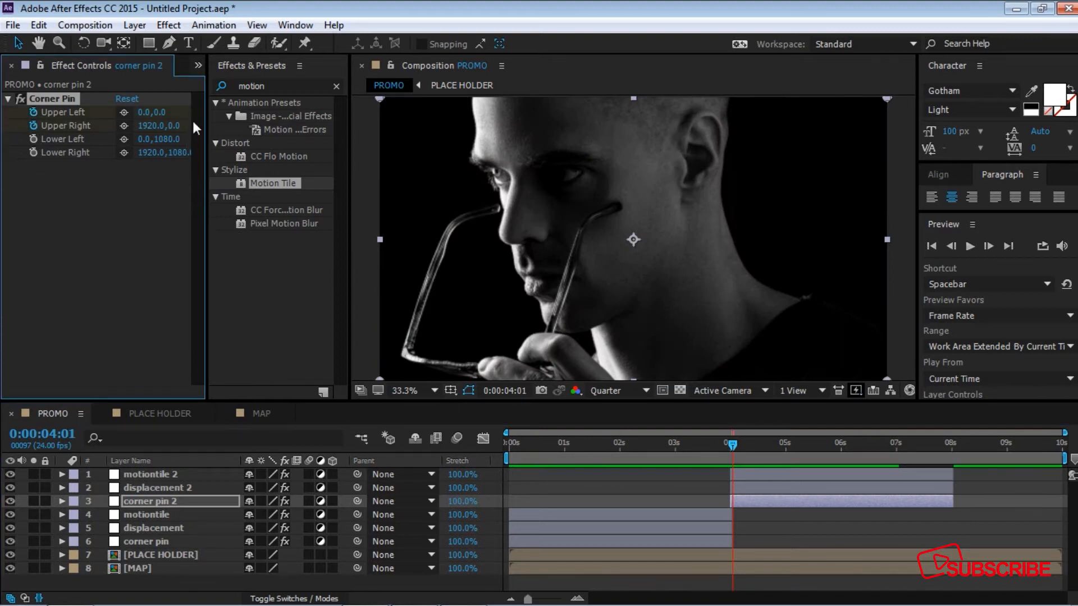
left_click(162, 112)
type("-10")
type("000")
key("Return")
left_click(172, 125)
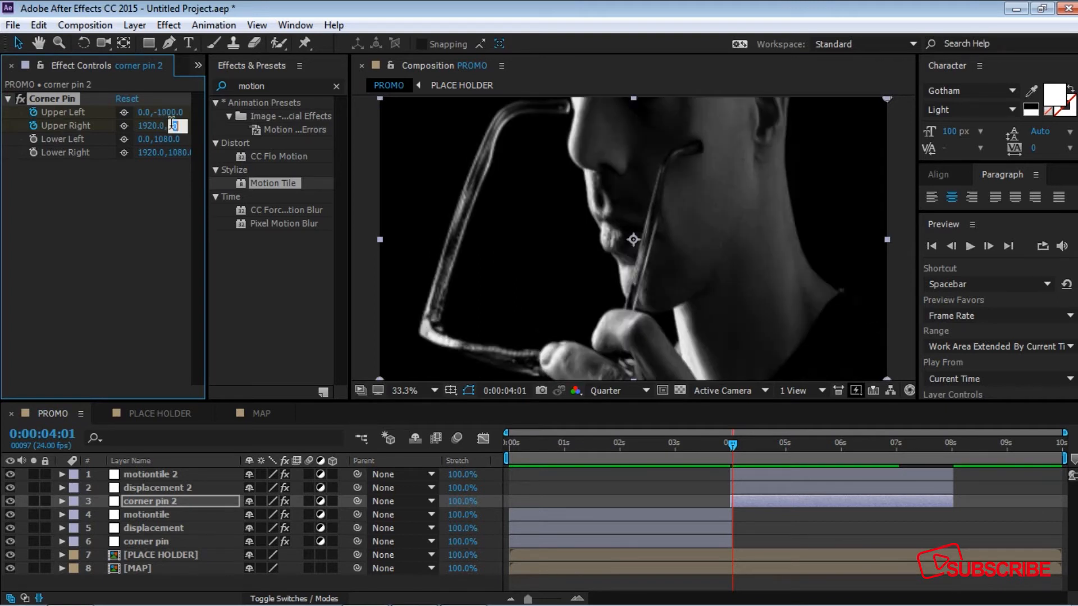
type("-1000")
key("Return")
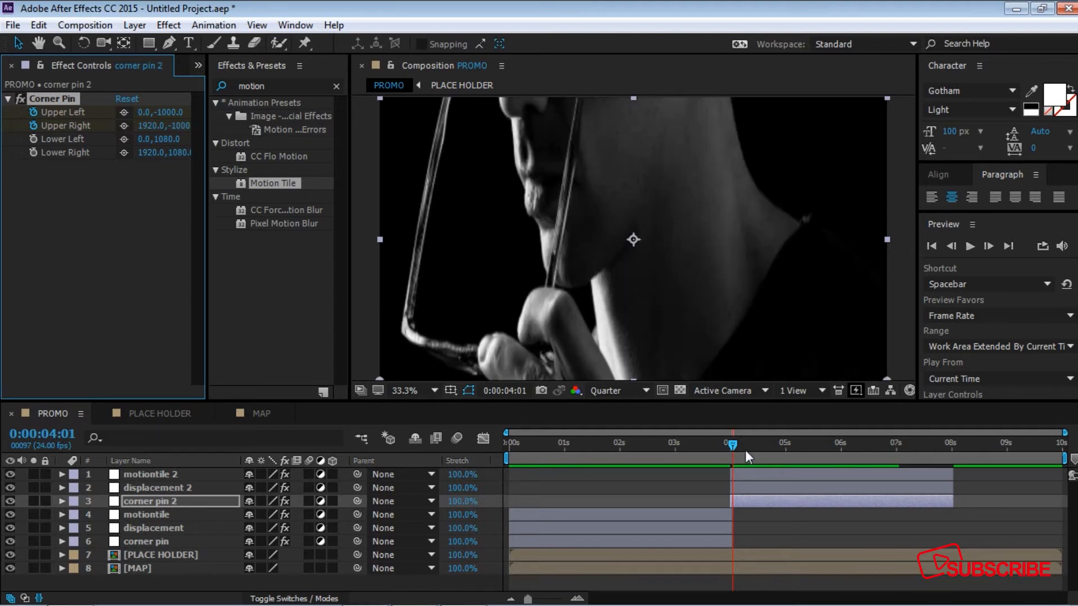
At the 5-second mark, reset the Corner Pin effect on corner pin 2 to keyframe its default corners, and return to 0:00:04:01.
left_click_drag(735, 444, 785, 449)
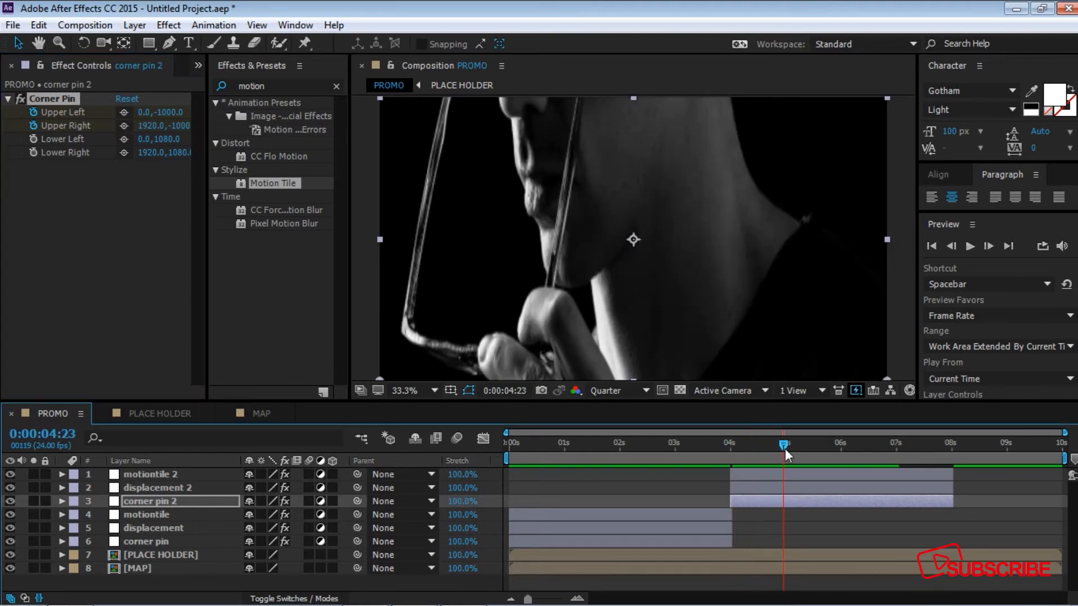
left_click_drag(786, 449, 787, 449)
left_click(126, 99)
left_click_drag(785, 449, 734, 460)
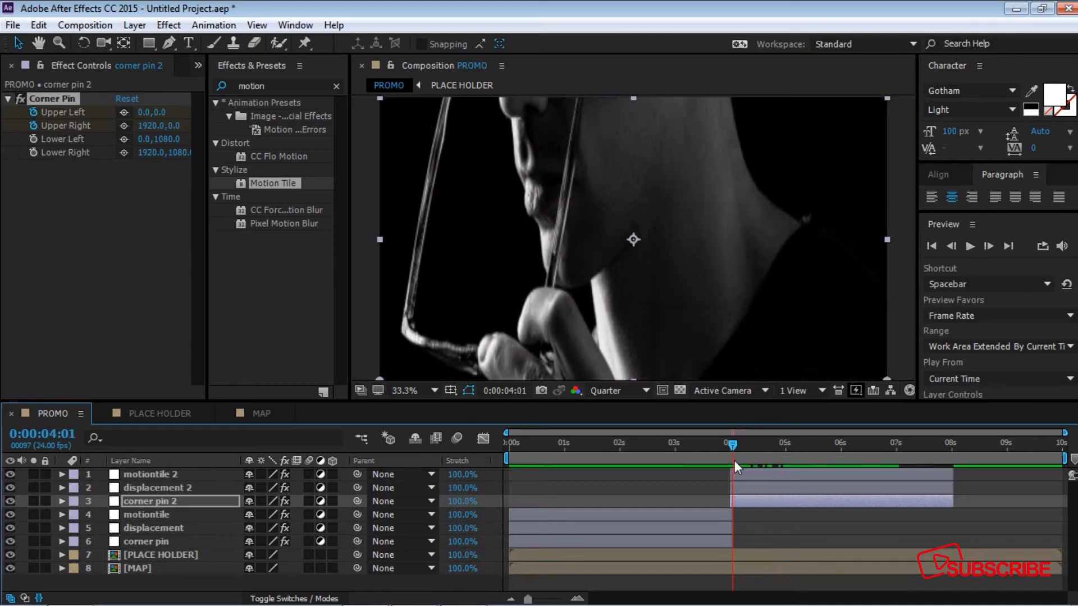
Easy-ease corner pin 2's Upper Left and Upper Right keyframes and reshape their speed graph to peak sharply at the first keyframe.
left_click(769, 504)
key("u")
left_click_drag(793, 545, 686, 520)
key("F9")
left_click(483, 438)
left_click_drag(664, 467, 843, 564)
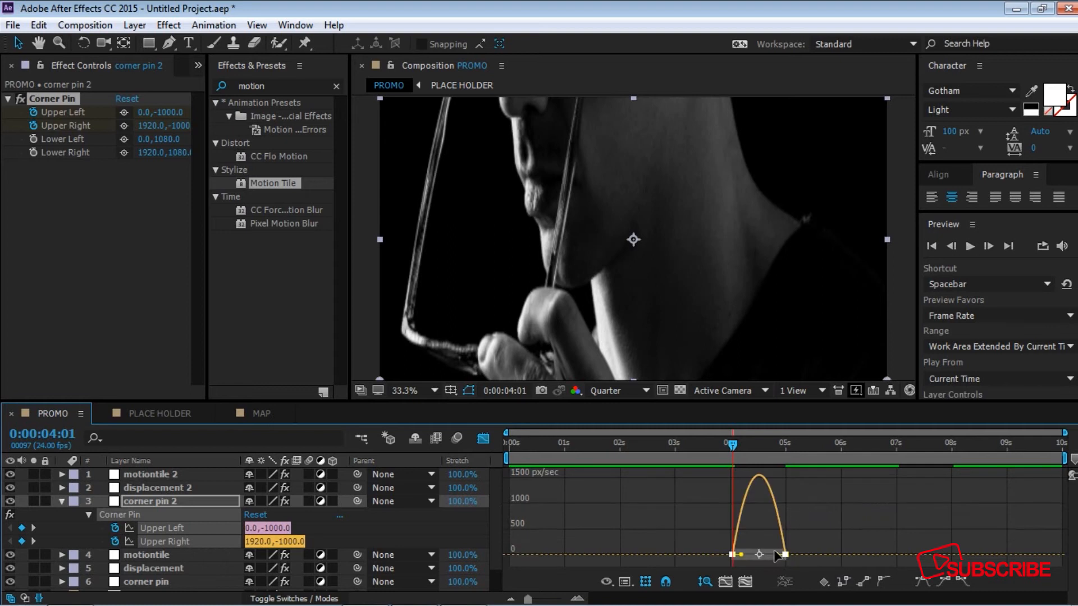
mouse_move(741, 554)
left_mouse_down()
mouse_move(731, 555)
mouse_move(782, 555)
mouse_move(759, 555)
left_mouse_up()
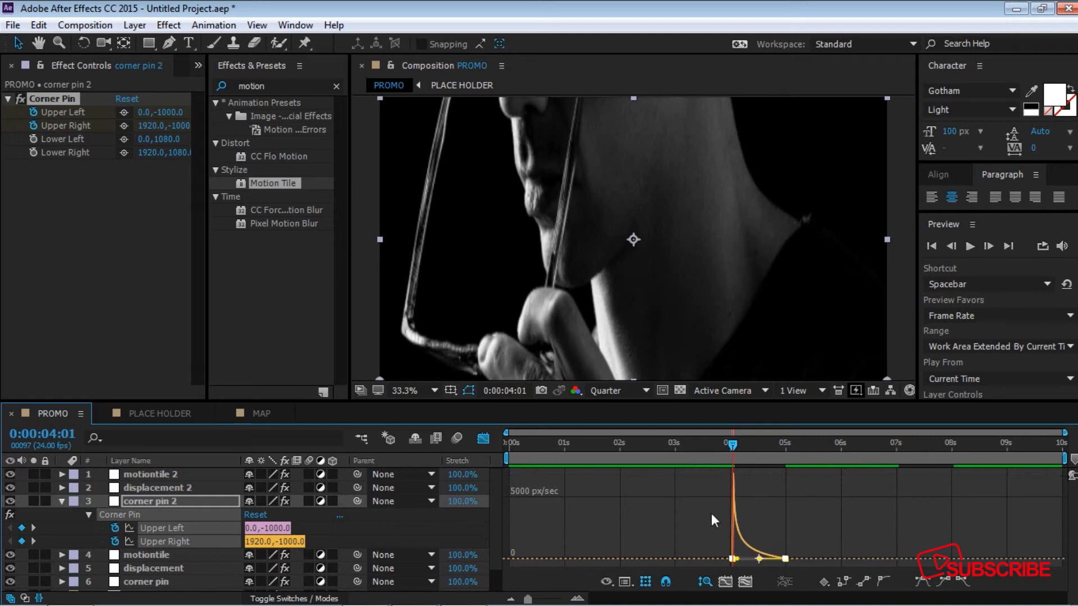
left_click(483, 439)
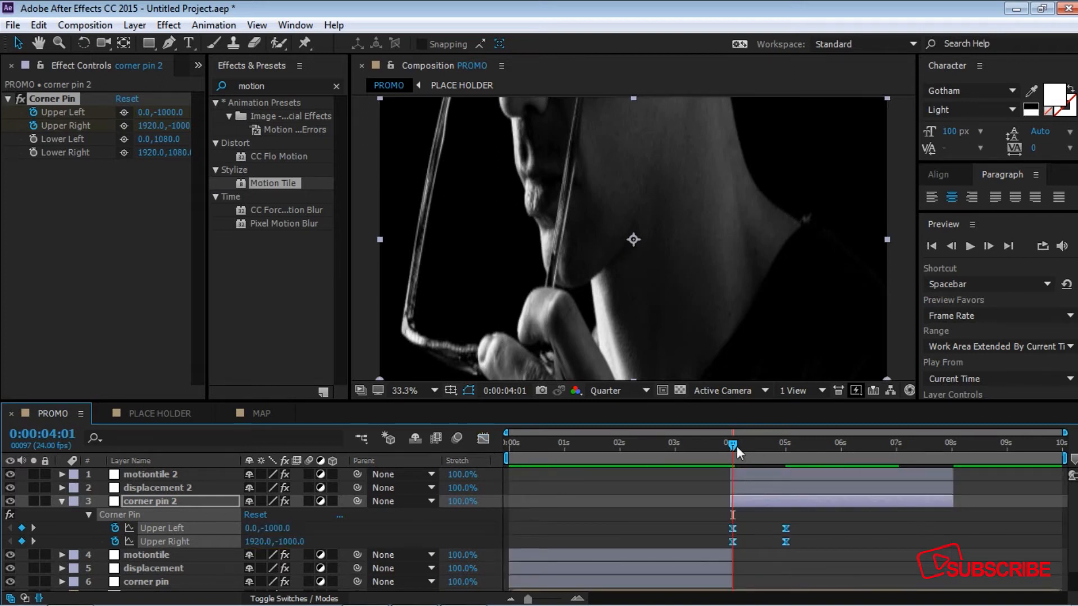
Preview the transition from 0:00:03:20, return to 0:00:04:01 and collapse the corner pin 2 properties.
left_click_drag(732, 445, 721, 445)
key("space")
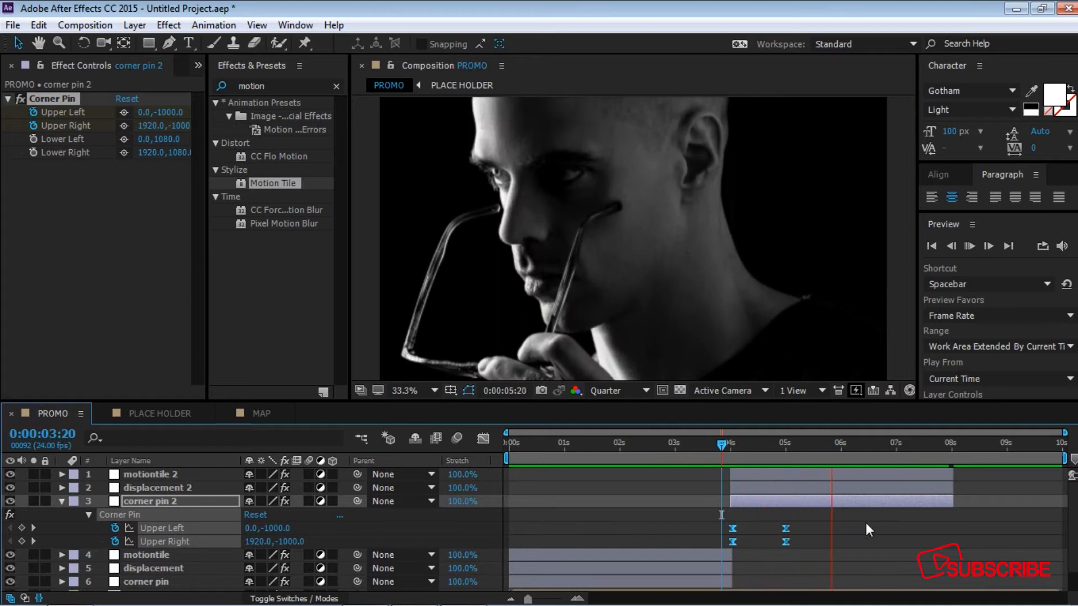
left_click(885, 453)
left_click_drag(872, 449, 733, 447)
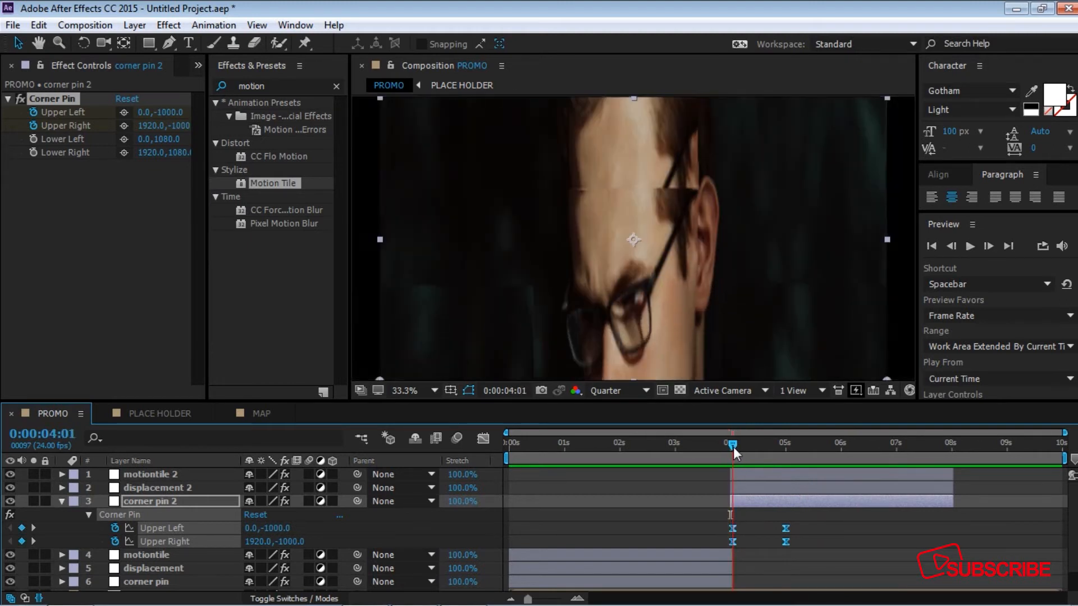
left_click(776, 499)
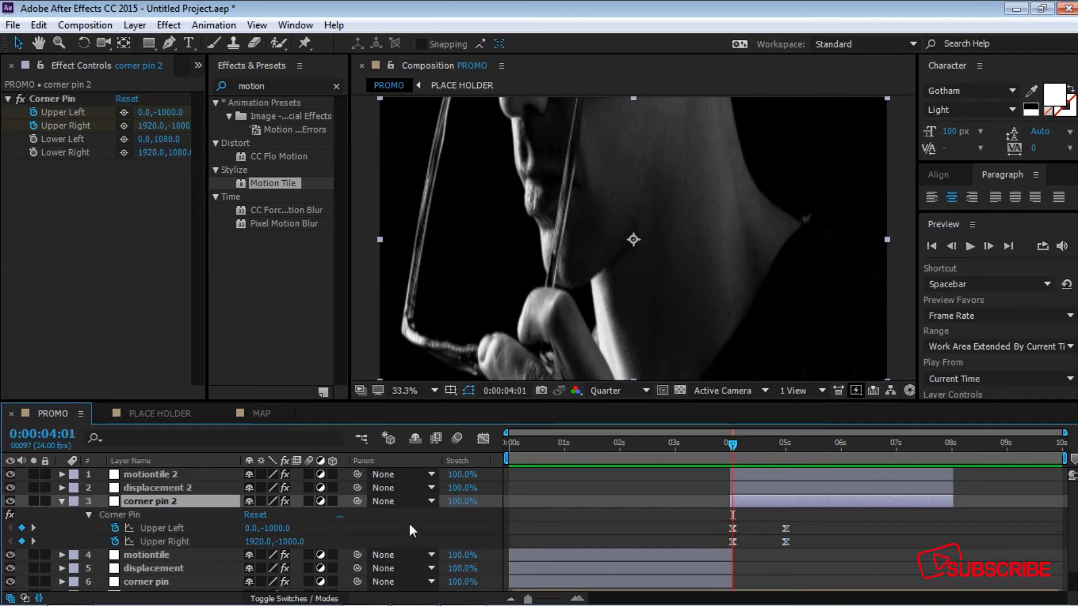
key("u")
Replace displacement 2's inherited Max Vertical Displacement keyframes with a new keyframe of 1500 at 0:00:04:01.
left_click(173, 488)
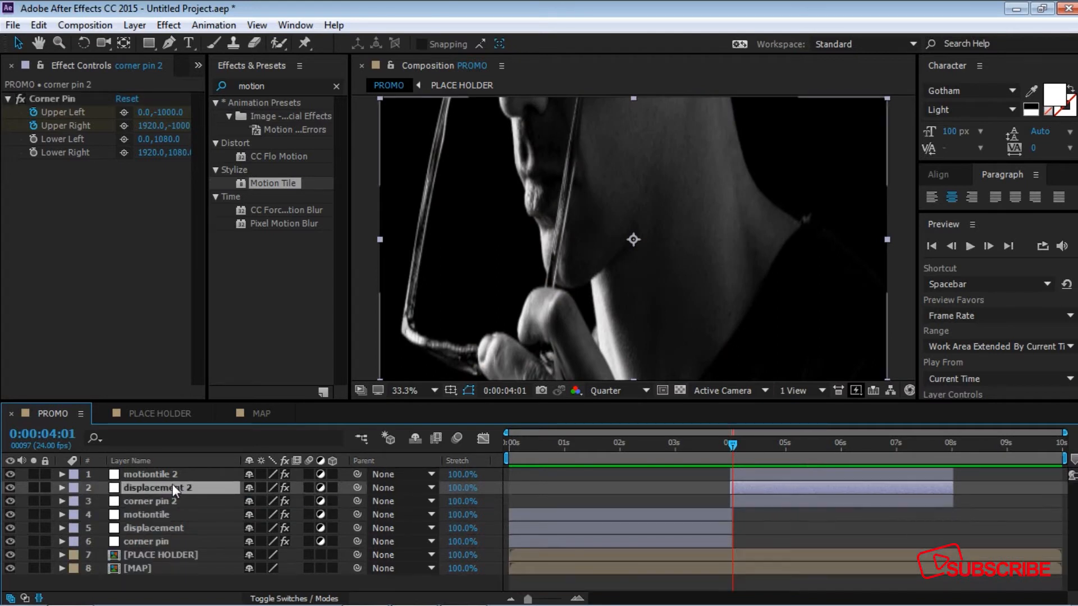
left_click(154, 323)
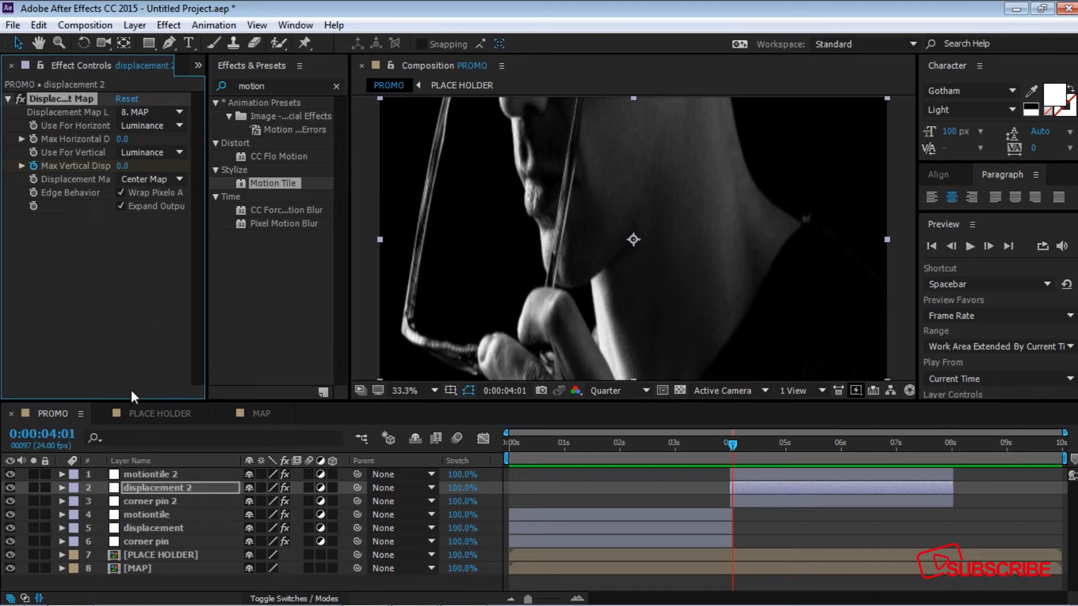
left_click(34, 165)
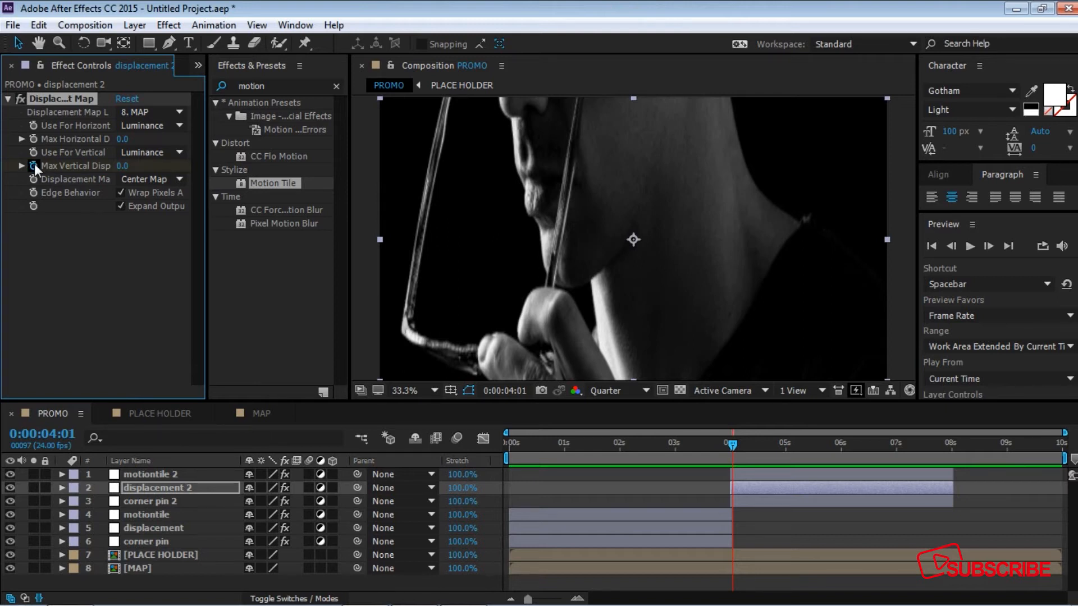
left_click(125, 167)
type("1500")
key("Return")
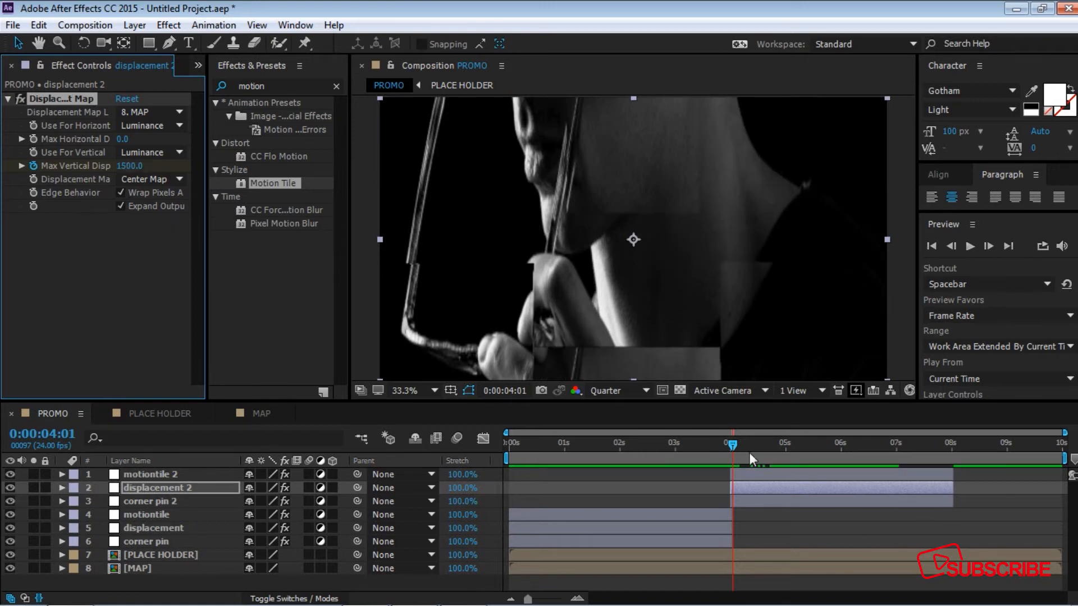
At 0:00:05:00, keyframe displacement 2's Max Vertical Displacement at 0.
left_click_drag(731, 445, 783, 449)
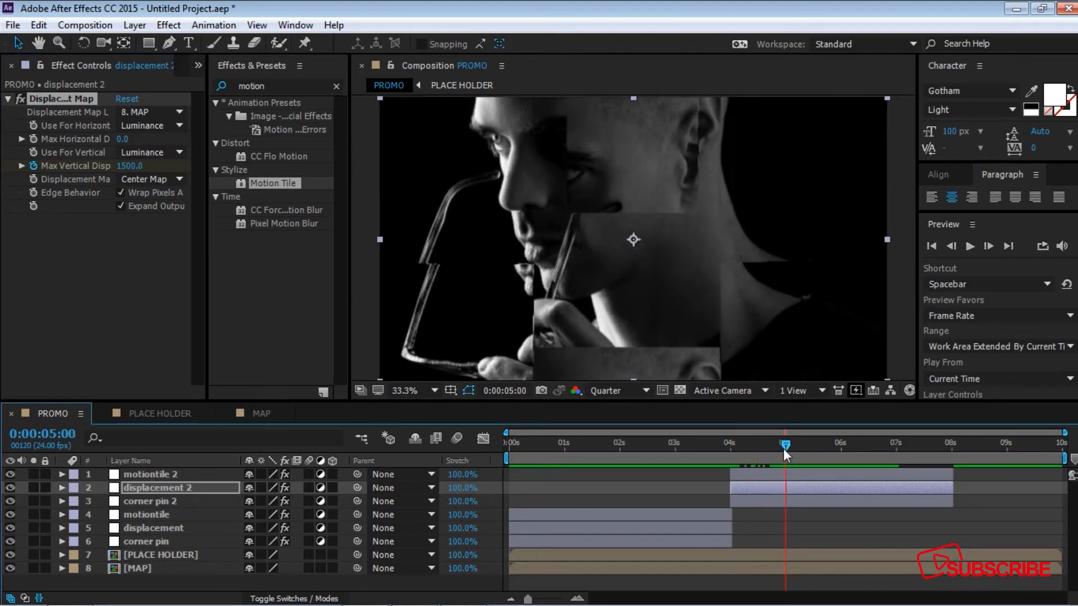
left_click(130, 166)
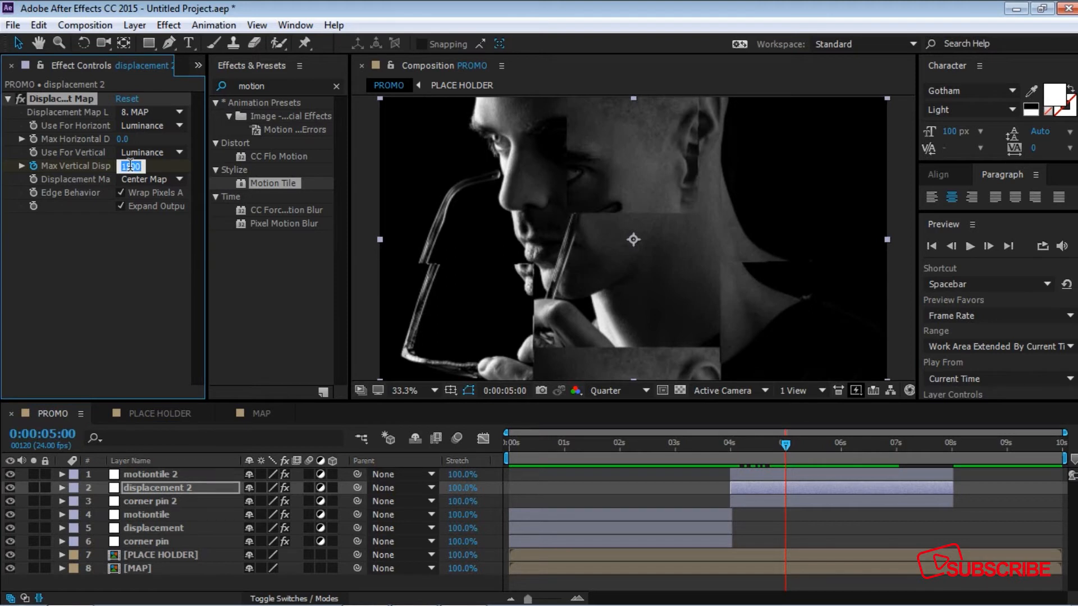
type("0")
key("Return")
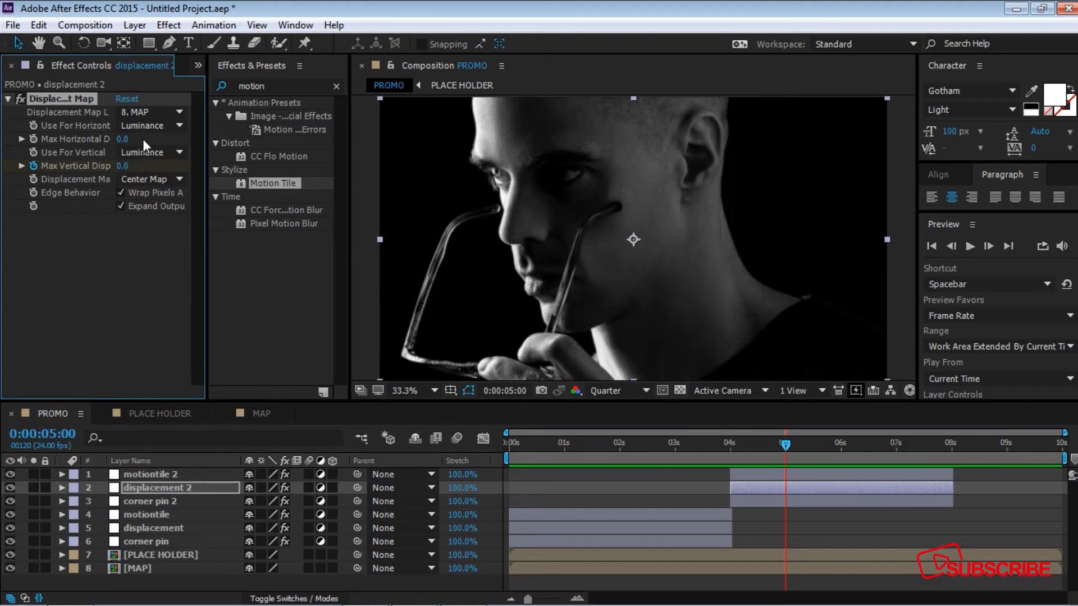
Easy-ease displacement 2's Max Vertical Displacement keyframes and reshape their speed graph to peak sharply at the first keyframe.
left_click(749, 490)
key("u")
left_click_drag(701, 505, 826, 537)
key("F9")
left_click(483, 438)
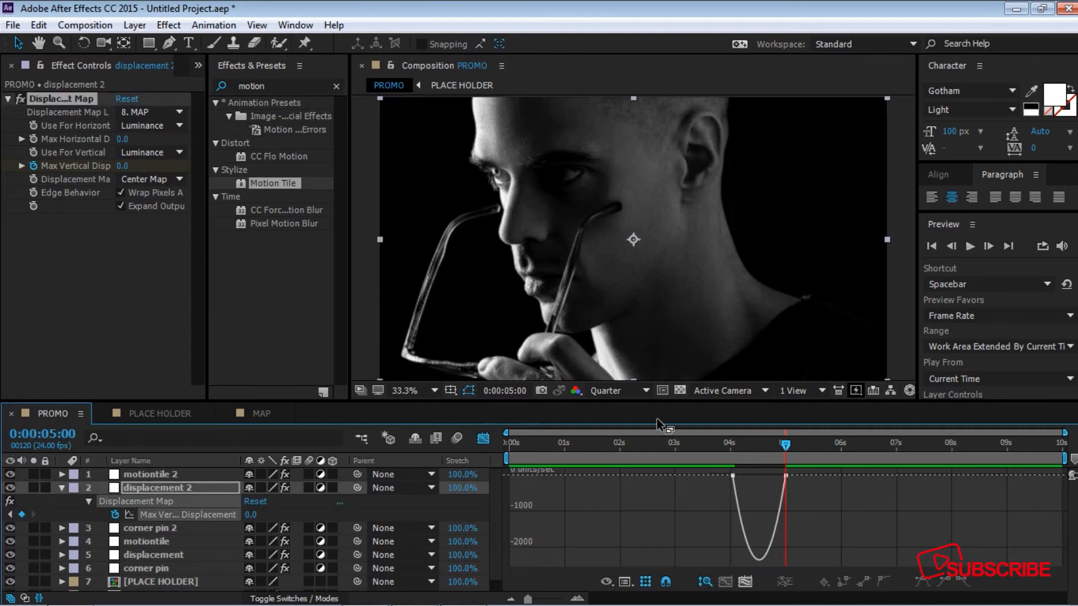
left_click_drag(814, 503, 680, 470)
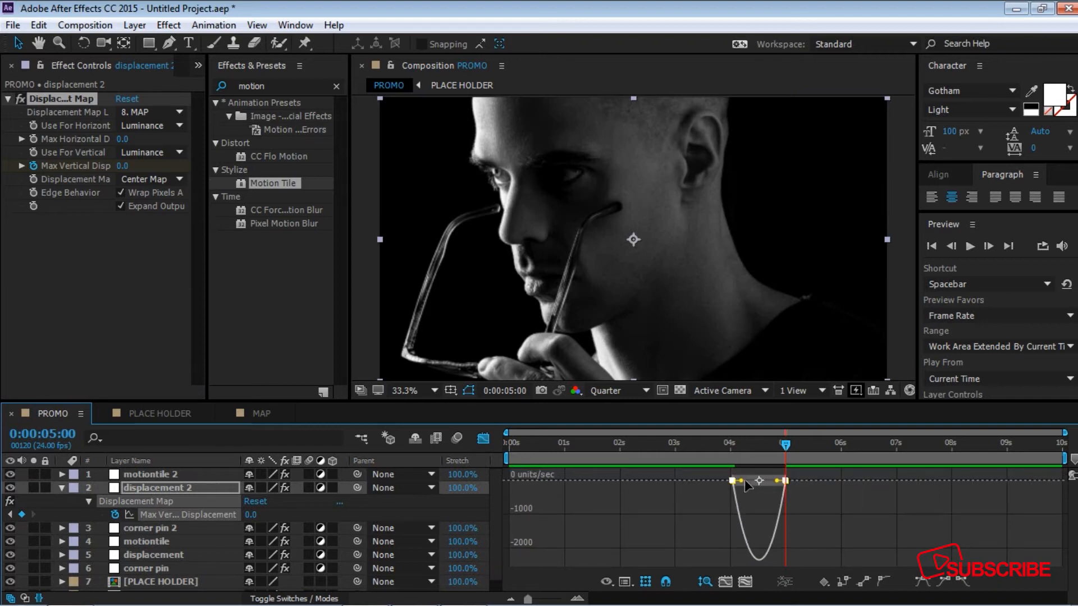
left_click_drag(742, 480, 762, 484)
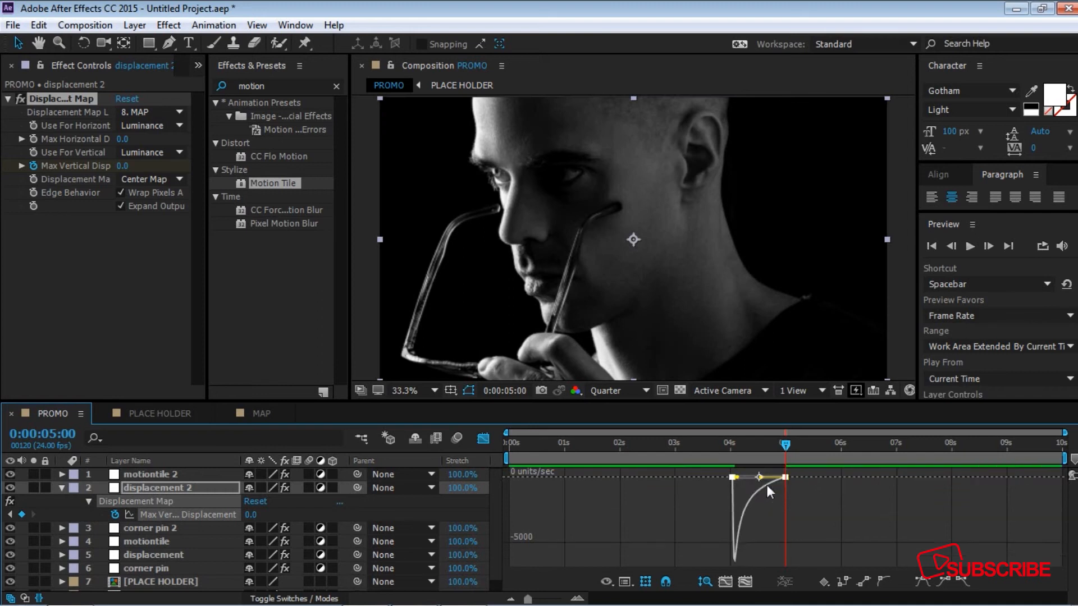
left_click(483, 438)
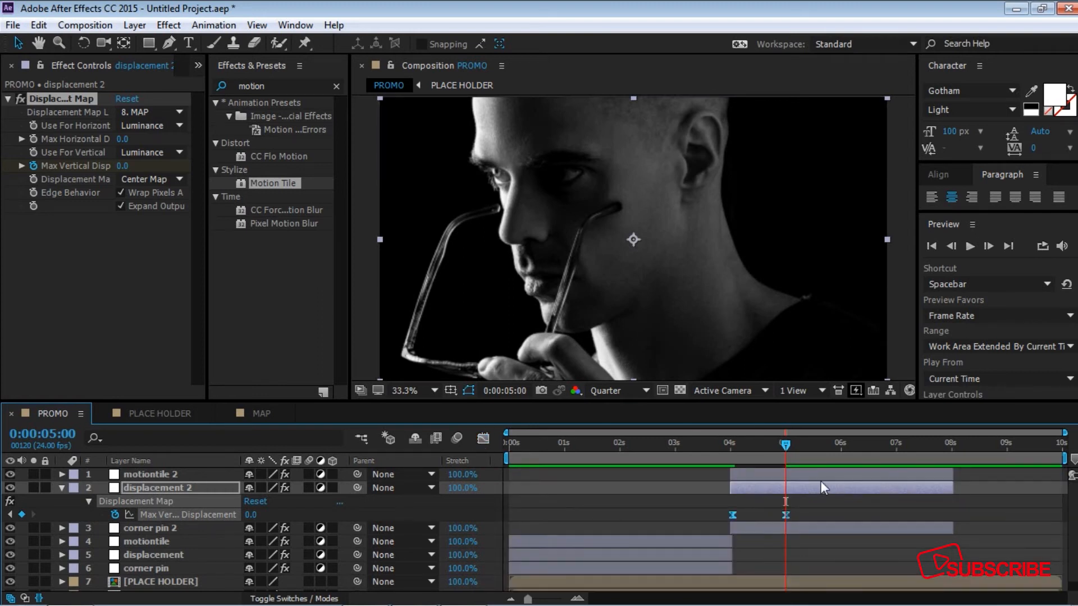
Collapse the displacement 2 properties and preview the transition from 0:00:04:00.
key("u")
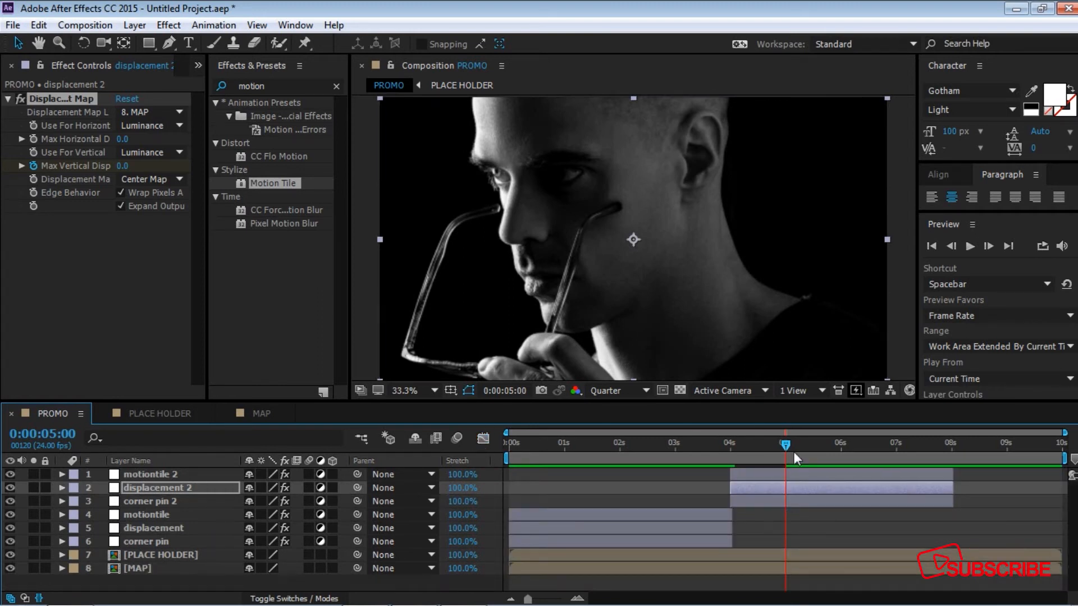
left_click_drag(786, 446, 729, 460)
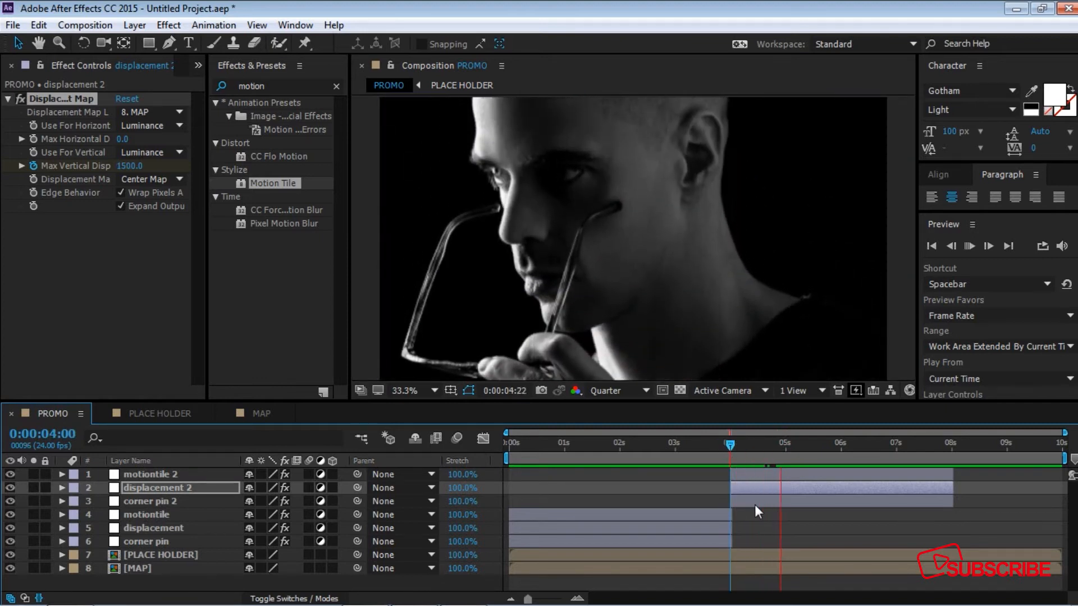
key("space")
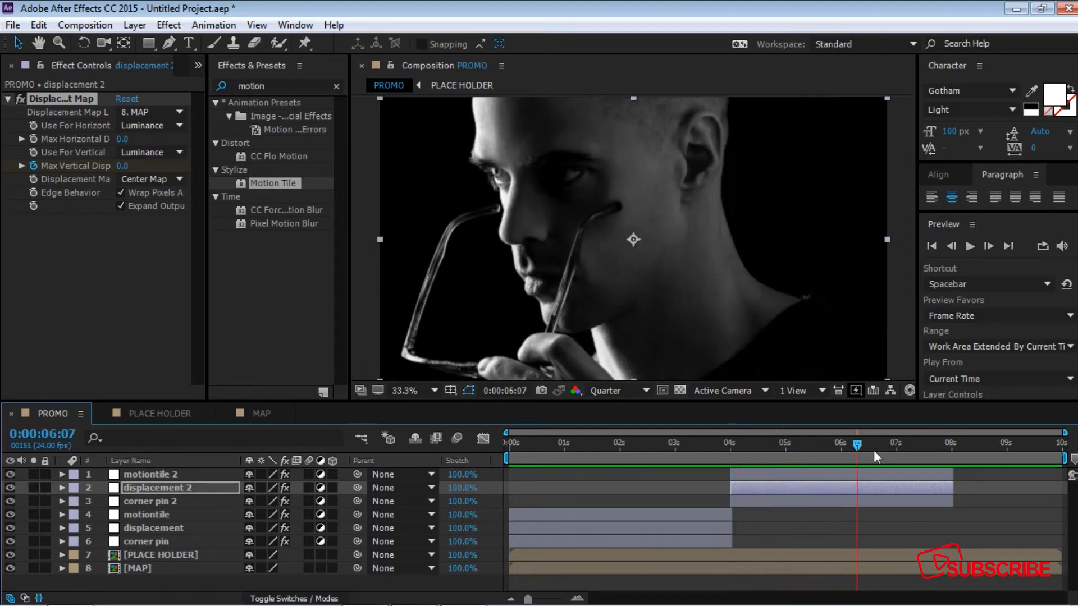
Enable Tile Center keyframing on the motiontile 2 layer at 0:00:04:01 and reveal its keyframe in the timeline.
left_click_drag(852, 446, 733, 456)
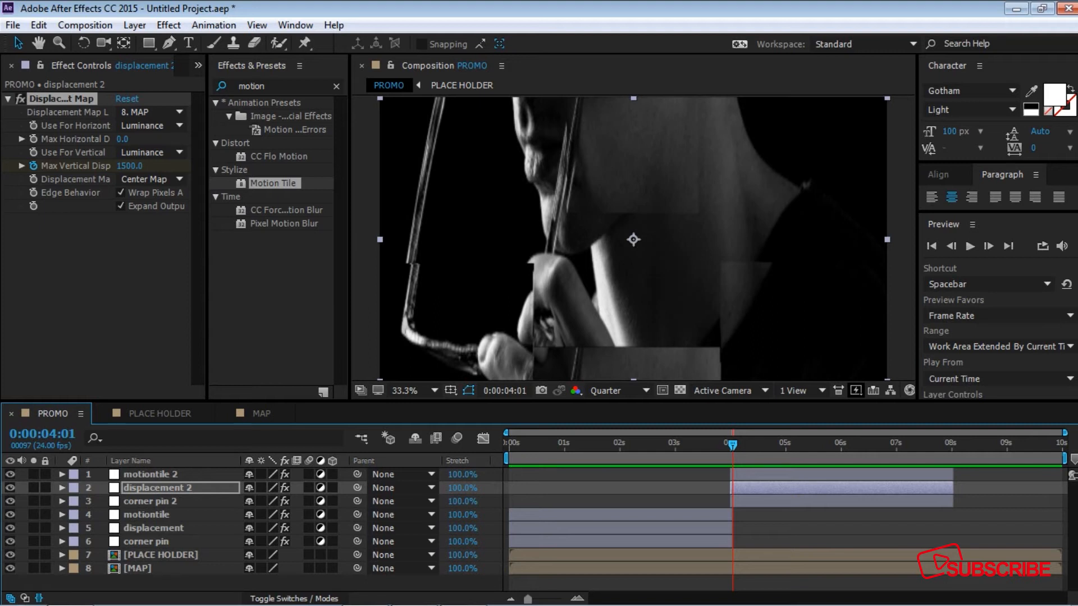
left_click(159, 473)
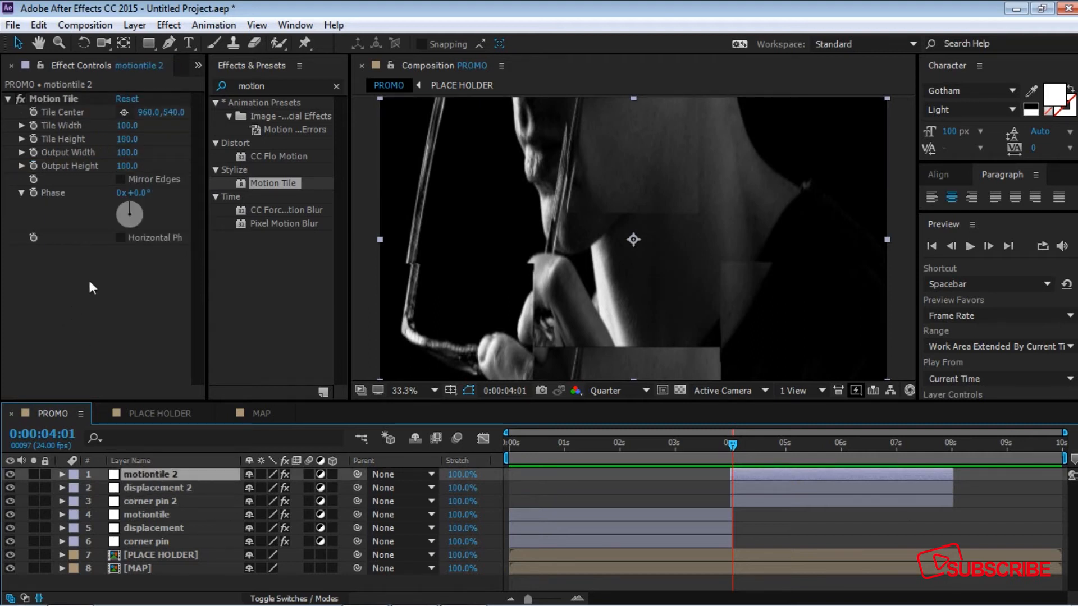
left_click(33, 112)
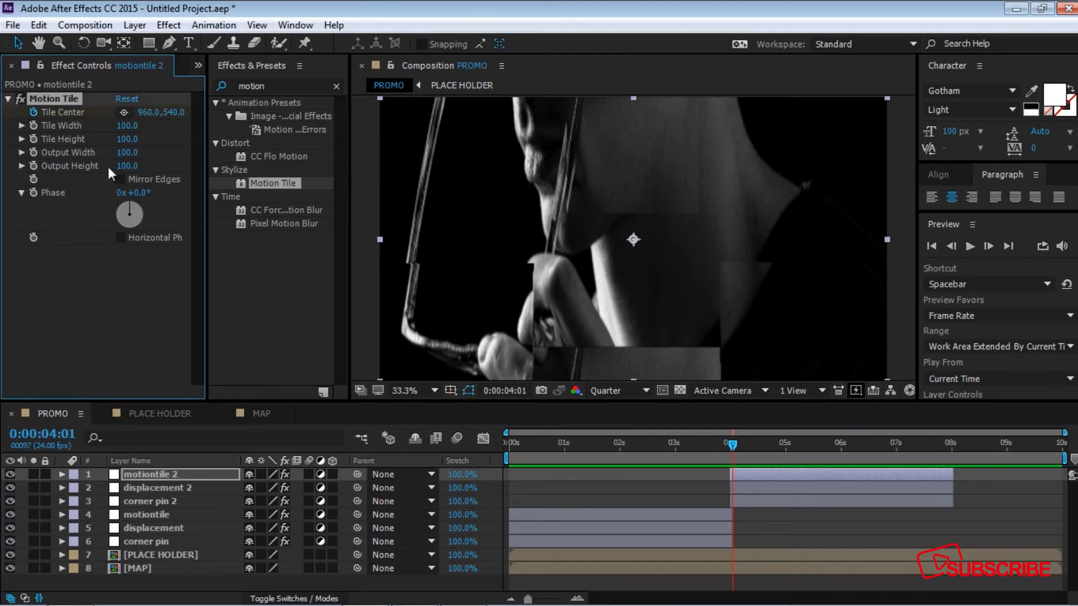
mouse_move(737, 442)
left_mouse_down()
mouse_move(789, 451)
mouse_move(735, 450)
left_mouse_up()
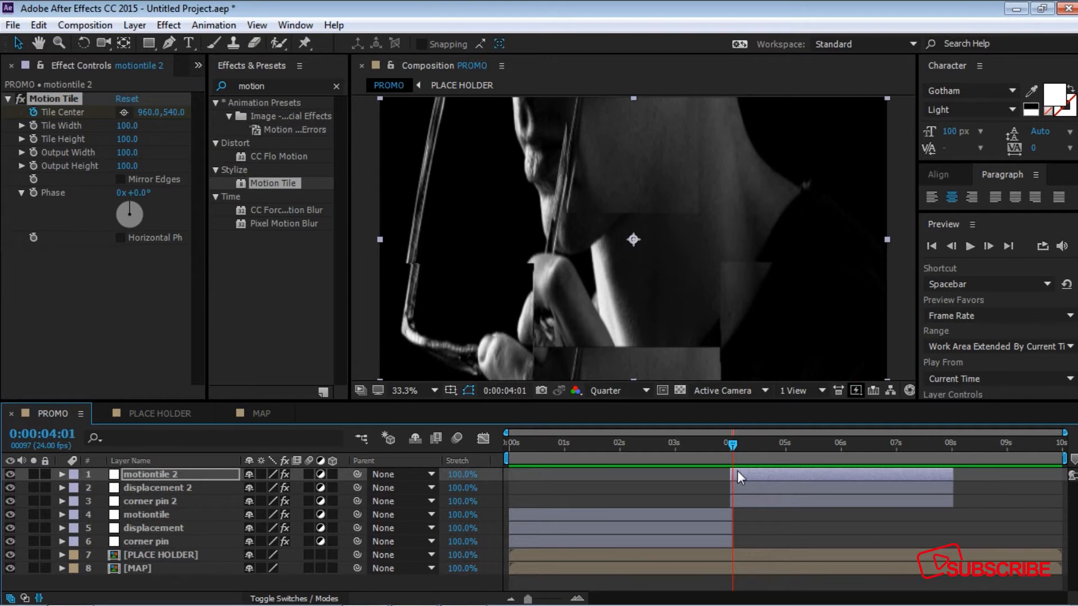
key("u")
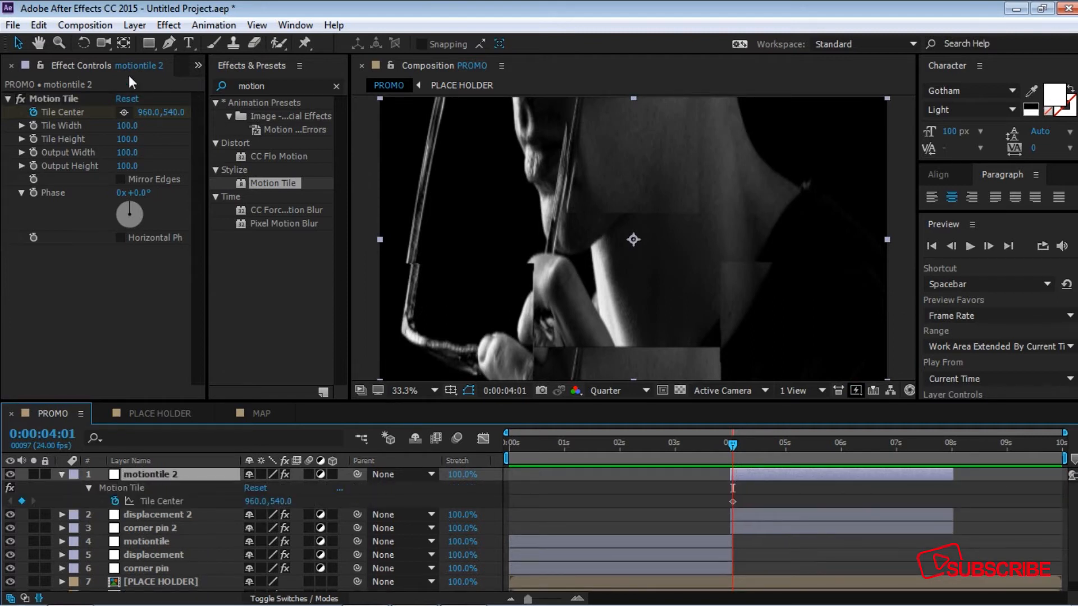
Set motiontile 2's Tile Center to 960, 0 at 0:00:04:01, and reset Motion Tile to 960, 540 at 0:00:05:00.
left_click_drag(176, 116, 22, 116)
left_click(174, 113)
type("0")
key("Return")
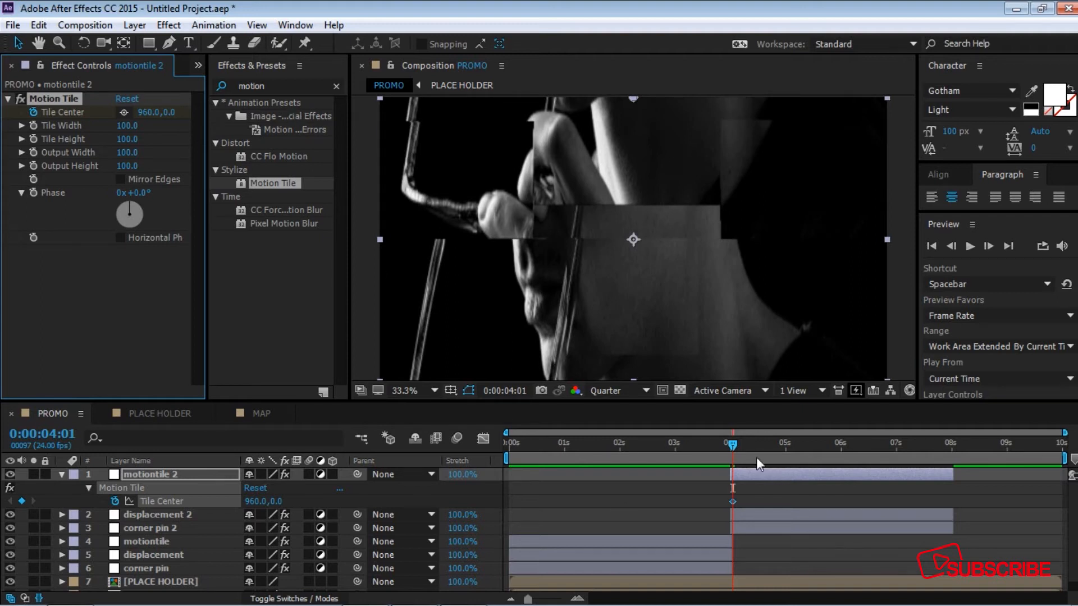
left_click_drag(732, 447, 786, 447)
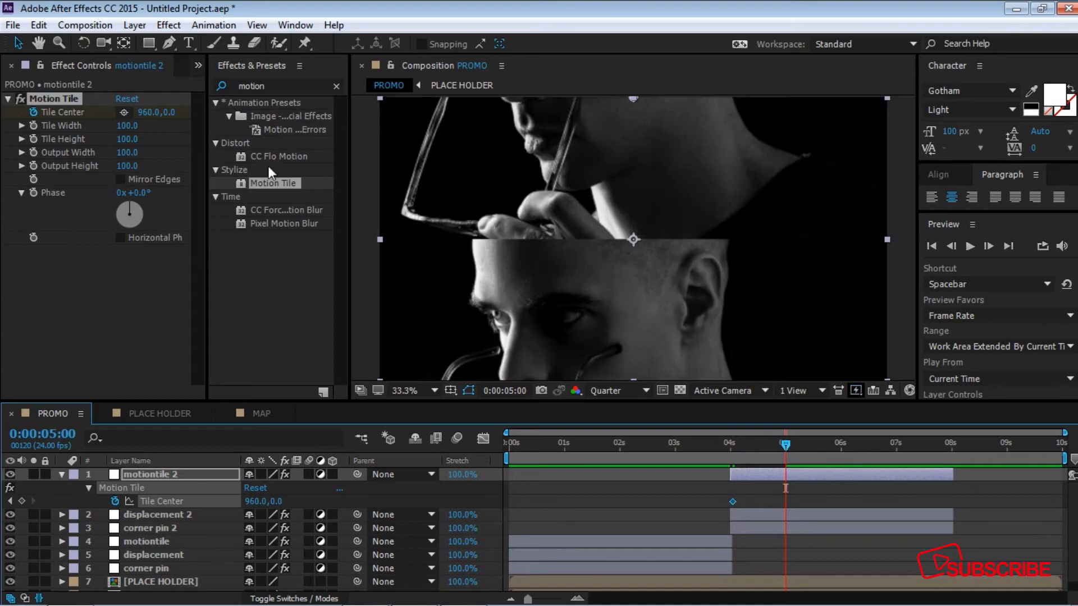
left_click(130, 99)
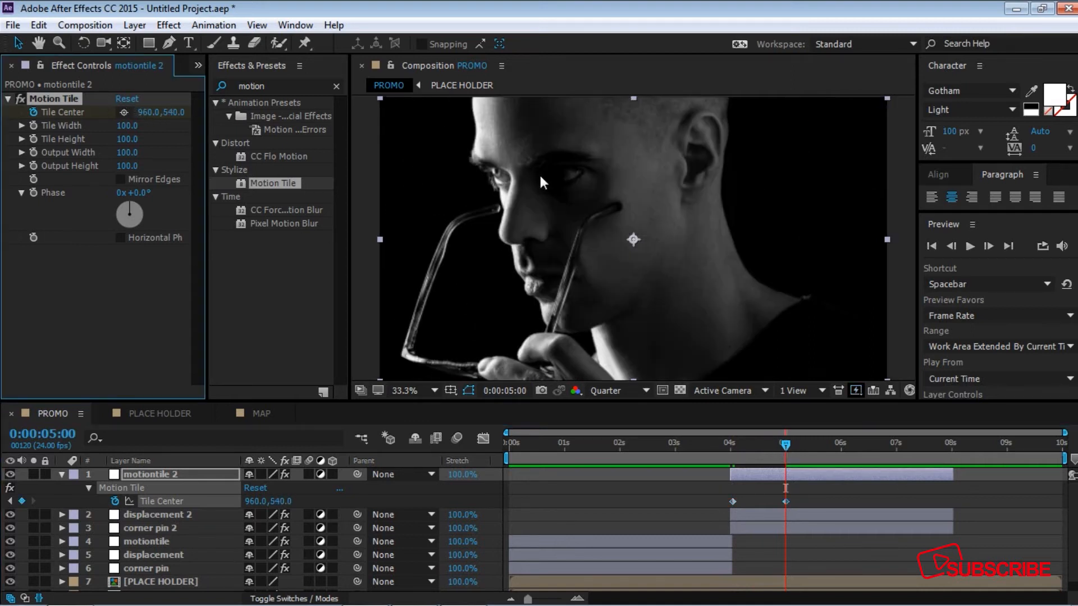
Easy-ease both Tile Center keyframes of motiontile 2 and reshape their speed graph to peak sharply near the first keyframe.
left_click(739, 494)
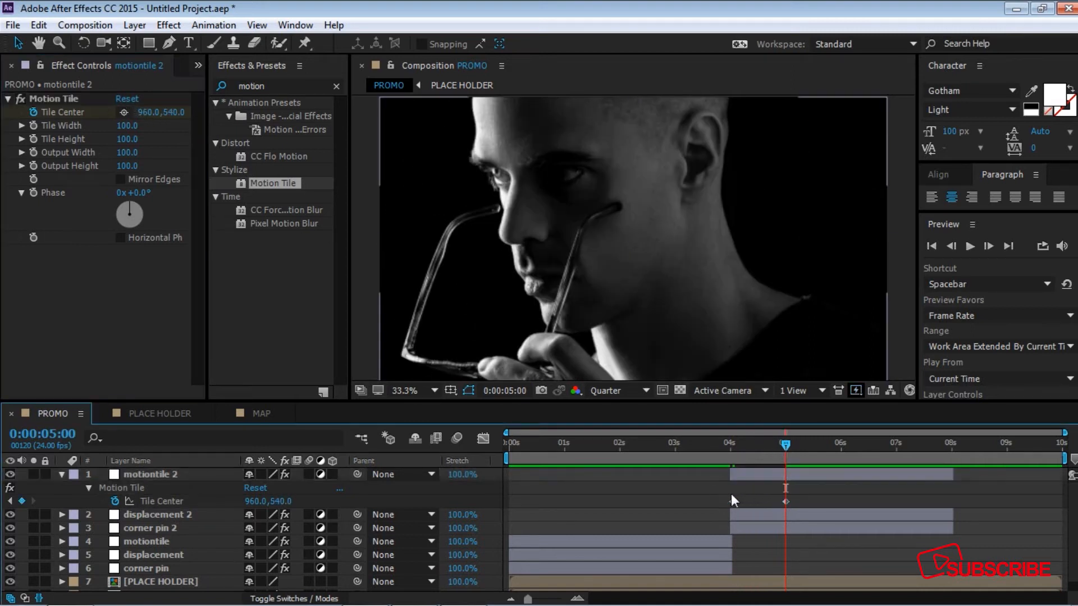
left_click_drag(713, 492, 814, 510)
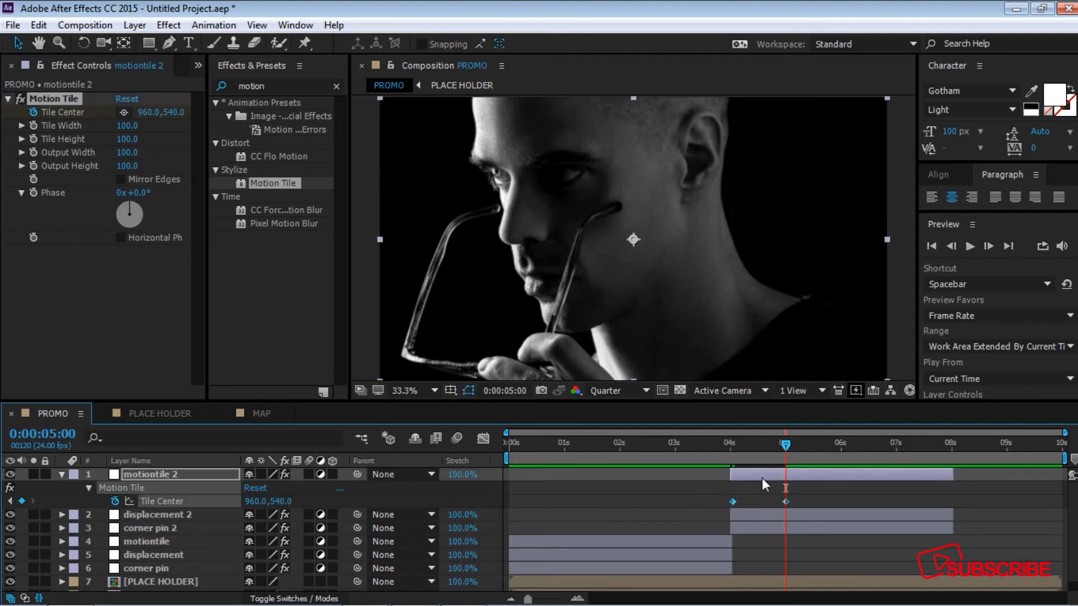
key("F9")
left_click(482, 439)
left_click_drag(660, 527, 854, 567)
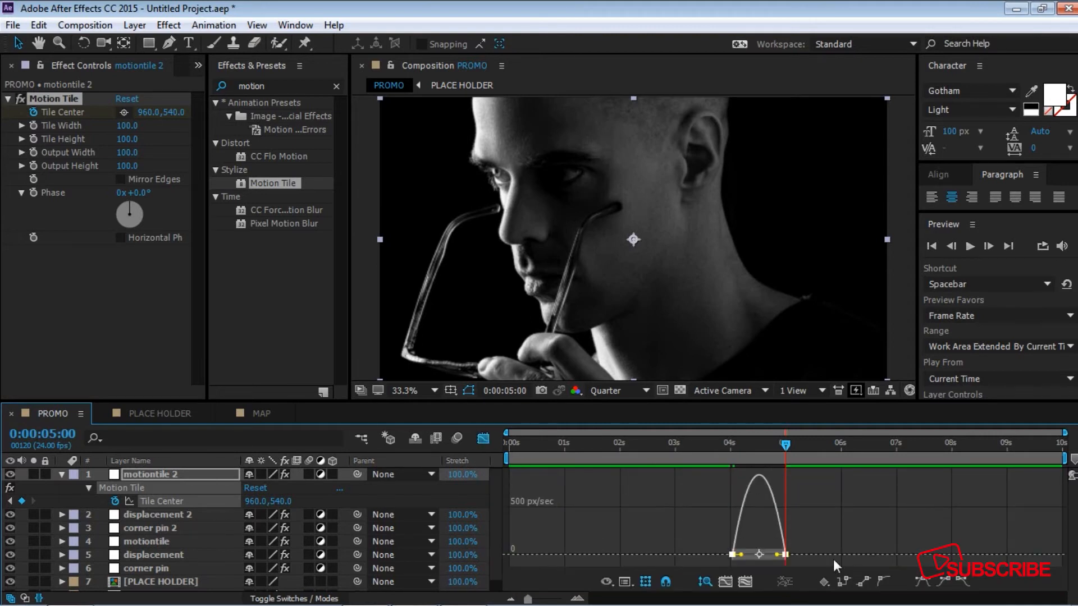
mouse_move(742, 554)
left_mouse_down()
mouse_move(764, 554)
mouse_move(754, 554)
left_mouse_up()
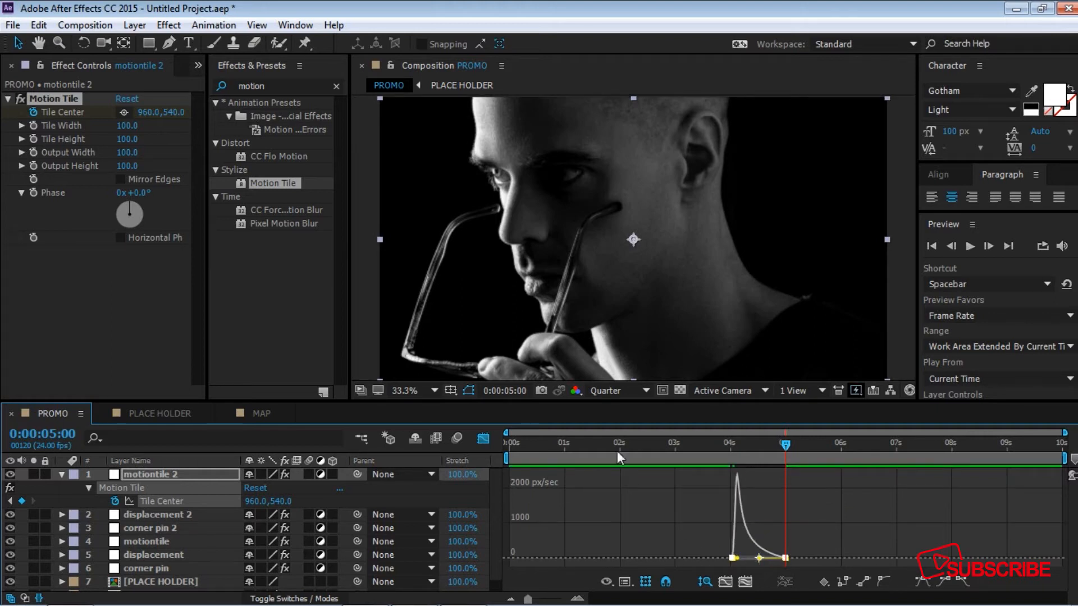
left_click(482, 438)
Preview the second transition from 0:00:04:00, collapse motiontile 2's properties, and replay it from 0:00:04:01.
left_click_drag(787, 447, 730, 467)
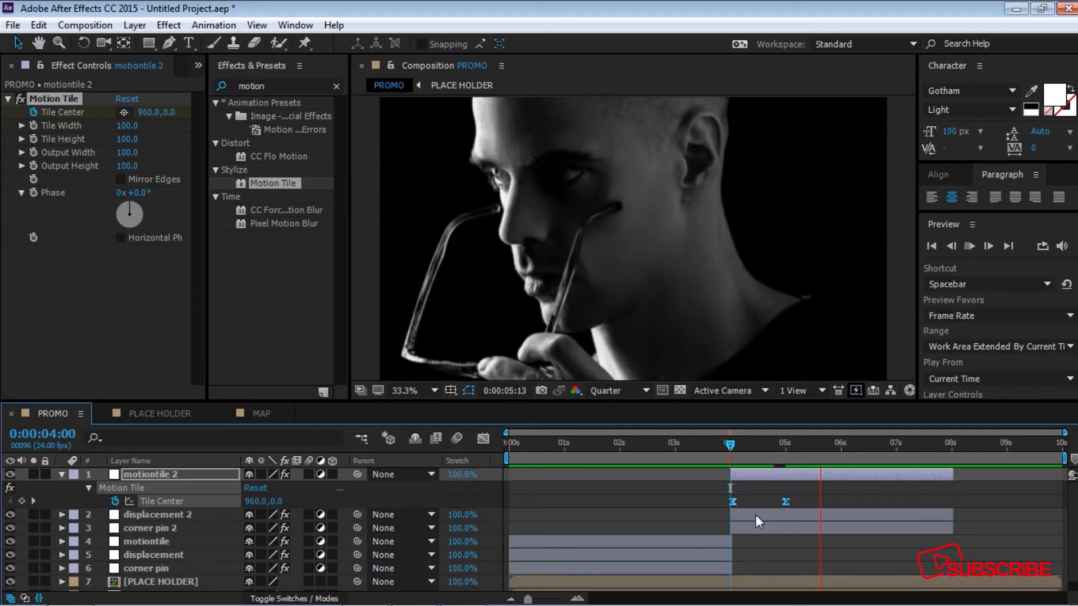
key("space")
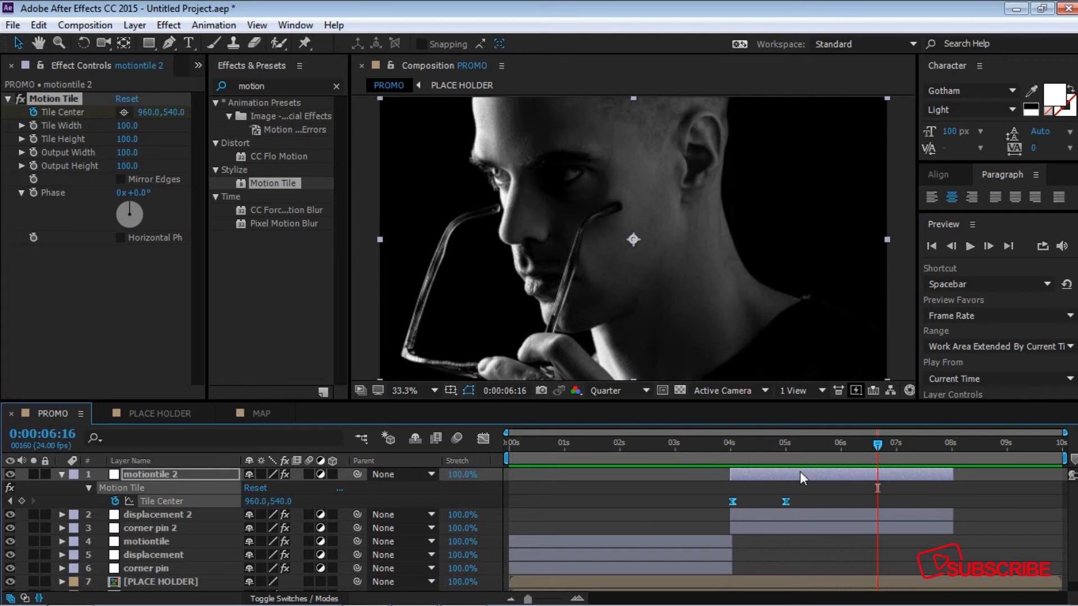
left_click(799, 475)
key("u")
left_click_drag(878, 444, 736, 459)
key("space")
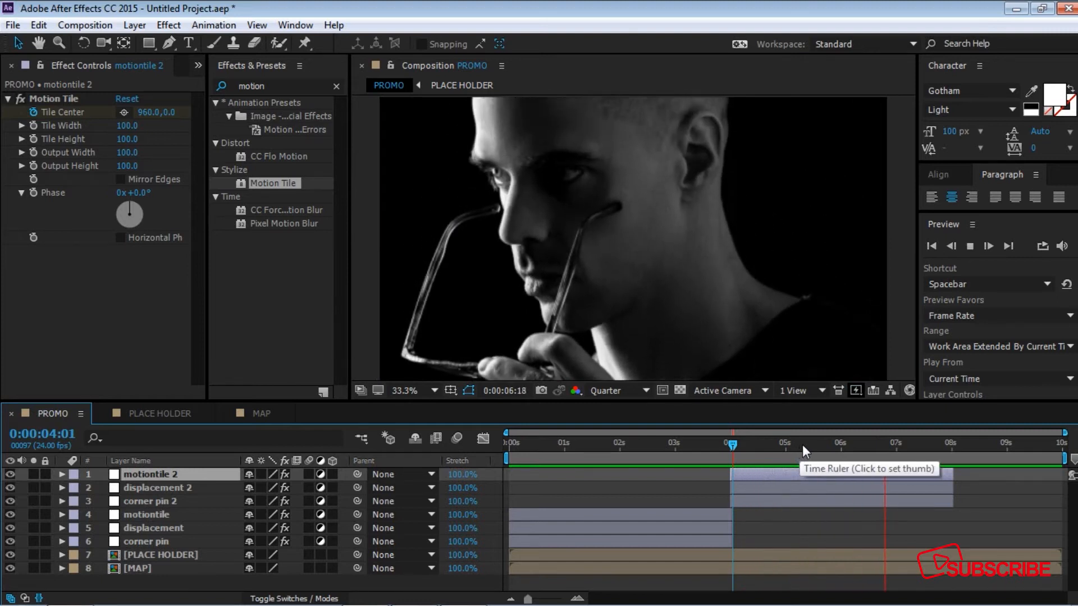
key("space")
left_click_drag(893, 444, 732, 457)
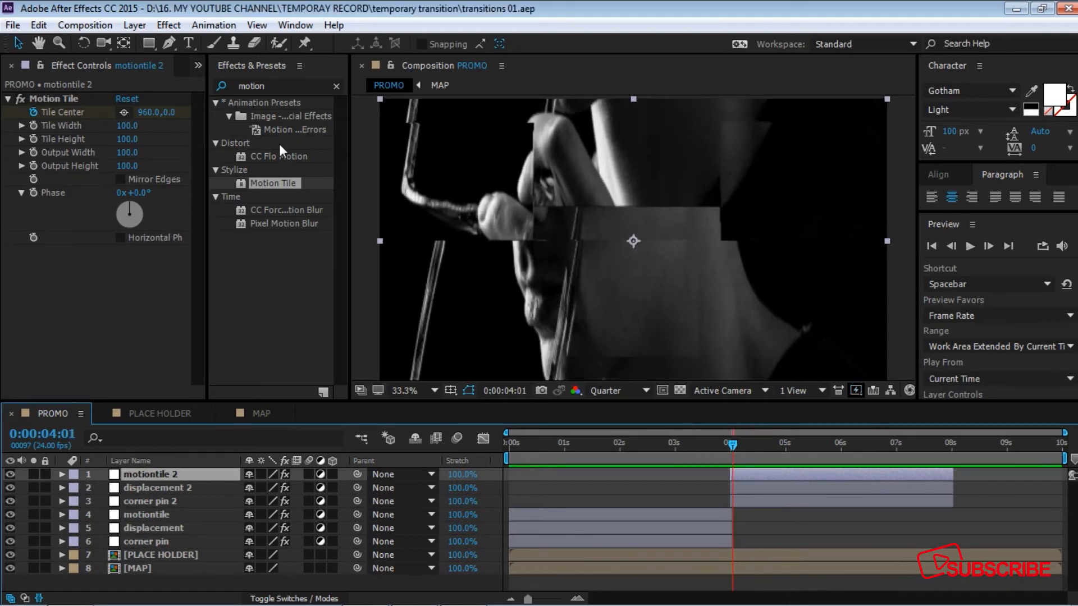
Show the project's item list and move the current time to 0:00:00:00.
left_click(199, 63)
left_click(203, 80)
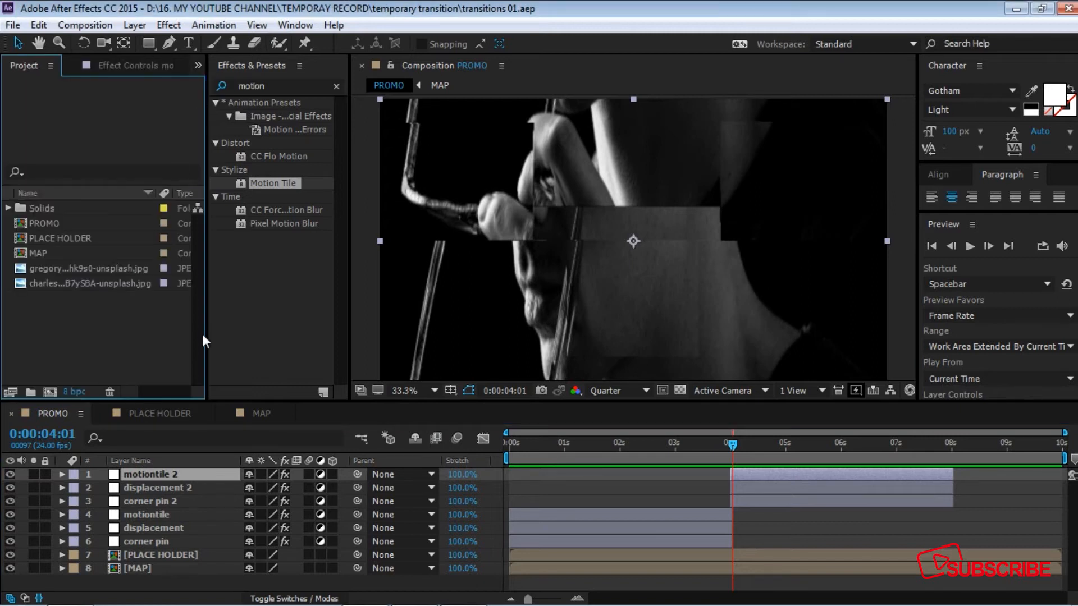
left_click_drag(731, 444, 480, 445)
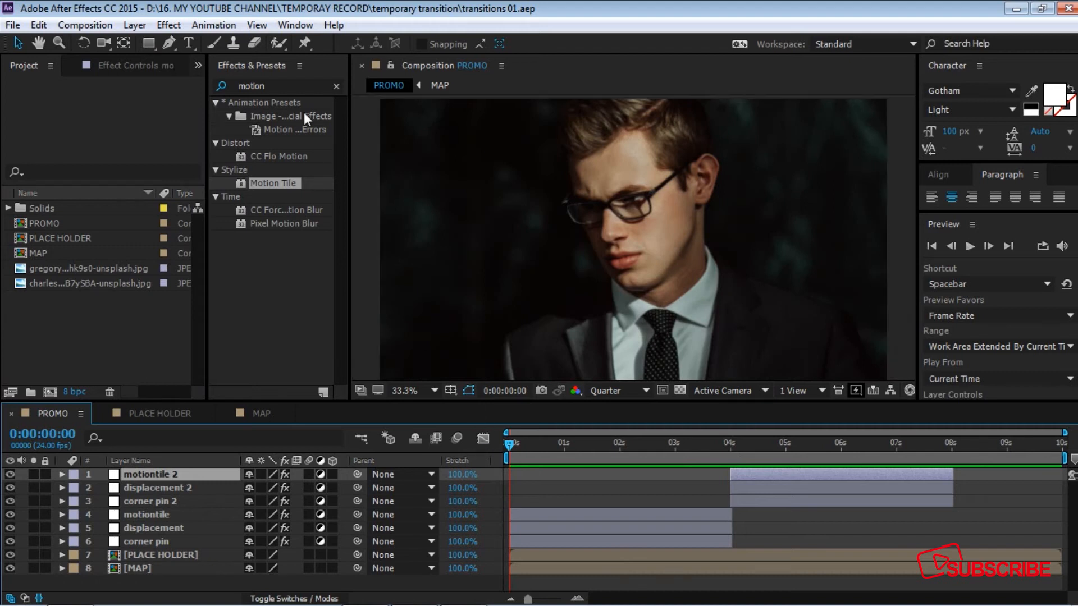
Add a text layer reading MINIMAL near the upper edge of the PROMO composition.
left_click(190, 43)
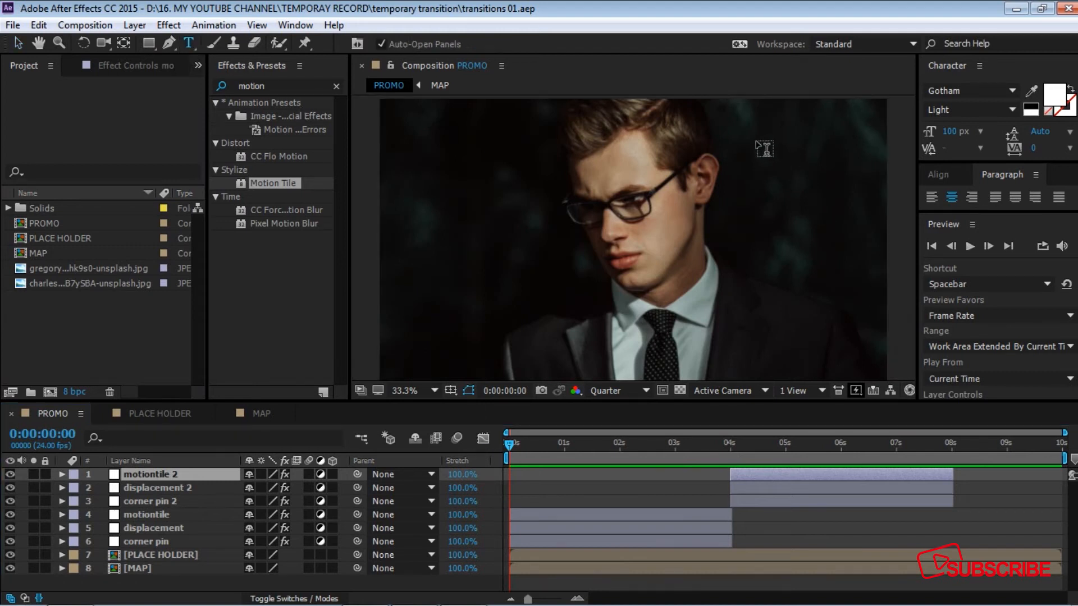
left_click(715, 123)
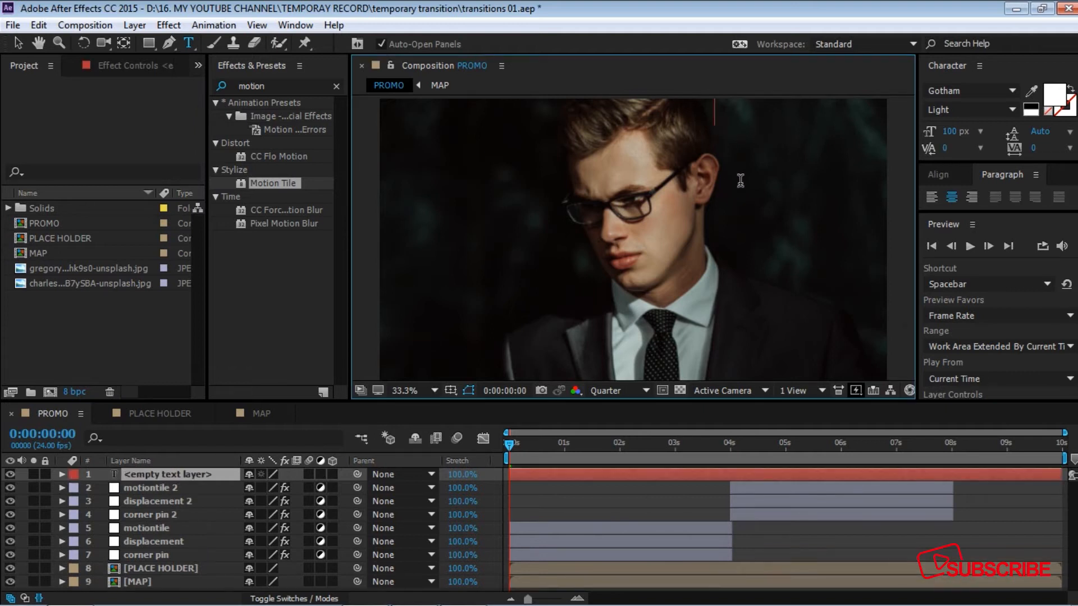
type("MINIMAL")
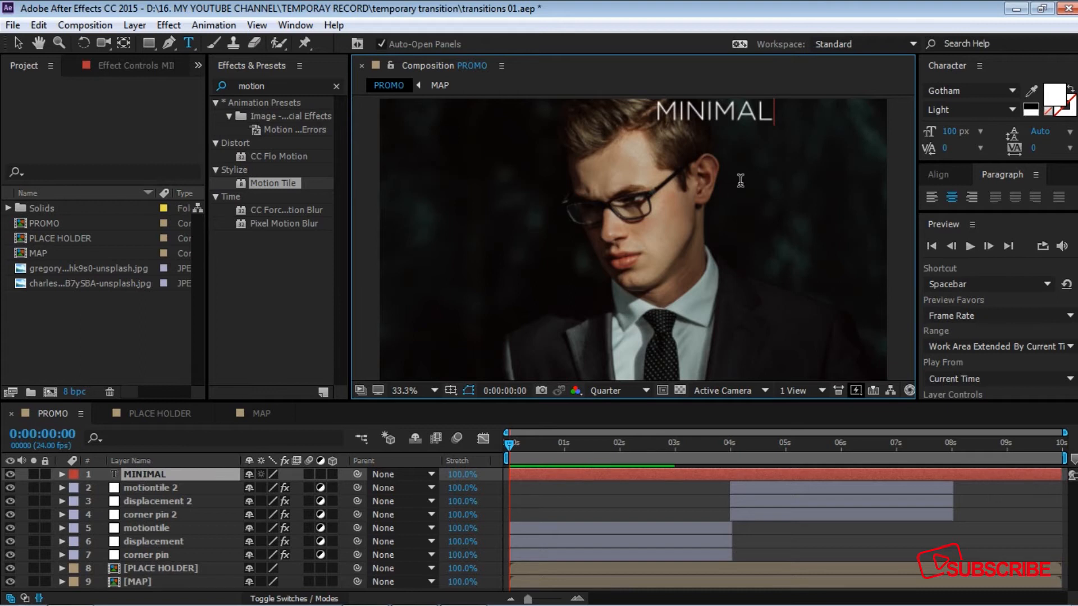
left_click(17, 40)
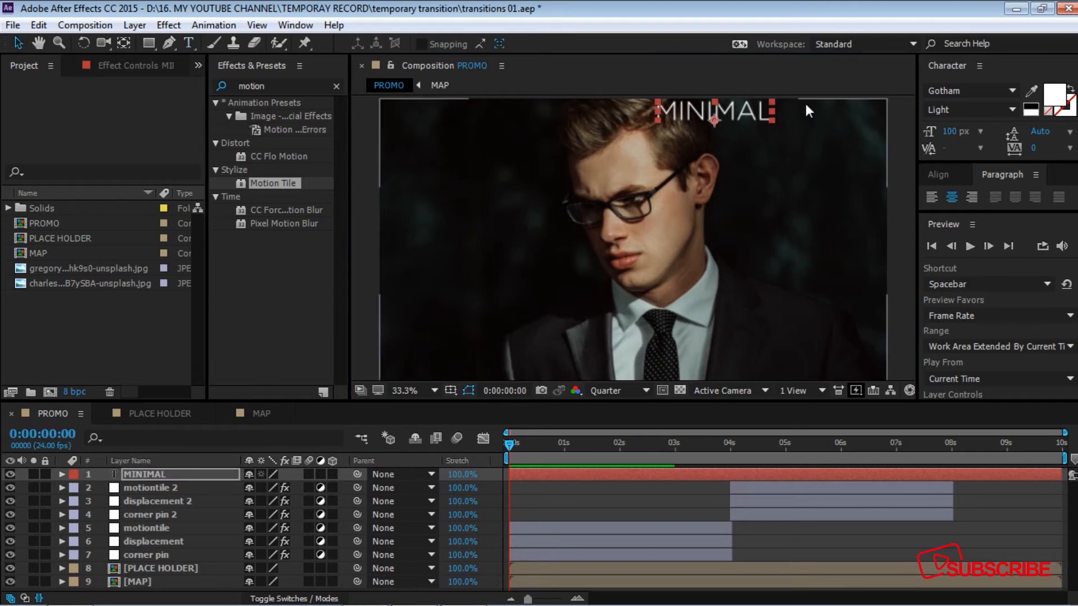
Center the MINIMAL layer's anchor point on its text and set the Gotham font style to Bold.
left_click(124, 43)
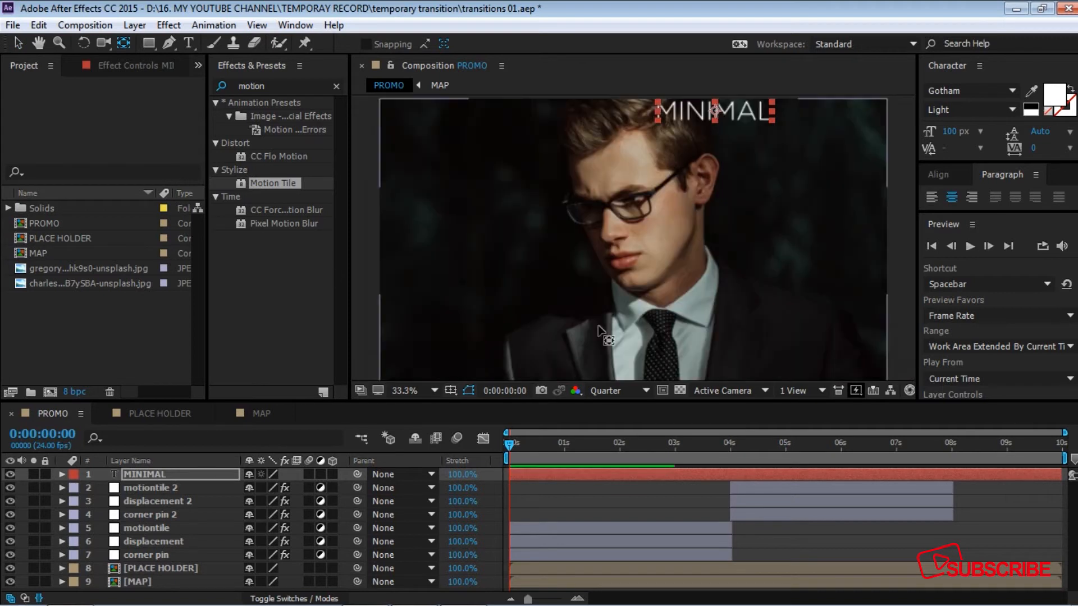
left_click(1012, 111)
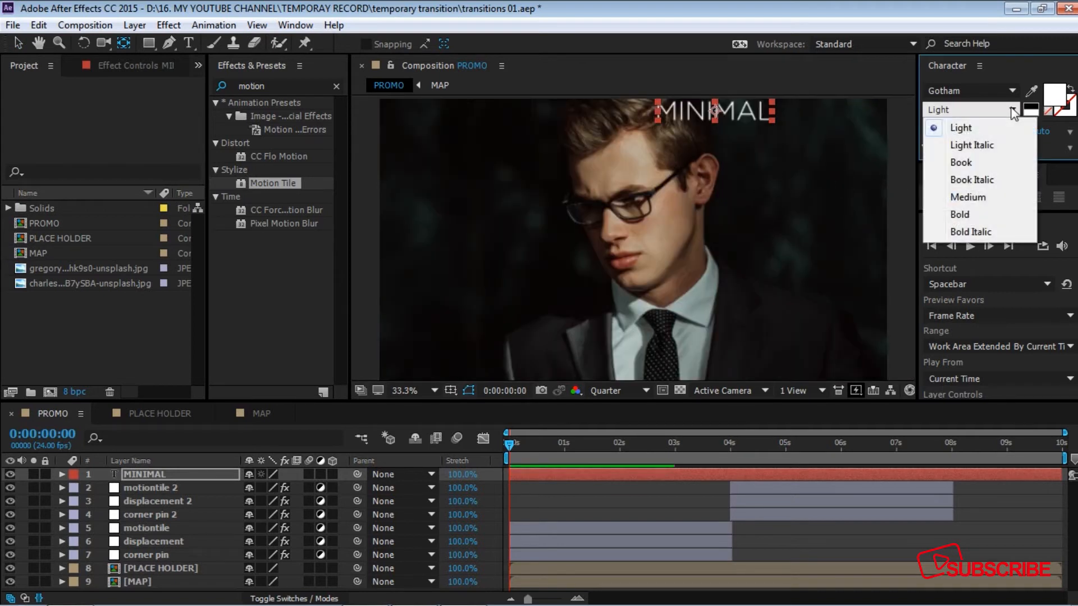
left_click(937, 215)
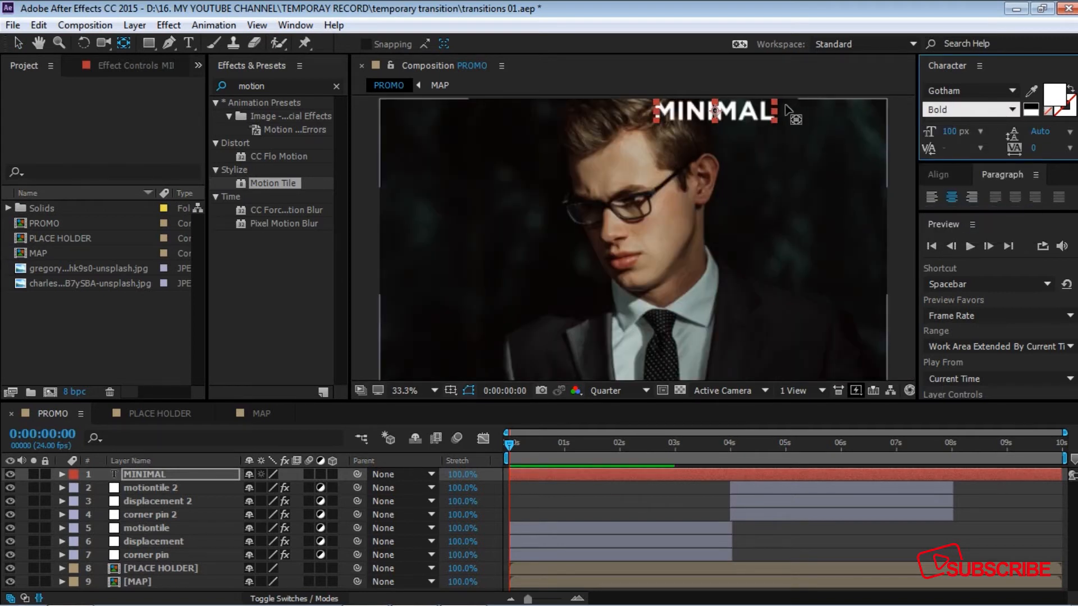
Enlarge the MINIMAL text to 140 px and position it in the upper-right area of the portrait.
left_click(18, 43)
left_click_drag(749, 114, 825, 134)
left_click_drag(954, 131, 986, 134)
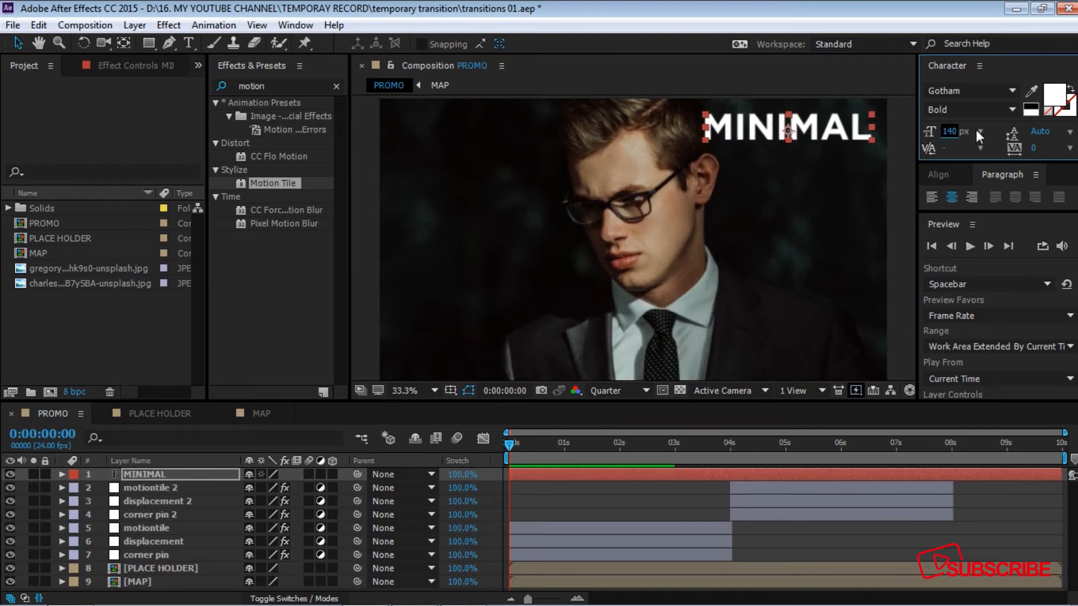
left_click_drag(826, 129, 819, 137)
key("space")
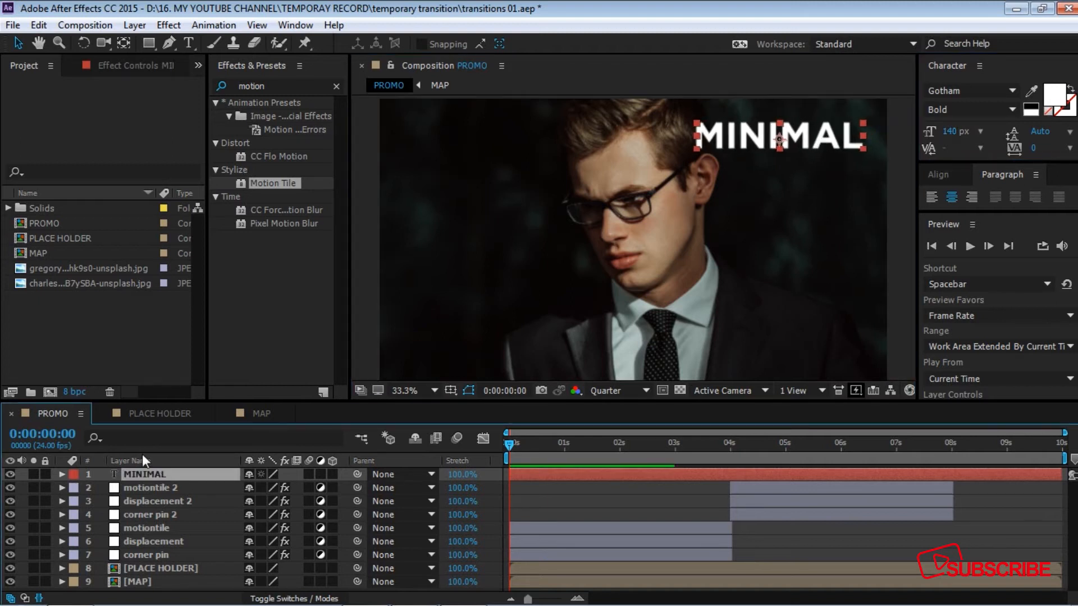
Duplicate the MINIMAL text layer, place the copy directly below the original, and set its font style to Light.
key("ctrl+d")
left_click_drag(834, 137, 838, 169)
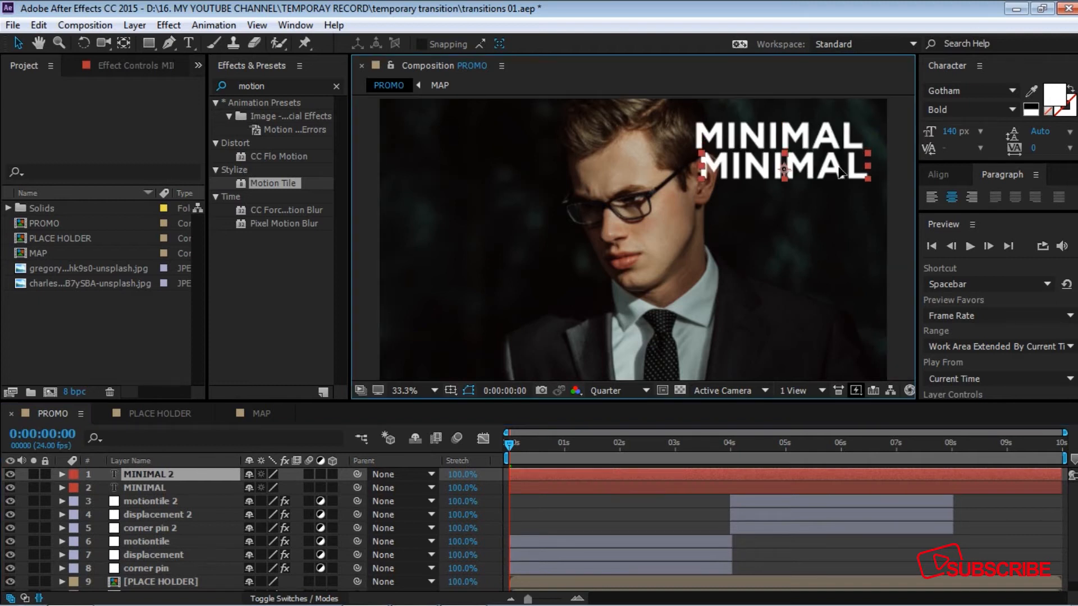
left_click(1012, 110)
left_click(961, 129)
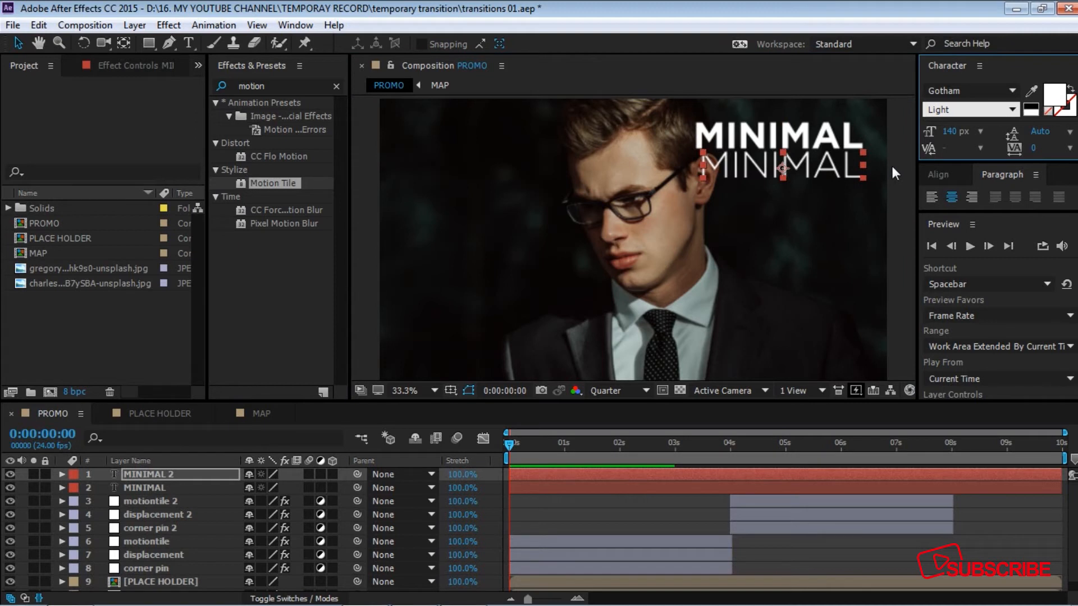
Replace the duplicated lower title's text with "slideshow".
left_click(188, 42)
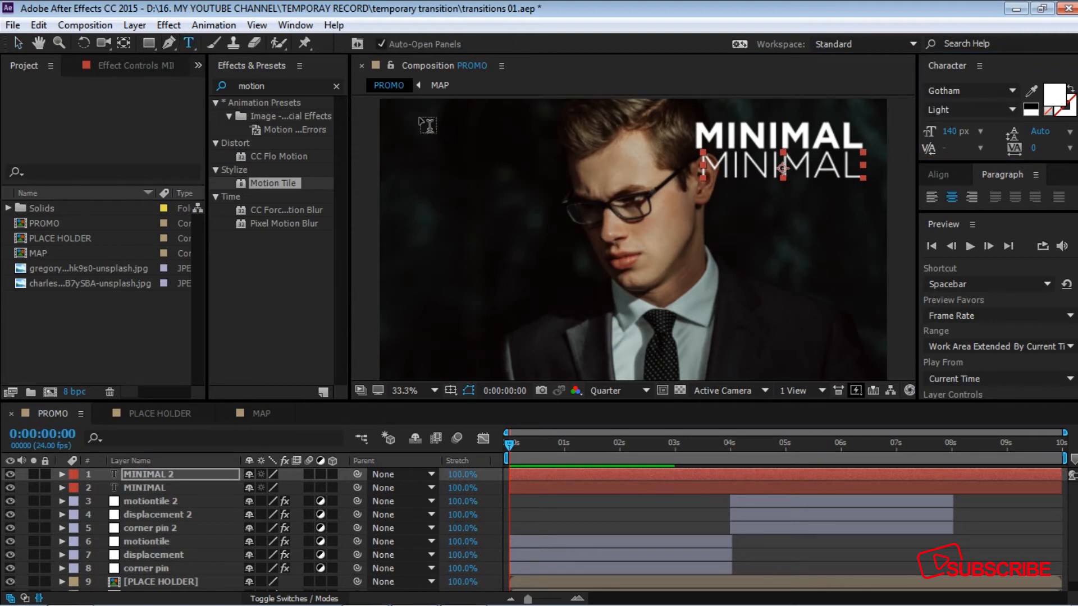
left_click(823, 170)
key("Right")
key("Right")
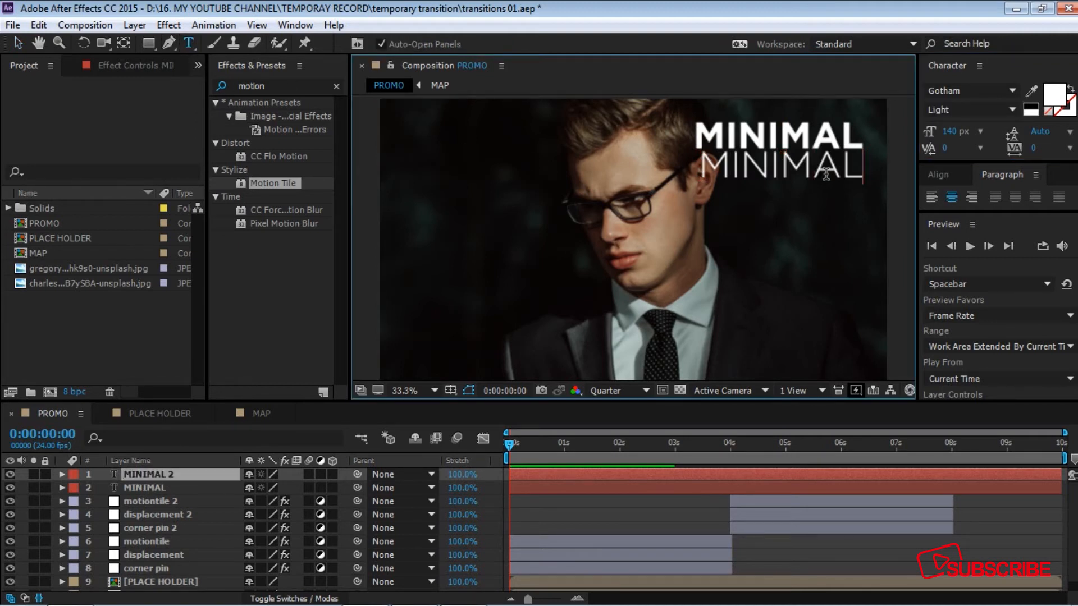
key("shift+Left")
key("shift+Left")
key("shift+Left")
key("shift+Left")
key("shift+Left")
key("shift+Left")
key("shift+Left")
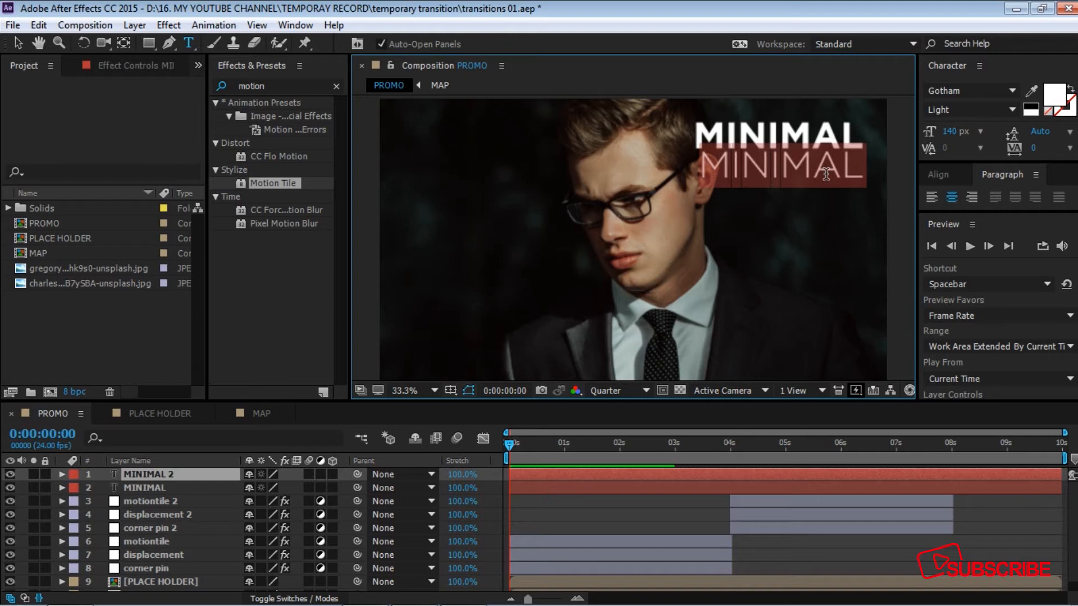
type("slide")
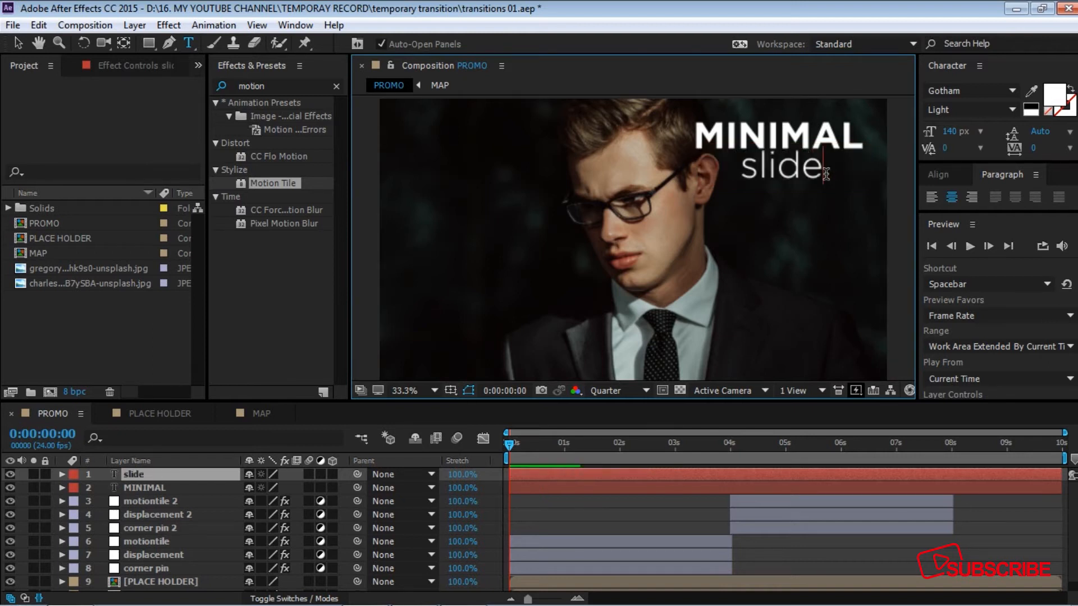
type("show")
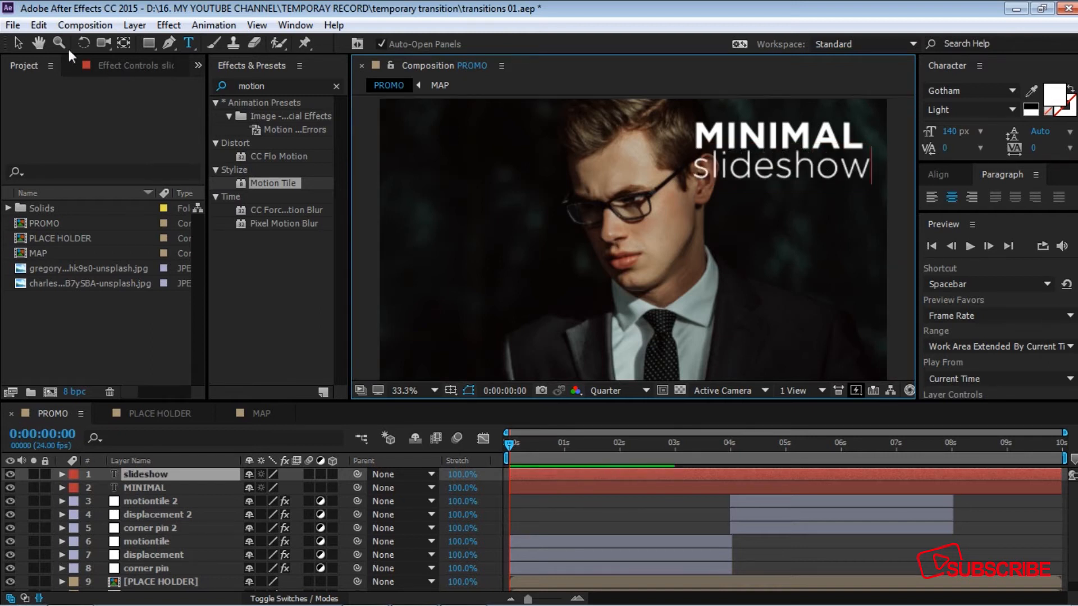
left_click(18, 43)
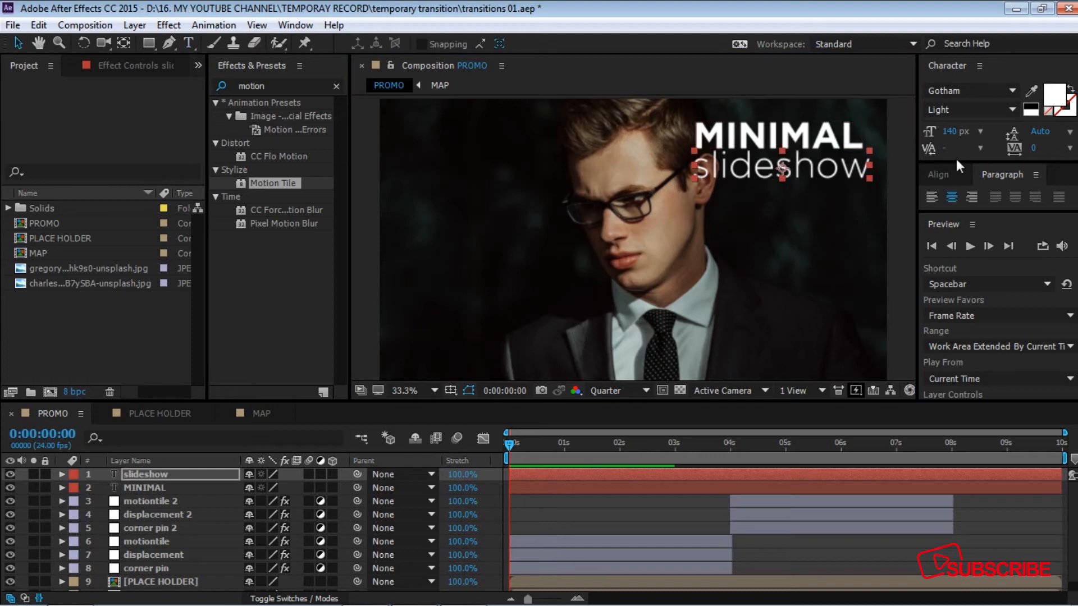
Reduce the slideshow text to 100 px and place it beneath MINIMAL, flush with its right edge, with the anchor point centered.
left_click_drag(949, 137, 927, 141)
left_click_drag(824, 177, 840, 164)
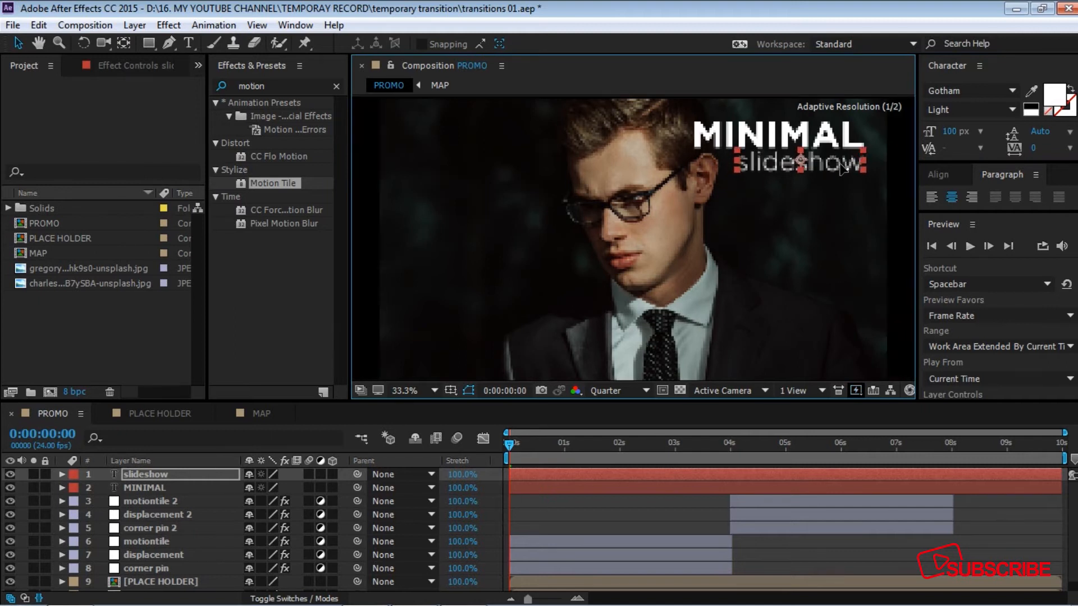
left_click(125, 42)
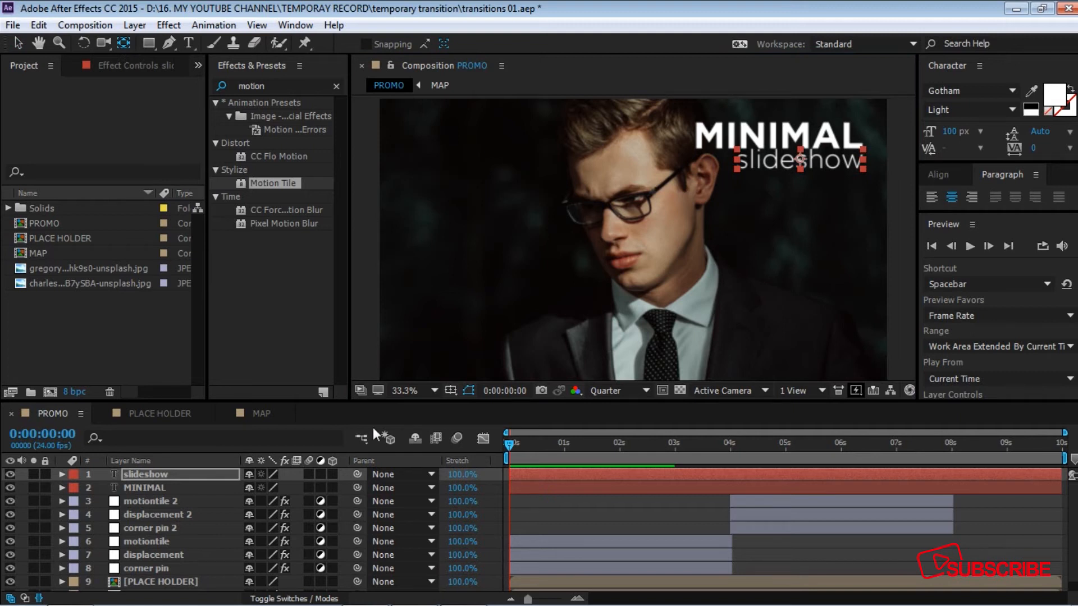
Show the title/action safe guides, nudge both title layers down and inward inside the action-safe frame, and hide the guides again.
left_click(450, 390)
left_click(519, 407)
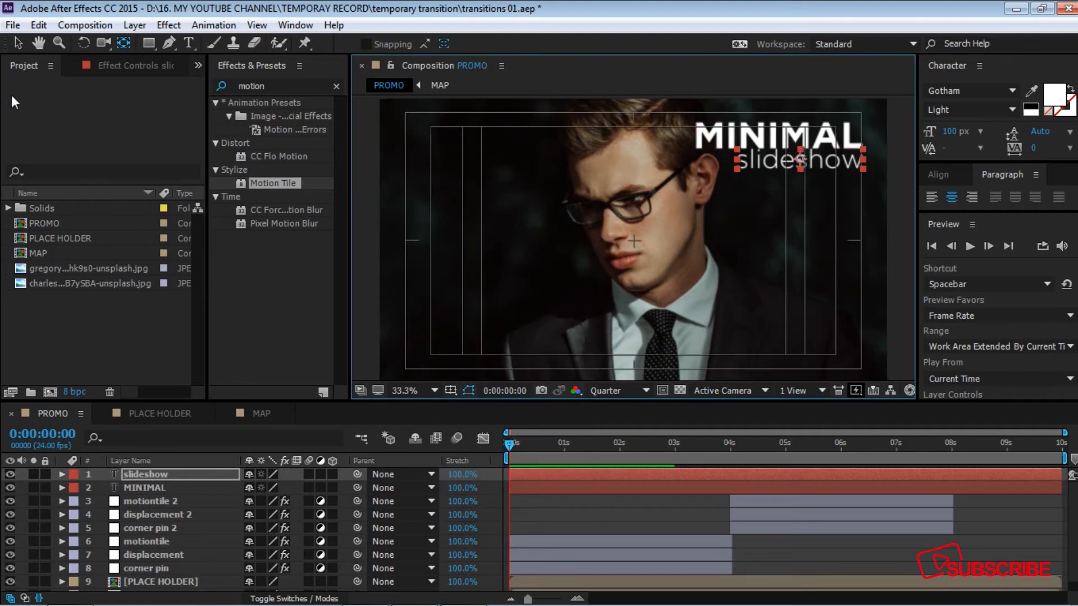
left_click(768, 143)
left_click(764, 160, "shift")
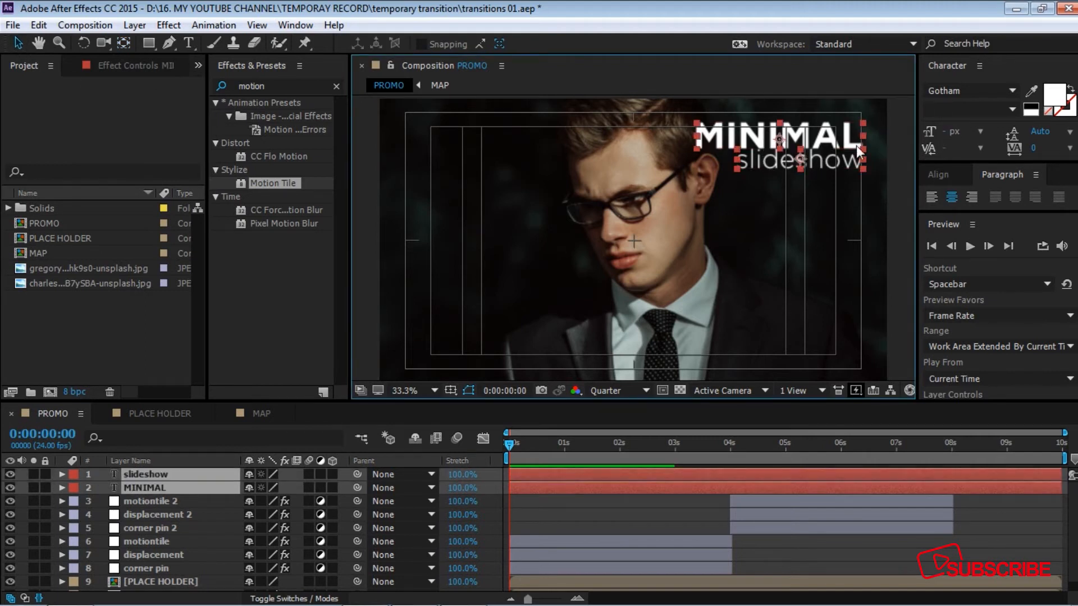
left_click_drag(857, 153, 853, 156)
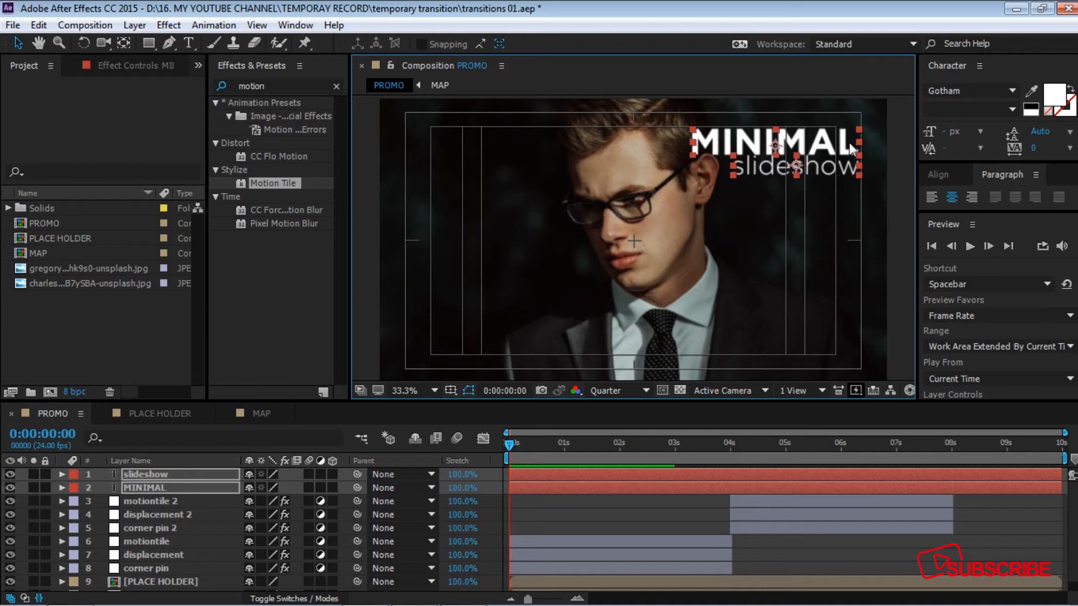
left_click(450, 390)
left_click(490, 409)
left_click(490, 409)
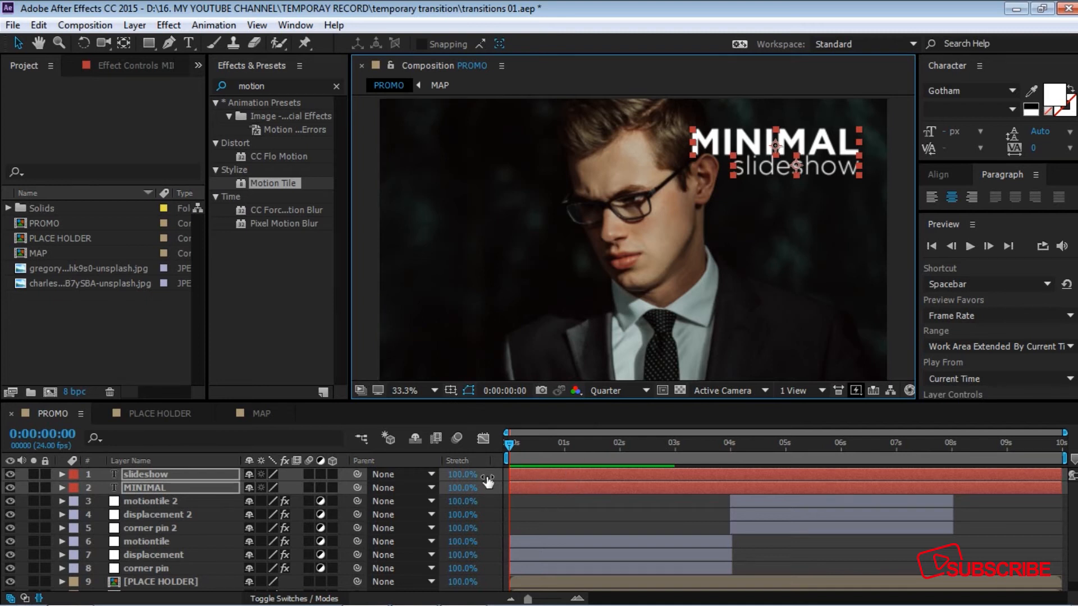
Keyframe both title layers' Position at 0 s, and at 1 s move them off the frame's left side, slideshow to about x -282.
key("p")
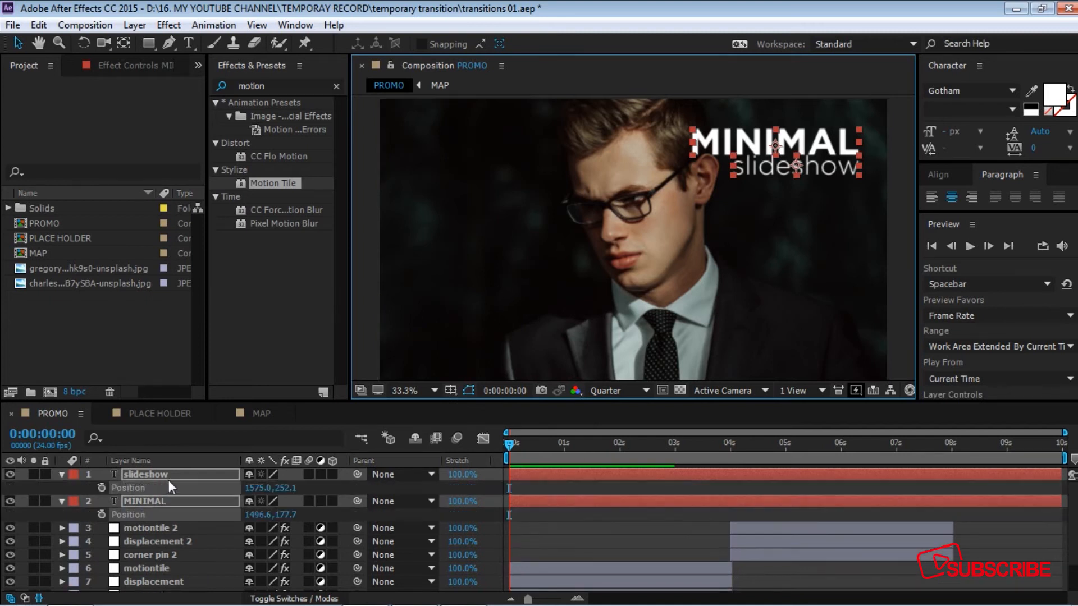
left_click(101, 487)
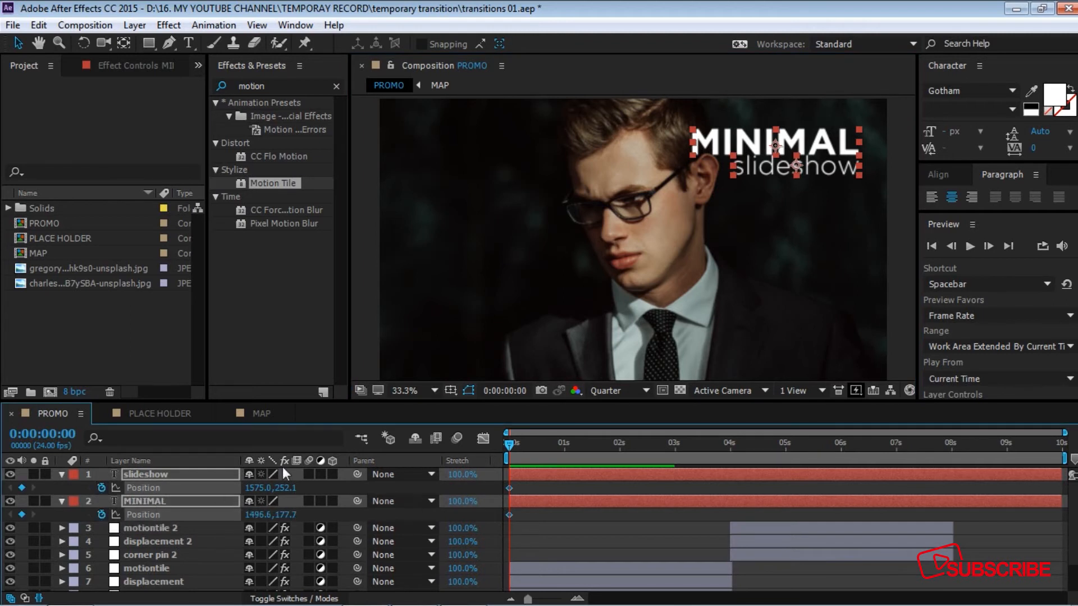
left_click_drag(753, 140, 459, 146)
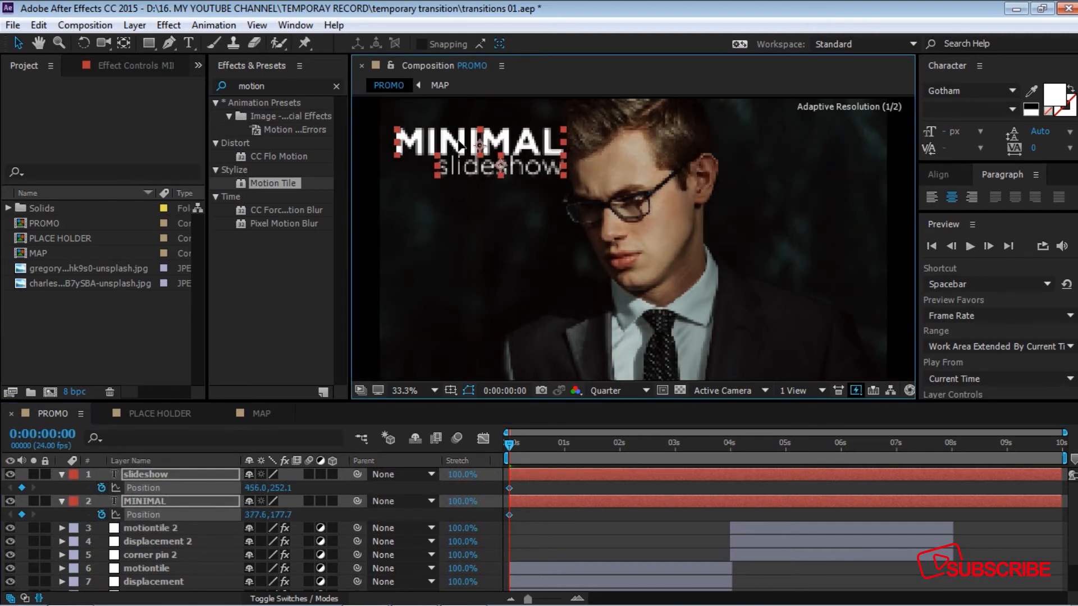
key("ctrl+z")
left_click_drag(511, 444, 565, 451)
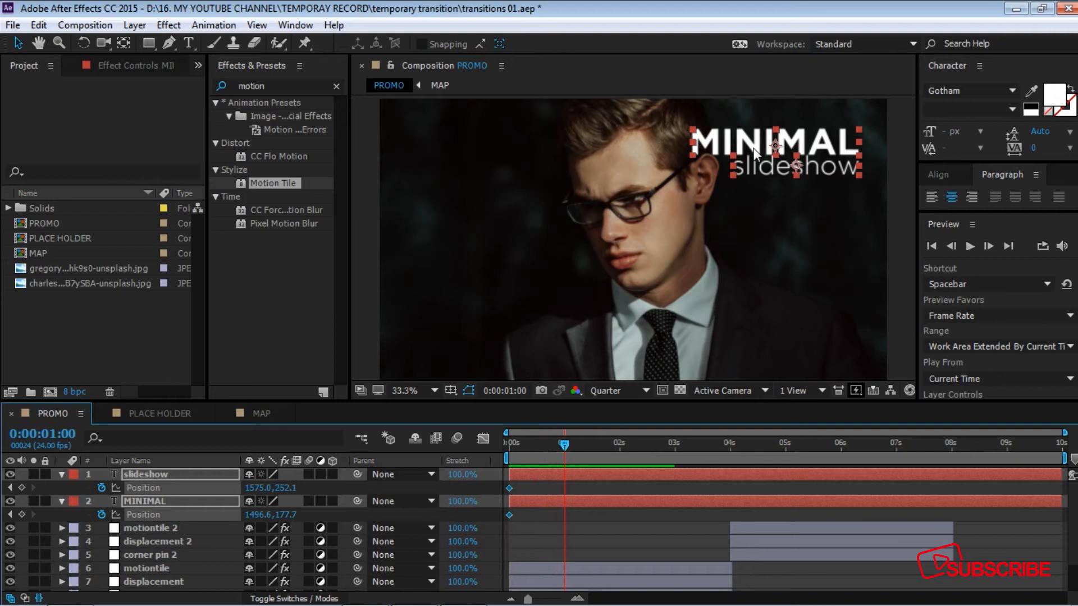
left_click_drag(766, 169, 261, 147)
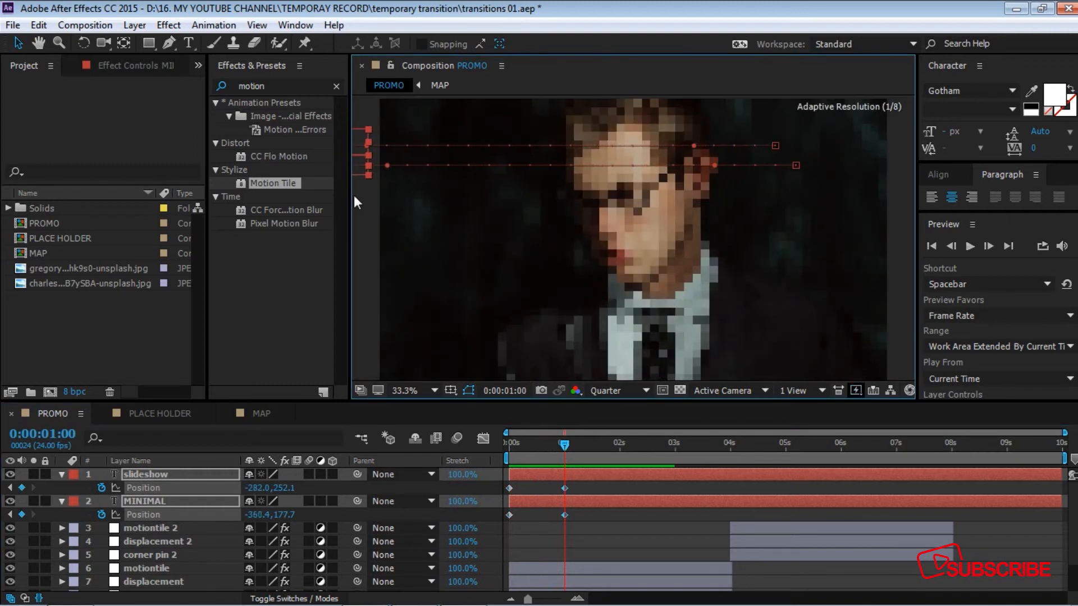
Play back the titles' exit movement from the start of the composition.
left_click_drag(564, 444, 554, 445)
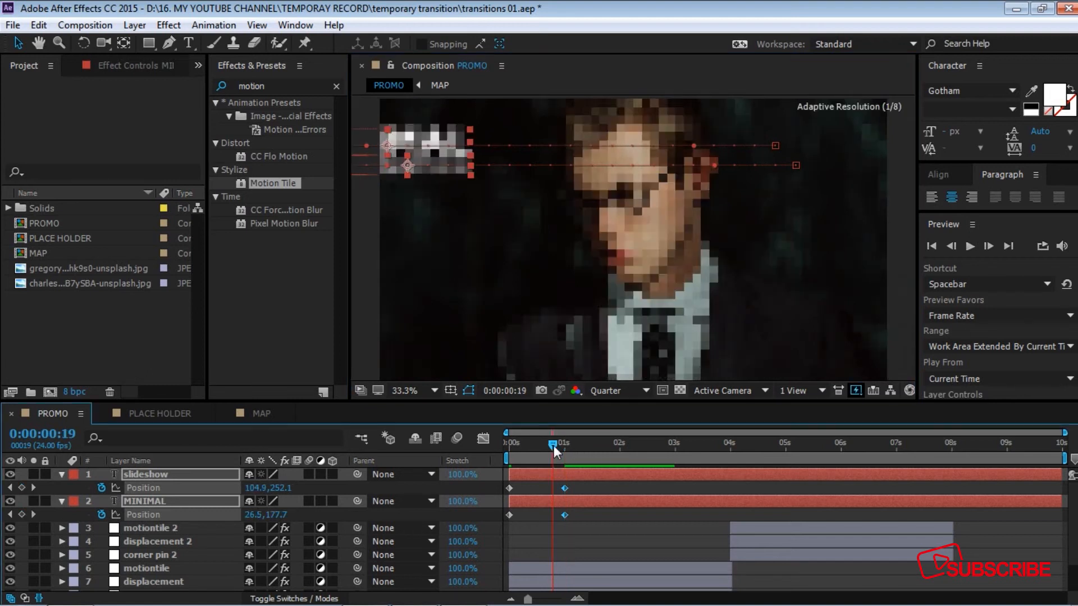
key("Home")
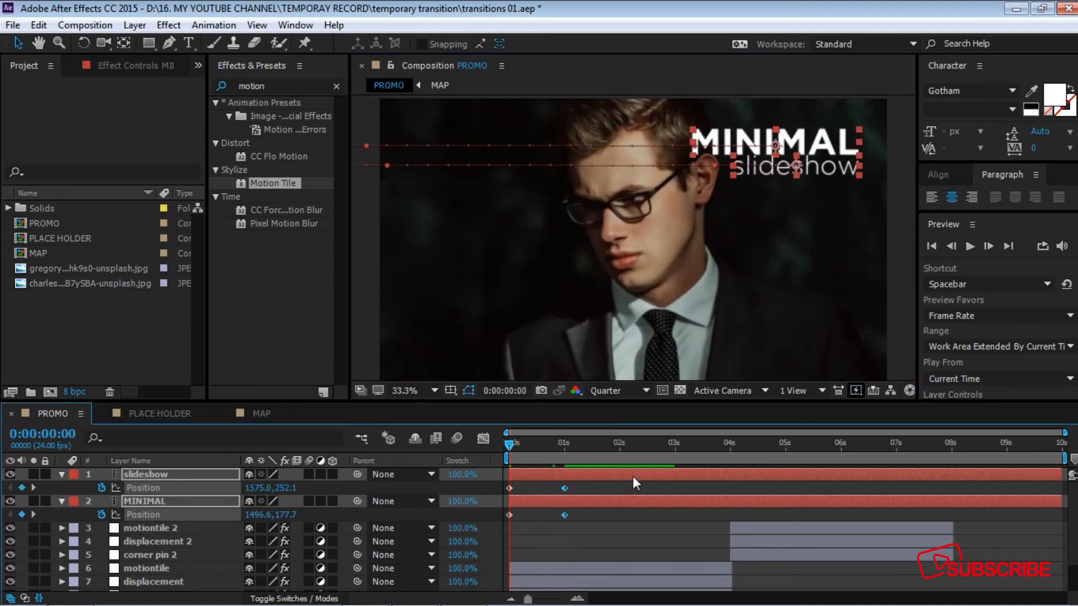
key("space")
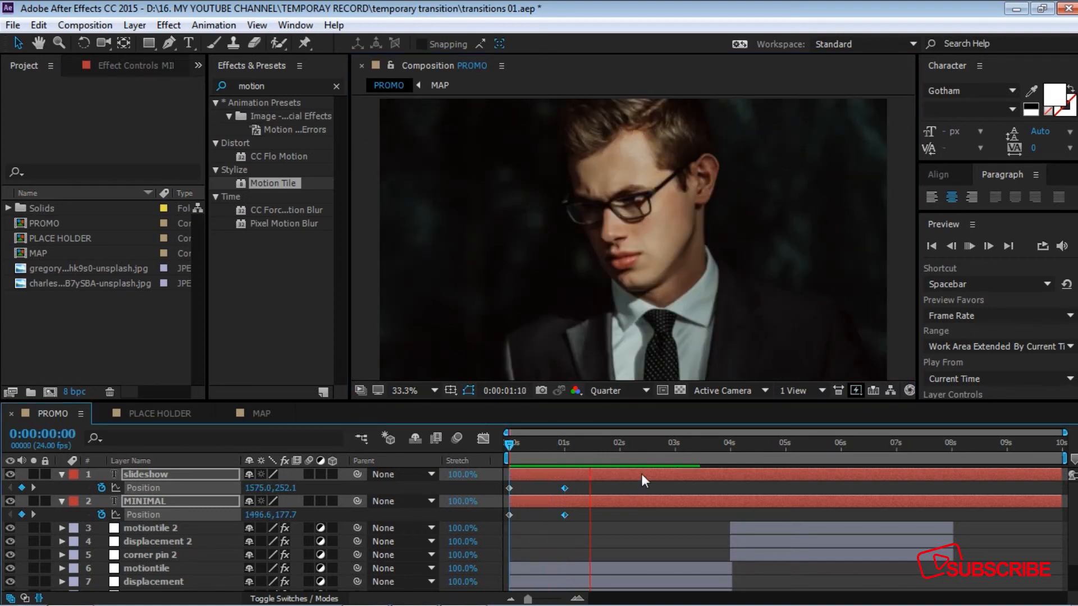
key("space")
left_click(660, 447)
left_click_drag(659, 446, 496, 446)
Apply Easy Ease to both titles' Position keyframes and reshape the speed graph into a narrow central peak.
left_click_drag(621, 525, 485, 486)
key("F9")
left_click(491, 438)
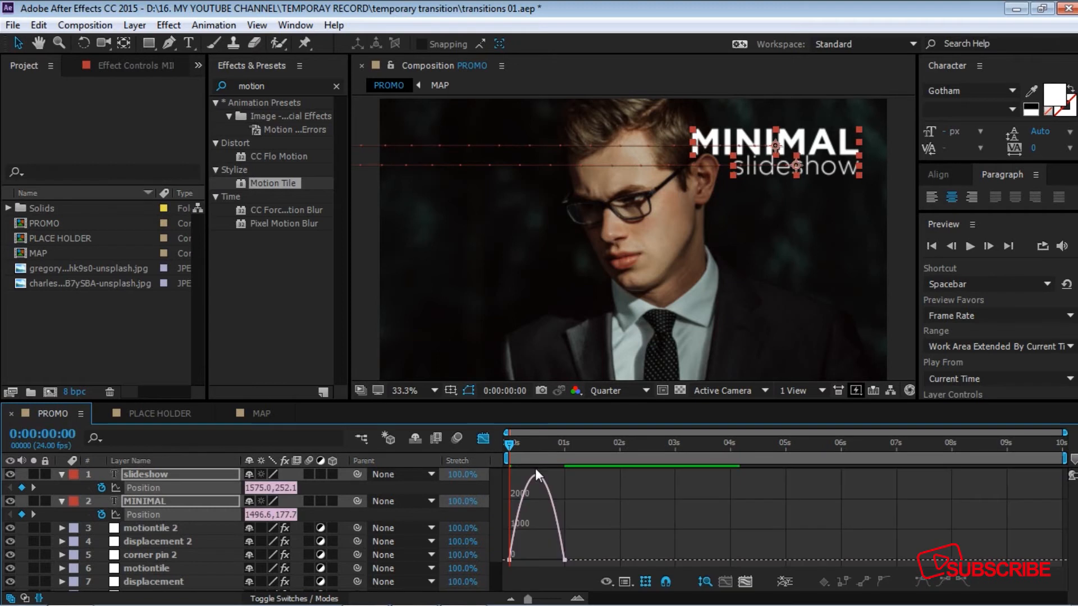
left_click_drag(597, 566, 544, 555)
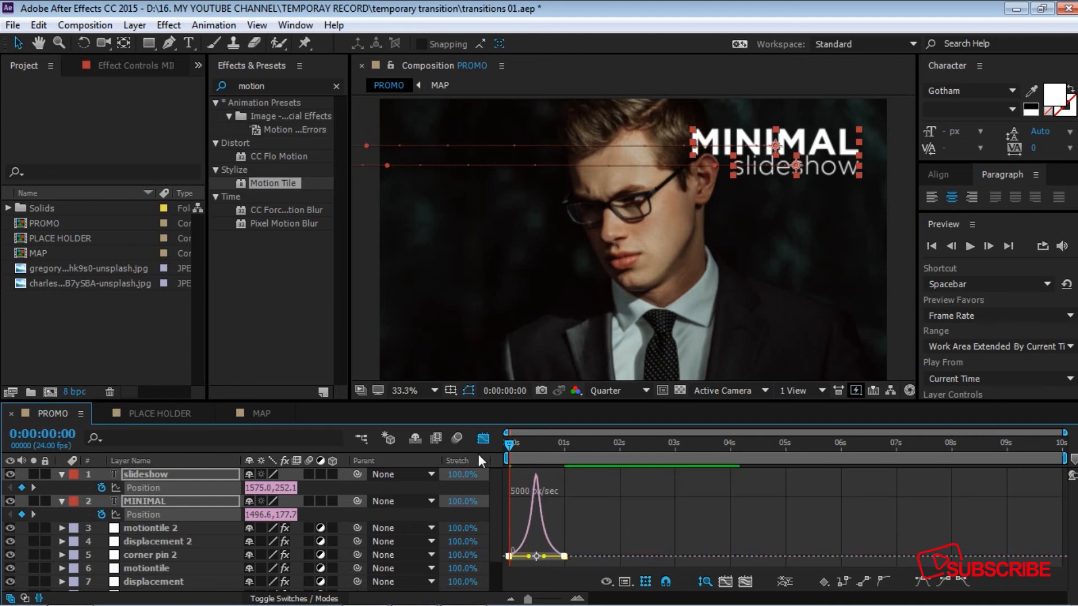
left_click(484, 438)
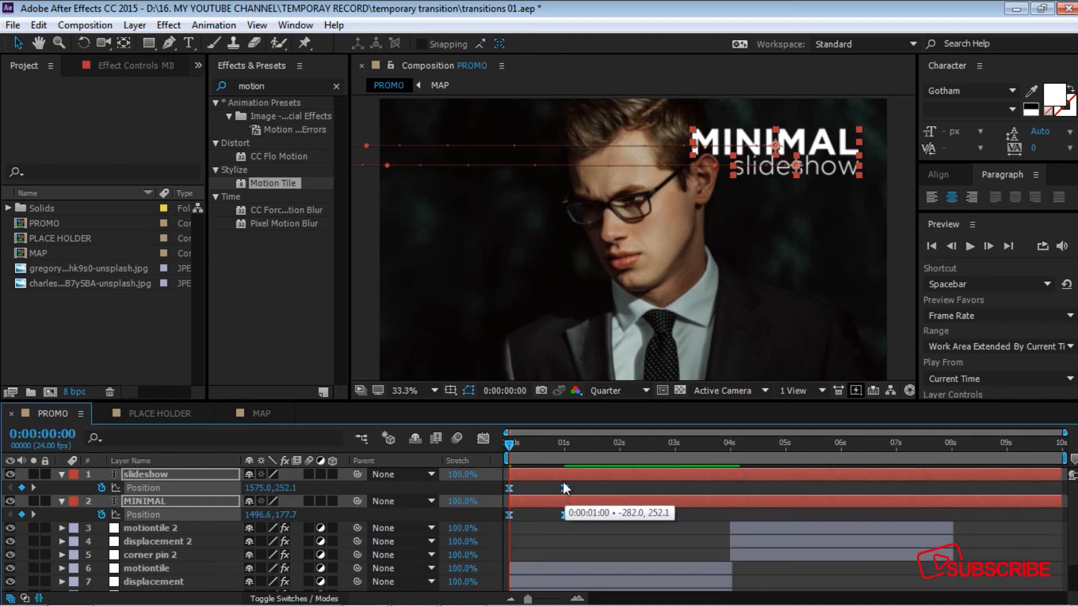
Shift both titles' Position keyframes so the exit runs from 2 s to 3 s, and preview the composition.
left_click_drag(514, 447, 625, 449)
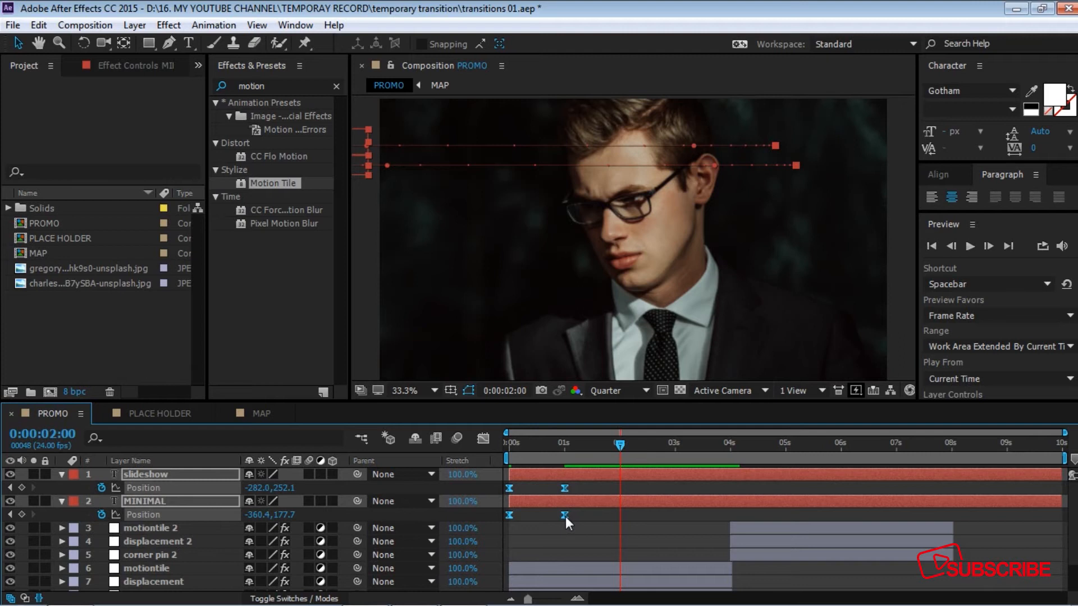
left_click_drag(508, 487, 620, 488)
left_click_drag(619, 444, 458, 445)
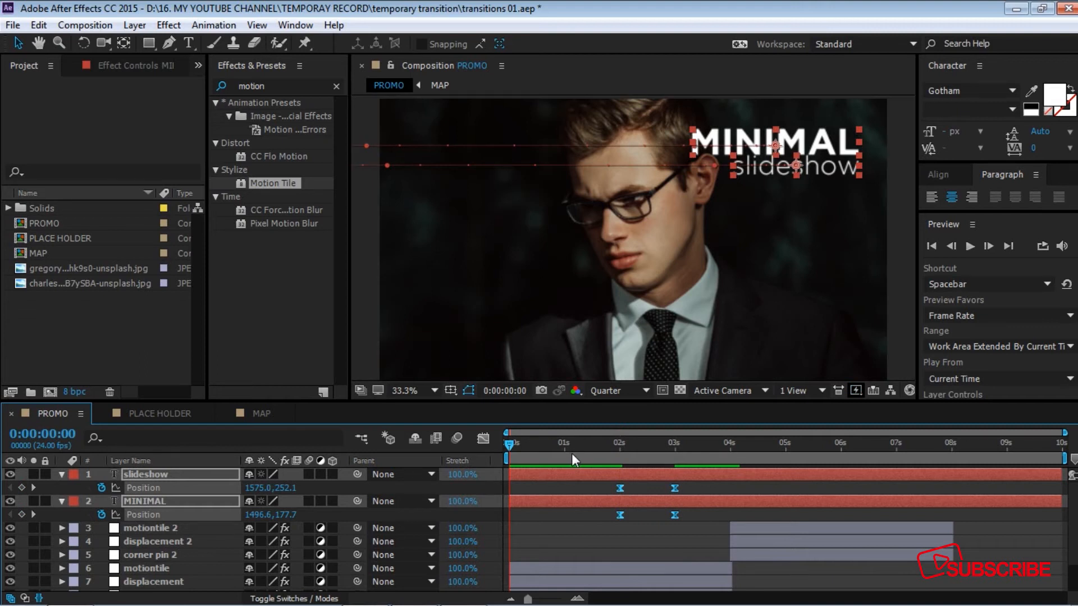
key("space")
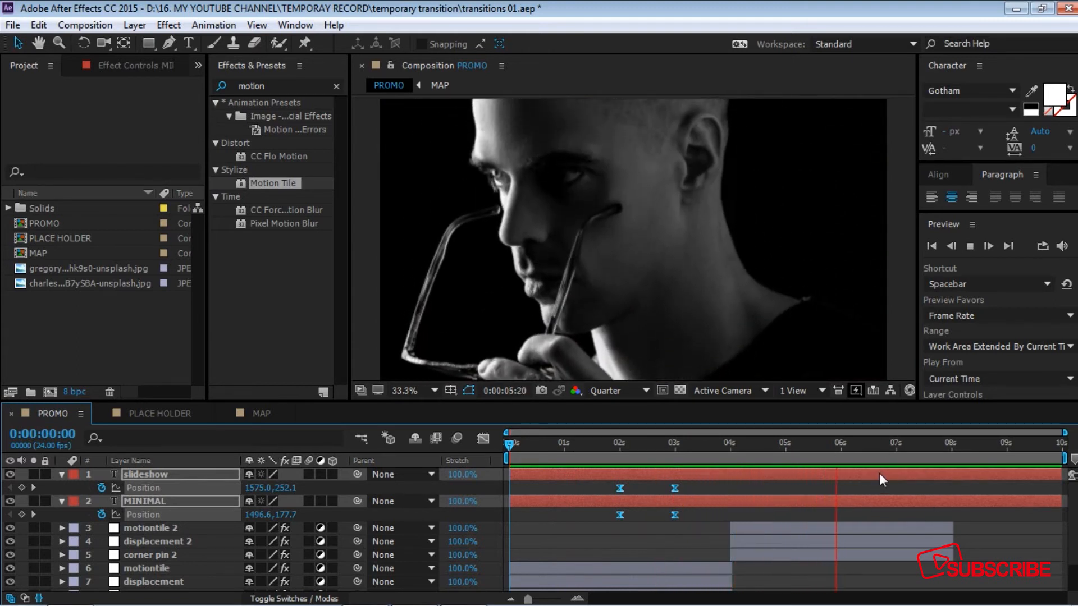
key("space")
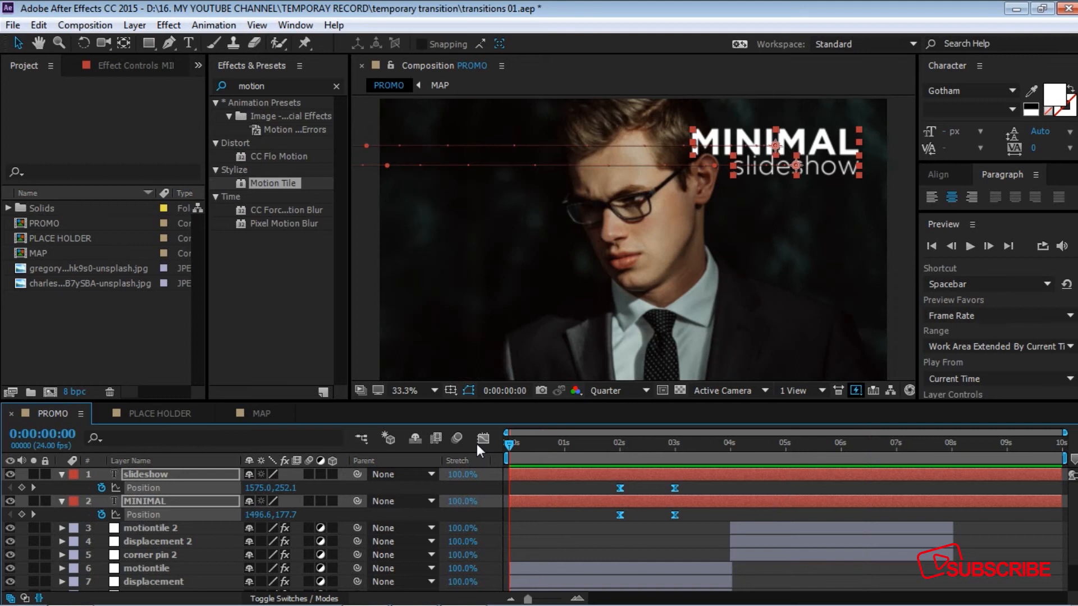
Collapse the title layers' properties and, at about 5 s, add the text "ELEGANT" in Gotham Light at 120 px over the second portrait.
left_click_drag(608, 449, 787, 459)
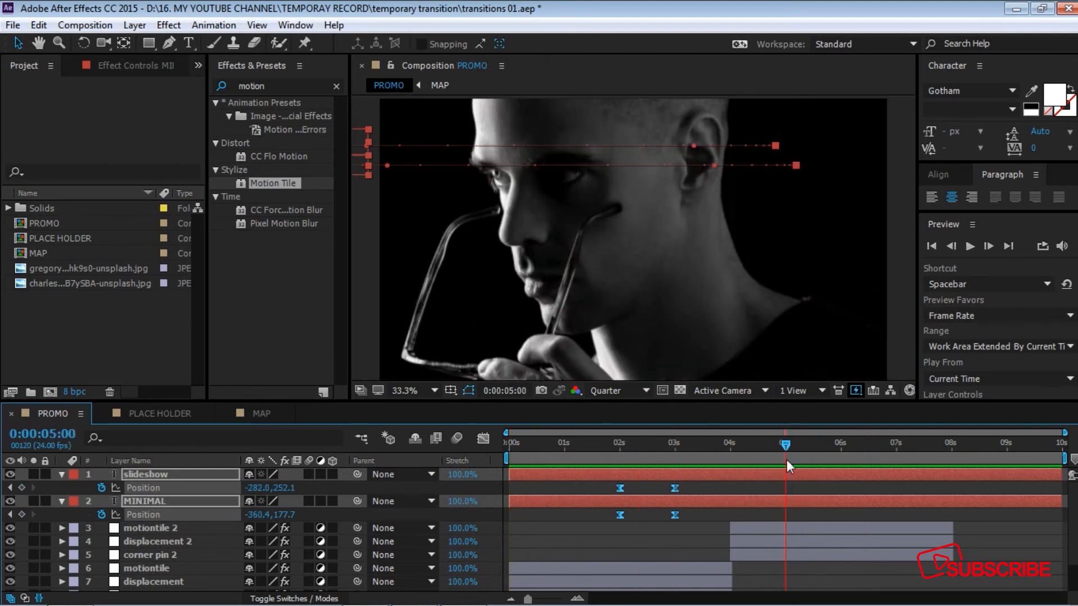
left_click(700, 475)
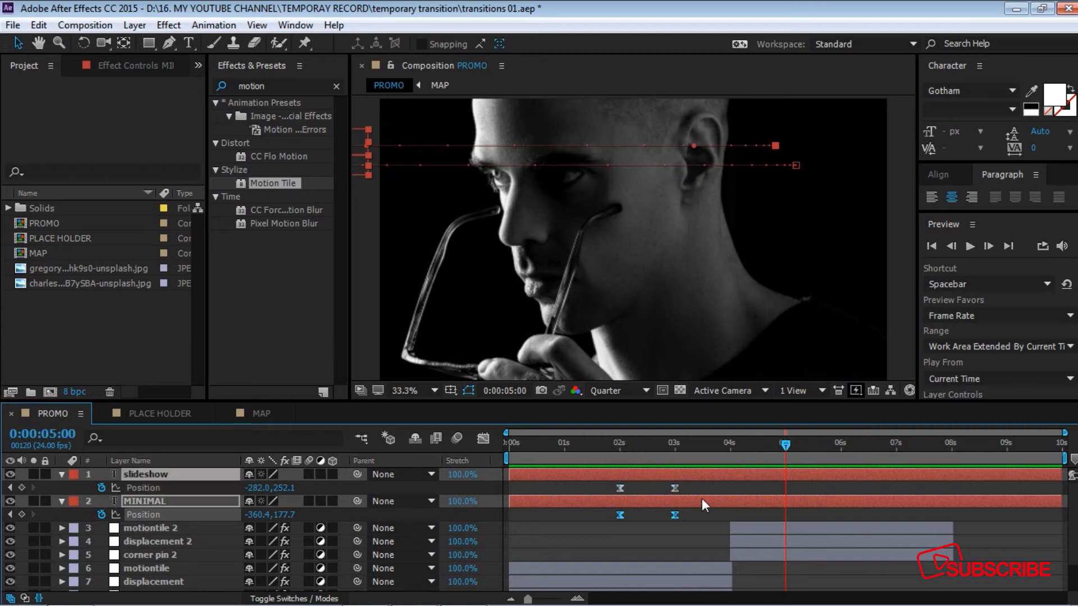
key("u")
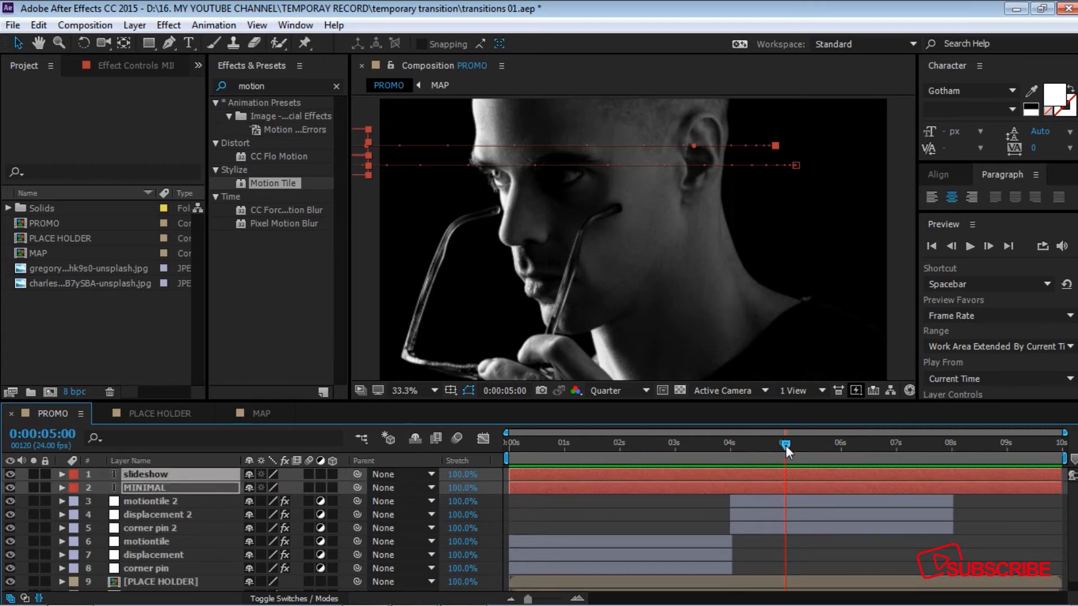
mouse_move(786, 446)
left_mouse_down()
mouse_move(730, 453)
mouse_move(787, 456)
left_mouse_up()
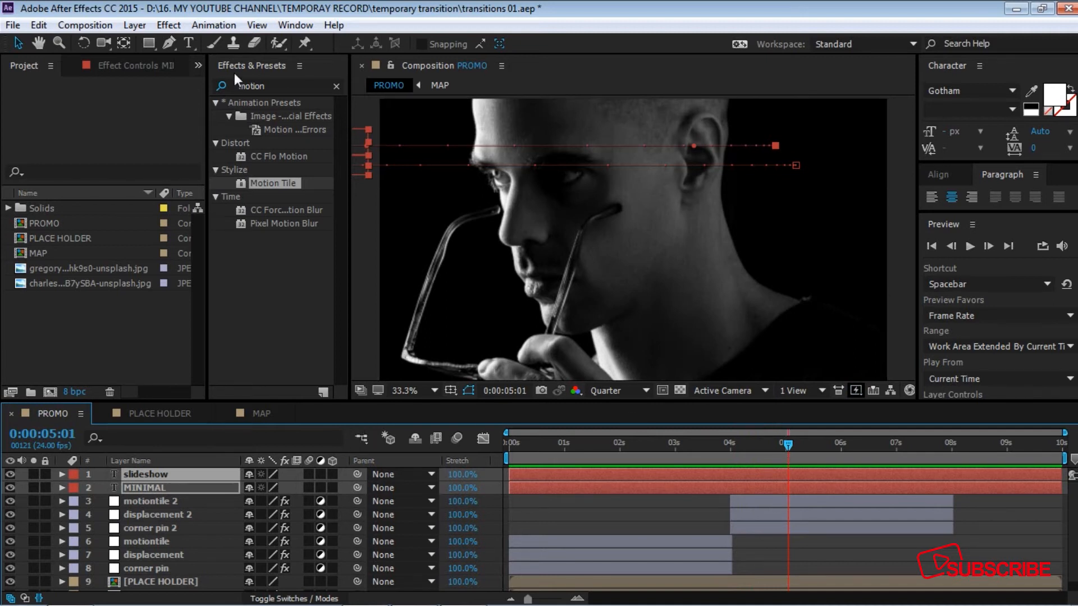
left_click(190, 44)
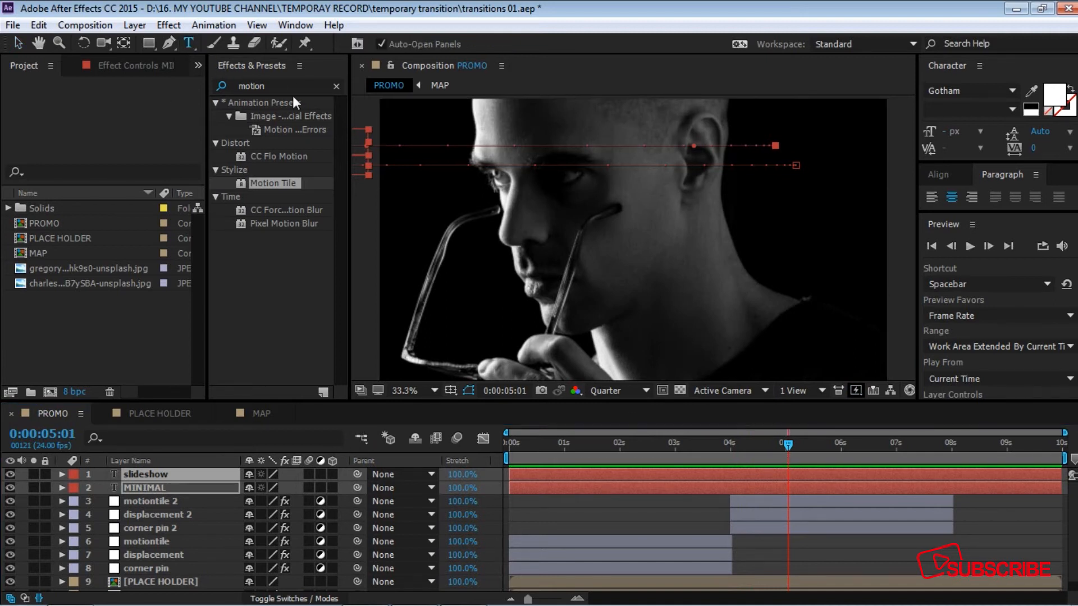
left_click(716, 134)
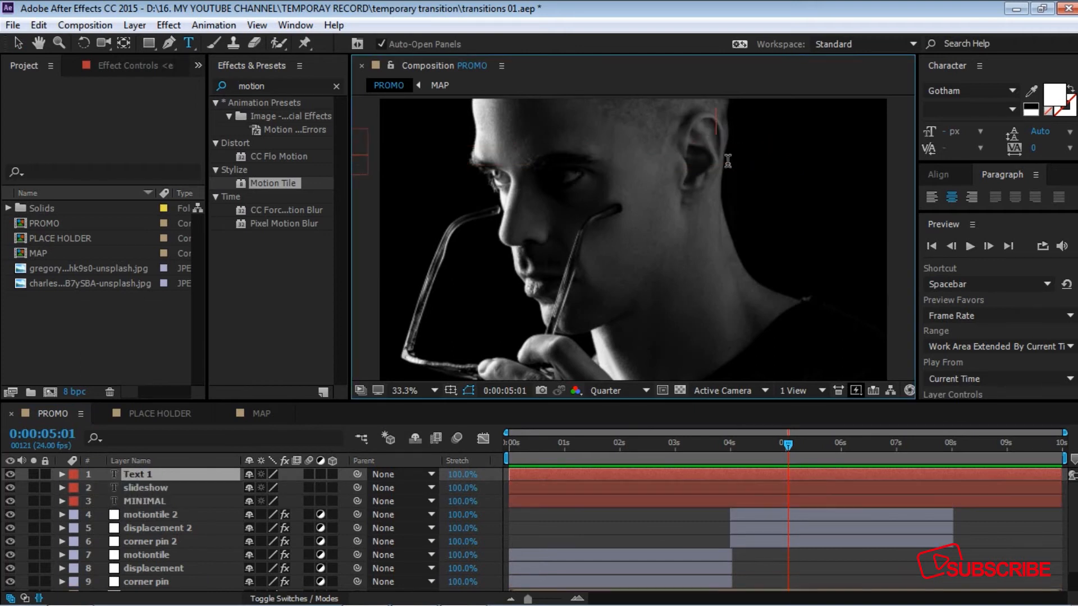
left_click_drag(955, 131, 967, 133)
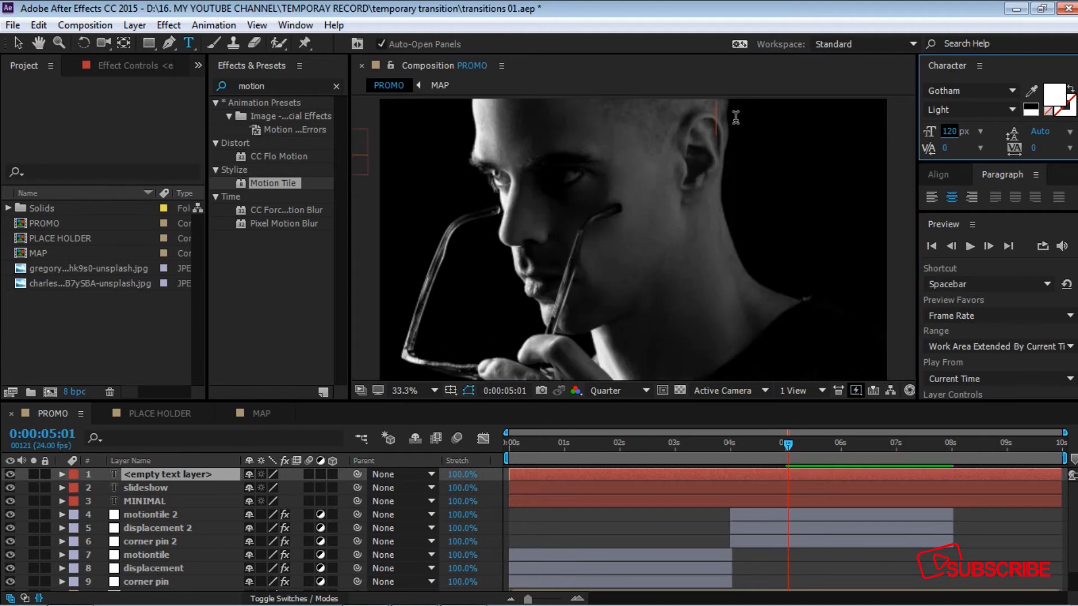
type("ELE")
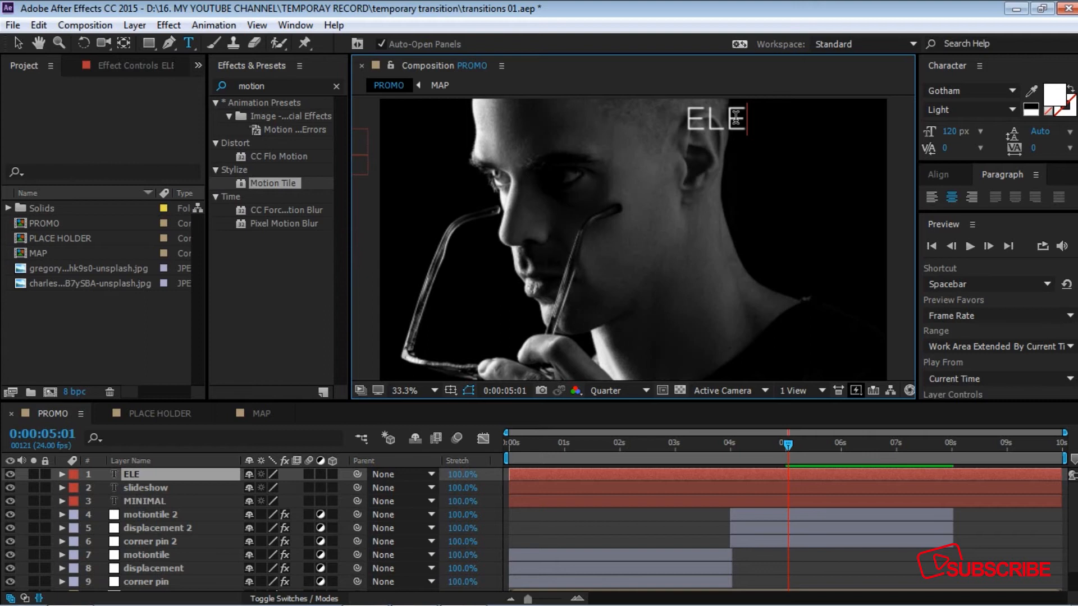
type("GANT")
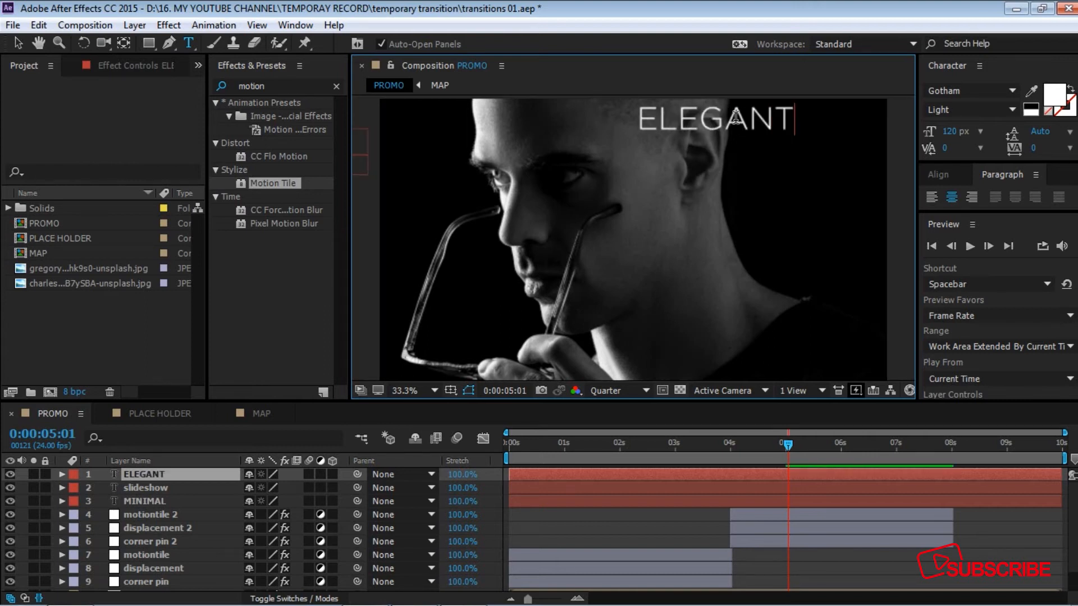
Center the ELEGANT layer's anchor point on its text and position it in the upper-right area of the second portrait.
left_click(18, 44)
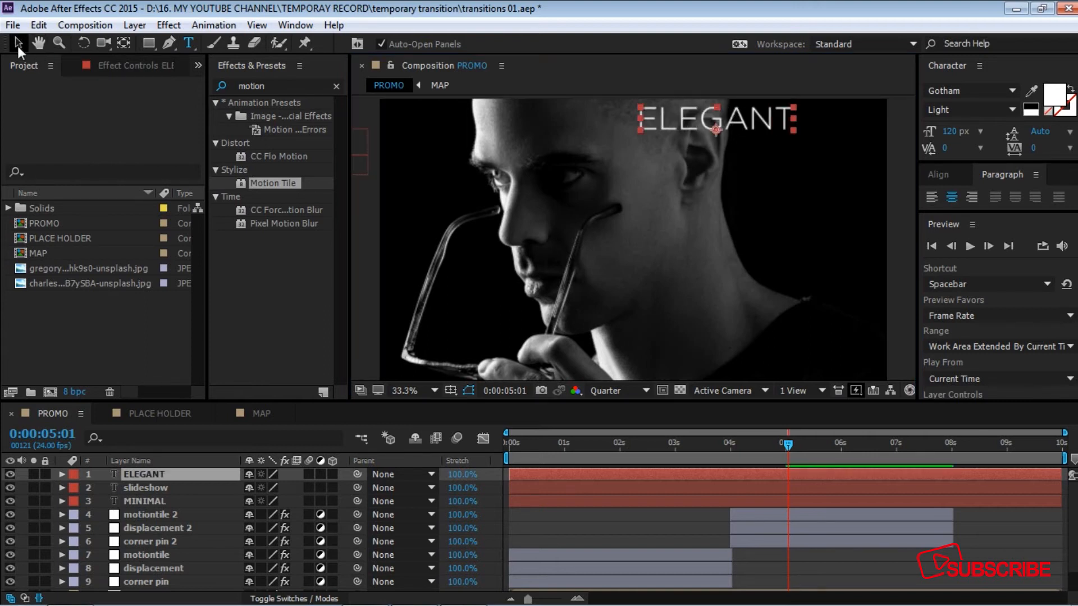
left_click(121, 41)
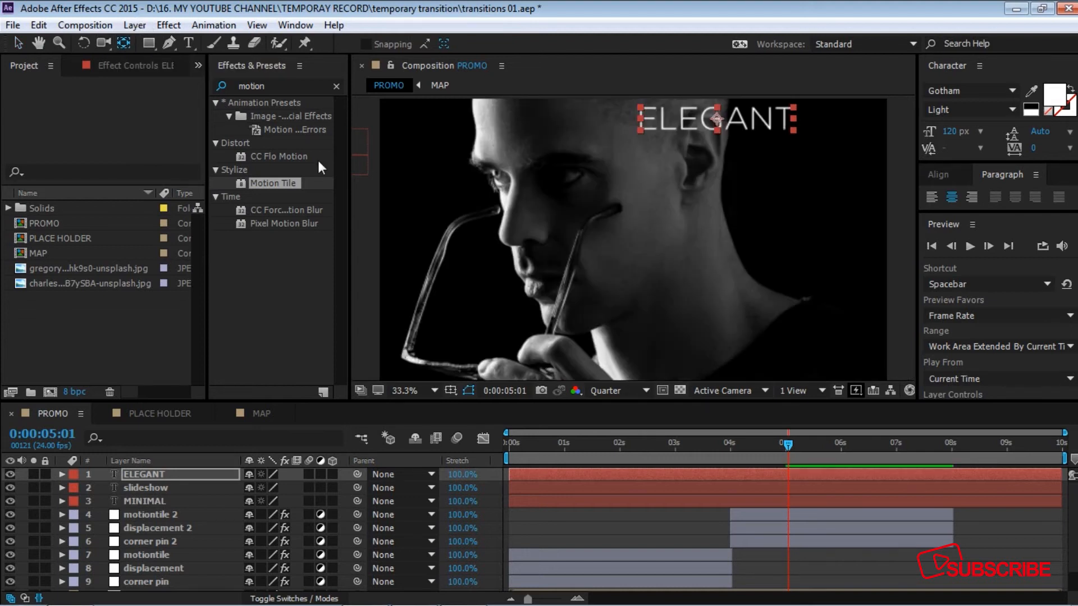
left_click(17, 43)
left_click_drag(774, 116, 823, 137)
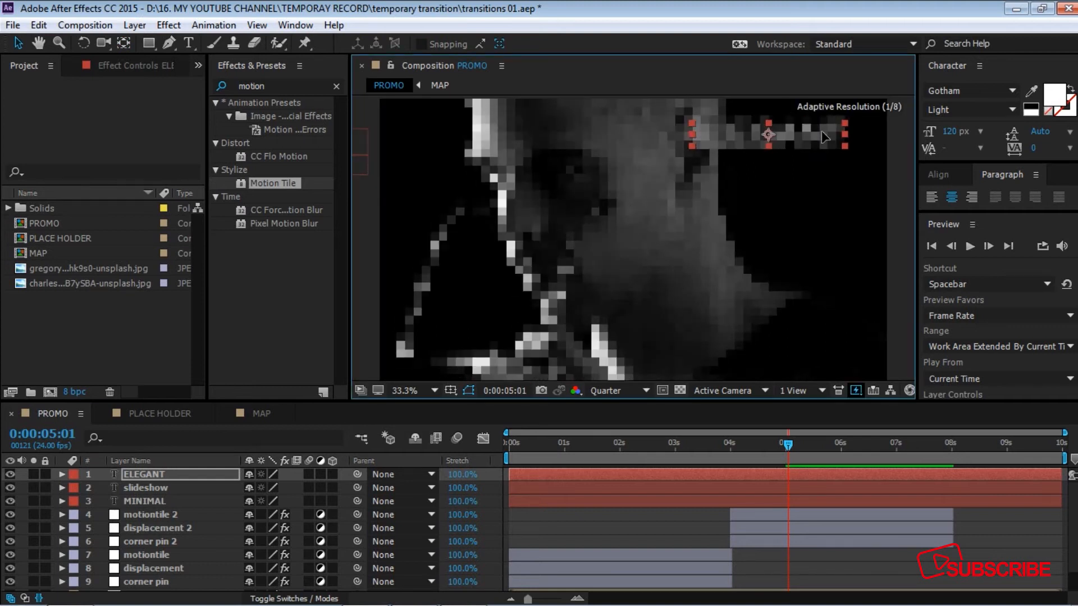
Duplicate the ELEGANT text layer and place the copy directly below the original.
left_click(141, 476)
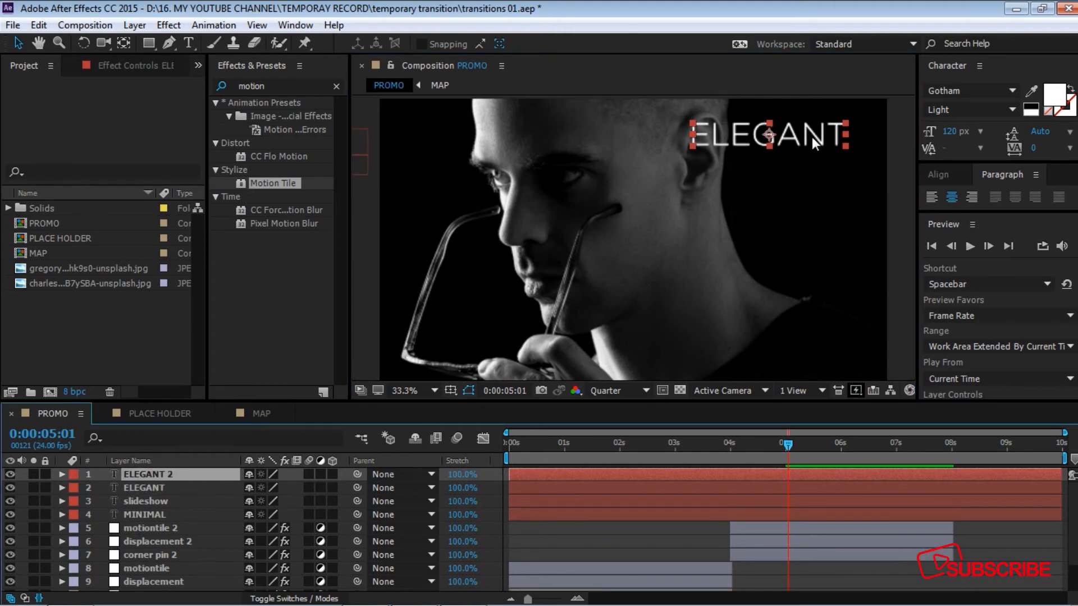
left_click_drag(814, 132, 815, 164)
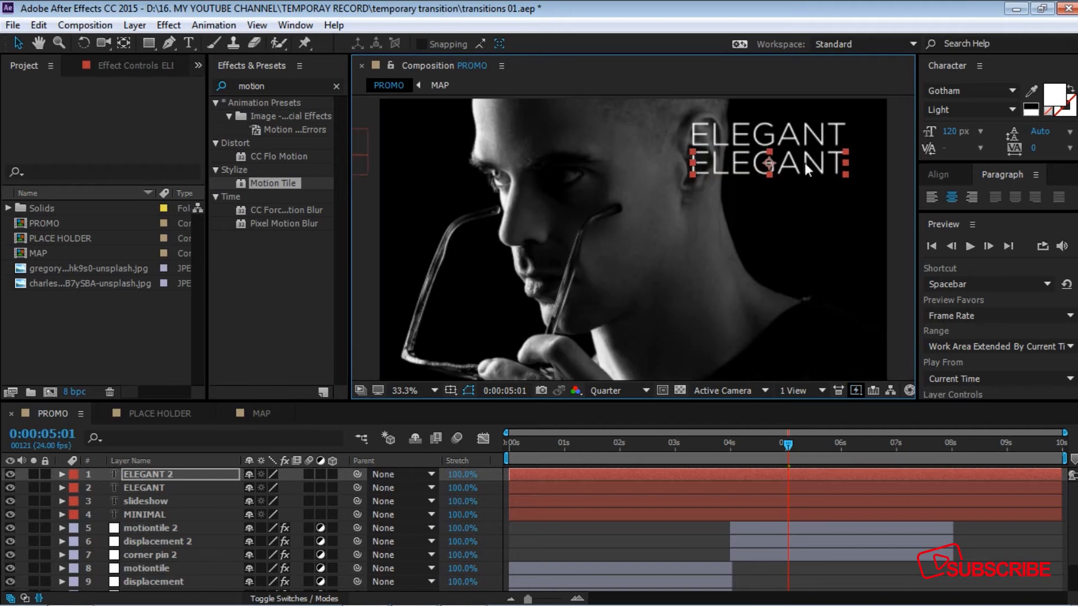
Replace the lower ELEGANT copy's text with "slideshow", reduce its size to 99 px, and tuck it closely beneath ELEGANT.
key("ctrl+t")
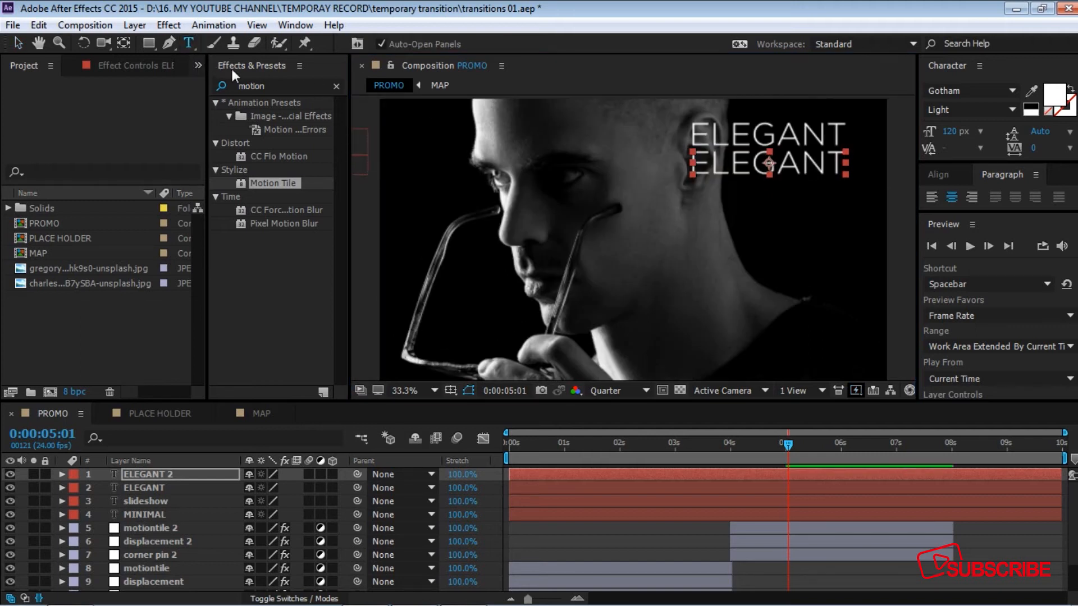
left_click(837, 166)
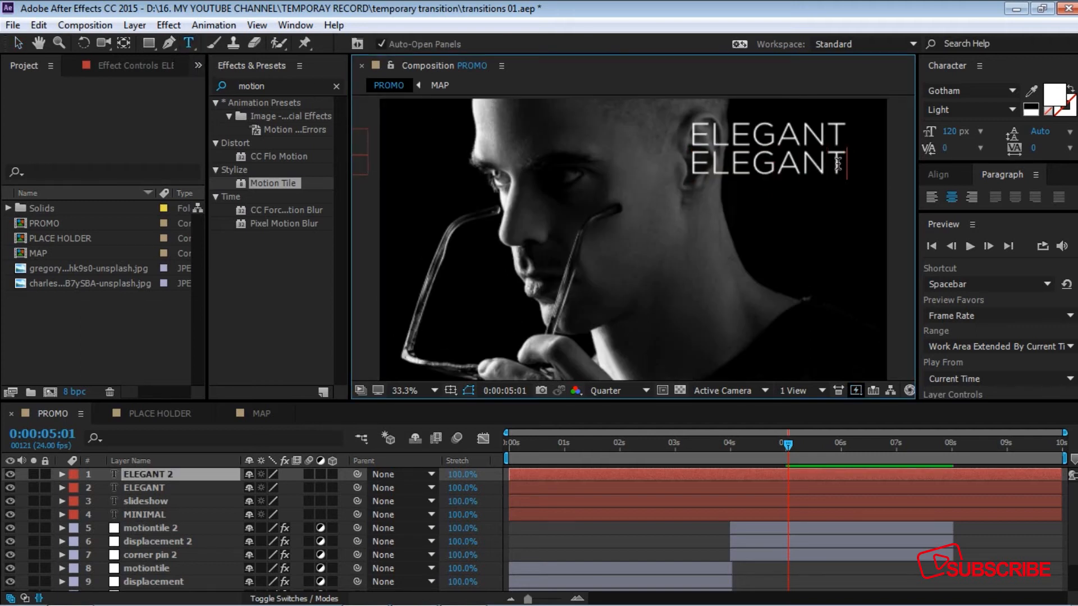
key("shift+Left")
key("shift+Left")
key("shift+Left")
key("shift+Left")
key("shift+Left")
key("shift+Left")
key("shift+Left")
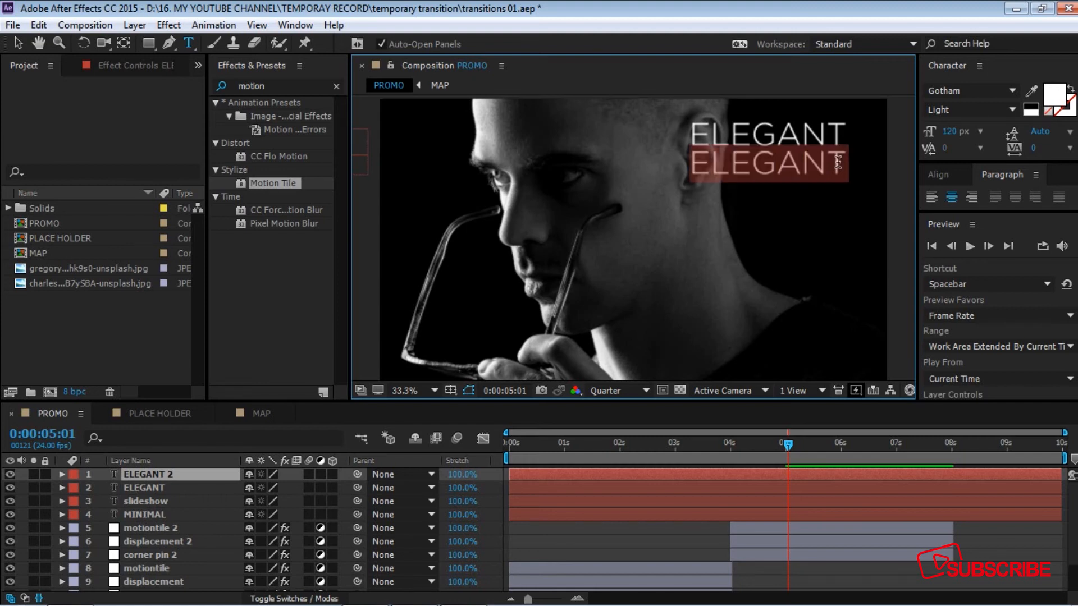
type("slide")
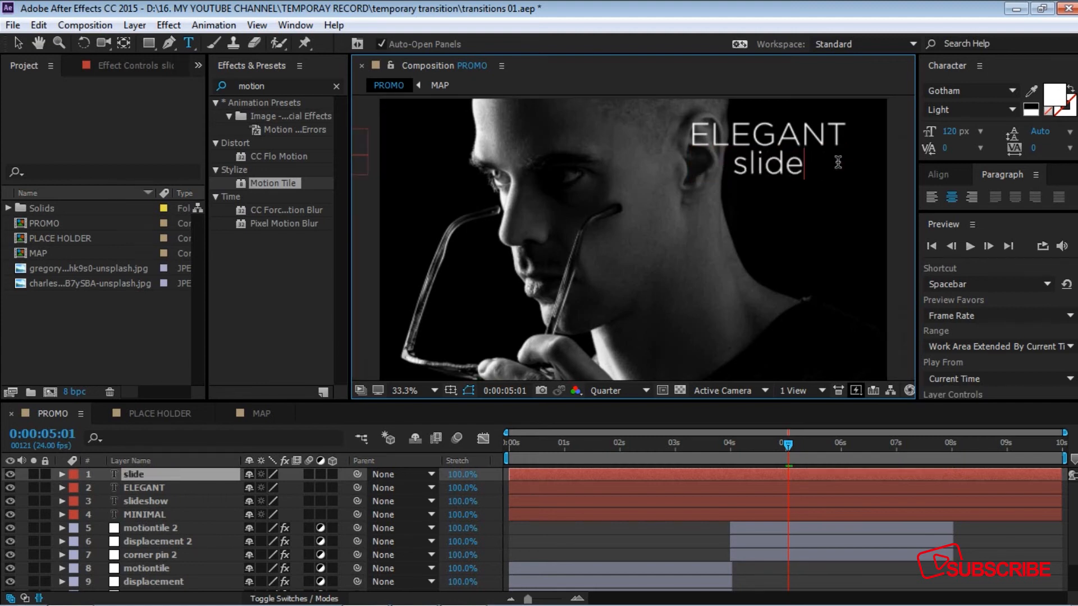
type("show")
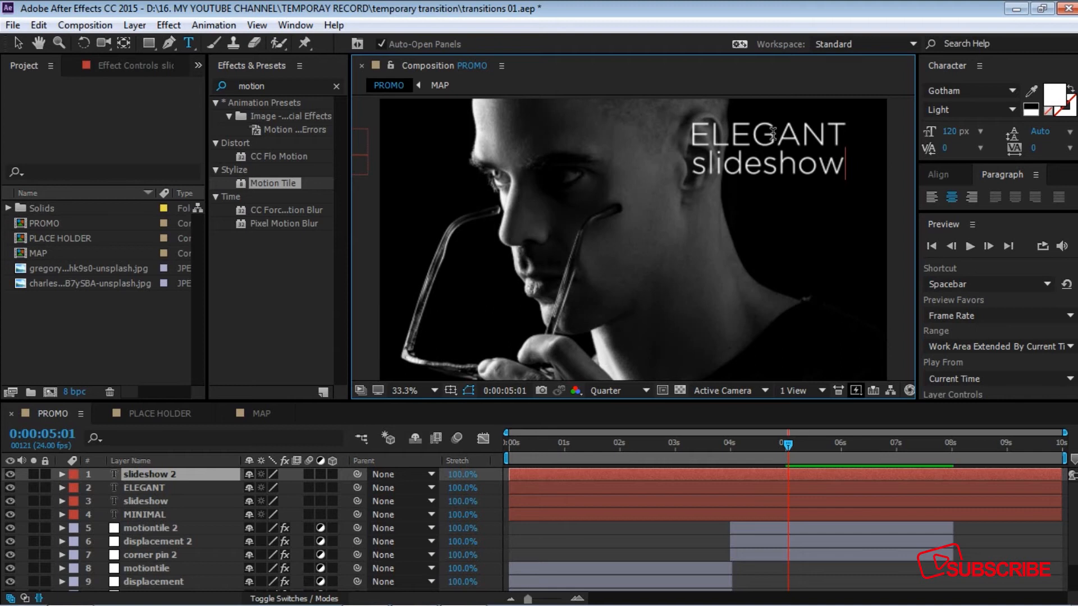
left_click(19, 43)
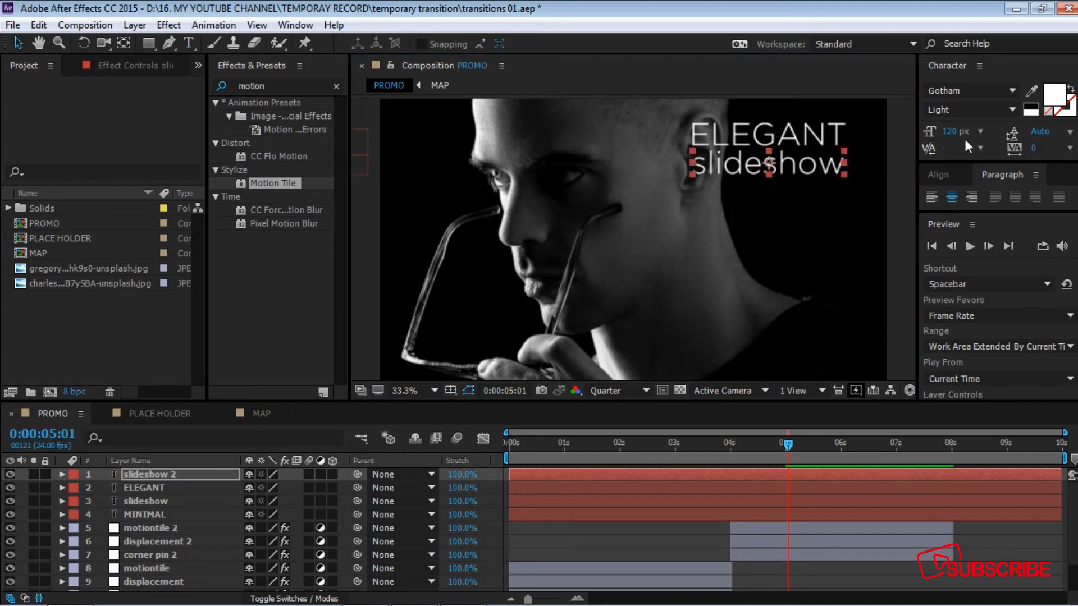
left_click_drag(957, 132, 823, 165)
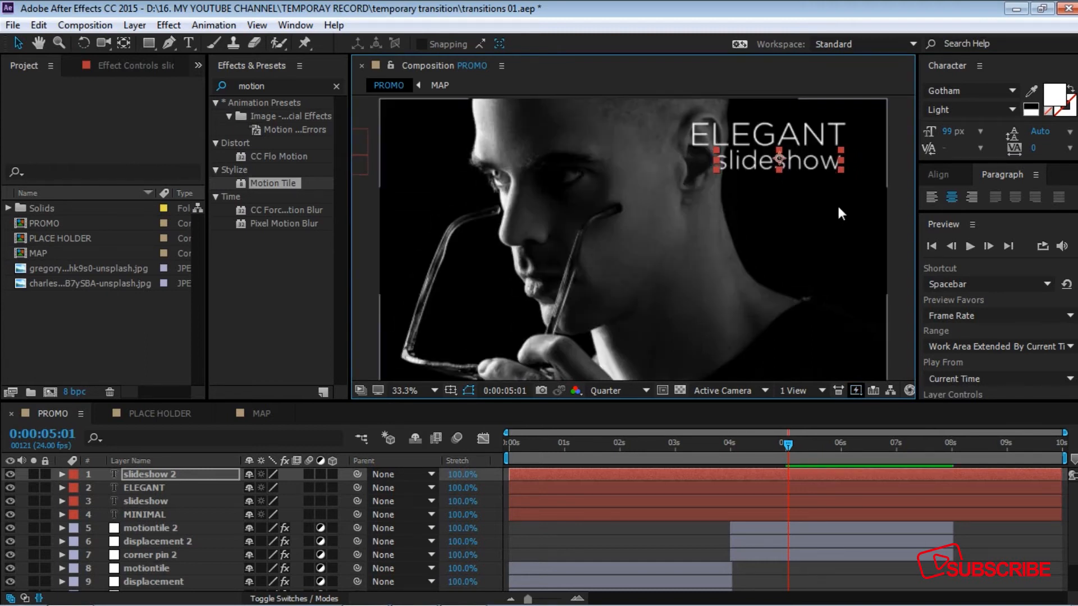
Show the title/action-safe guides and set the ELEGANT text's font style to Bold.
left_click(468, 391)
left_click(483, 405)
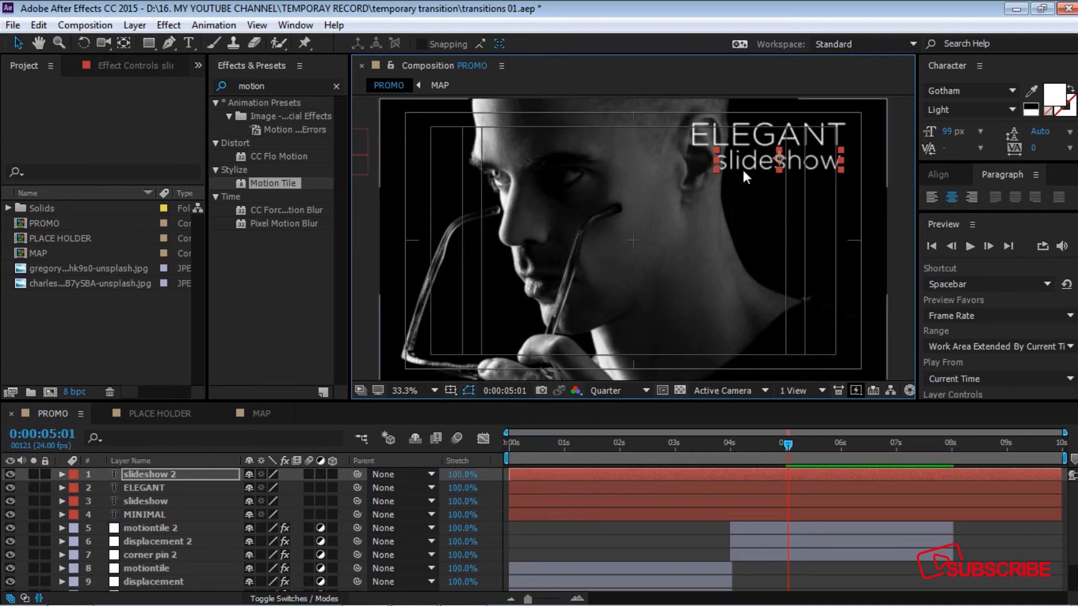
left_click(746, 139)
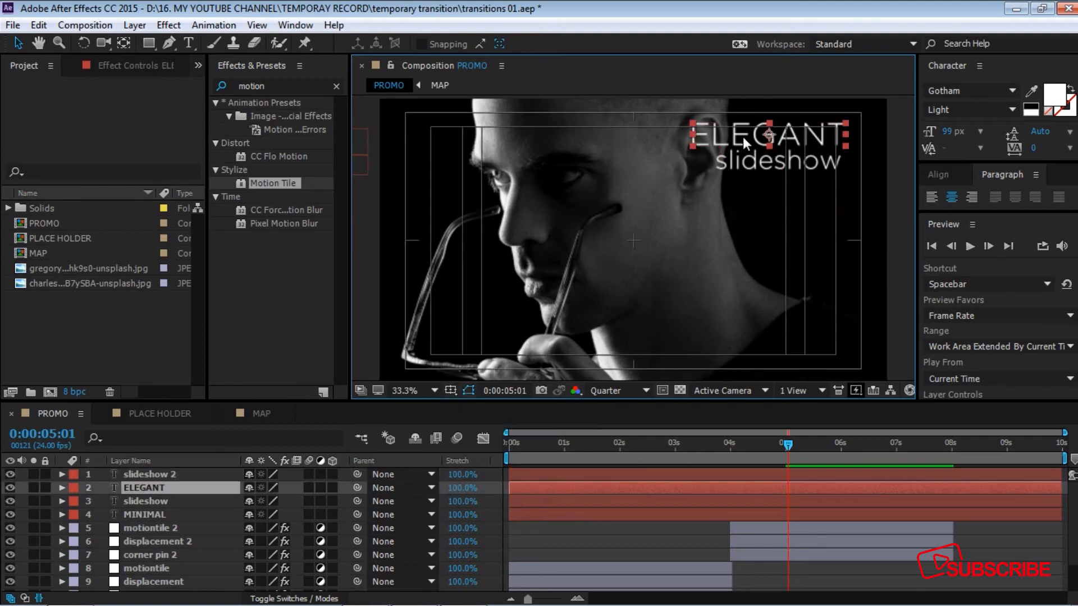
left_click(1008, 109)
left_click(971, 219)
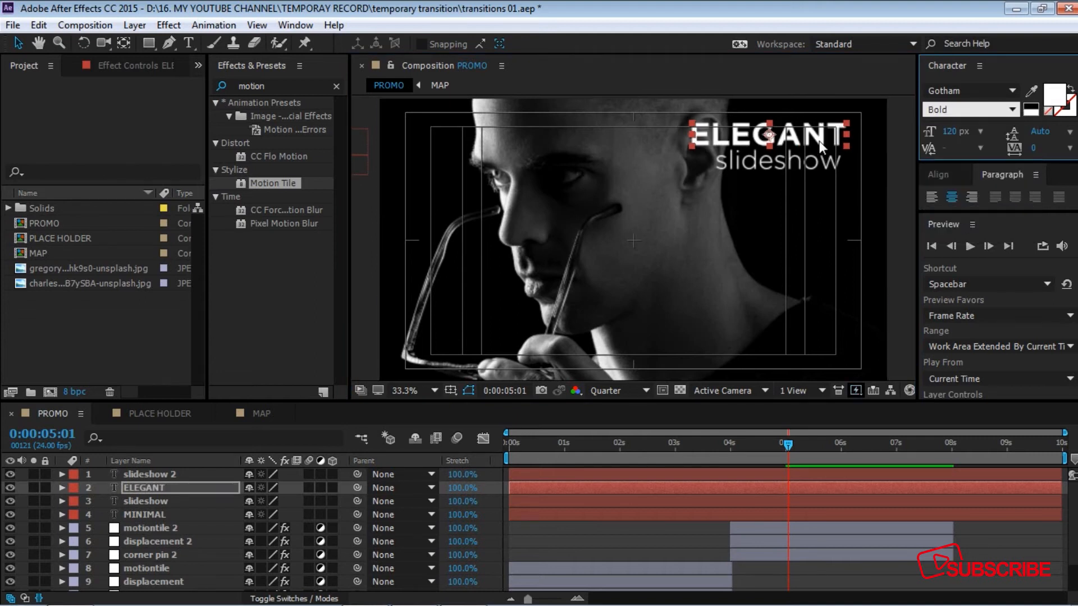
Move ELEGANT and its slideshow subtitle together slightly down and right using the title/action-safe guides, and hide the guides.
left_click(819, 163, "shift")
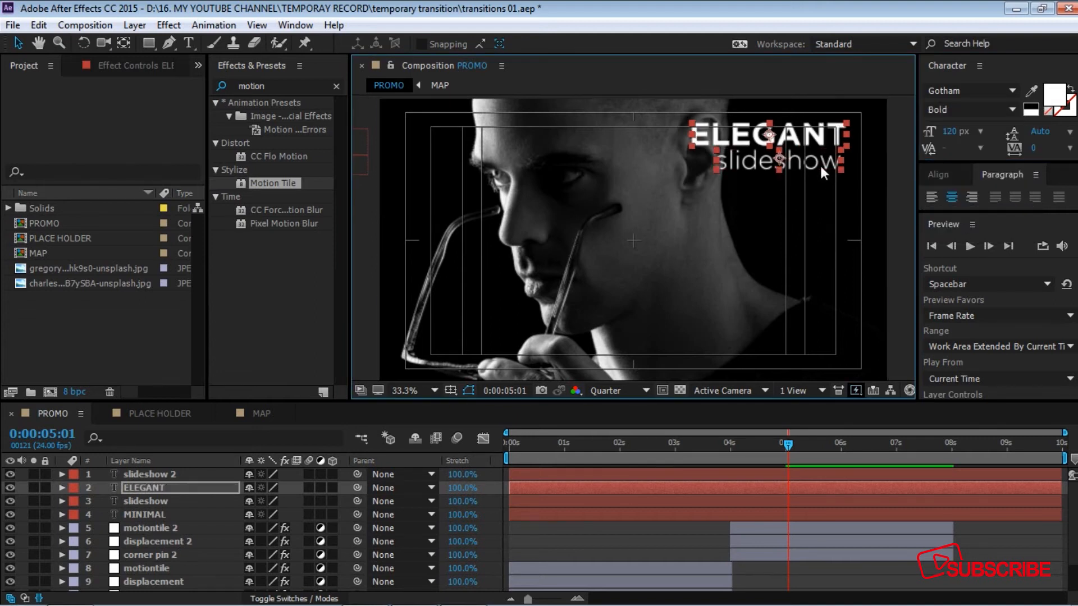
left_click_drag(820, 139, 829, 148)
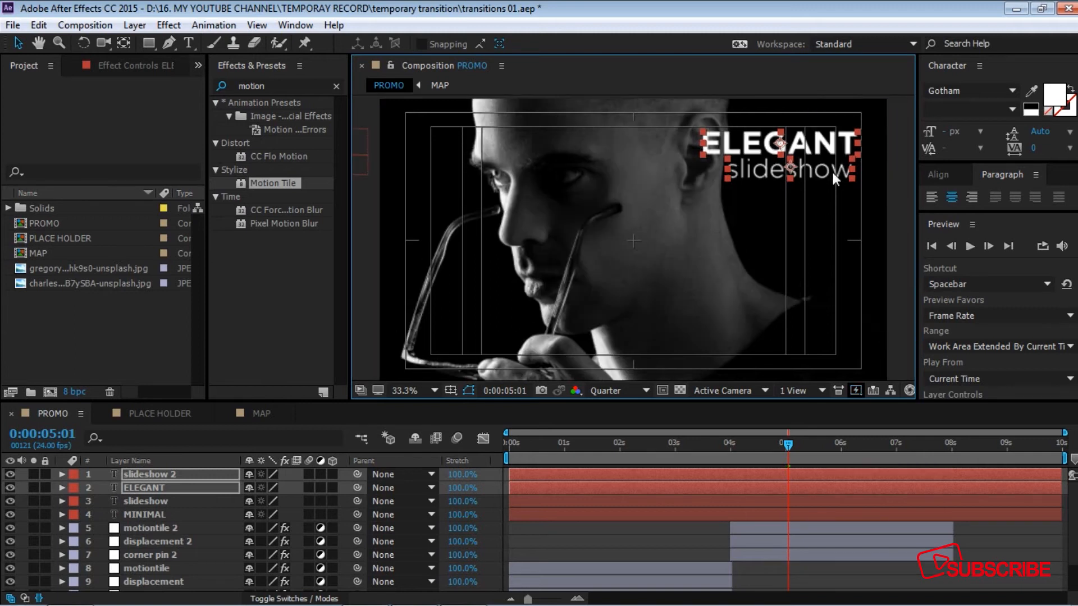
left_click(453, 390)
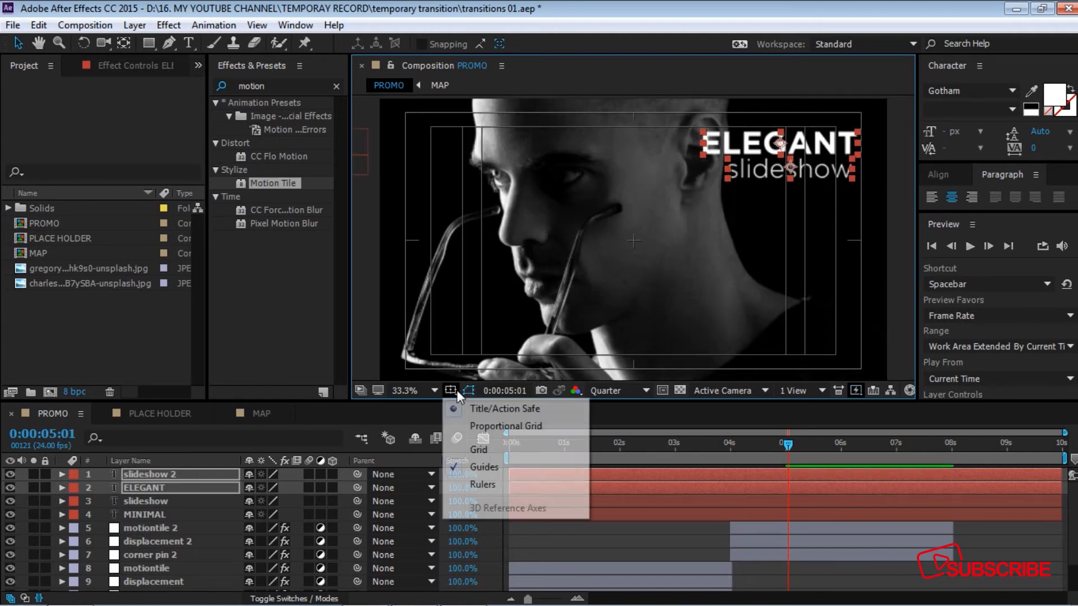
left_click(478, 409)
left_click(901, 163)
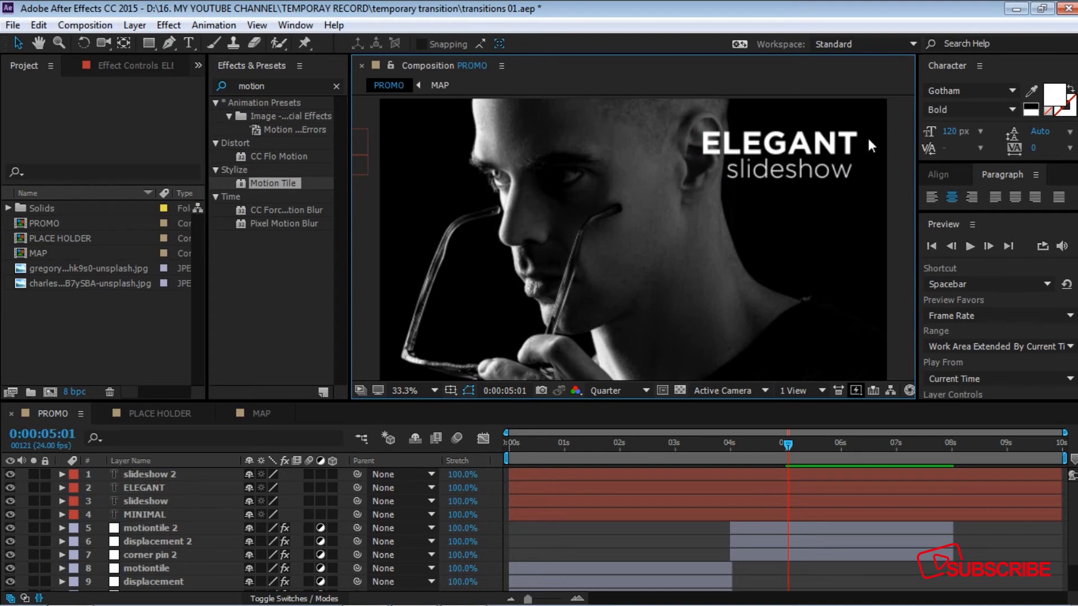
Select ELEGANT and its slideshow subtitle together and reveal their Position properties.
left_click(825, 147)
left_click(804, 174, "shift")
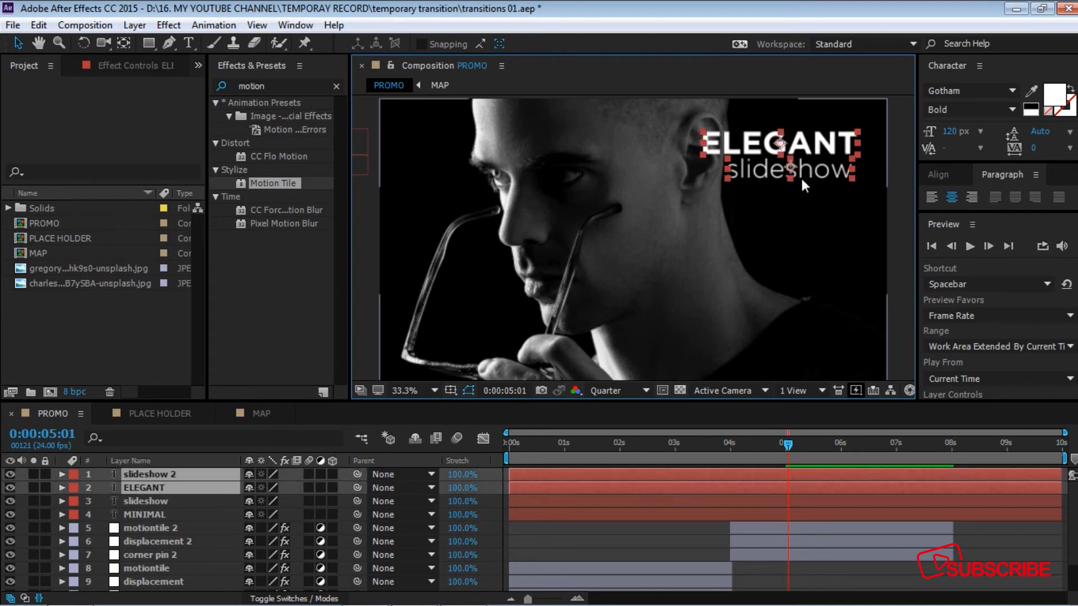
key("p")
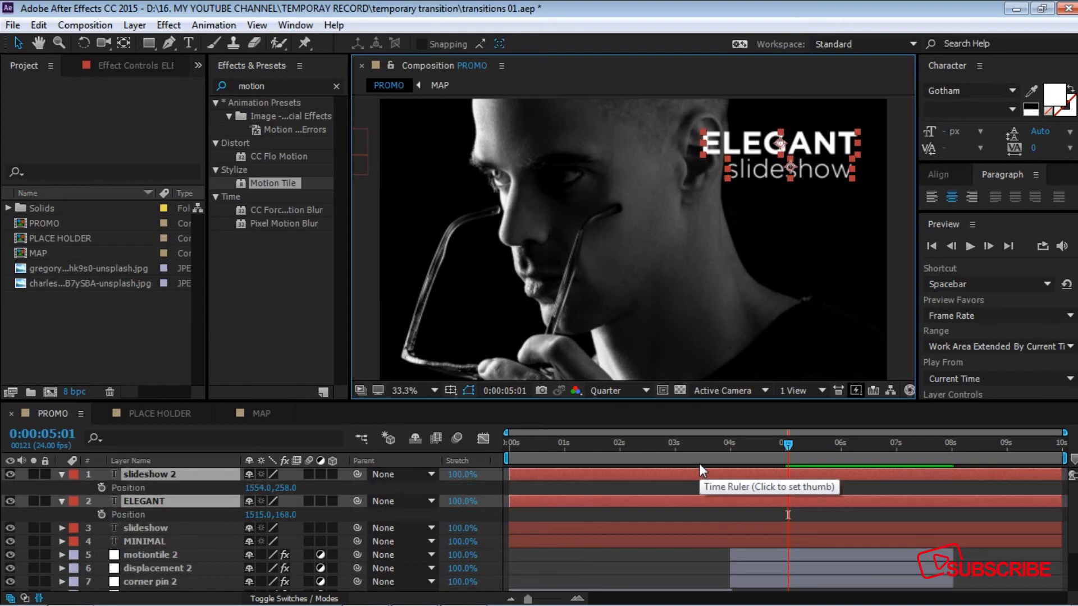
left_click(101, 489)
left_click(102, 515)
key("ctrl+z")
key("ctrl+z")
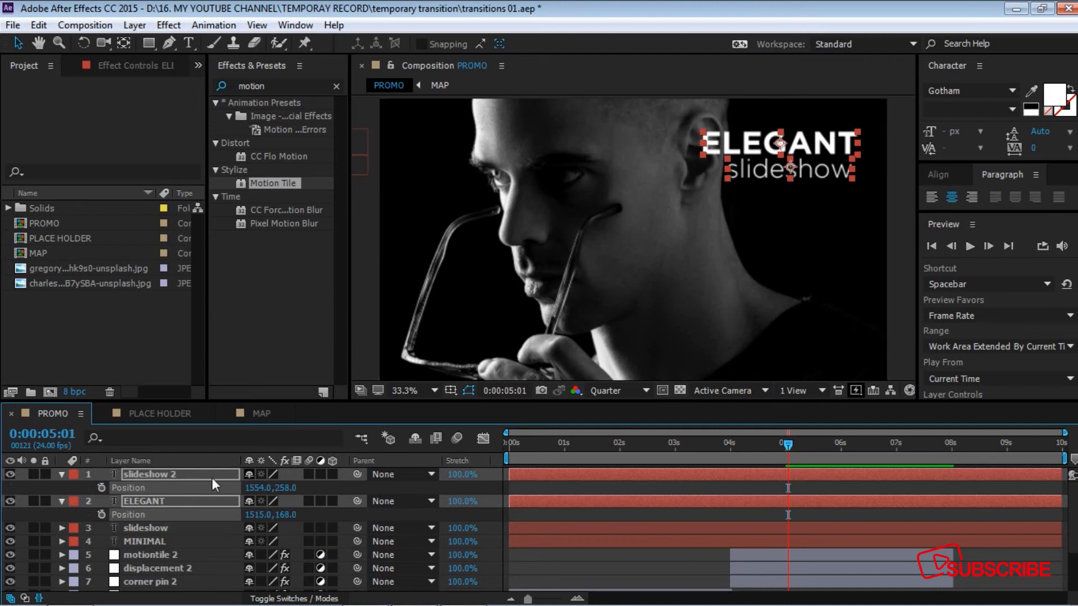
Keyframe both titles' Position at 0:00:05:01, and at 0:00:04:00 move them straight up out of the frame.
left_click(100, 489)
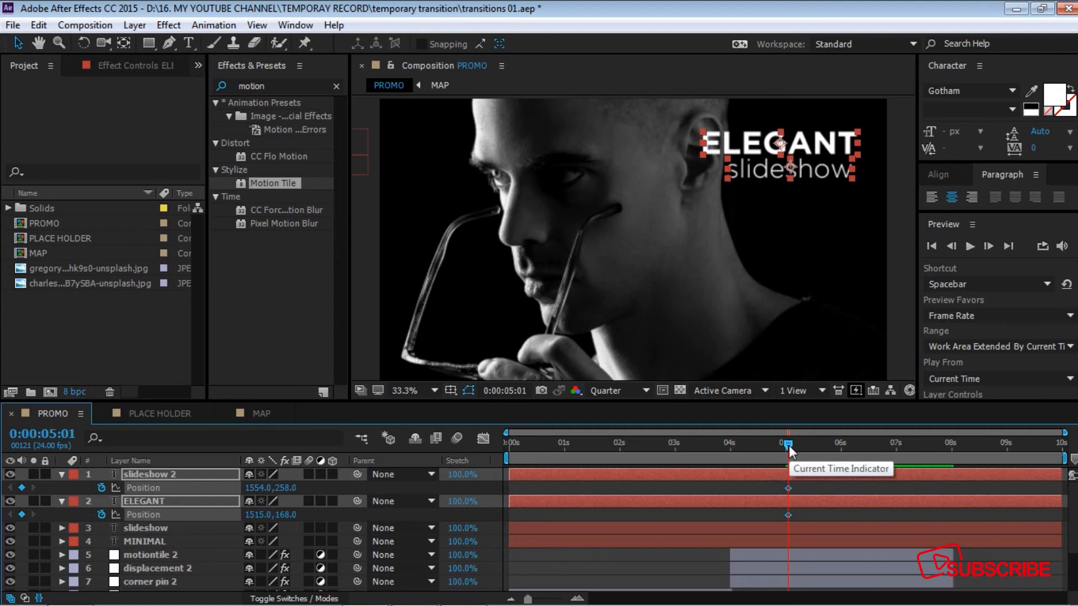
left_click_drag(789, 445, 730, 447)
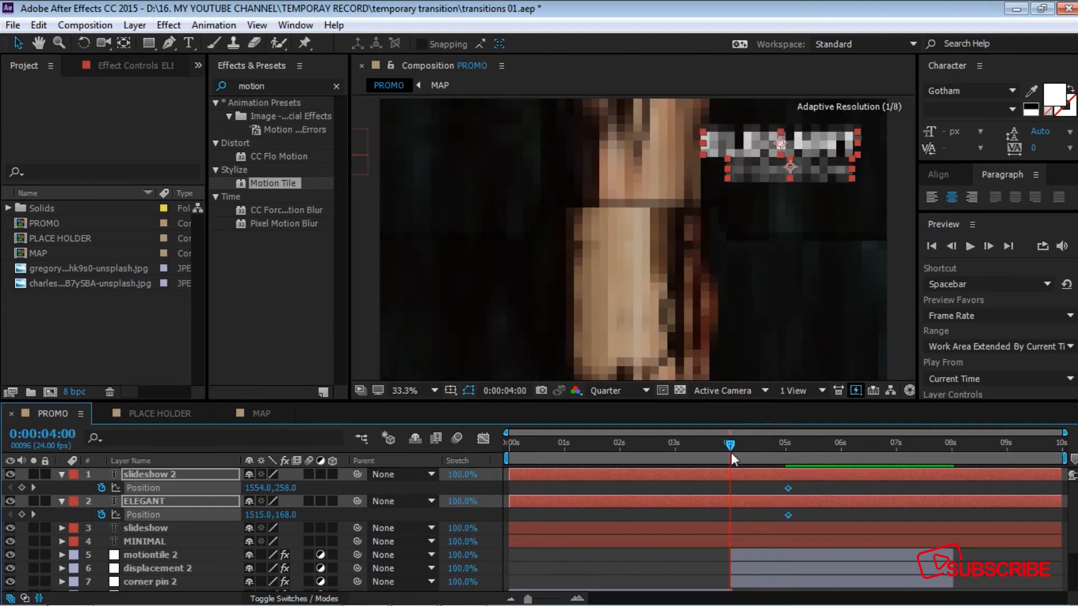
left_click(803, 150)
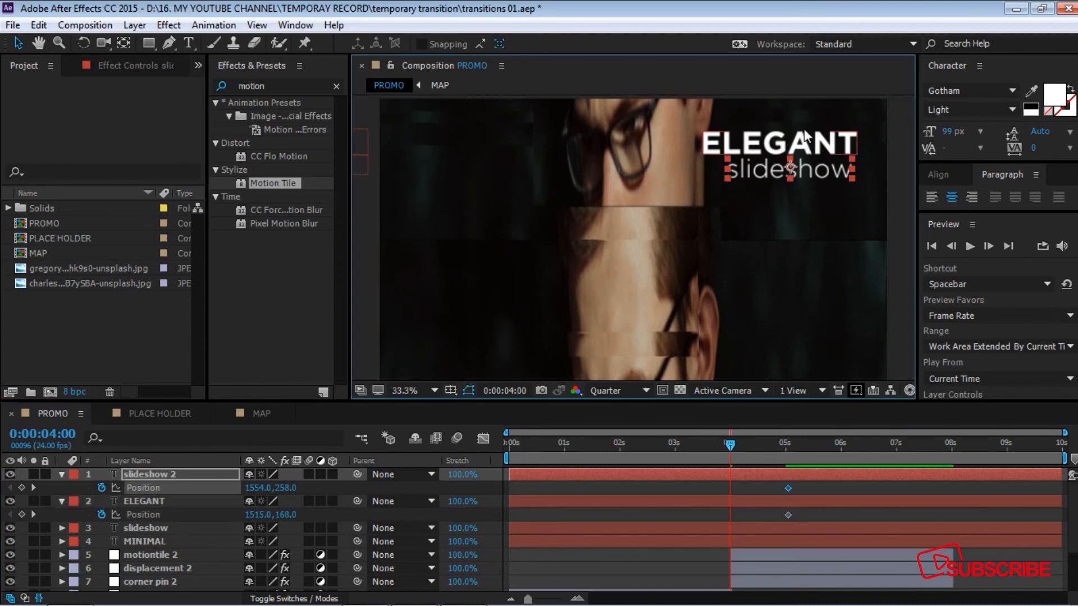
left_click(802, 148, "shift")
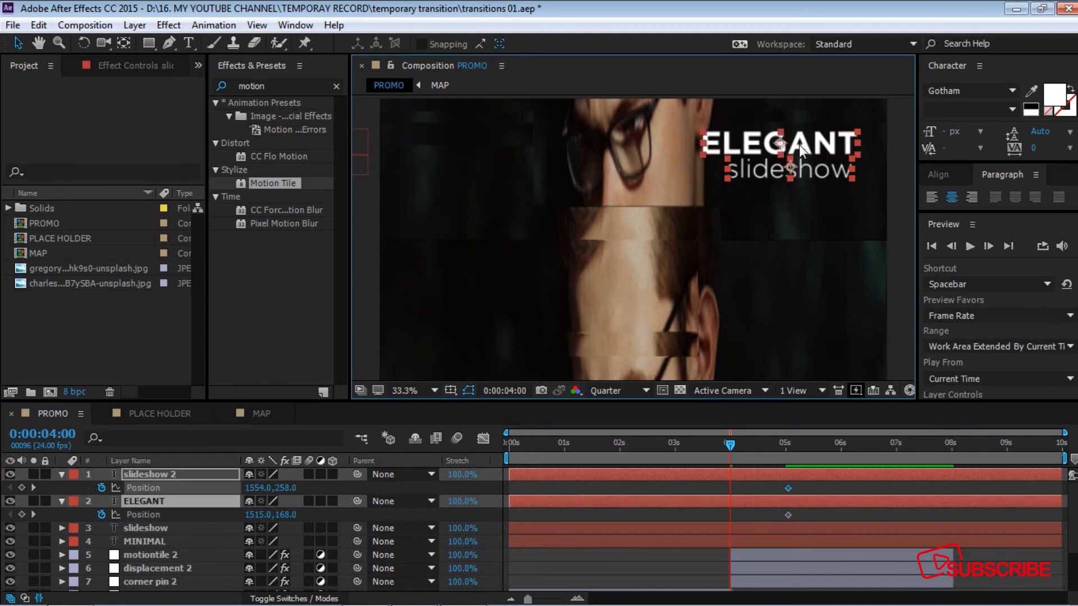
left_click_drag(800, 146, 807, 60)
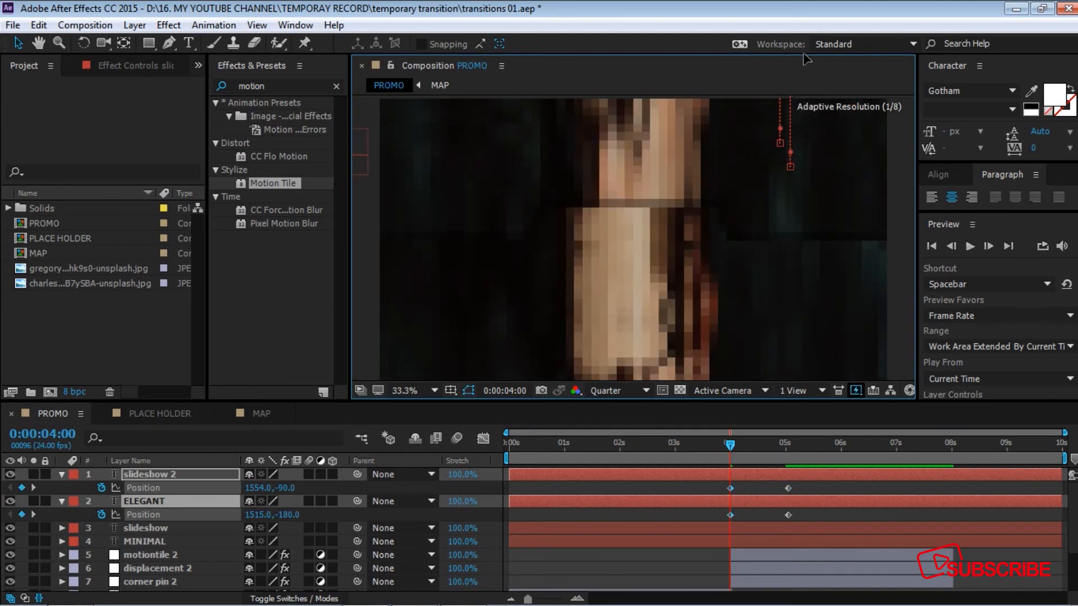
Ease both titles' Position keyframes and pull the speed-graph handles inward to form a sharp central peak.
left_click_drag(730, 445, 833, 457)
left_click_drag(811, 518, 713, 488)
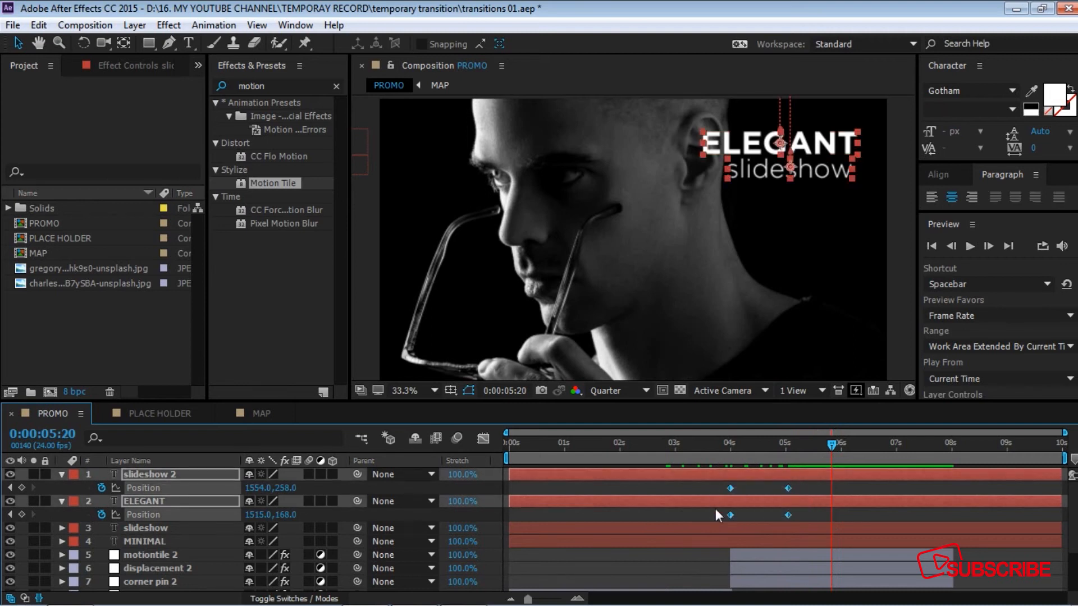
left_click(483, 439)
left_click_drag(707, 534, 819, 568)
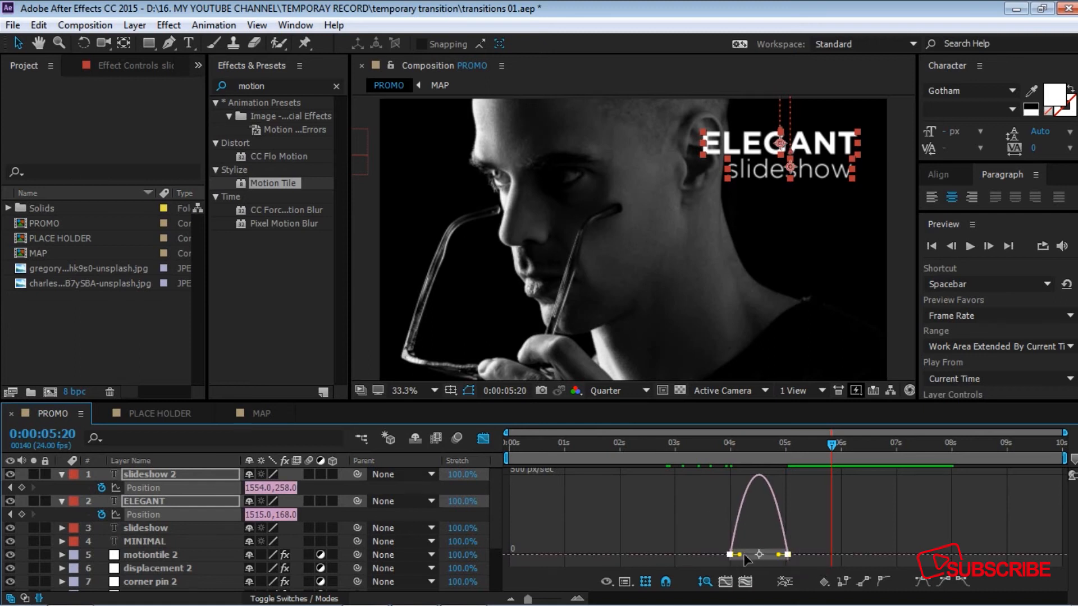
left_click_drag(740, 556, 764, 557)
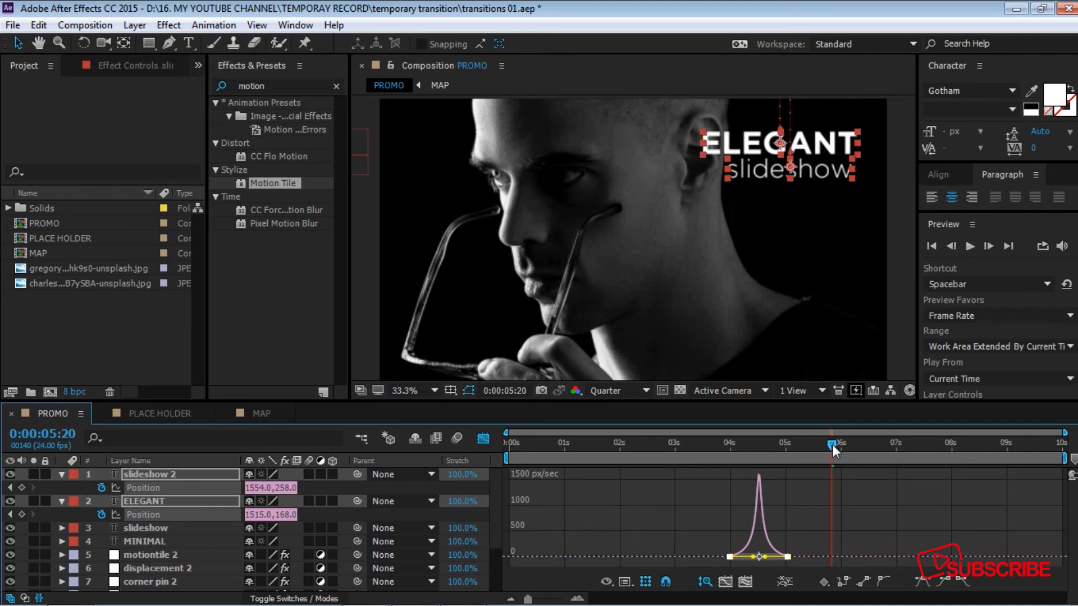
left_click(488, 435)
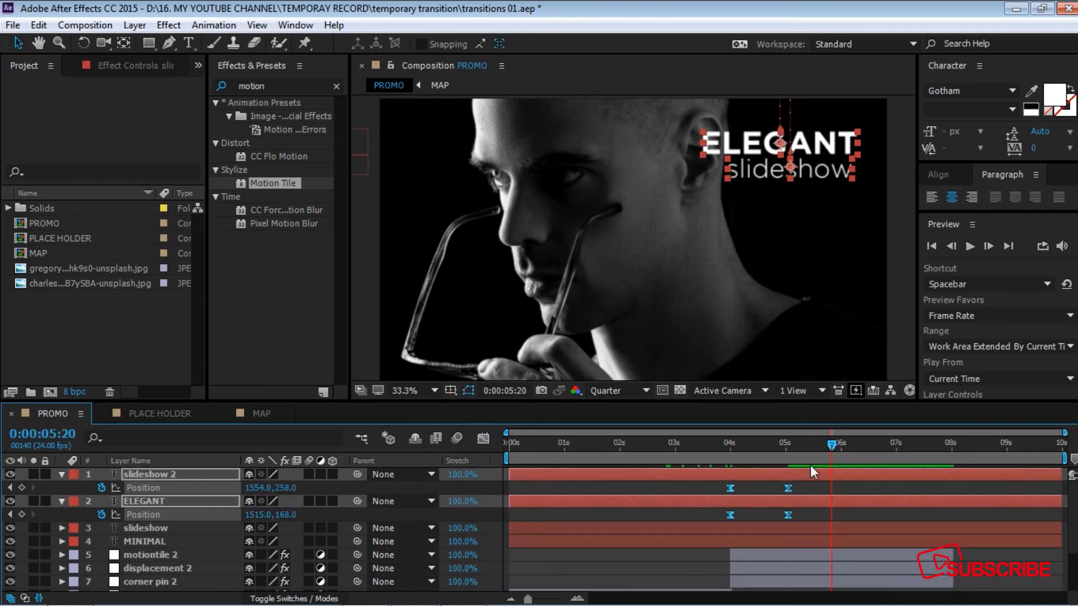
Collapse the ELEGANT and slideshow 2 layers' properties and preview the composition from the start.
key("u")
left_click_drag(835, 446, 490, 445)
key("space")
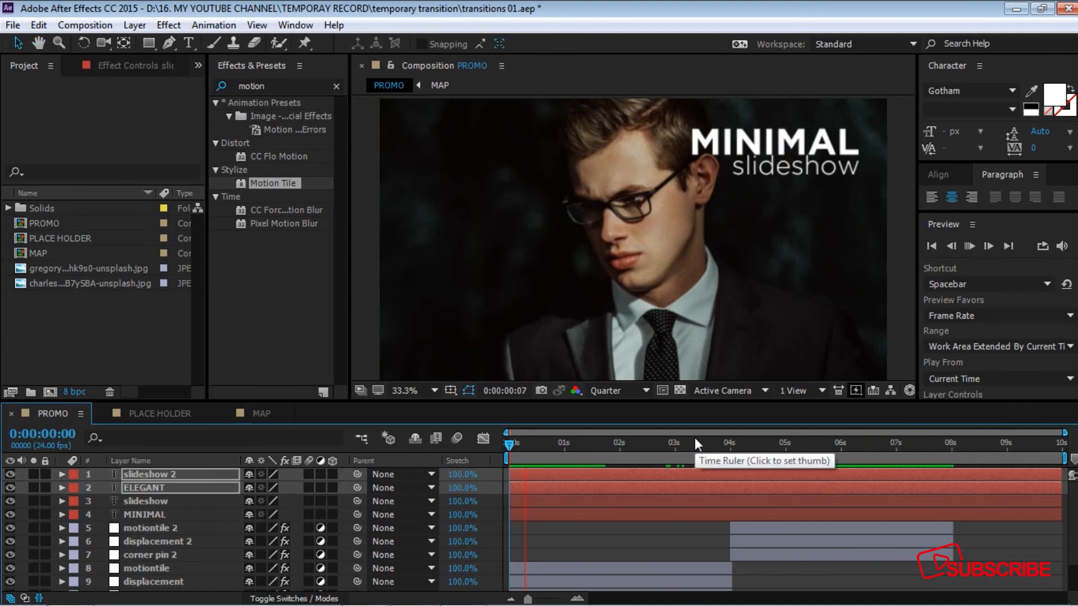
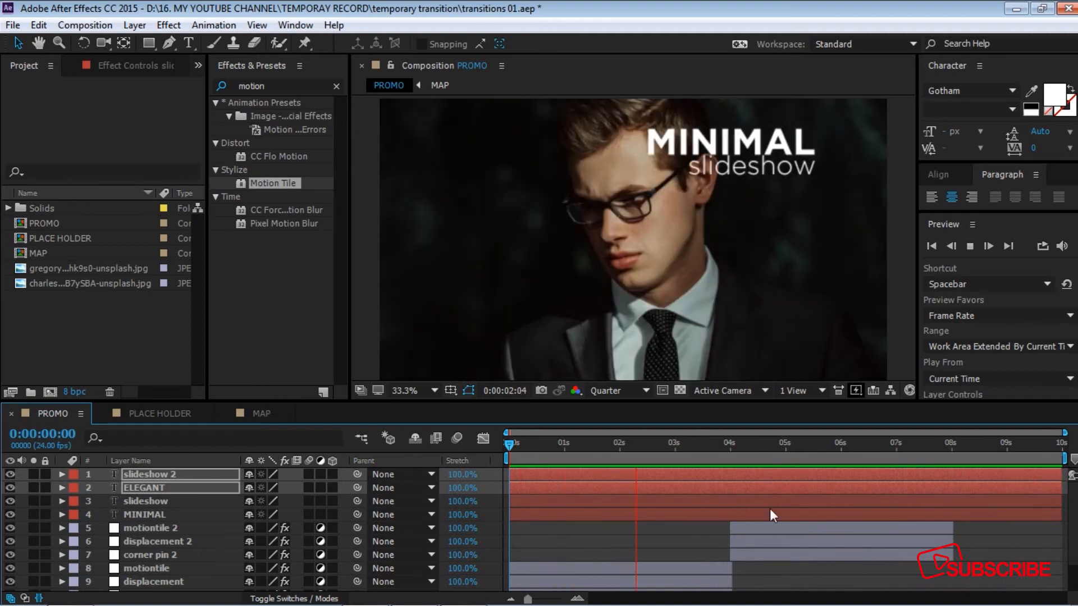
key("space")
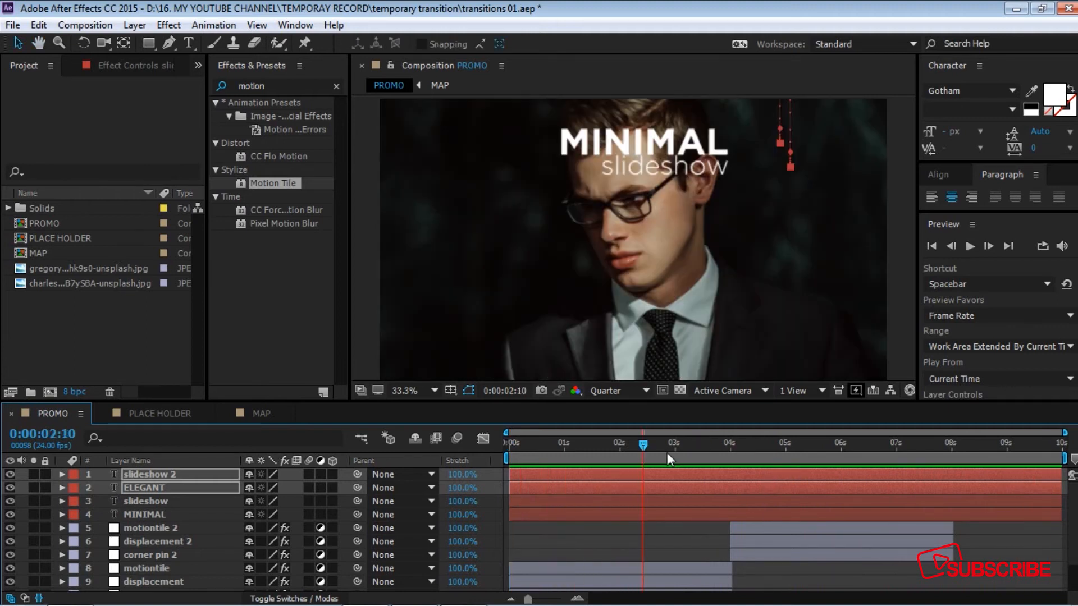
Shift the MINIMAL and first slideshow layers' Position keyframes so the exit runs from about 3 s to 4 s, and preview the composition.
mouse_move(642, 442)
left_mouse_down()
mouse_move(712, 453)
mouse_move(618, 457)
mouse_move(628, 458)
left_mouse_up()
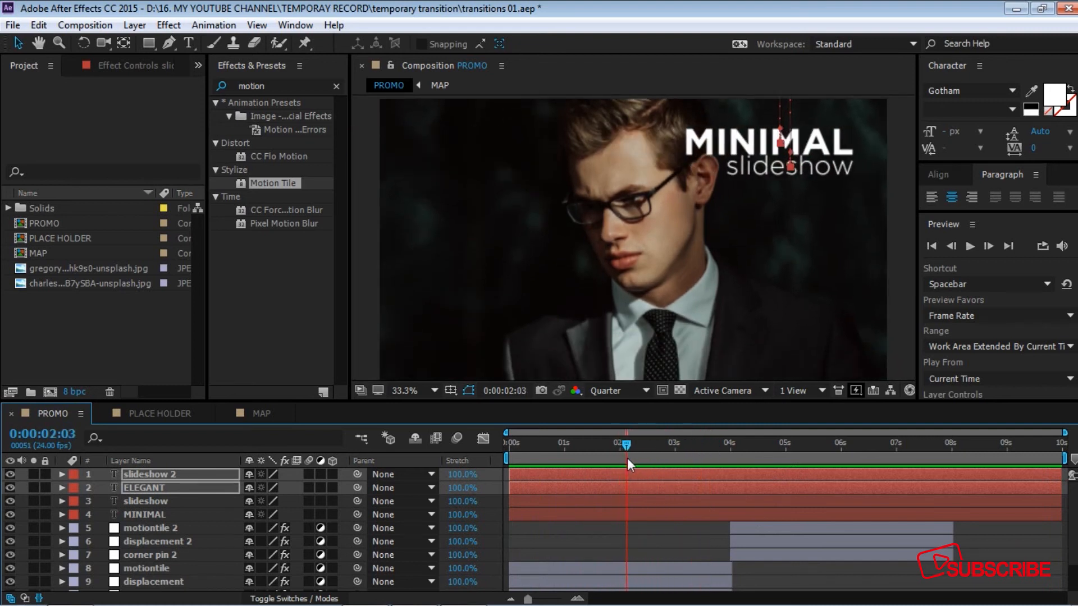
left_click(153, 500)
left_click(150, 515, "ctrl")
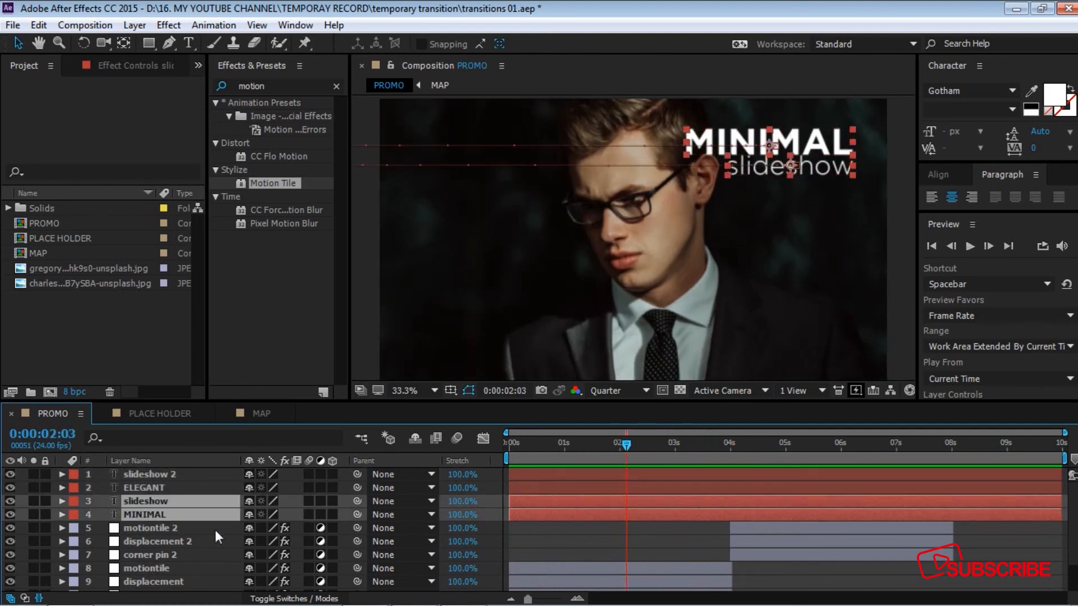
key("p")
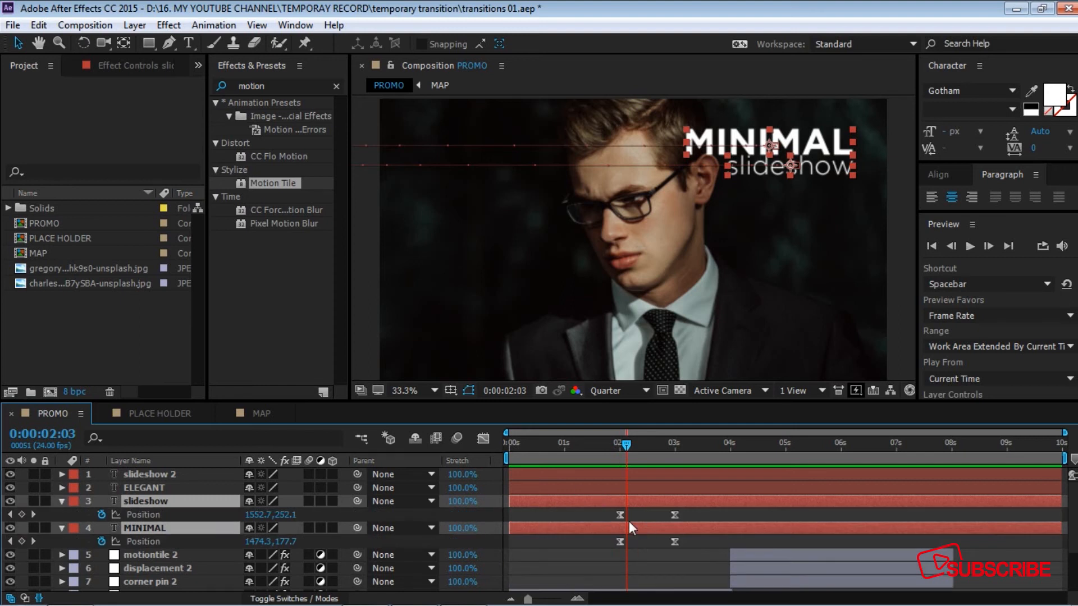
left_click_drag(600, 512, 682, 557)
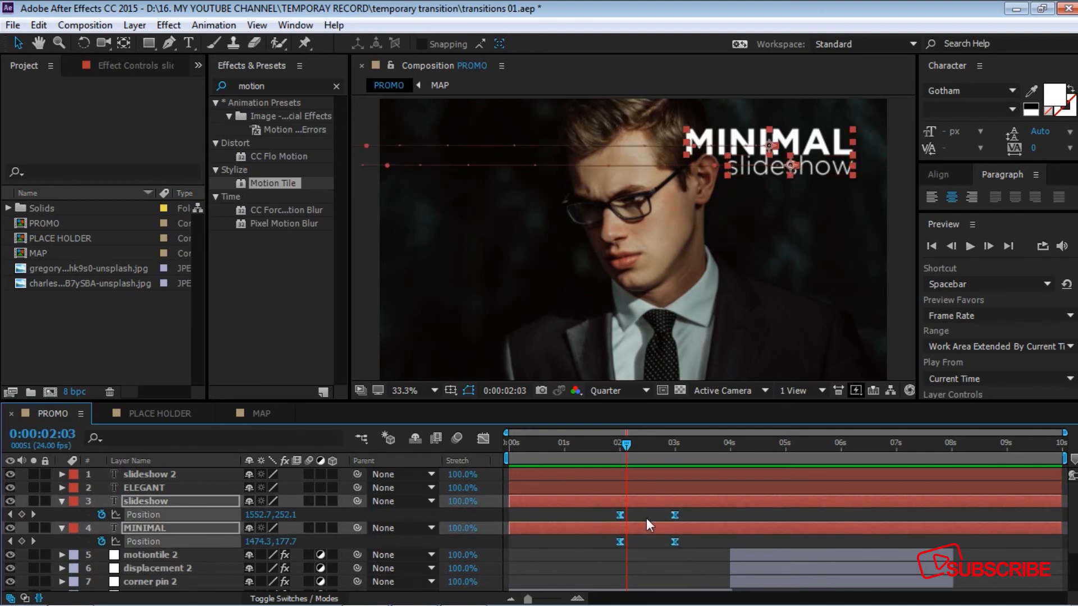
left_click_drag(618, 516, 669, 517)
left_click_drag(624, 446, 483, 447)
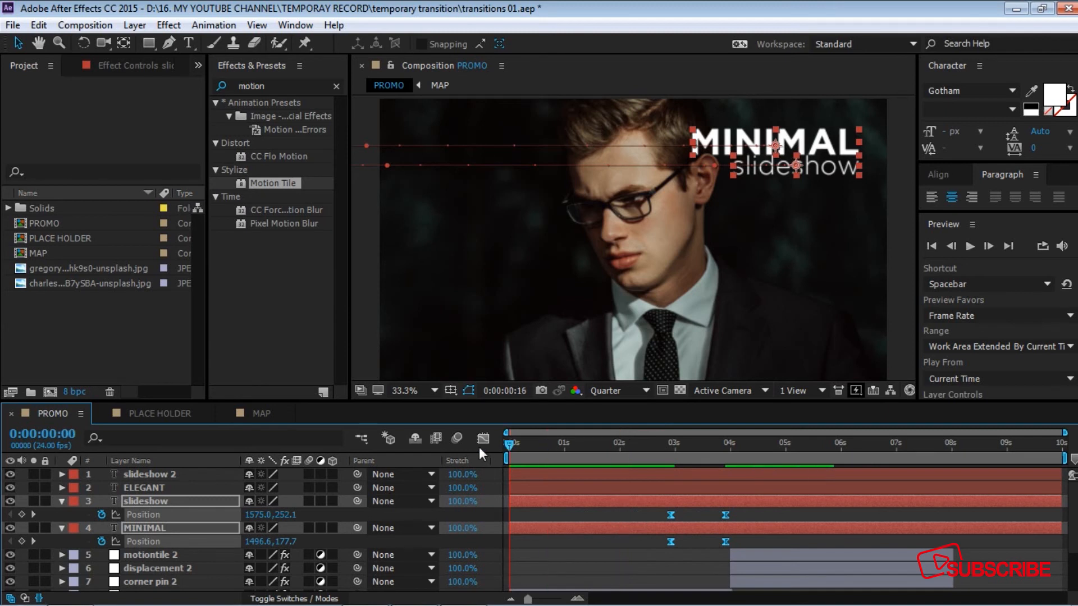
key("space")
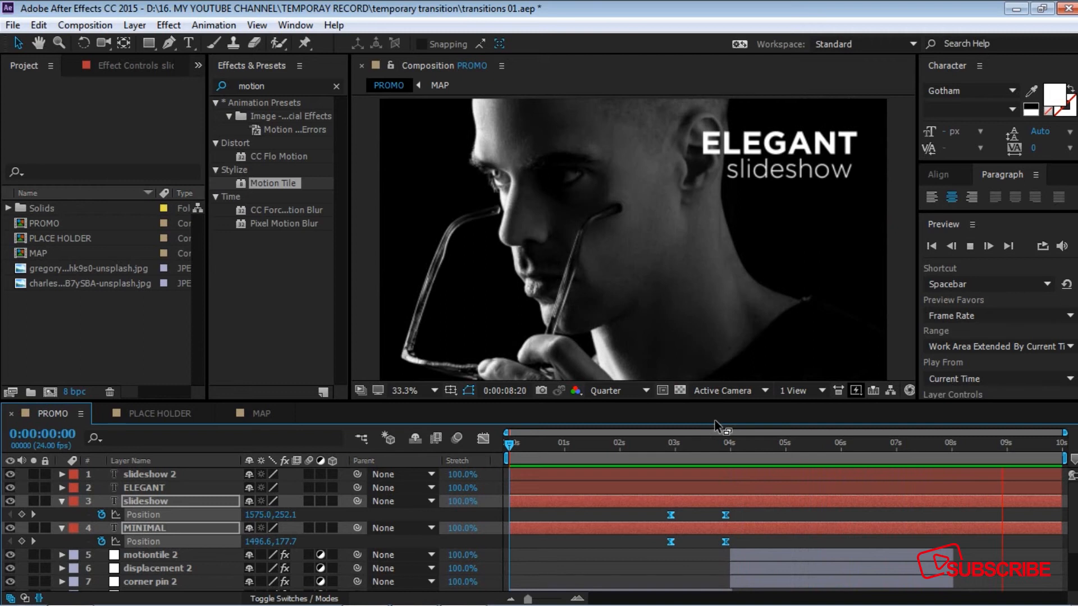
Stop the preview, collapse the MINIMAL and first slideshow layers' properties, and deselect all layers.
key("space")
left_click_drag(518, 446, 459, 448)
left_click(676, 501)
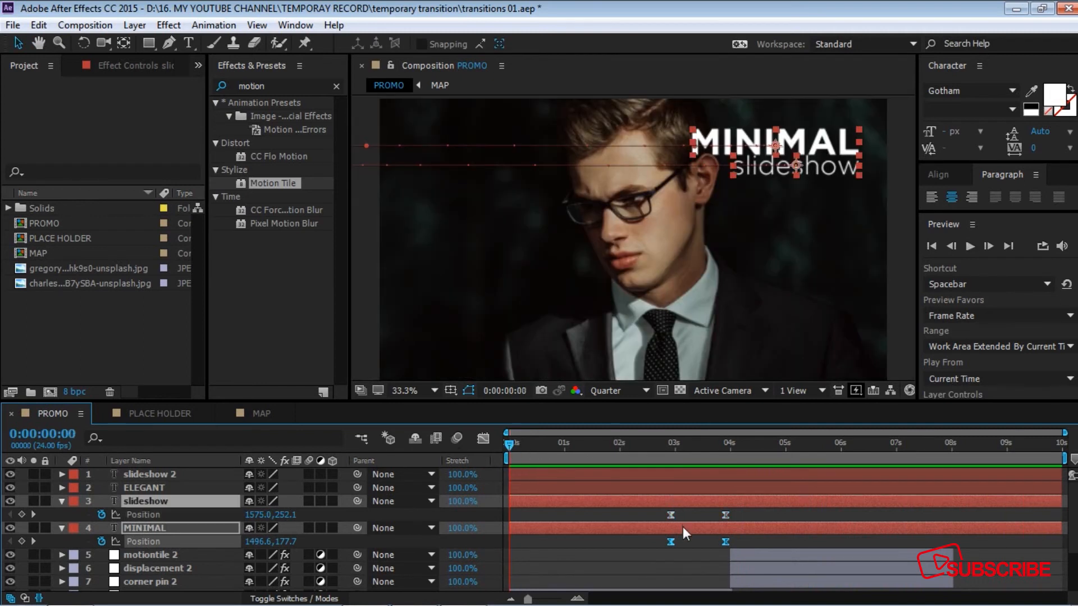
key("u")
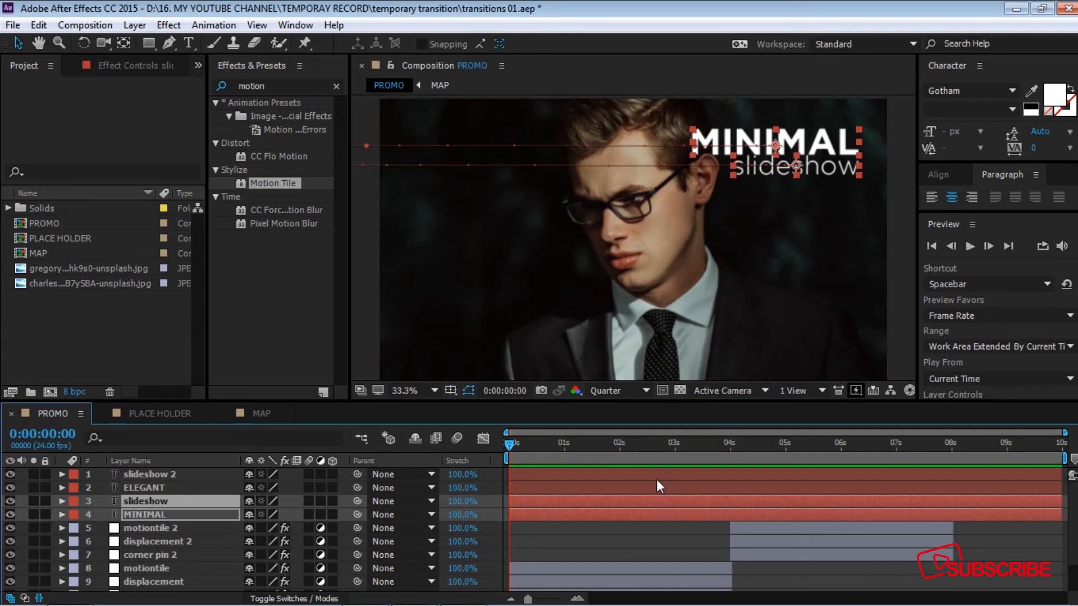
key("ctrl+shift+a")
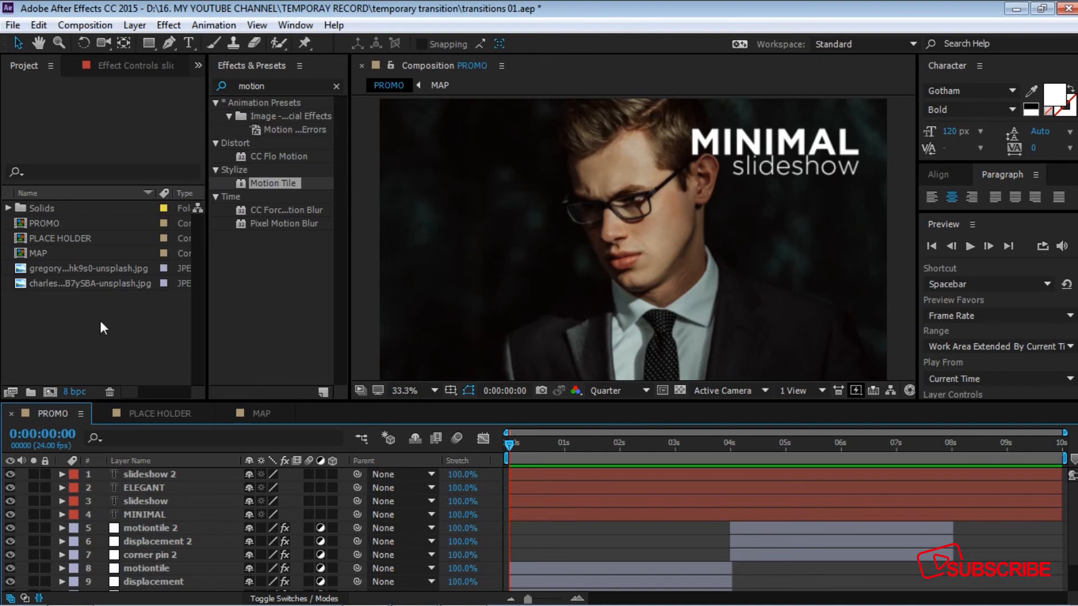
Create a composition named element at 1920 x 1080, 24 fps, with a 10-second duration.
left_click(50, 392)
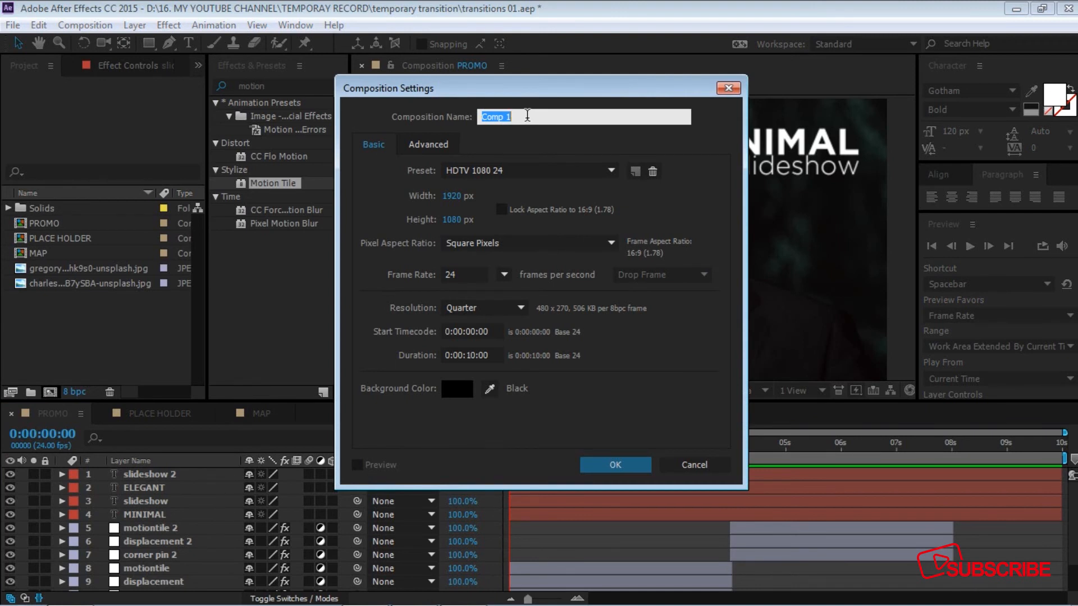
key("BackSpace")
type("ed")
key("BackSpace")
key("BackSpace")
type("eleme")
left_click(461, 276)
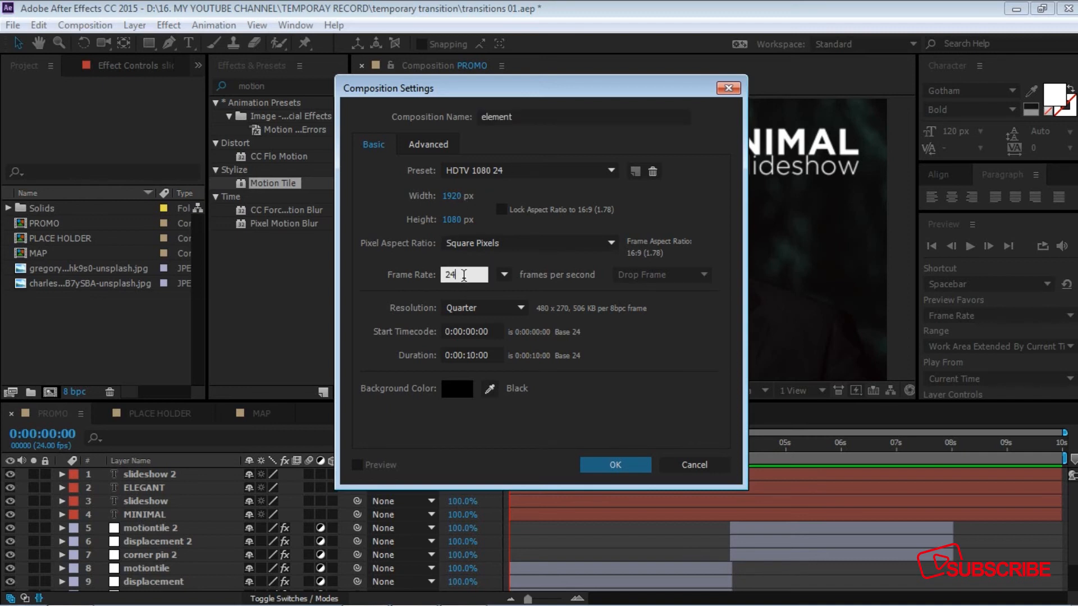
left_click(613, 465)
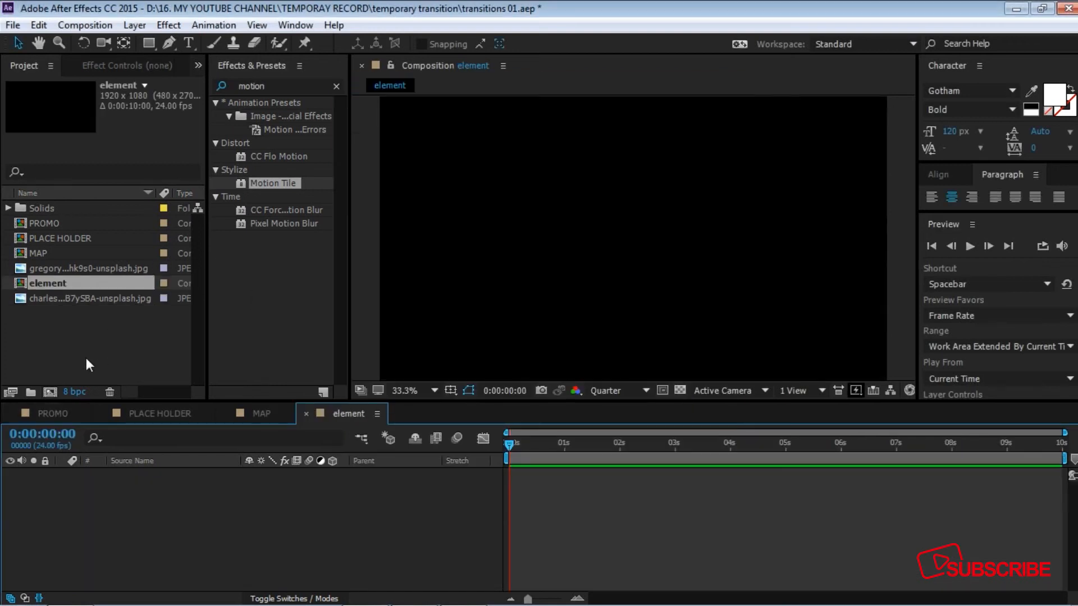
left_click(86, 338)
left_click(303, 495)
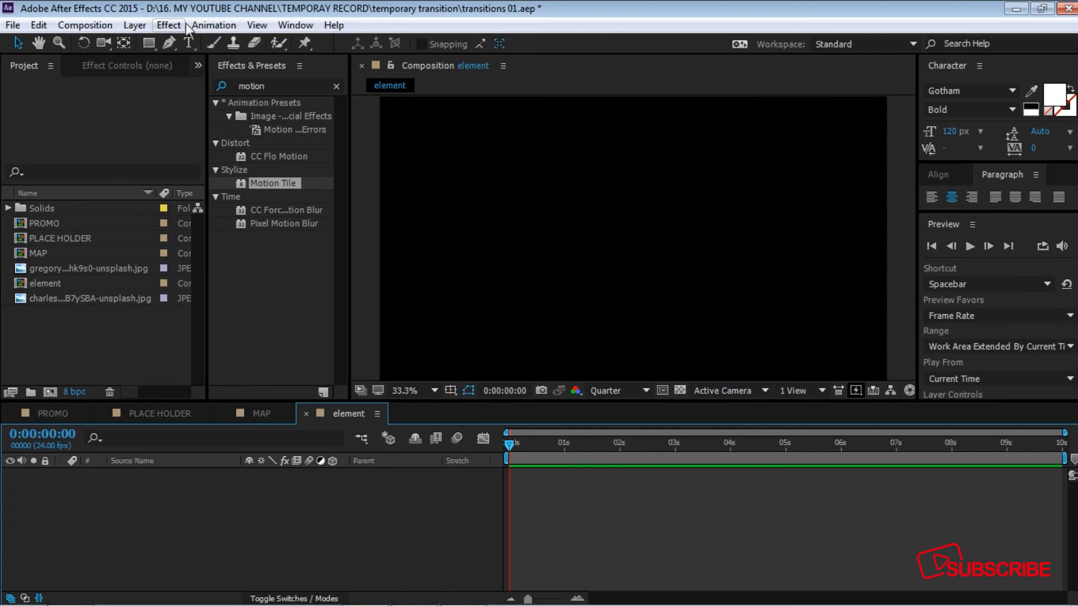
Draw a circle with the Ellipse tool in the frame's upper-left corner, about a third of the frame wide and touching both edges.
left_click(148, 42)
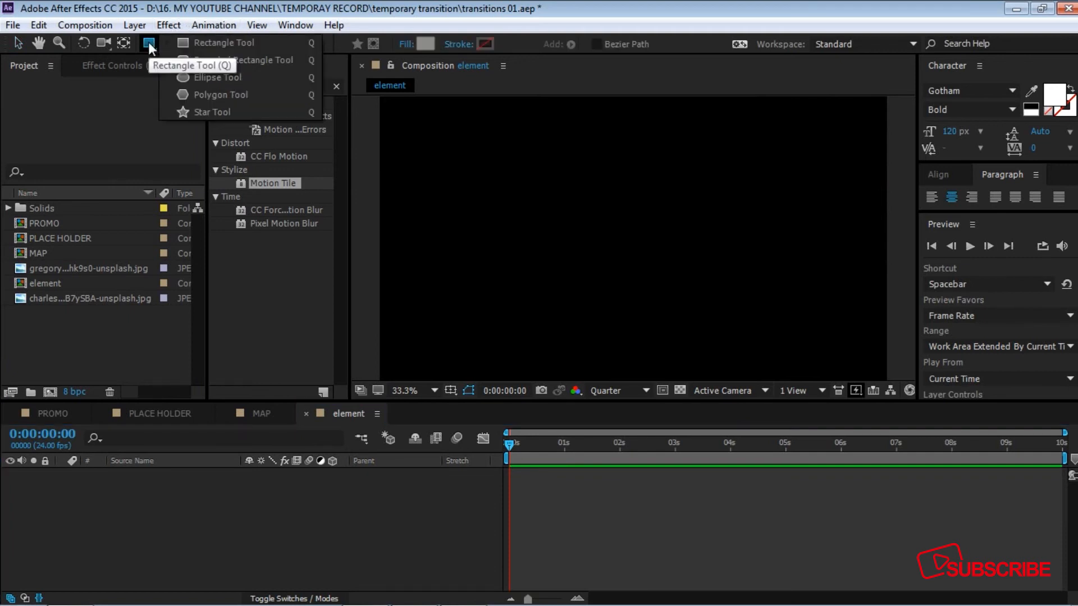
left_click(197, 78)
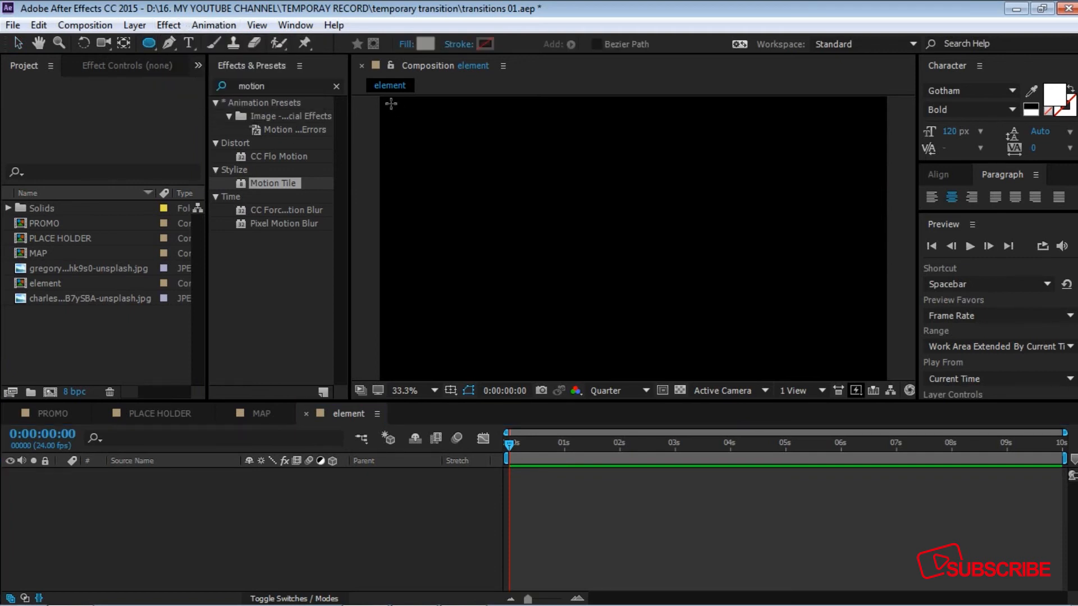
mouse_move(380, 97)
left_mouse_down()
mouse_move(412, 152)
mouse_move(473, 211)
mouse_move(534, 240)
mouse_move(555, 270)
left_mouse_up()
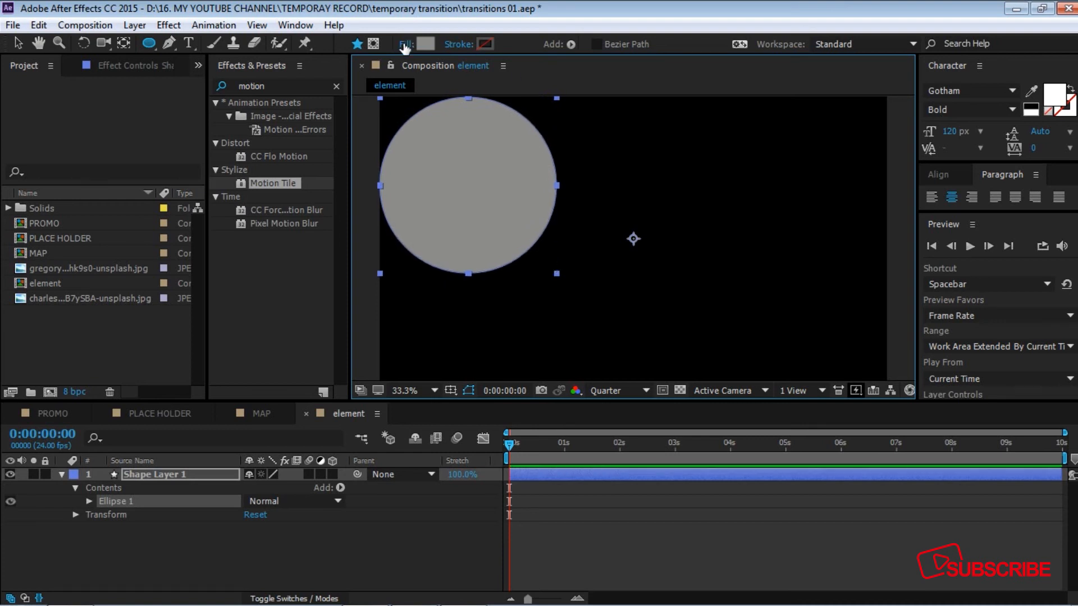
Set the circle's fill to None and its stroke to a solid red 2 px outline, and deselect it.
left_click(405, 44)
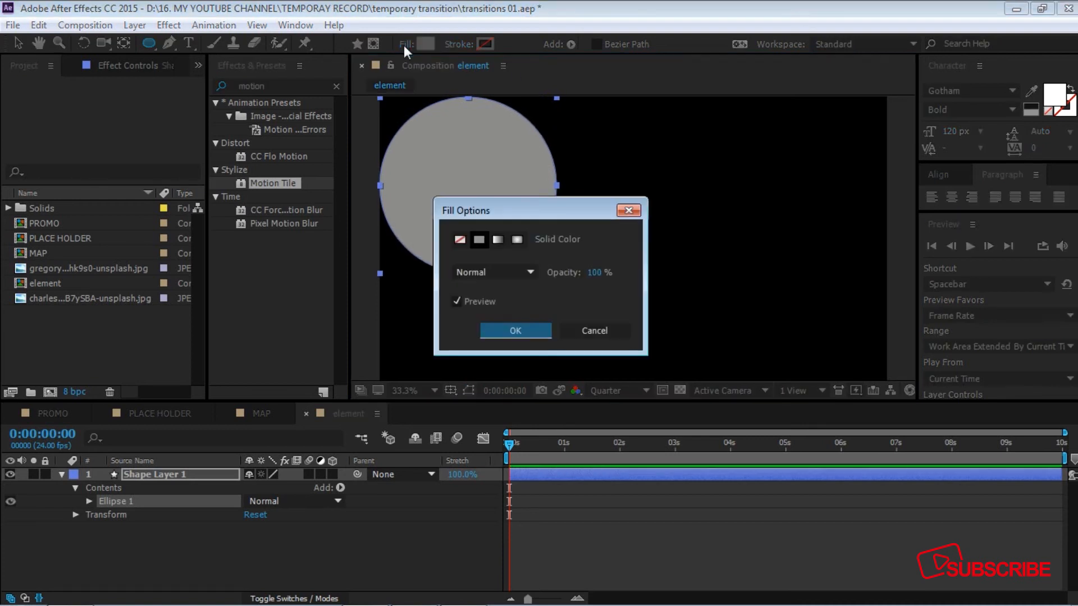
left_click(459, 240)
left_click(518, 337)
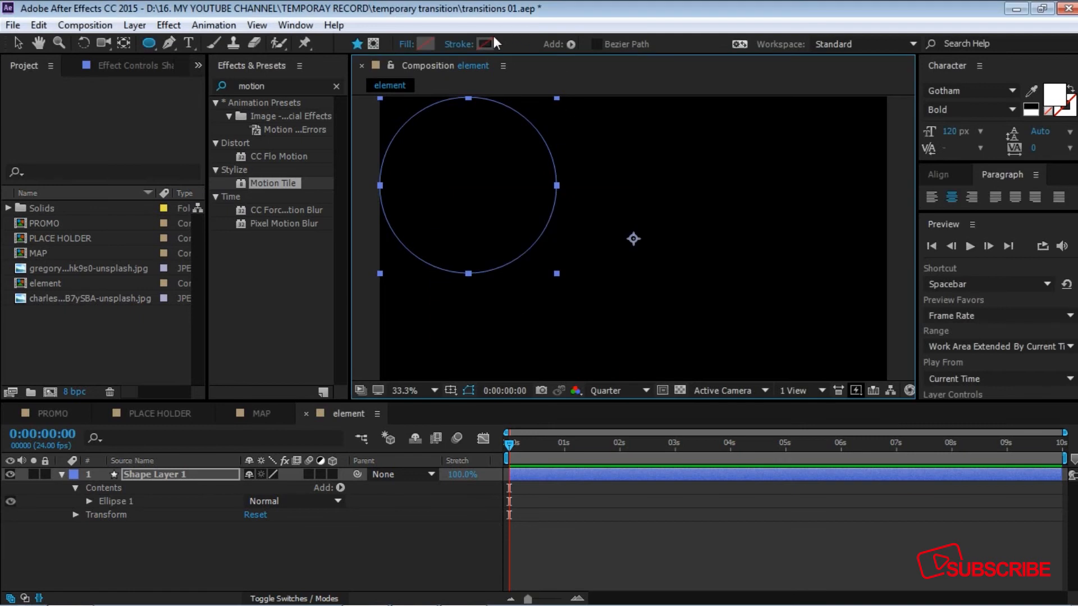
left_click(458, 44)
left_click(479, 241)
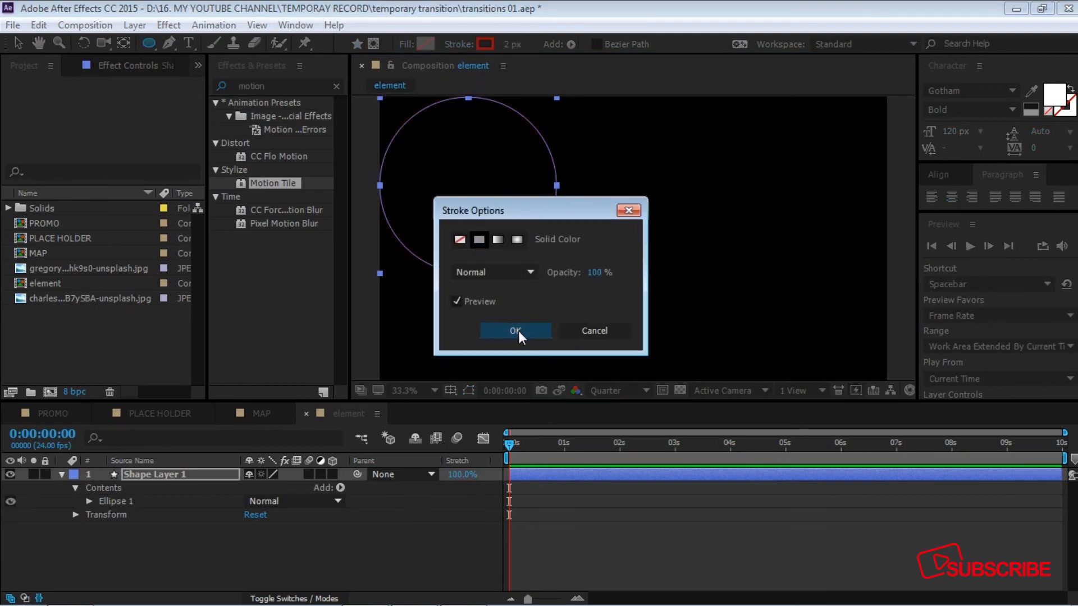
left_click(515, 331)
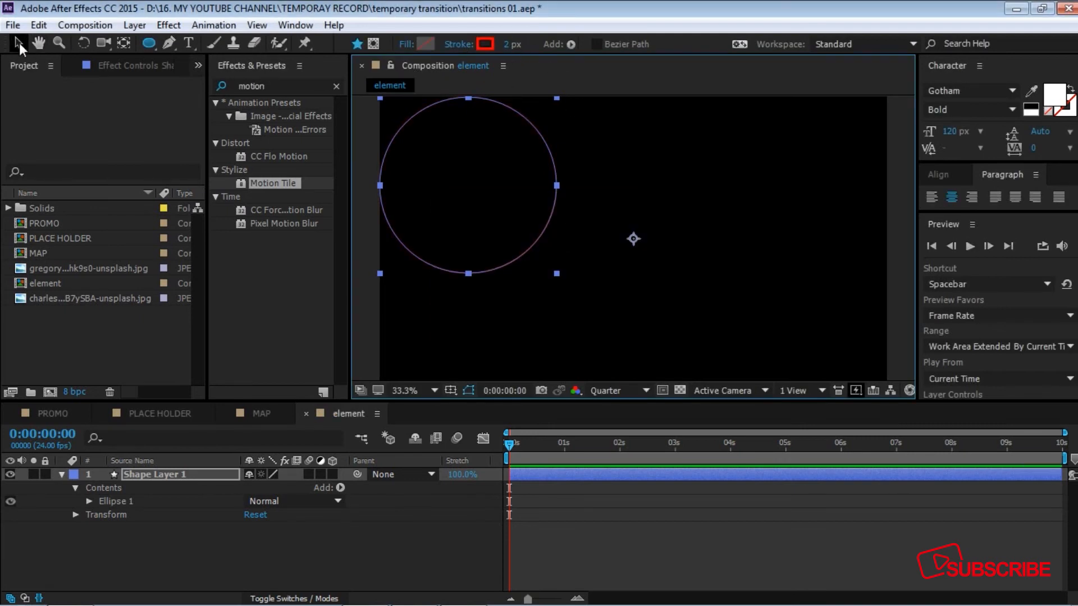
left_click(19, 44)
left_click(604, 193)
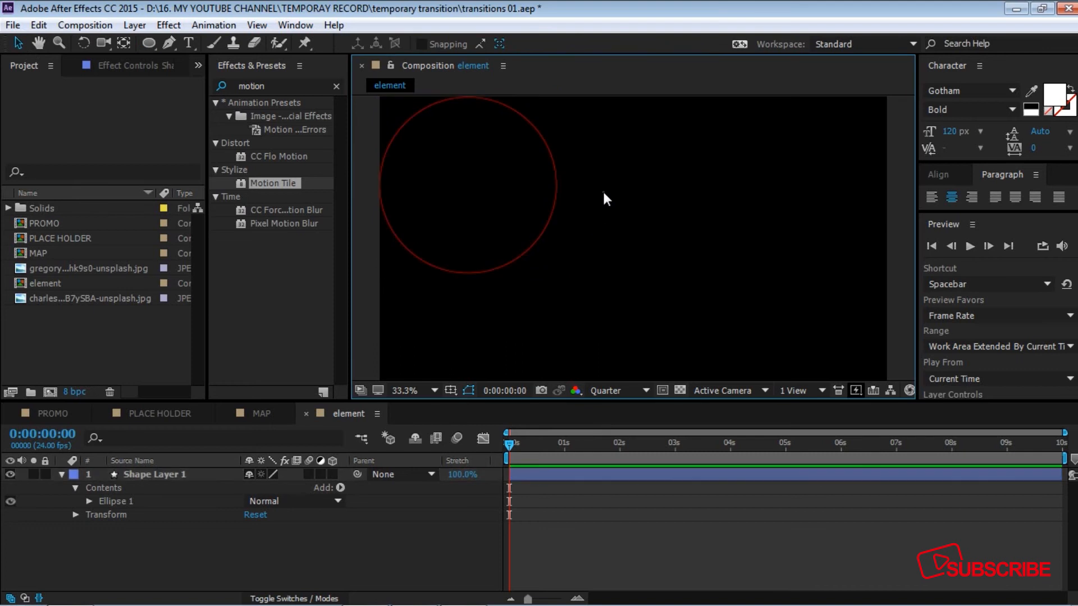
Center the circle layer's anchor point on the circle.
left_click(555, 181)
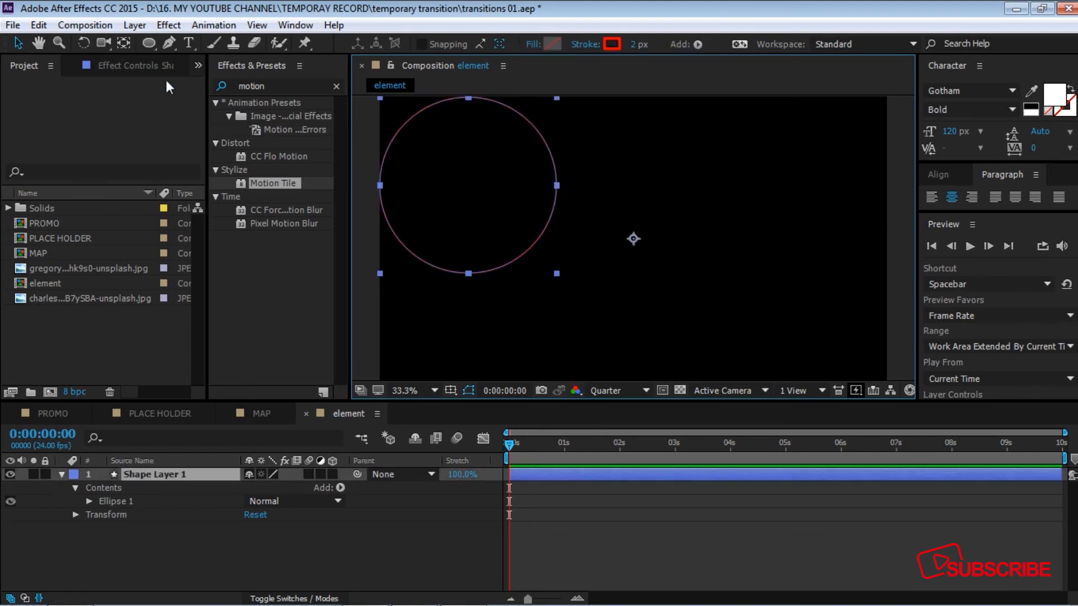
left_click(124, 42)
key("ctrl+alt+Home")
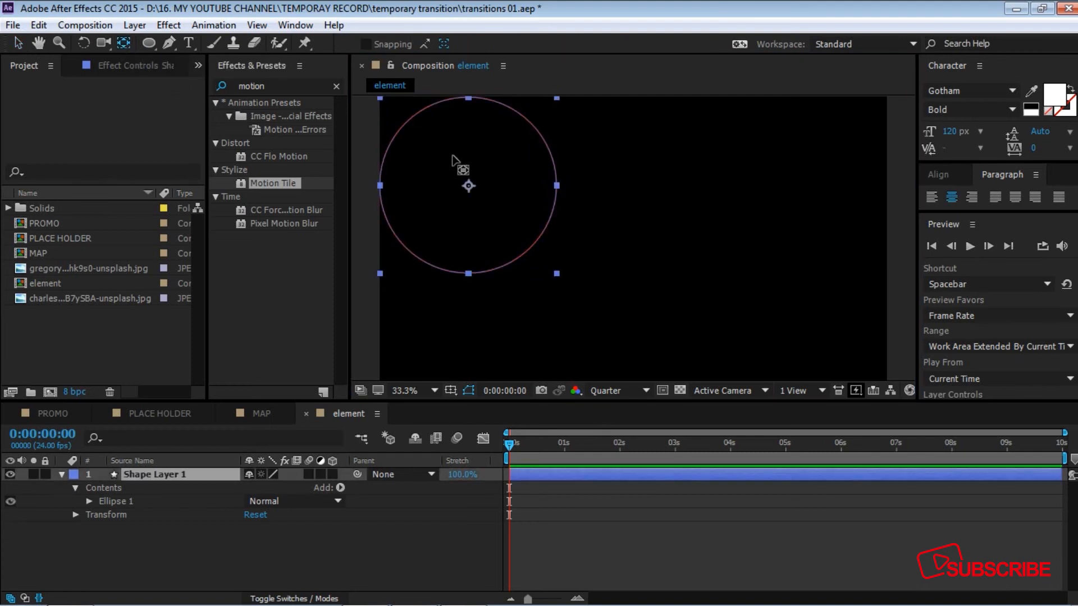
left_click(18, 43)
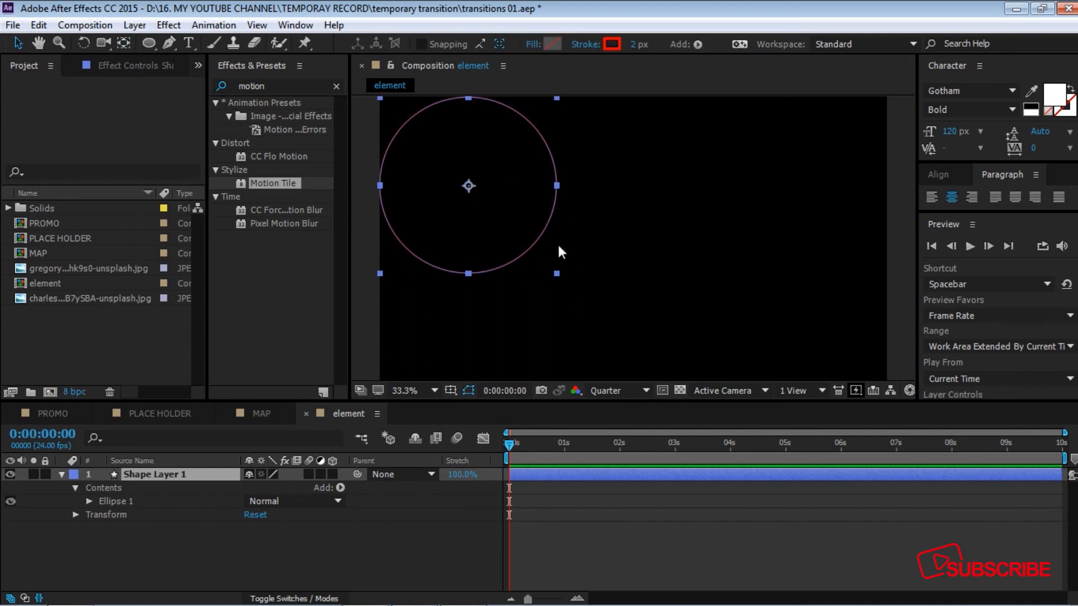
Enlarge the circle evenly around its center until it extends past the frame's upper-left corner, and deselect it.
left_click_drag(558, 274, 584, 301)
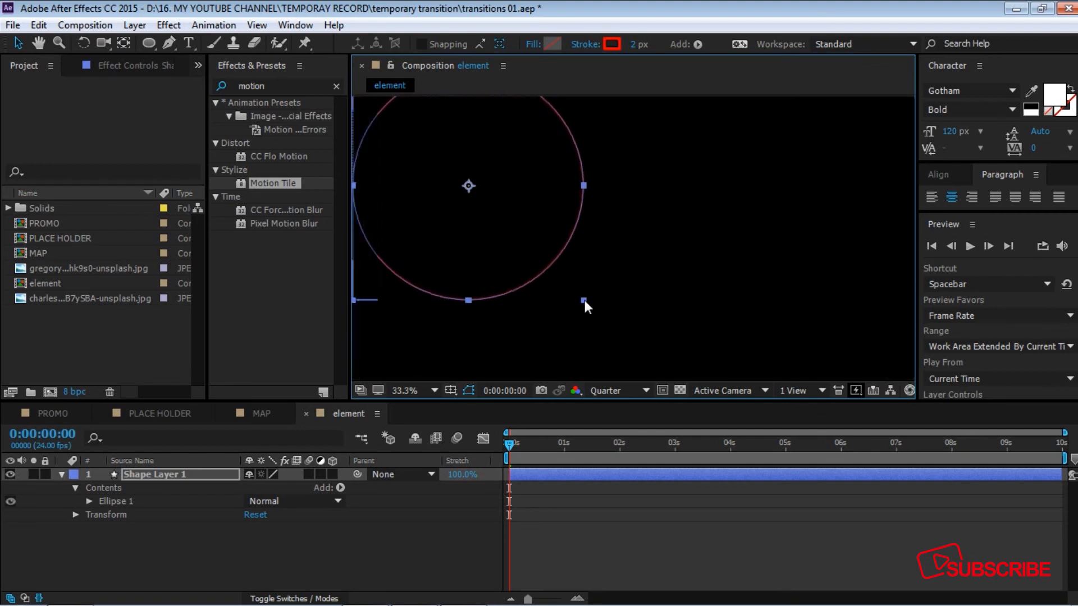
left_click_drag(615, 177, 623, 217)
left_click_drag(584, 289, 571, 283)
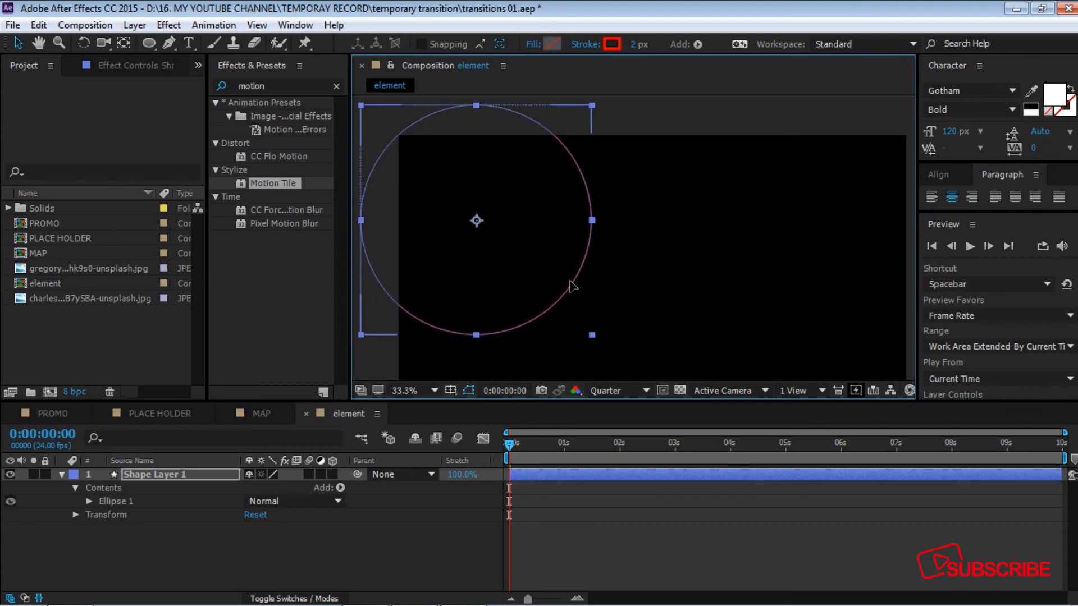
scroll(634, 238, "down", 2)
key("space")
left_click_drag(642, 271, 630, 234)
left_click(618, 203)
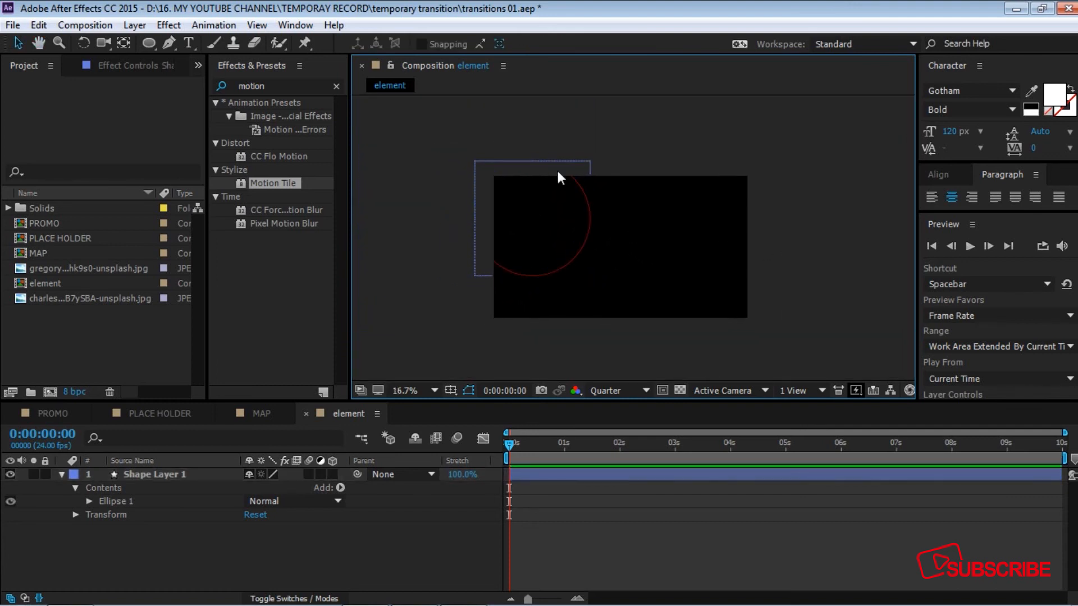
Collapse the circle's shape layer and rename it circle.
left_click(62, 476)
left_click(146, 476)
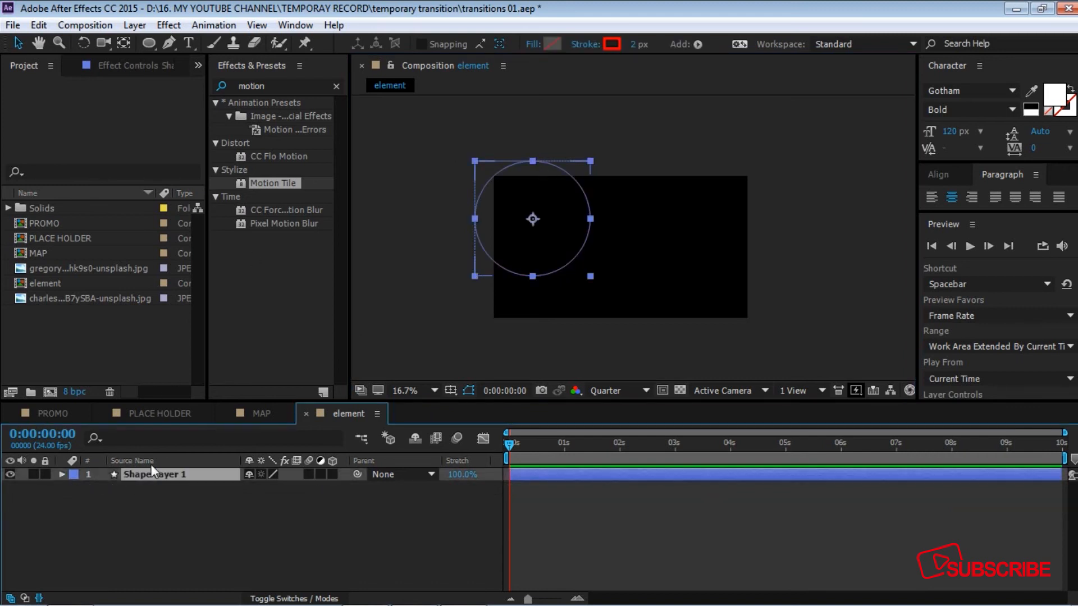
key("Return")
type("cirlce")
key("BackSpace")
key("BackSpace")
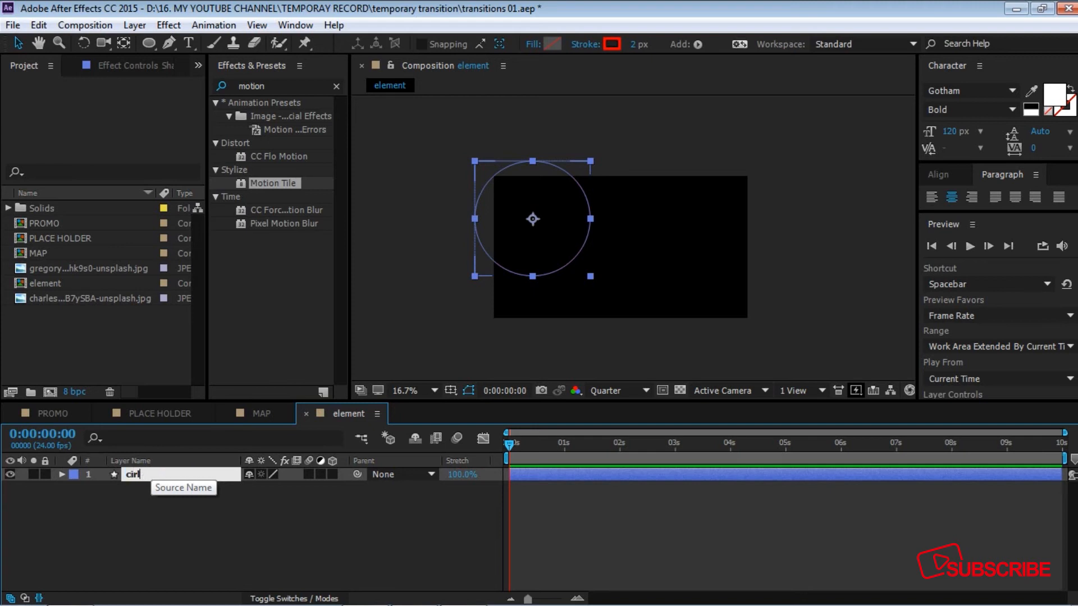
key("BackSpace")
type("cle")
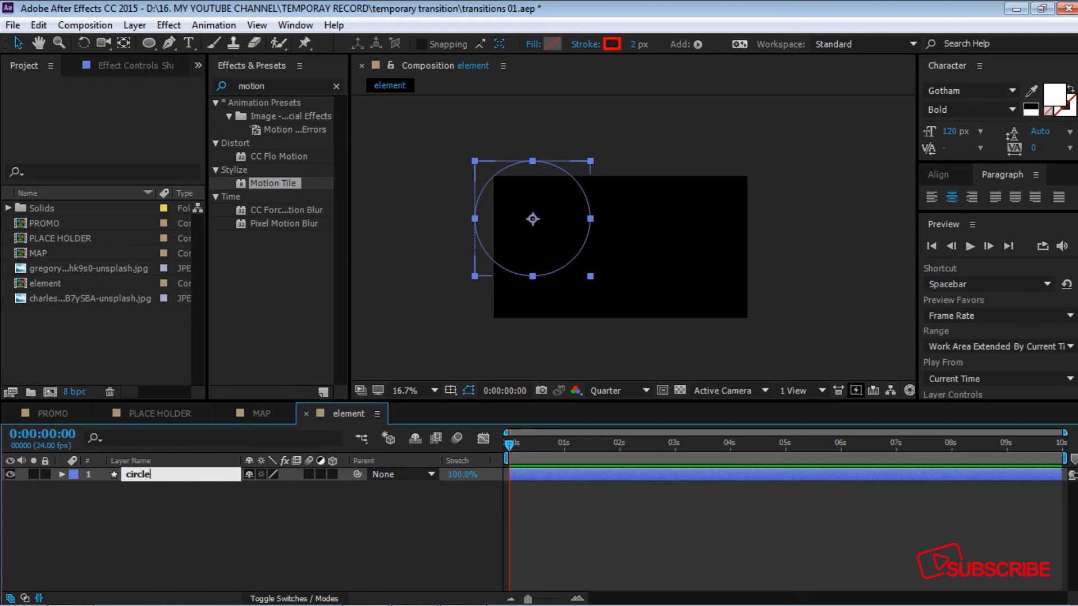
key("Return")
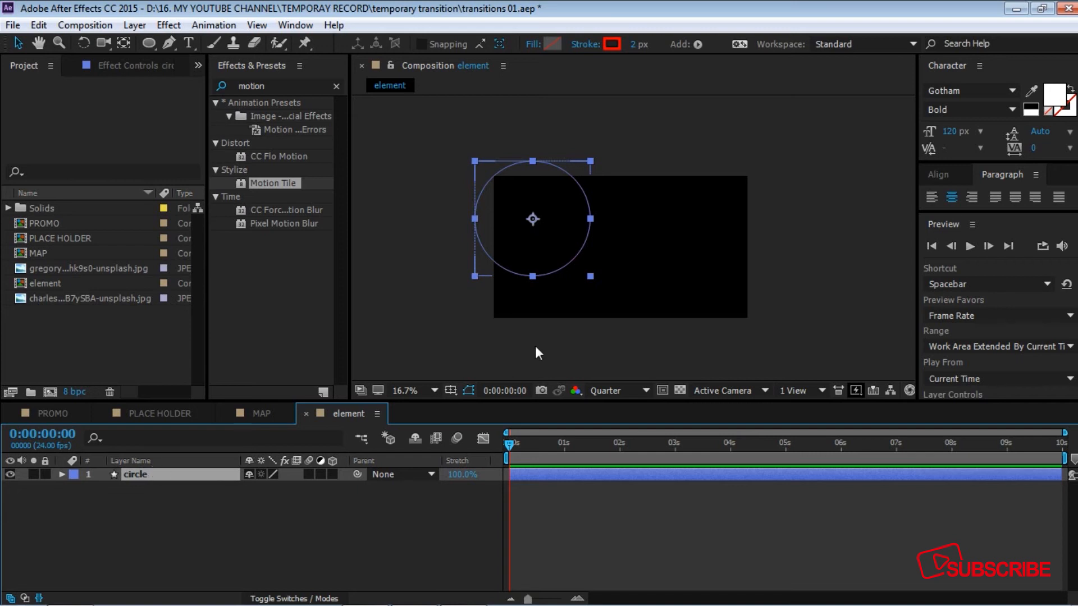
Draw a vertical line with the Pen tool near the frame's left edge, running from above the frame to below it, on its own layer.
scroll(567, 242, "up", 3)
scroll(569, 243, "down", 3)
left_click(459, 134)
left_click(168, 44)
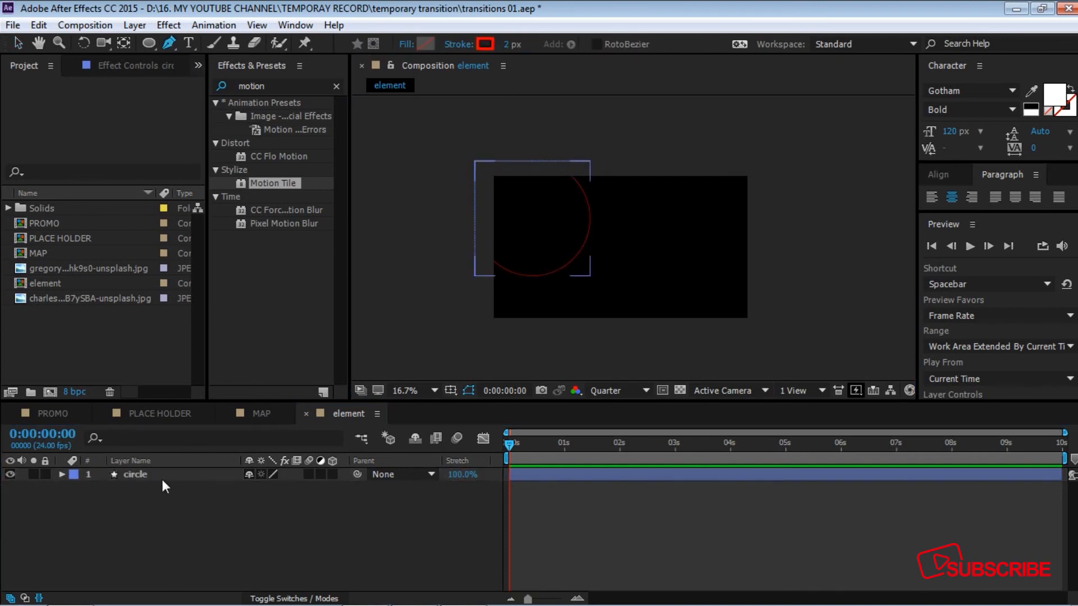
left_click(513, 155)
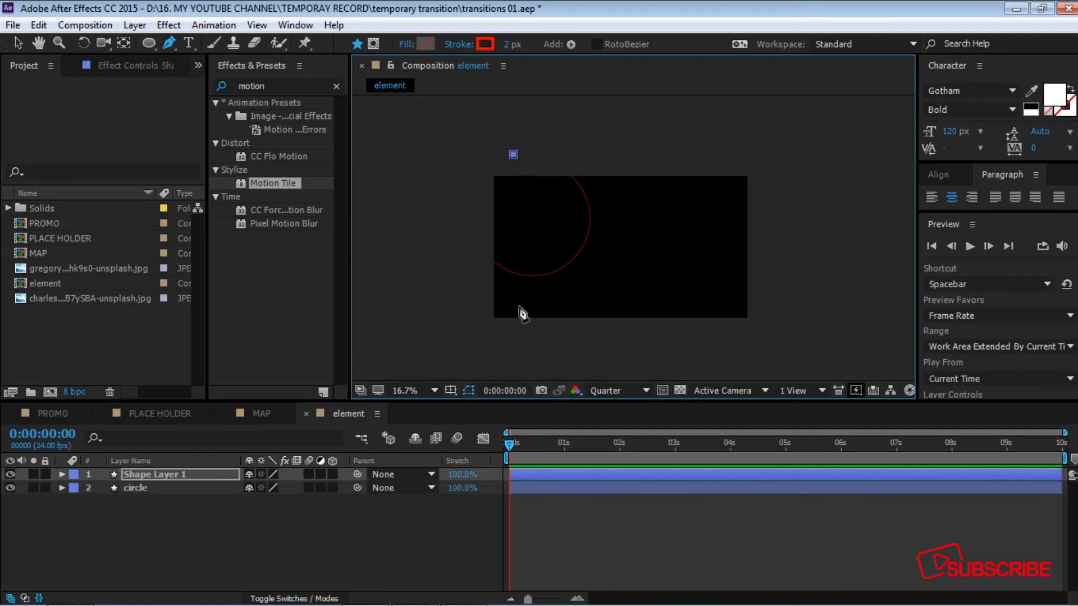
left_click(513, 337)
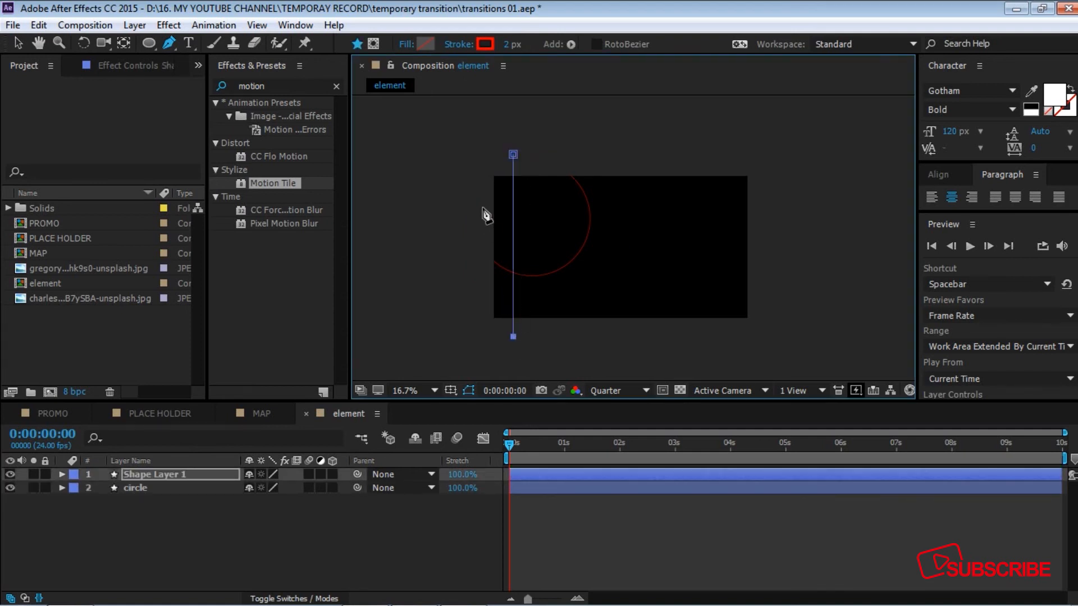
left_click(17, 44)
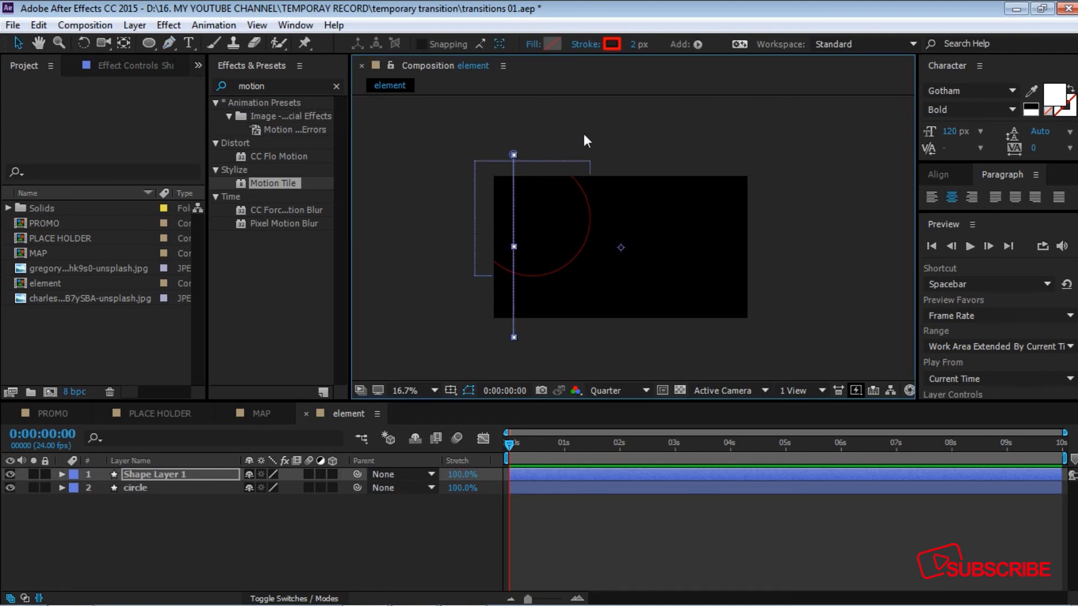
left_click(467, 140)
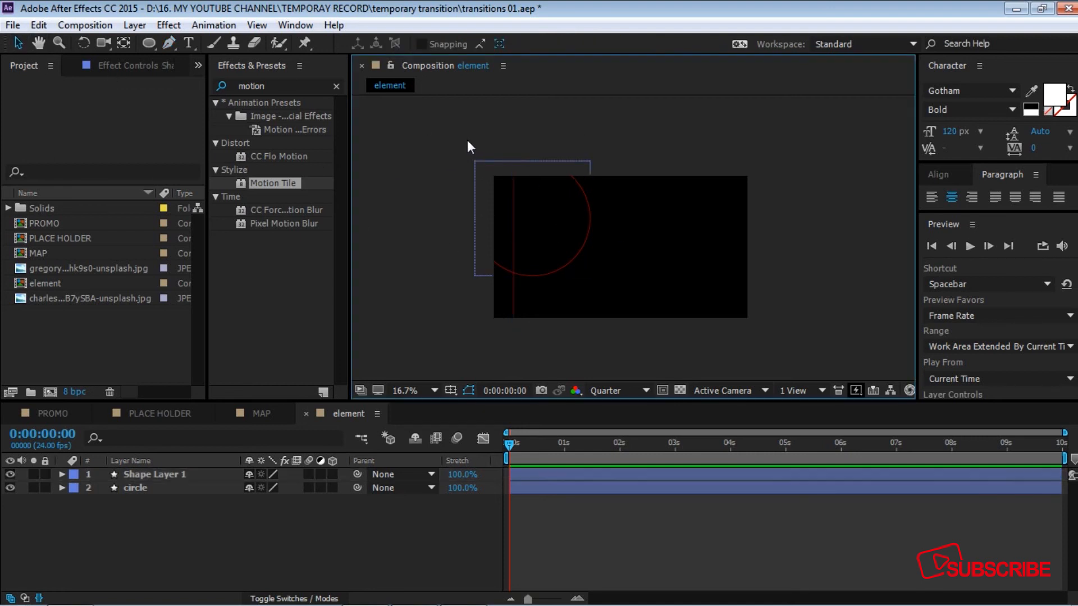
Rename the vertical line's shape layer as line.
left_click(160, 474)
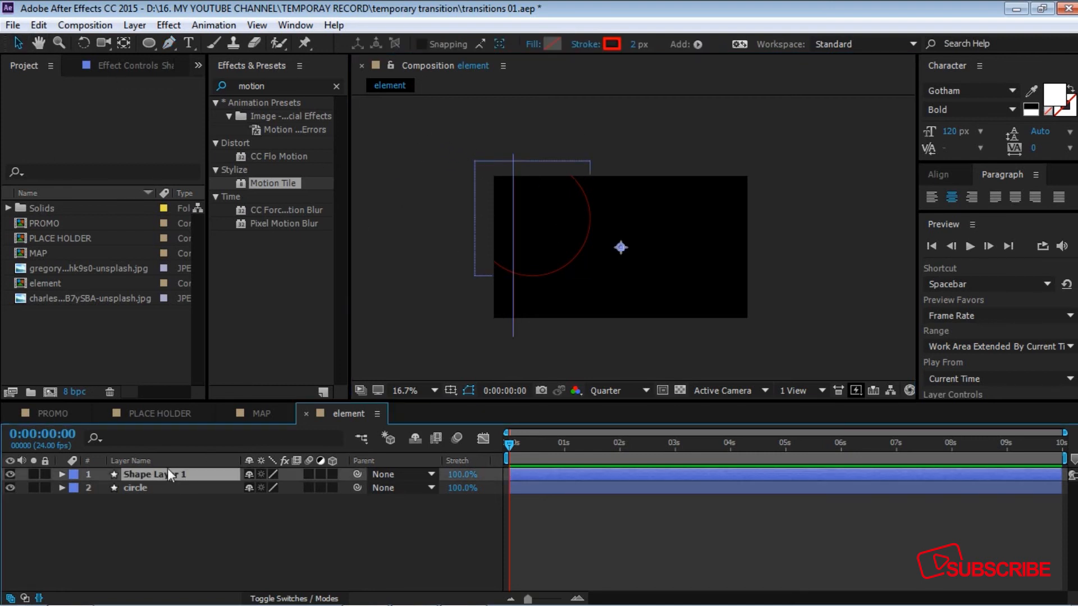
key("Return")
type("line")
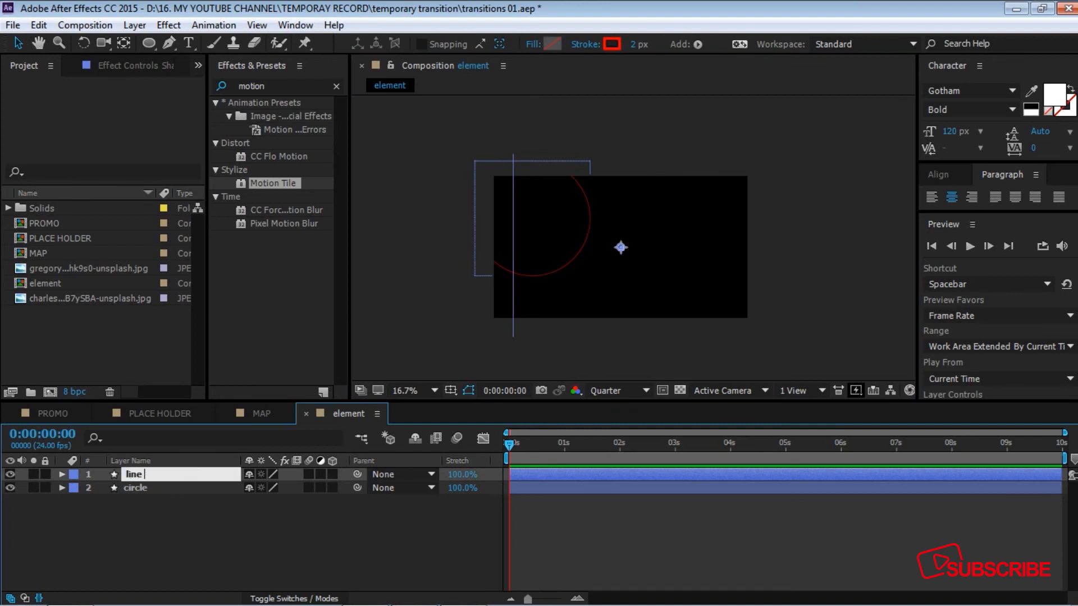
key("Return")
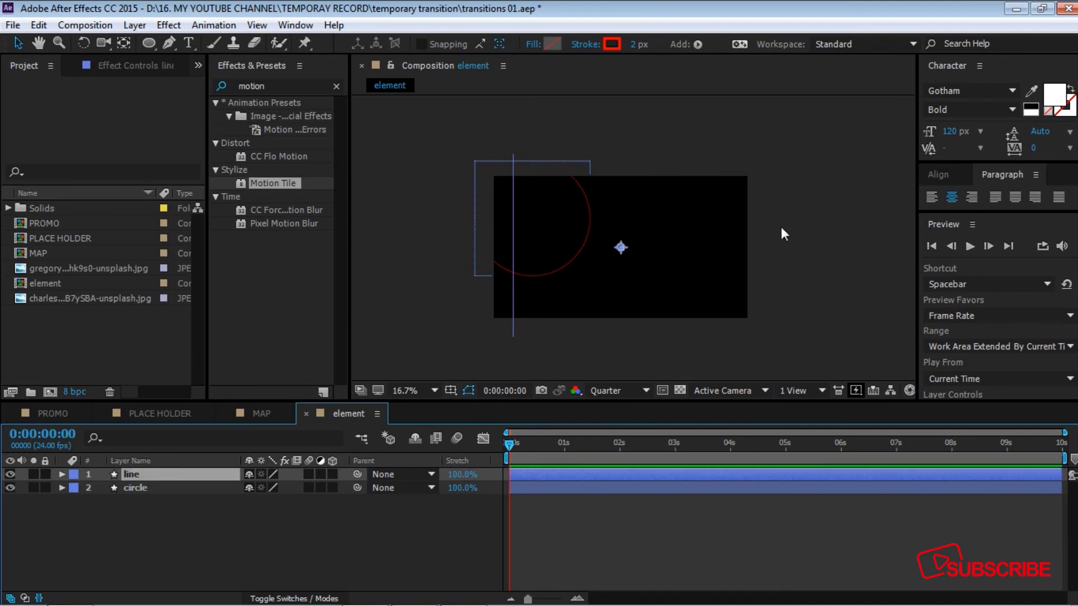
Center the line layer's anchor point on the vertical line.
left_click(122, 43)
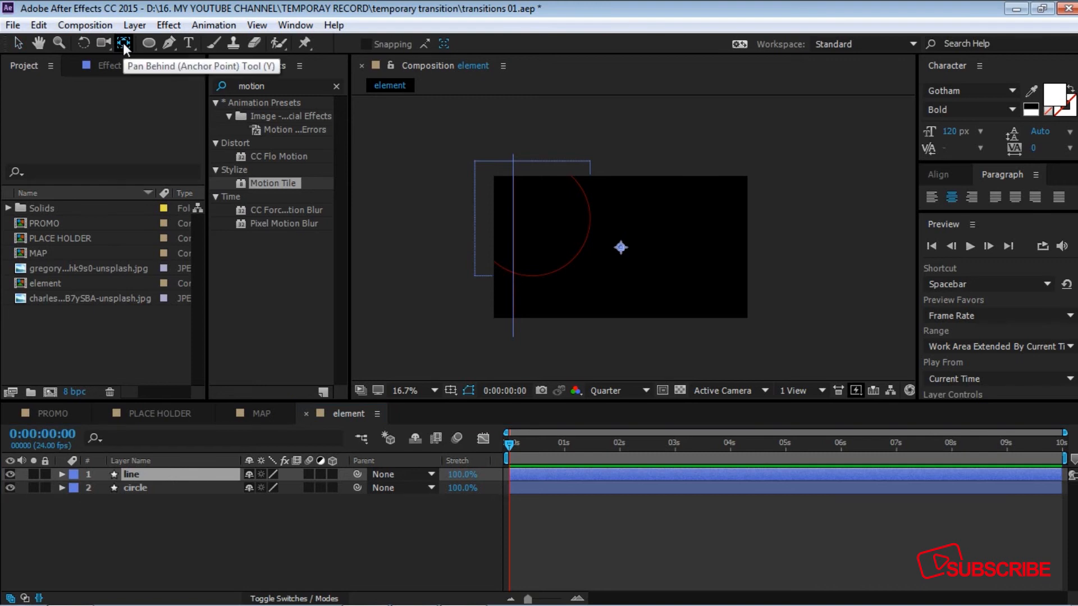
key("ctrl+alt+Home")
left_click(18, 42)
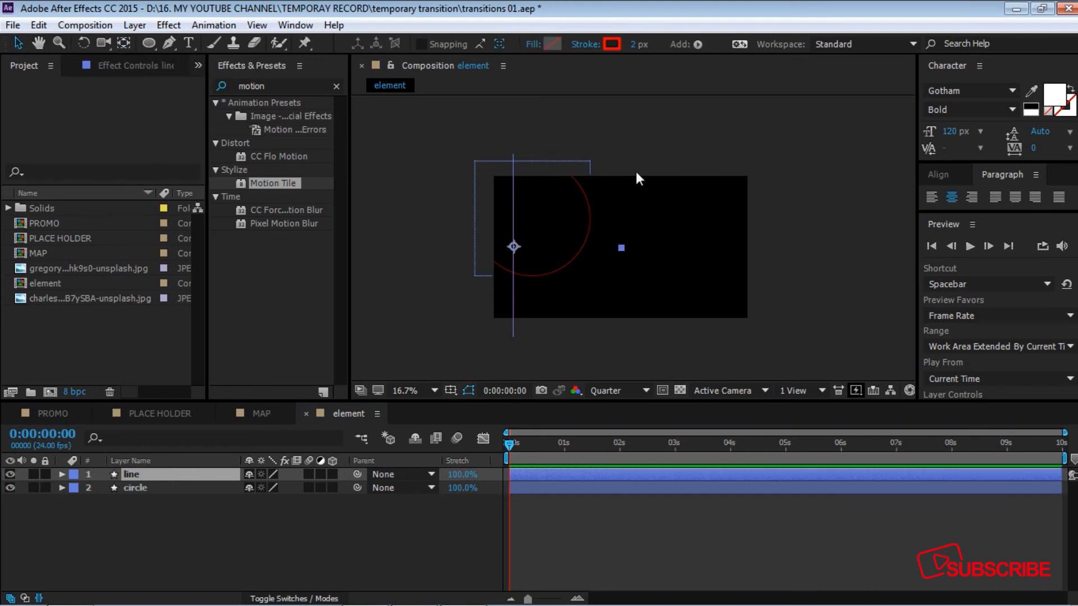
left_click(651, 141)
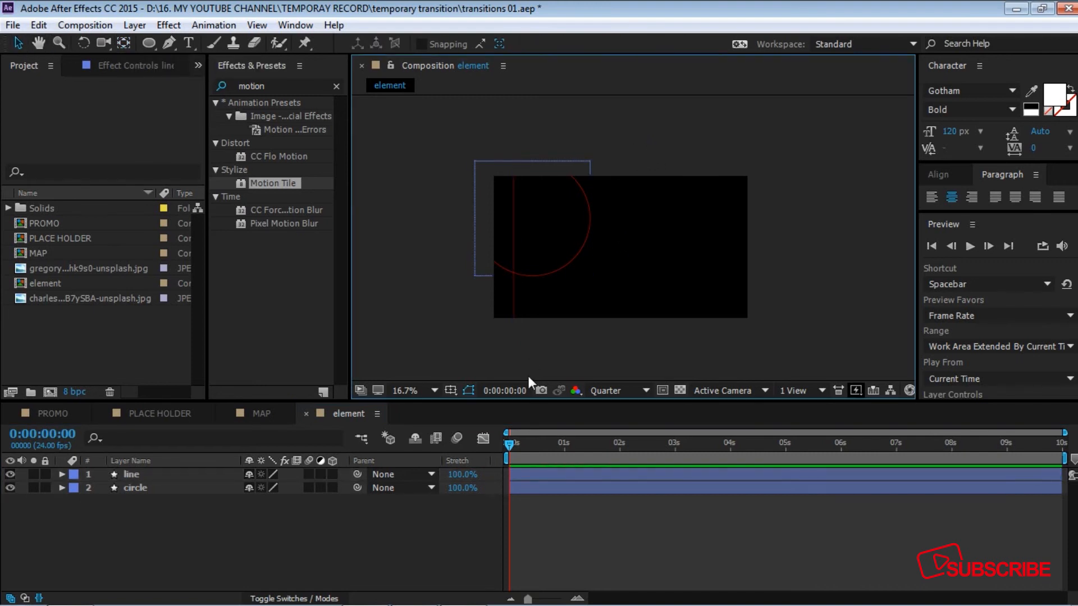
left_click(436, 390)
left_click(447, 124)
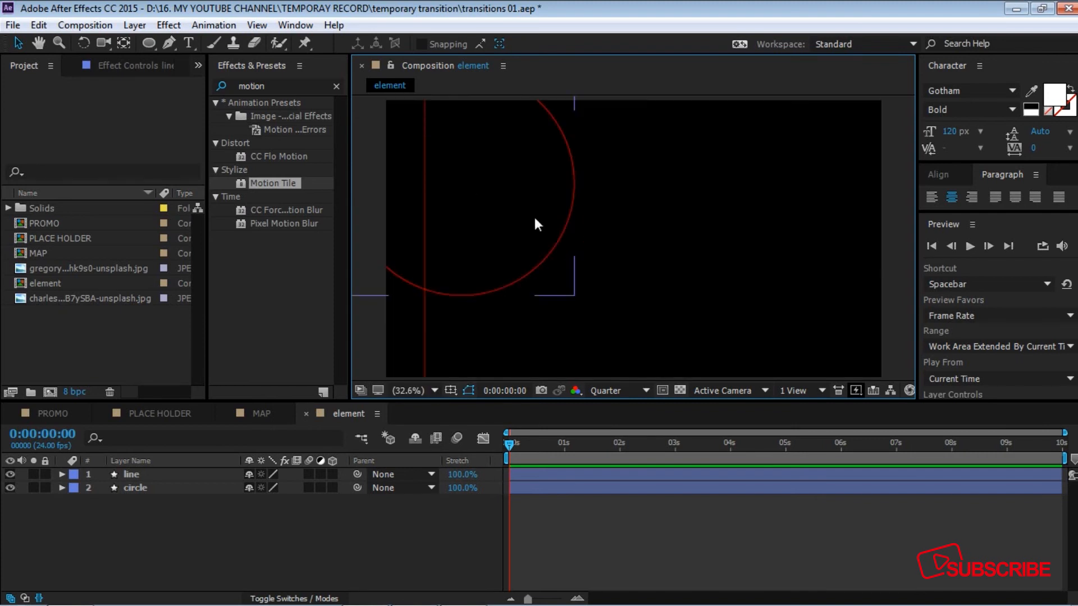
key("space")
left_click_drag(475, 161, 549, 178)
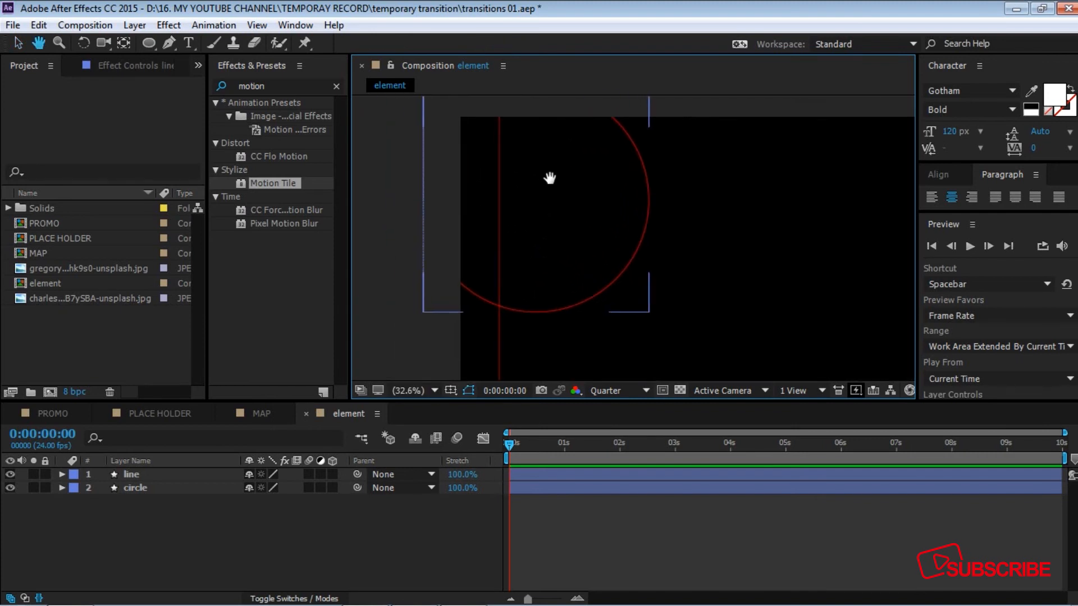
key("comma")
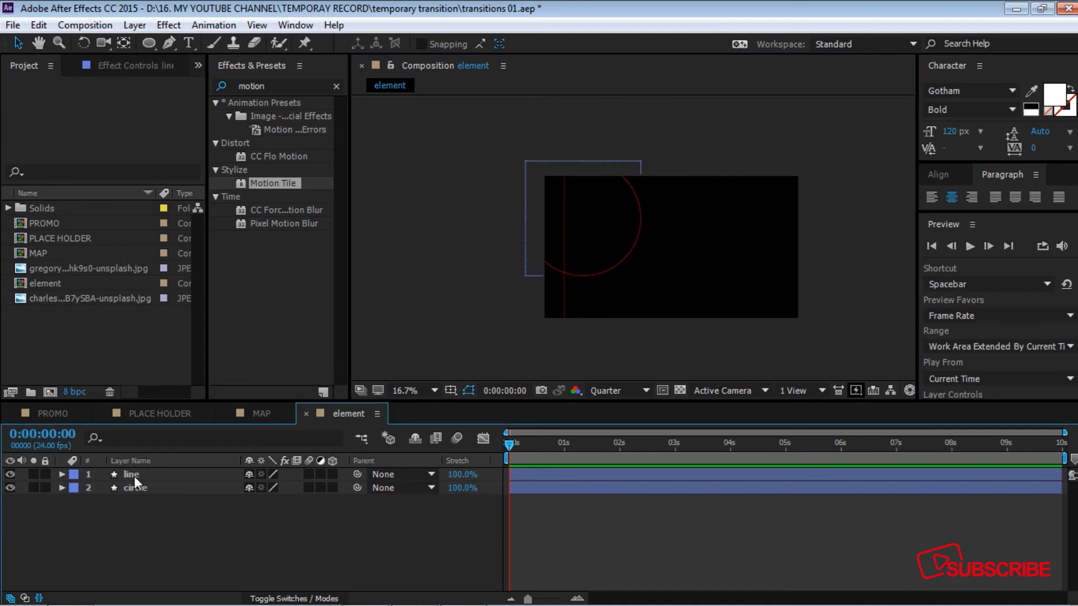
key("space")
left_click_drag(645, 260, 633, 257)
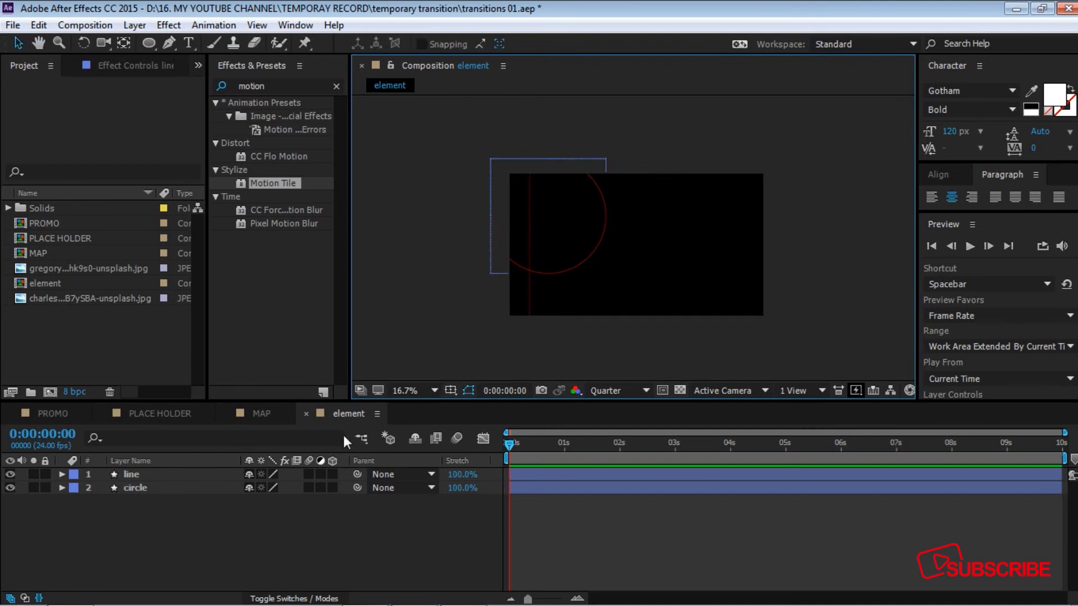
left_click(433, 389)
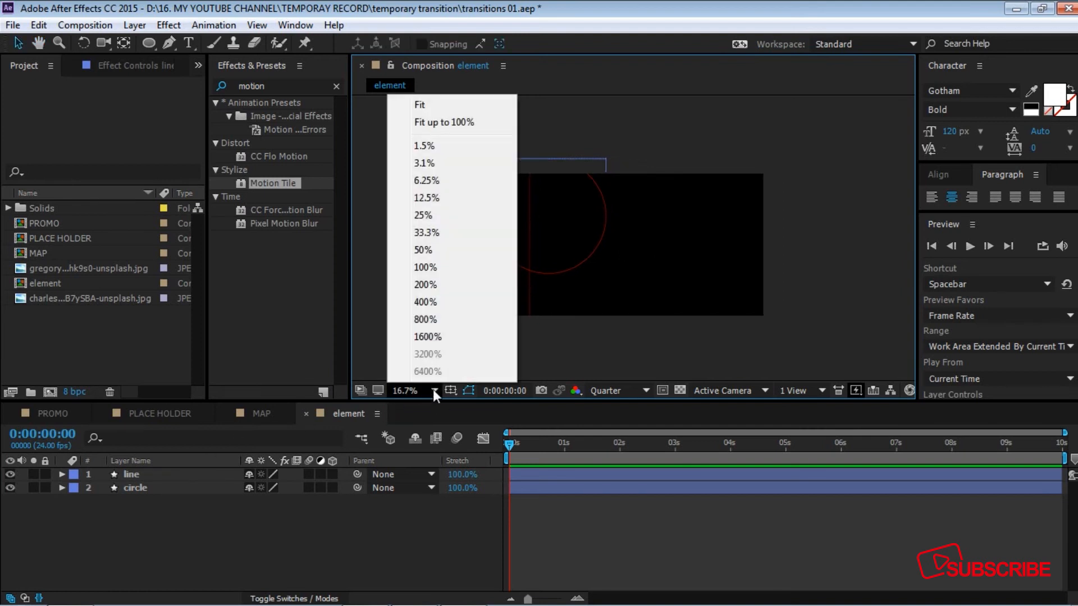
left_click(426, 234)
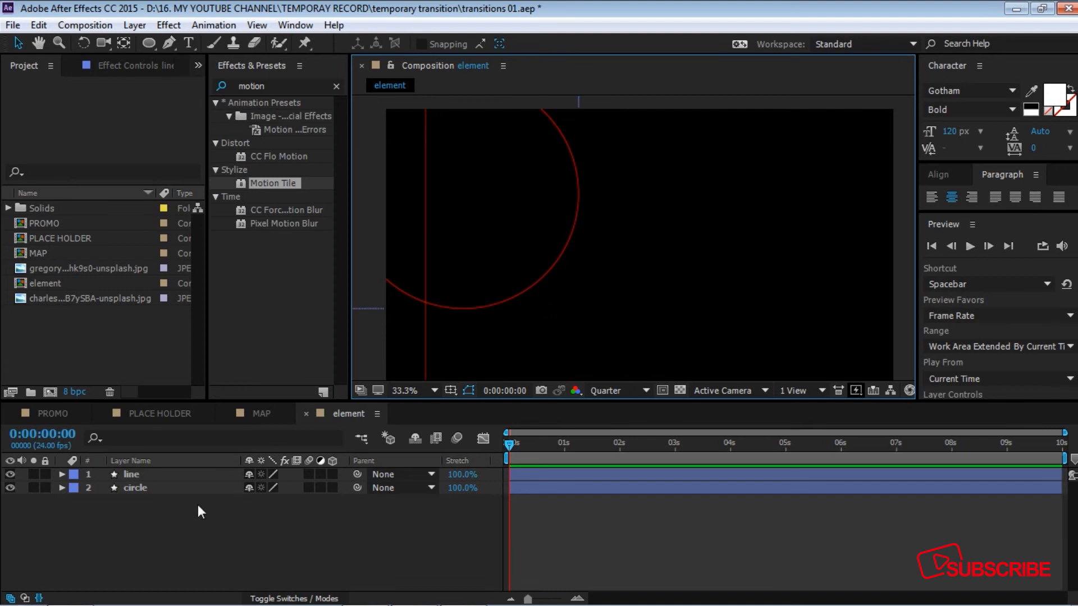
Add a Trim Paths operator to the line layer's contents and expand its properties.
left_click(145, 476)
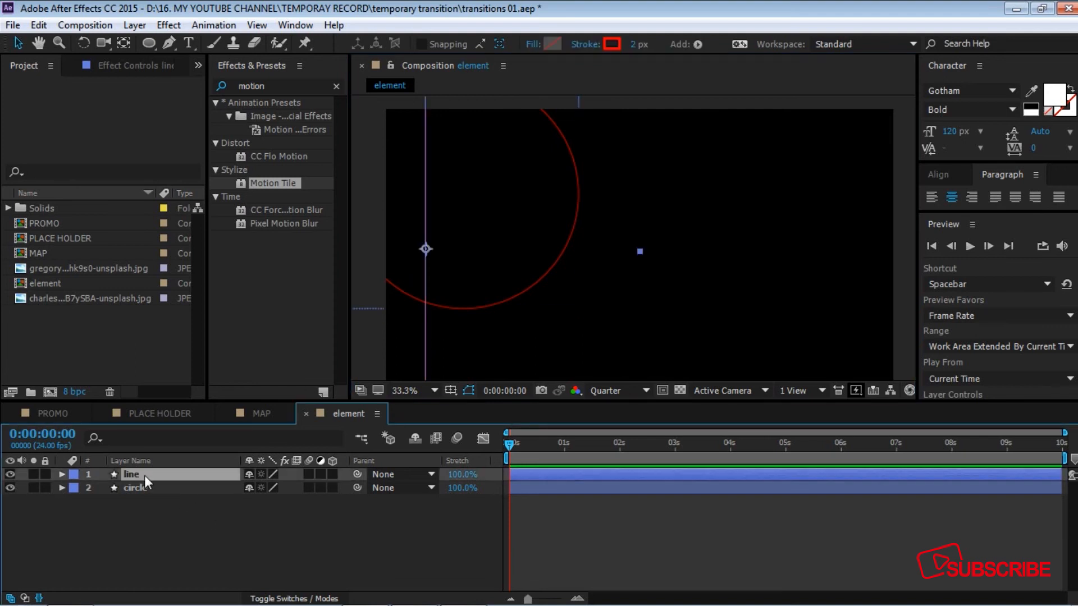
left_click(62, 475)
left_click(340, 487)
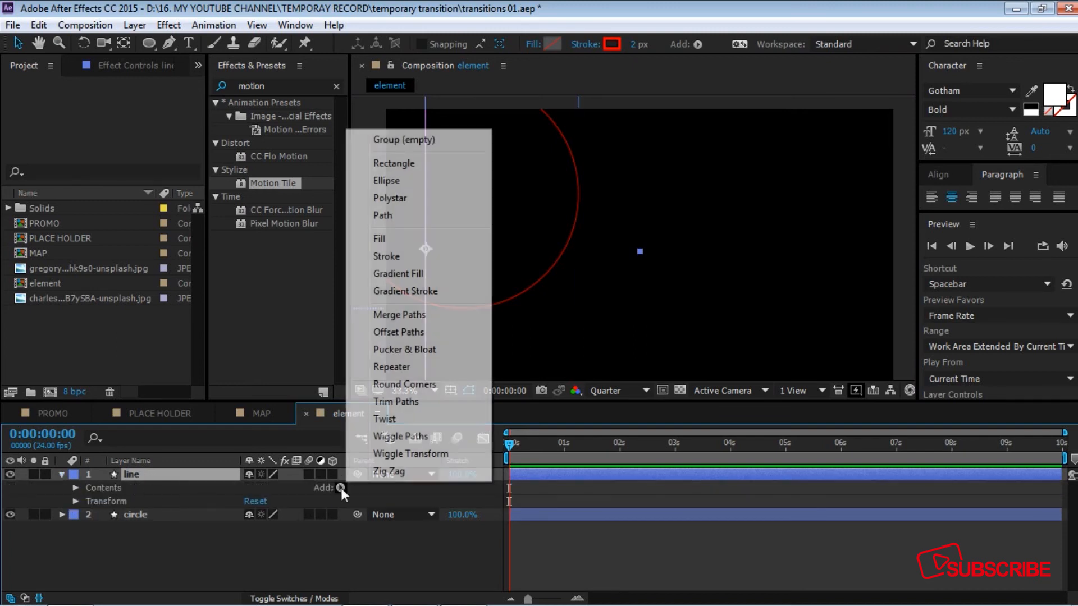
left_click(393, 401)
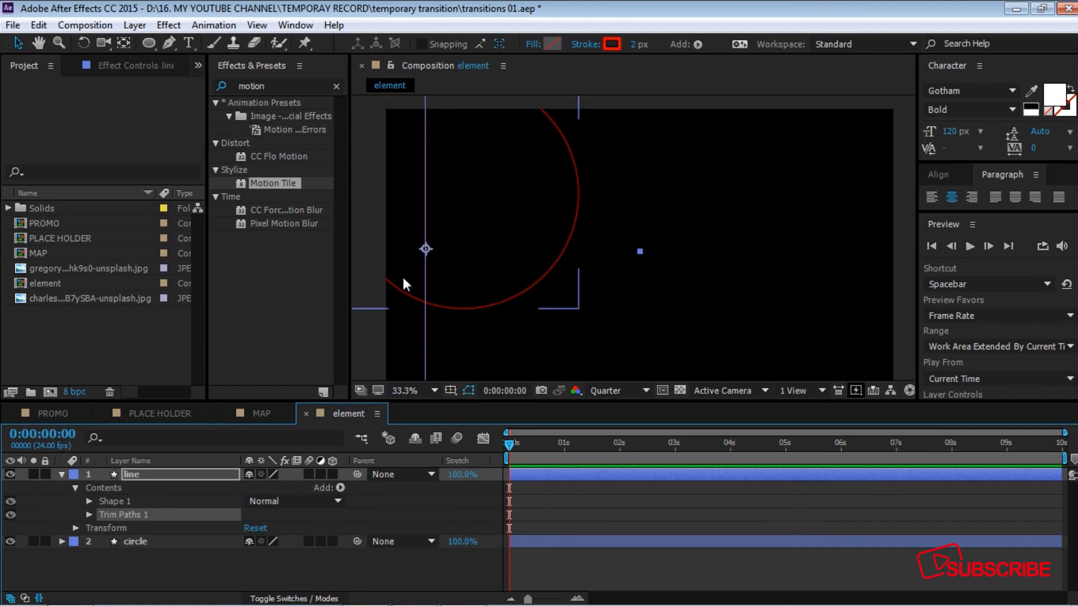
left_click(89, 514)
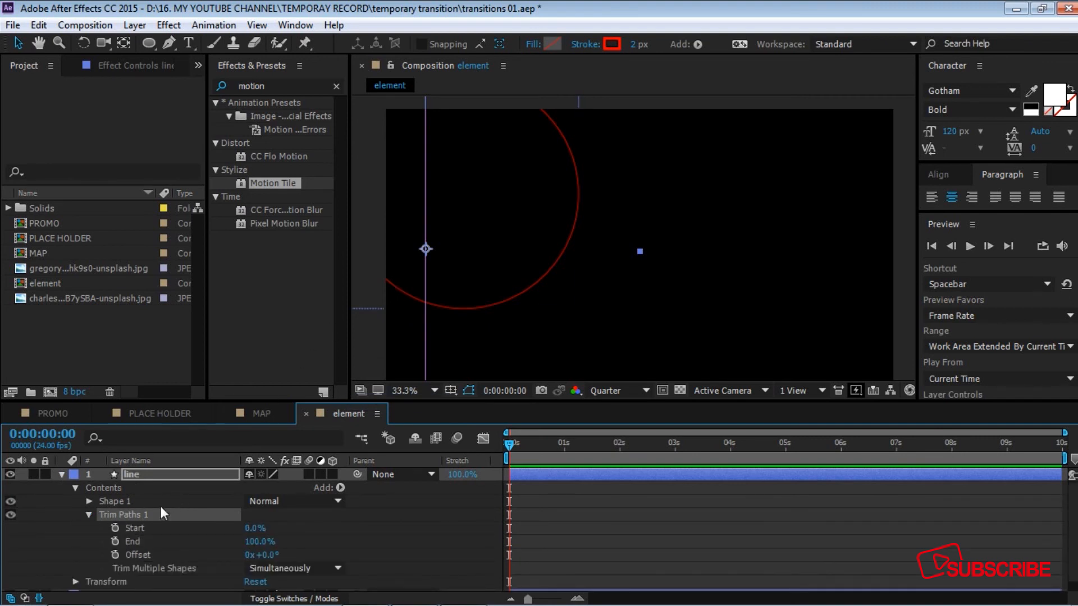
Keyframe the line's Trim Paths Start from 0% at 0 seconds to 100% at 2 seconds.
left_click(116, 529)
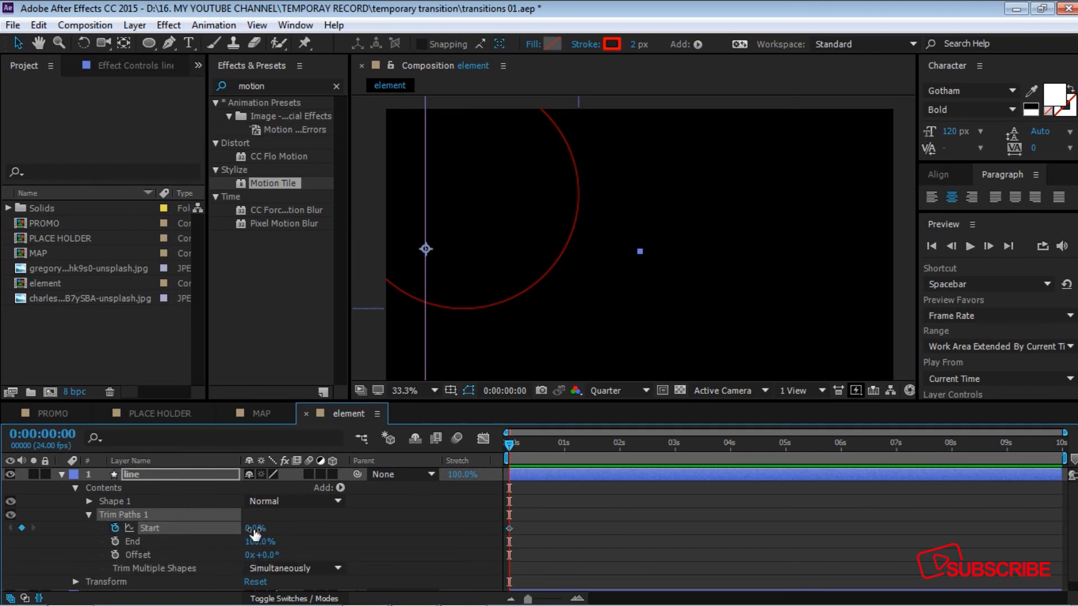
left_click_drag(254, 530, 167, 530)
left_click_drag(515, 445, 619, 449)
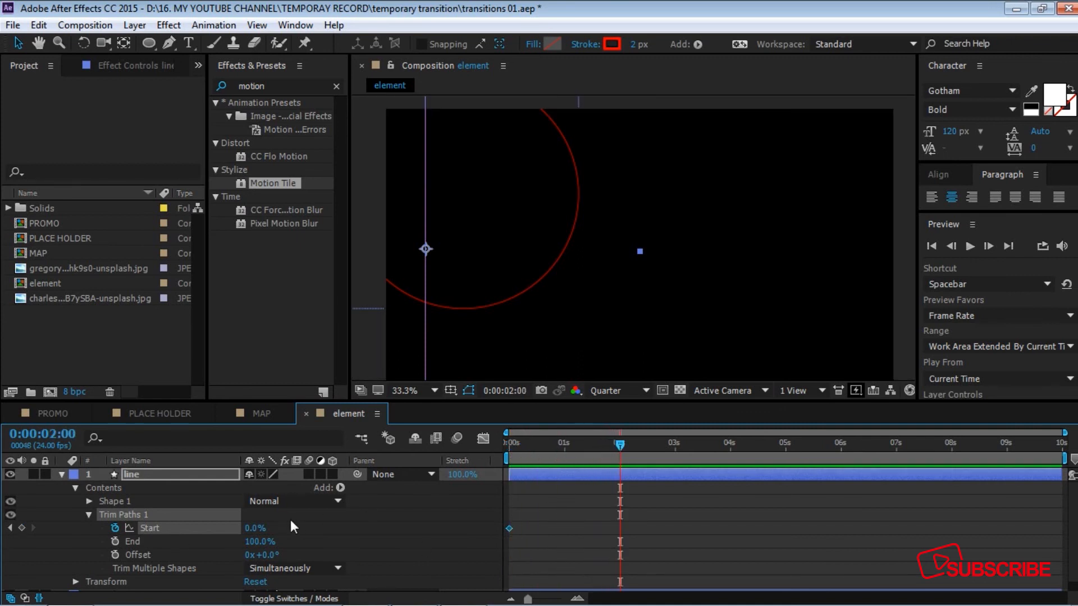
left_click_drag(253, 528, 410, 526)
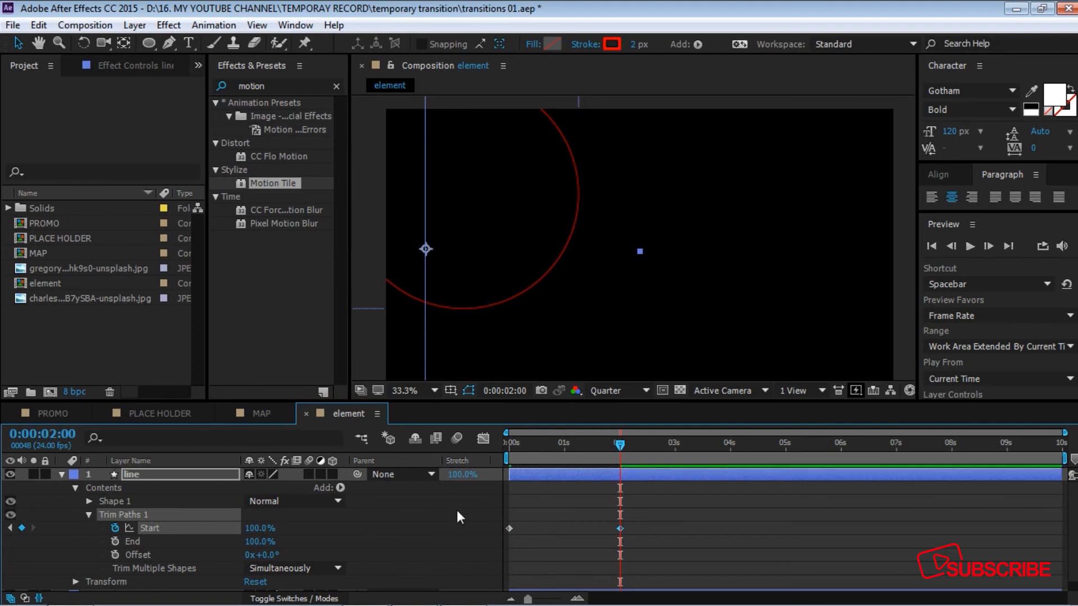
Keyframe the line's Trim Paths End from 0% at 2 seconds to 100% at 4 seconds.
left_click(116, 542)
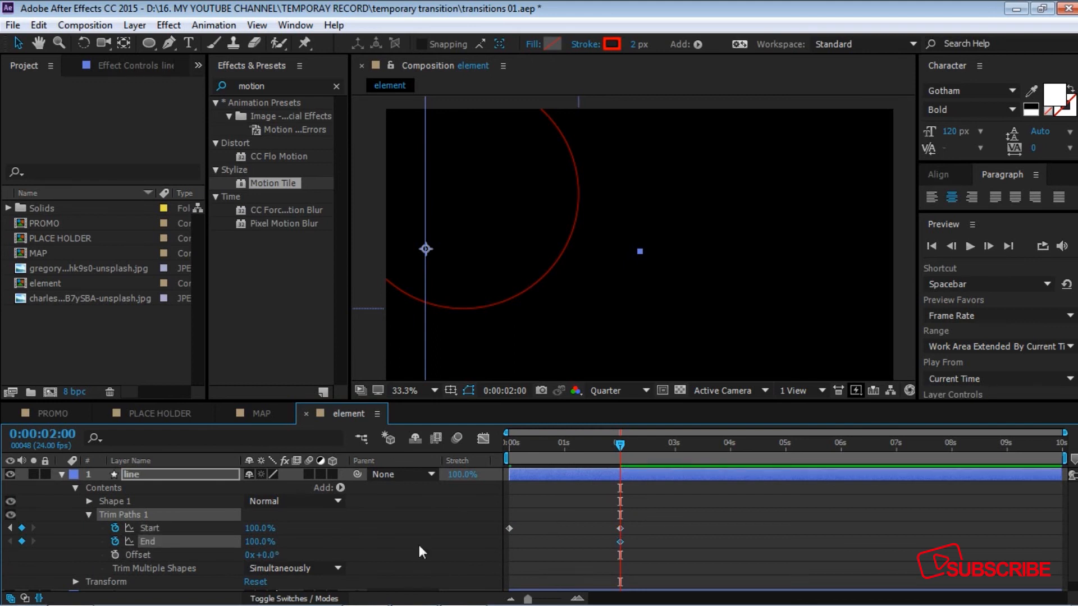
left_click_drag(255, 541, 170, 543)
left_click_drag(620, 445, 730, 452)
left_click_drag(256, 542, 702, 542)
Preview the line's trim animation from the start of the composition with the full frame fitted in view.
scroll(588, 246, "down", 1)
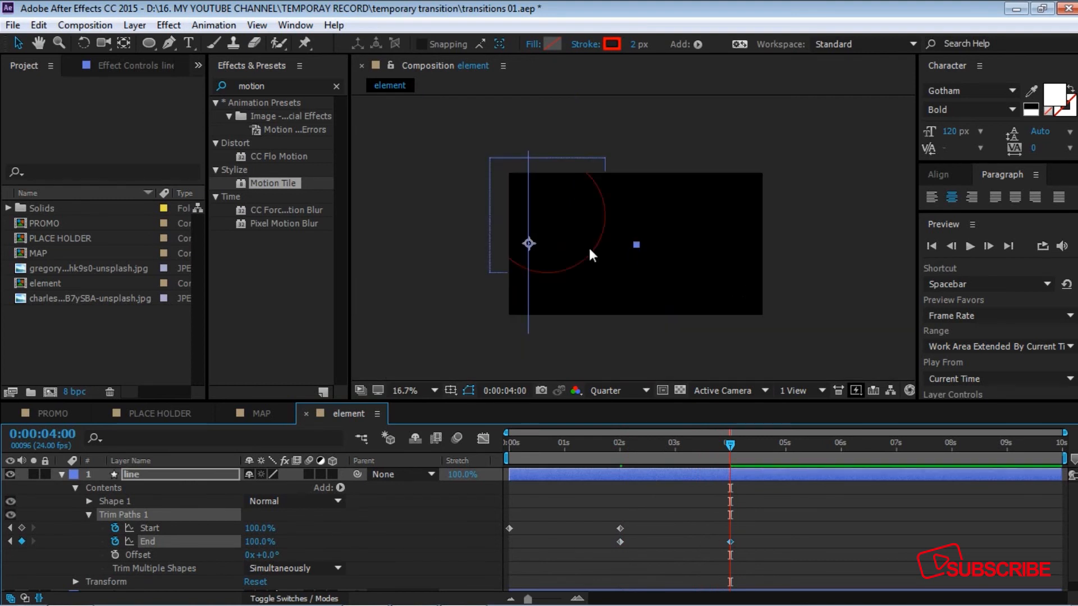
left_click(813, 247)
key("space")
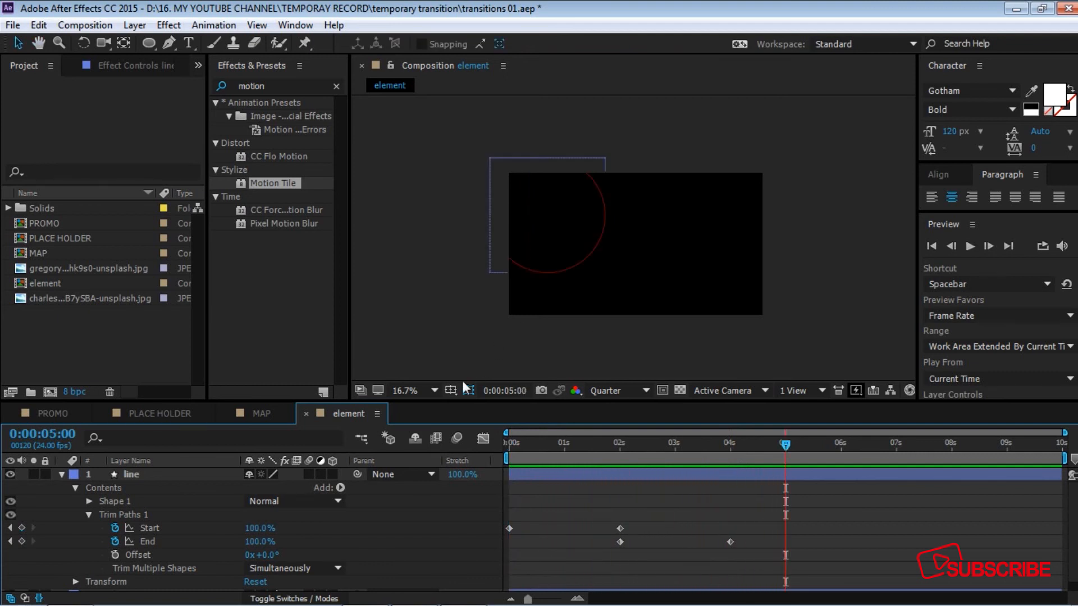
left_click(428, 391)
left_click(444, 124)
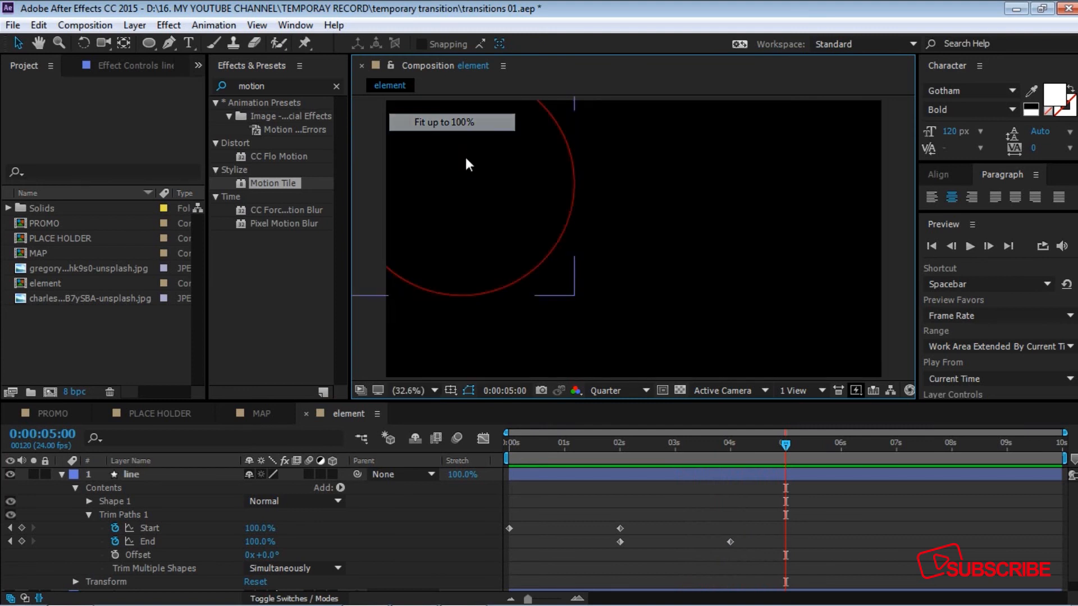
left_click_drag(786, 449, 429, 446)
key("space")
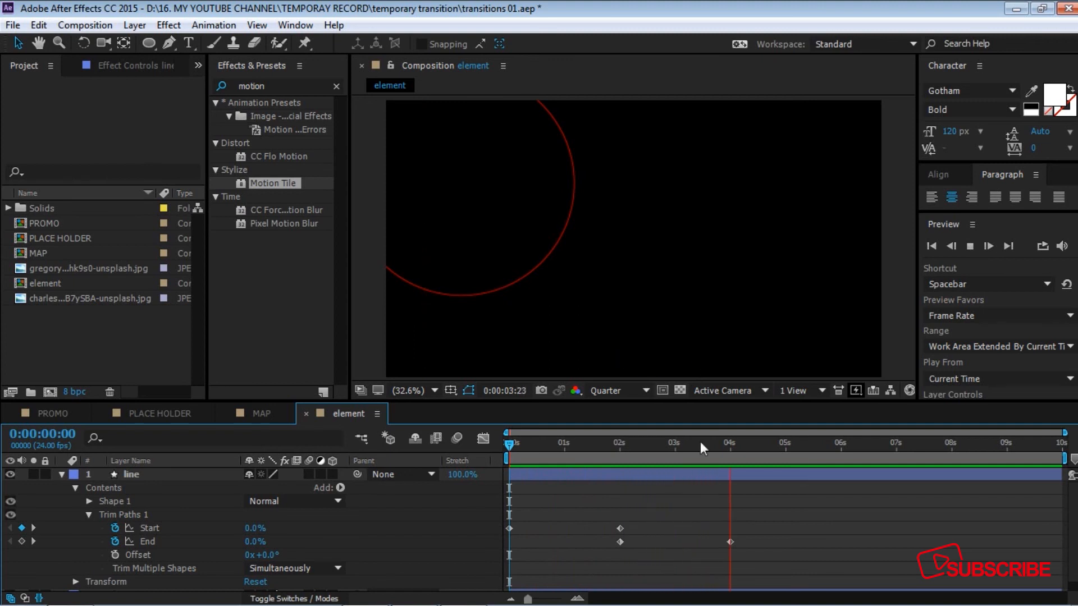
key("space")
Apply Easy Ease to all of the line's Start and End keyframes and inspect their curves in the Graph Editor.
left_click_drag(787, 550, 501, 520)
left_click(483, 439)
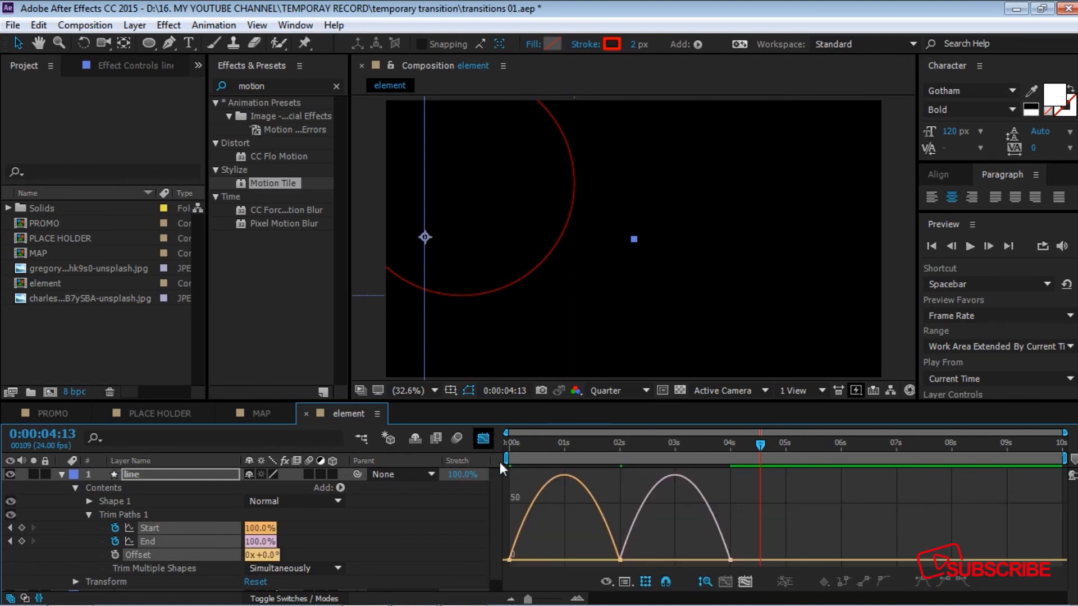
left_click_drag(742, 566, 578, 557)
left_click(483, 438)
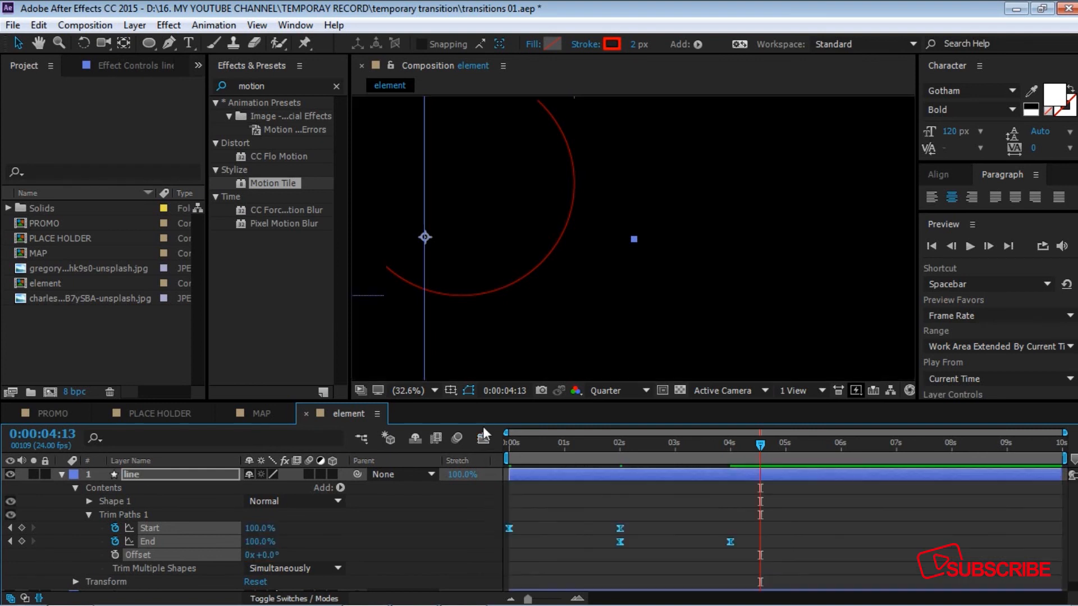
Show only the line layer's keyframed properties, then collapse the layer and deselect it.
left_click(802, 544)
left_click(659, 476)
key("u")
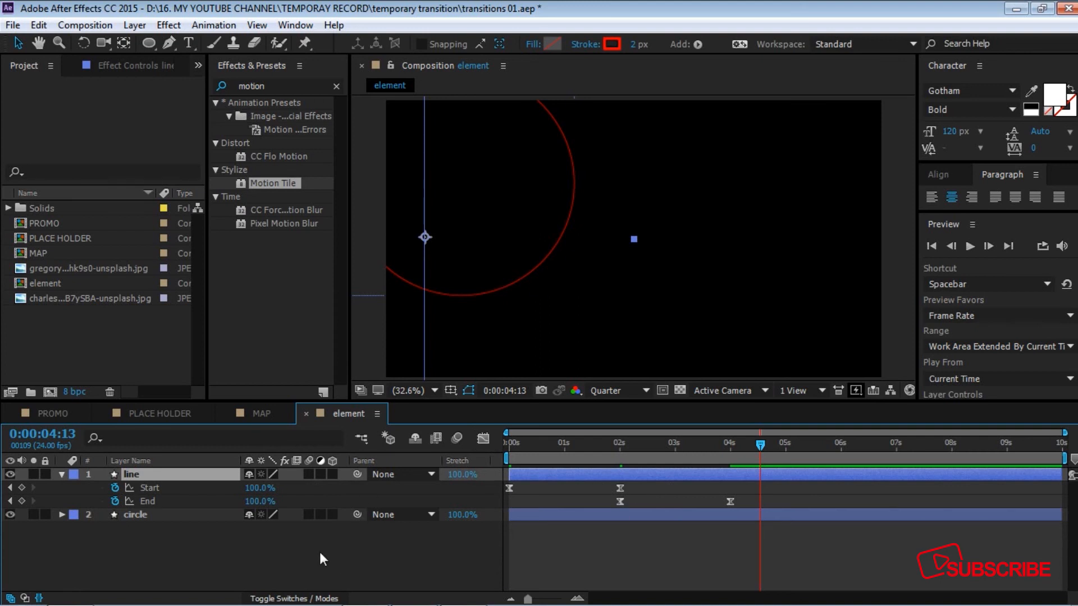
key("u")
left_click(369, 518)
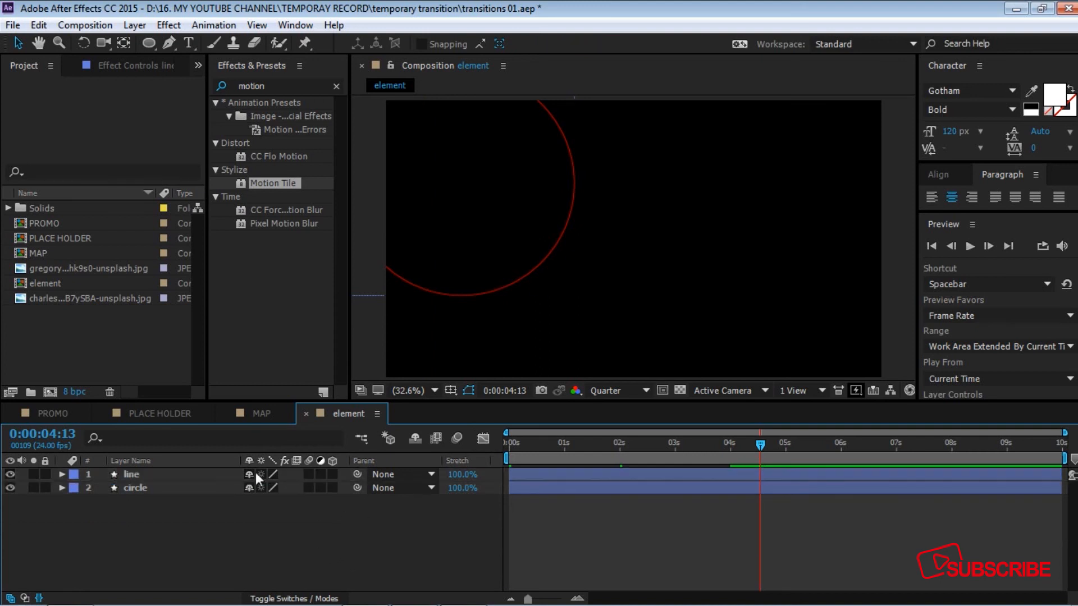
Return to 0 seconds and add a Trim Paths operator to the circle layer, expanding its properties.
left_click(160, 490)
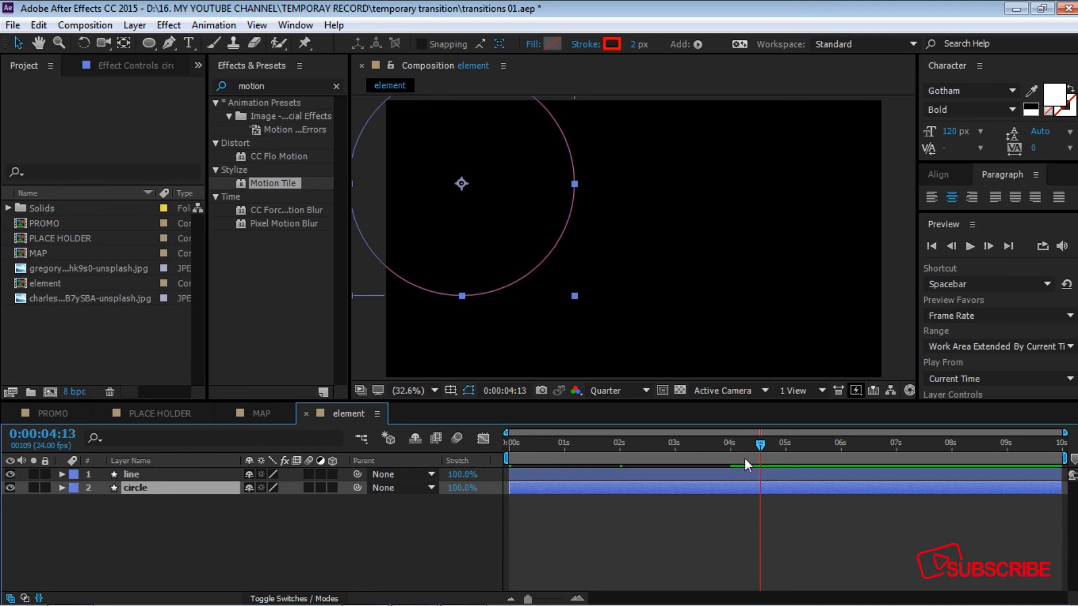
left_click_drag(759, 445, 452, 446)
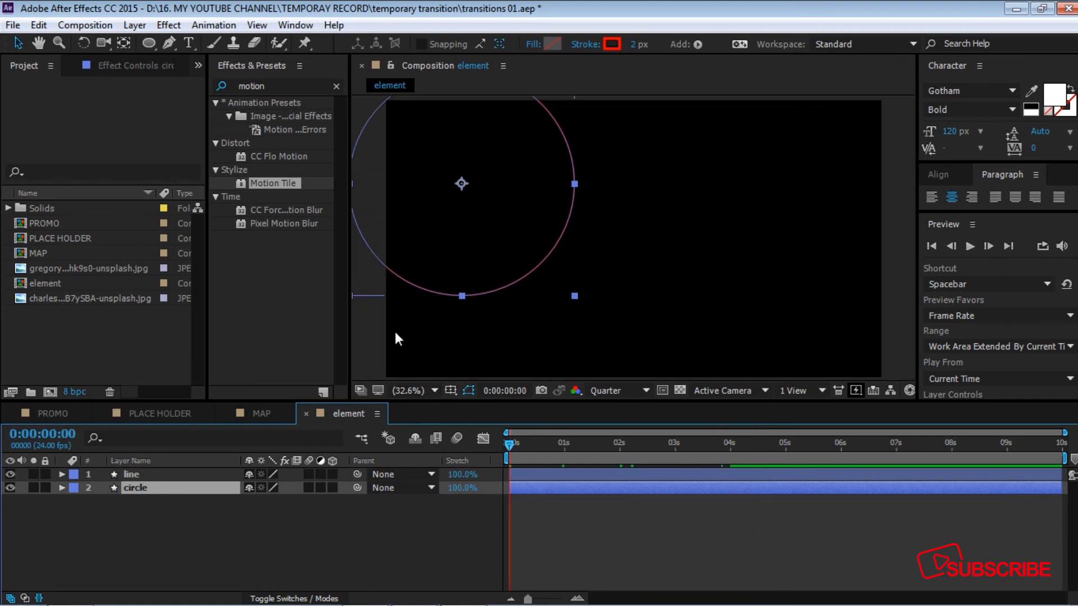
left_click(61, 488)
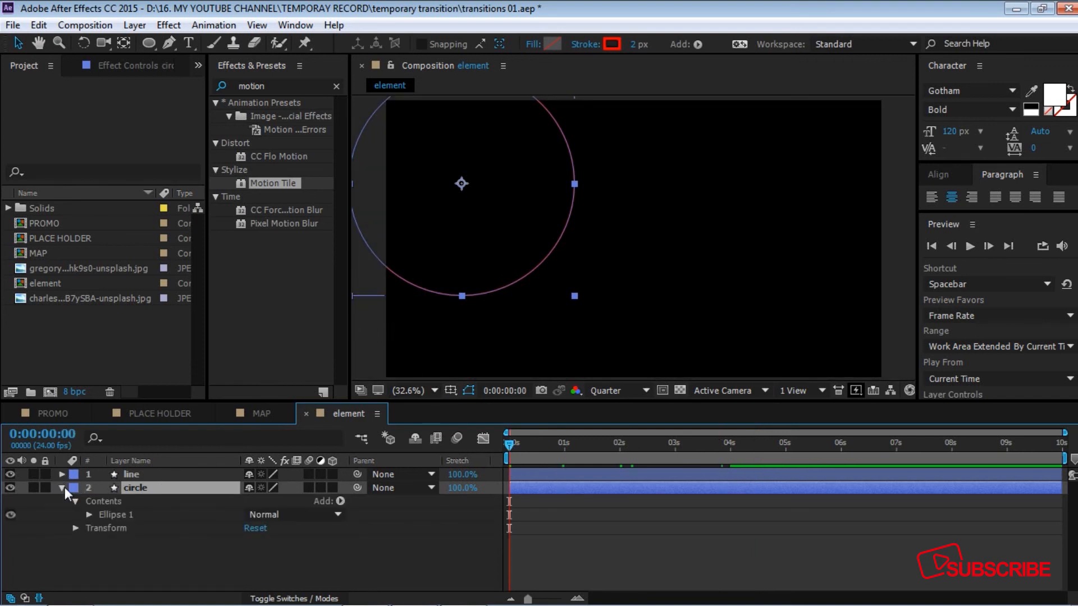
left_click(340, 501)
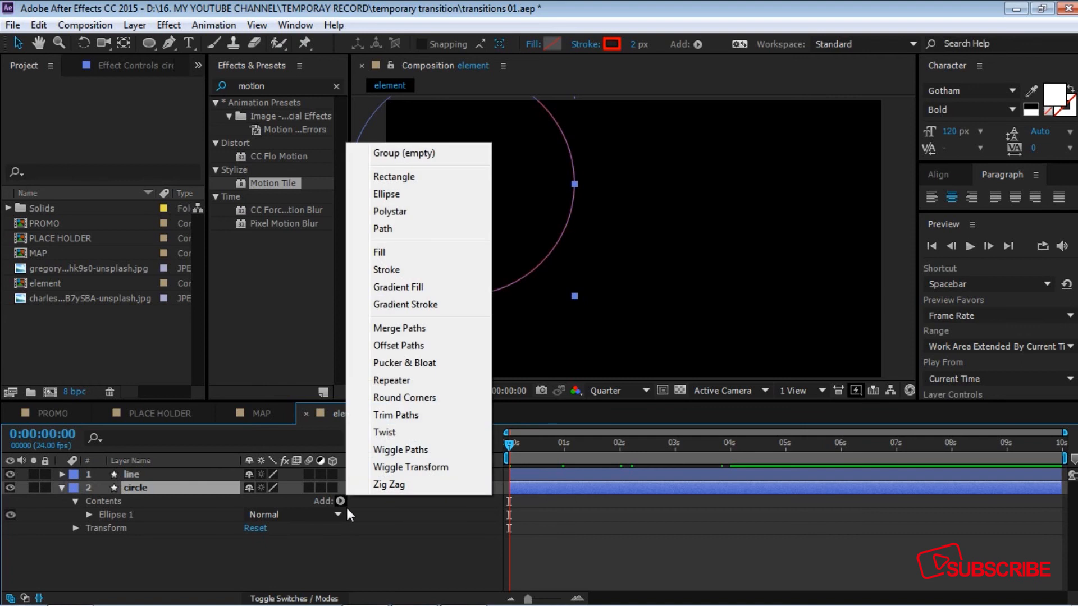
left_click(414, 415)
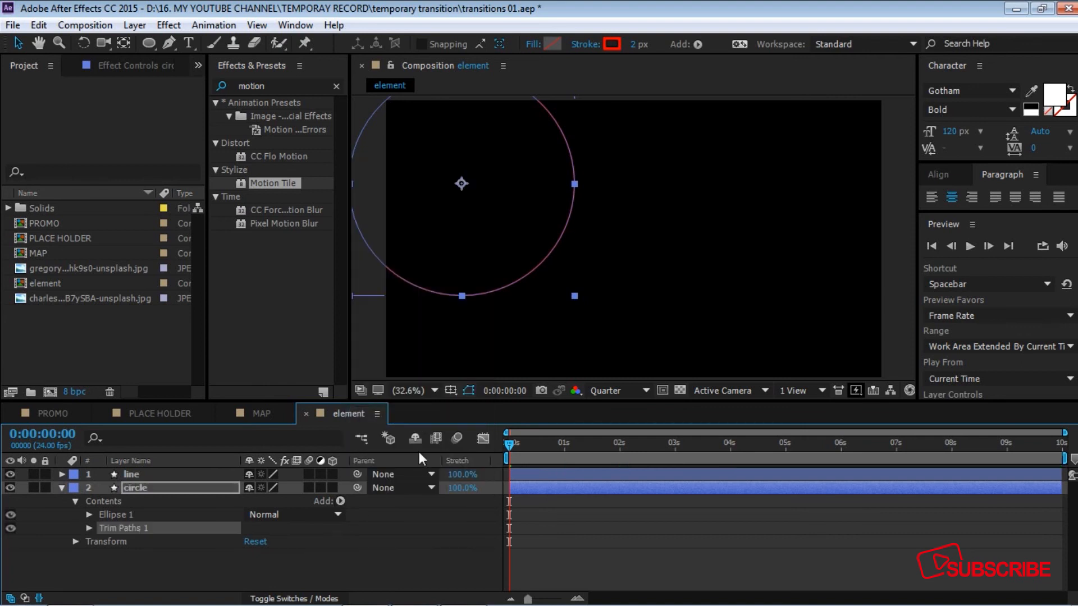
left_click(89, 528)
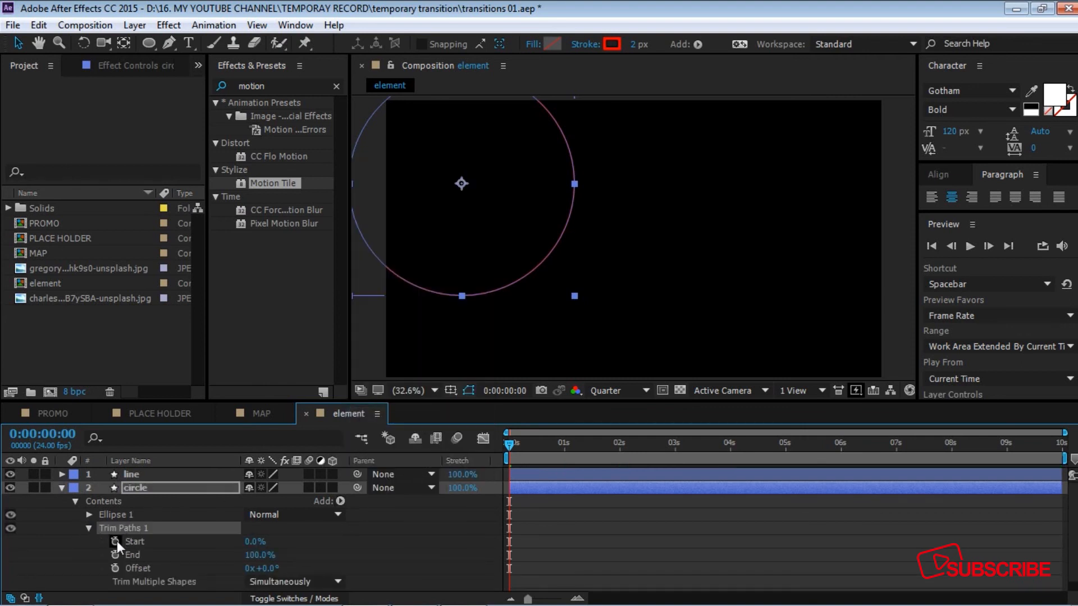
Keyframe the circle's Trim Paths Start from 0% at 0 seconds to 100% at 2 seconds.
left_click(115, 542)
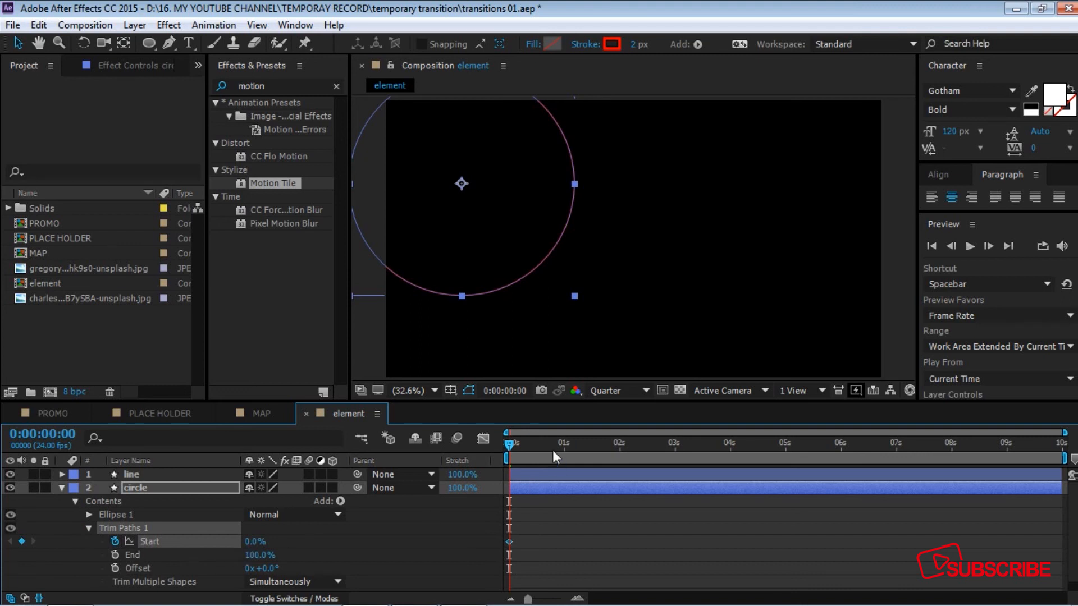
left_click_drag(509, 445, 620, 446)
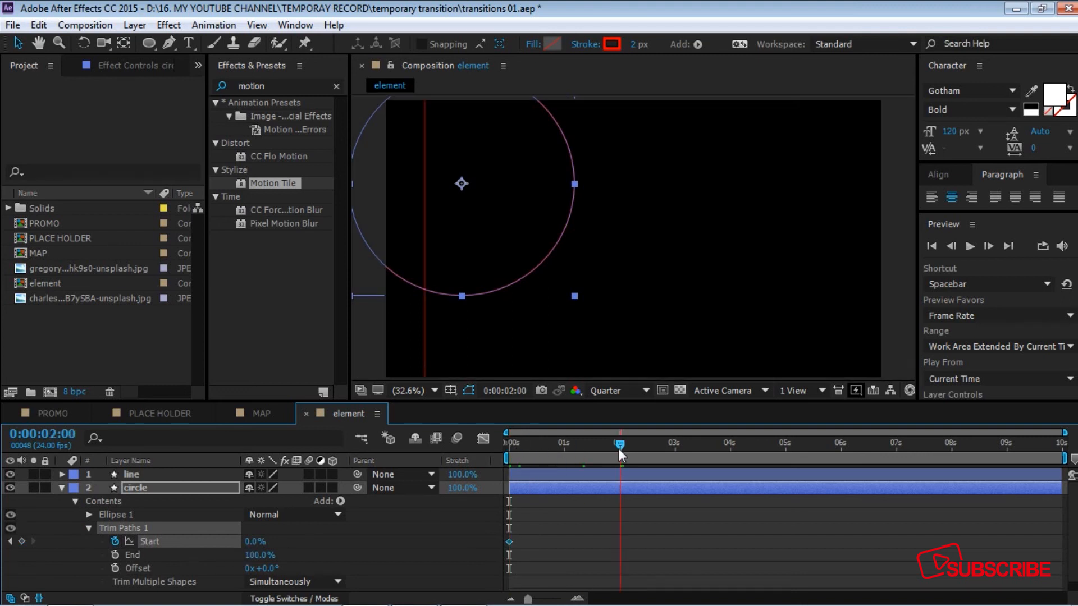
left_click_drag(256, 541, 682, 541)
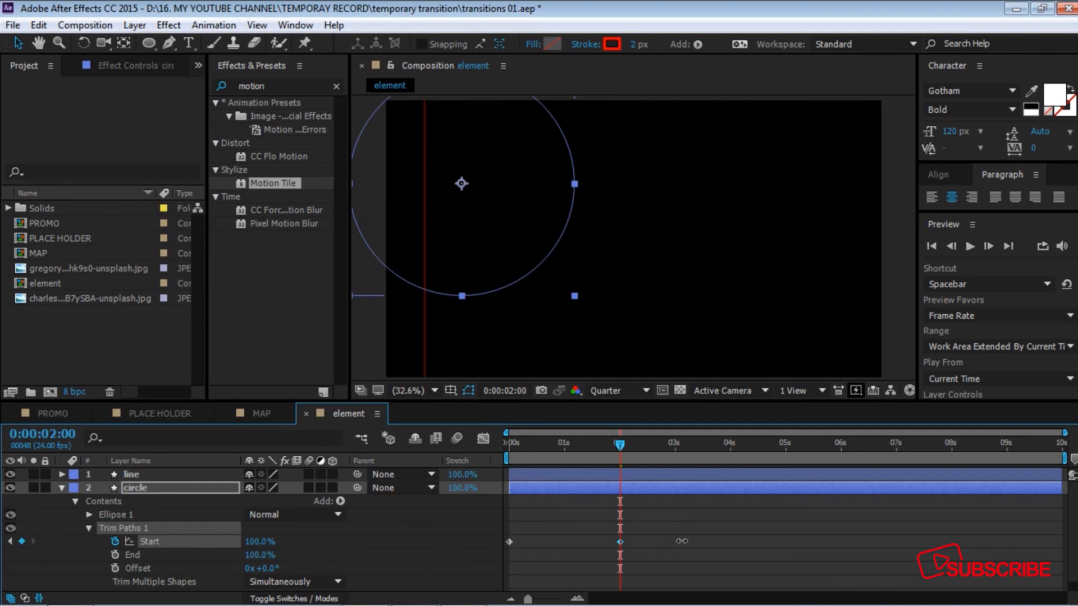
Keyframe the circle's Trim Paths End from 0% at 2 seconds to 100% at 4 seconds, and return to the timeline's start.
left_click(115, 555)
left_click_drag(256, 555, 81, 553)
left_click_drag(617, 443, 731, 467)
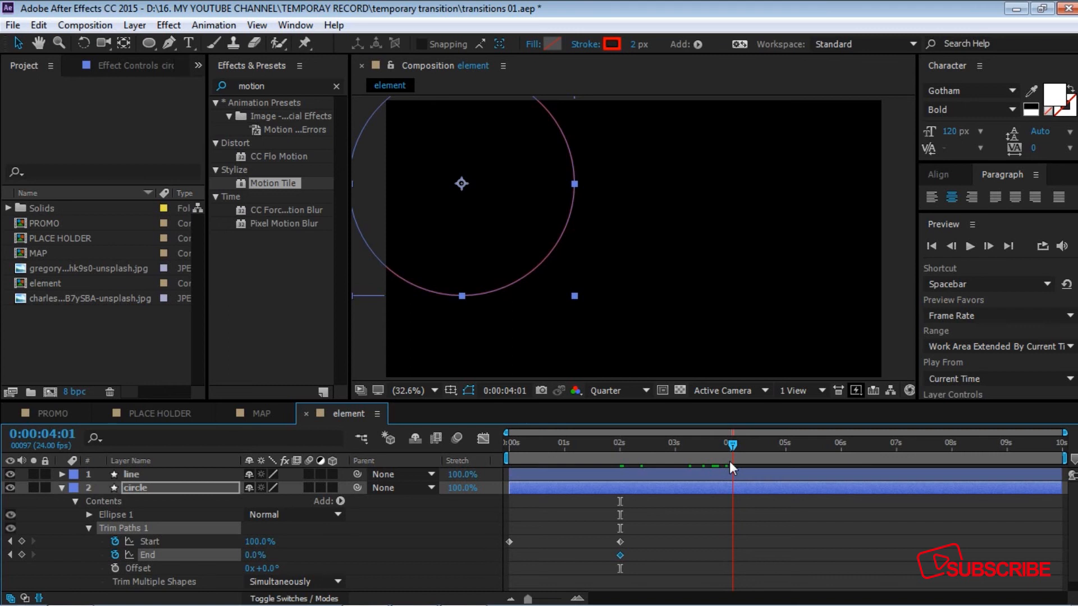
left_click_drag(730, 462, 728, 463)
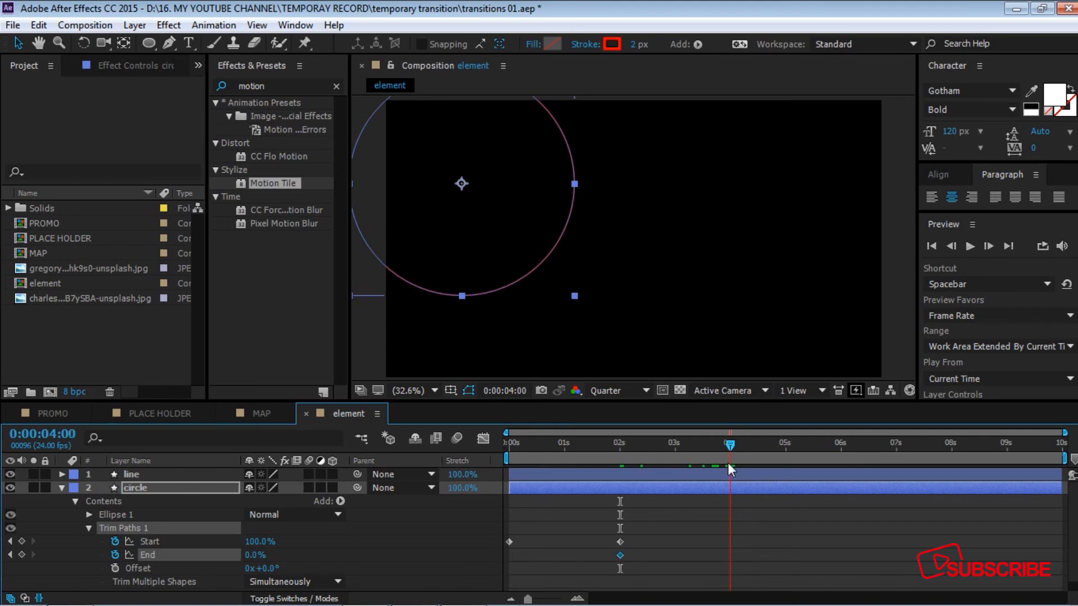
left_click_drag(255, 555, 729, 551)
key("Home")
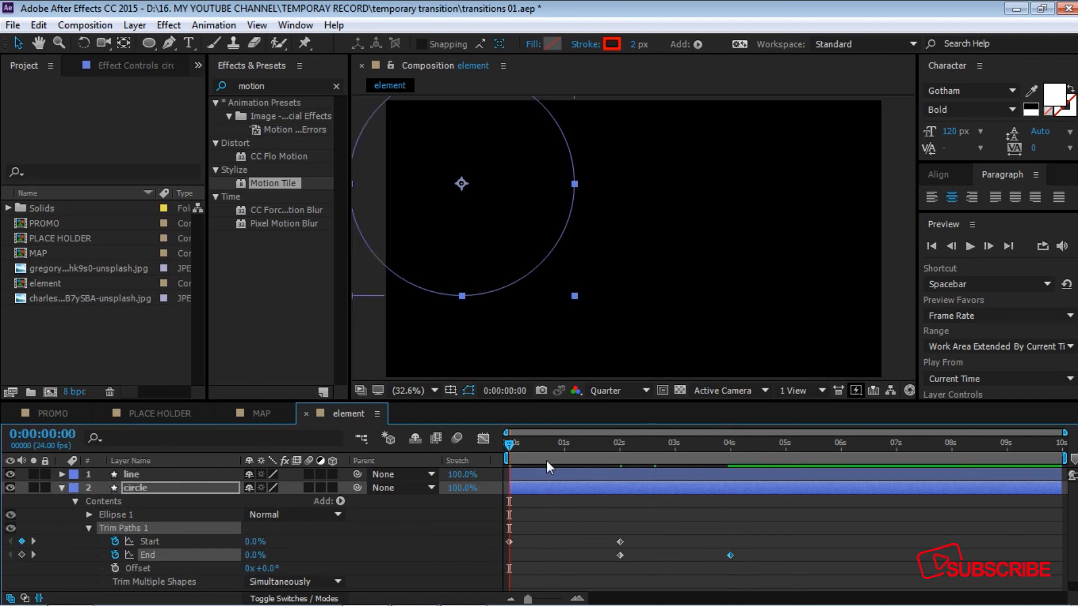
Preview the circle's animation, apply Easy Ease to its Trim Paths Start and End keyframes, check their speed graph, and return to 0 seconds.
key("space")
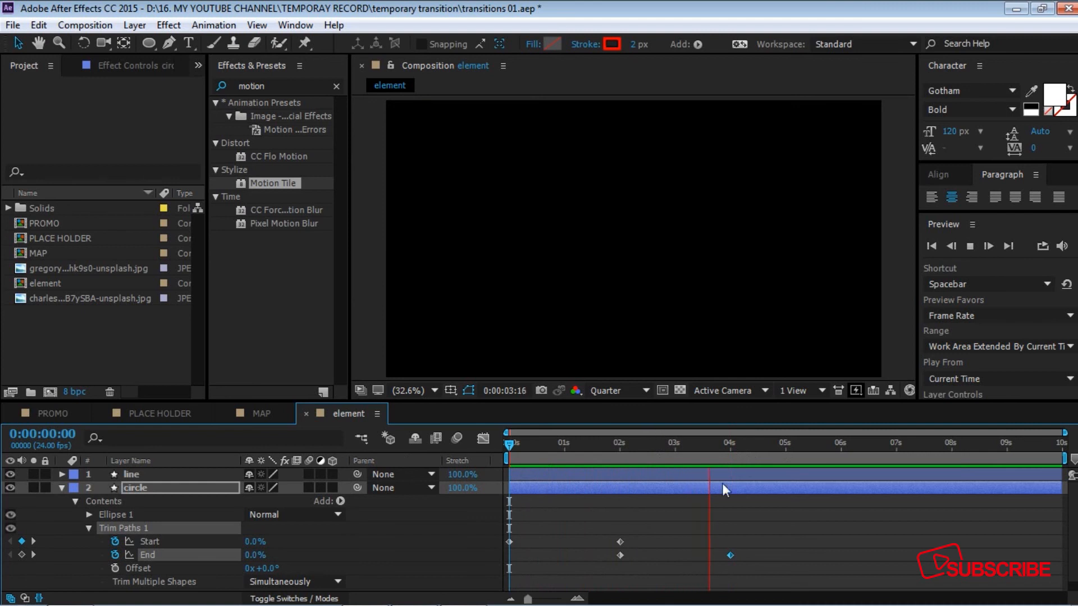
key("space")
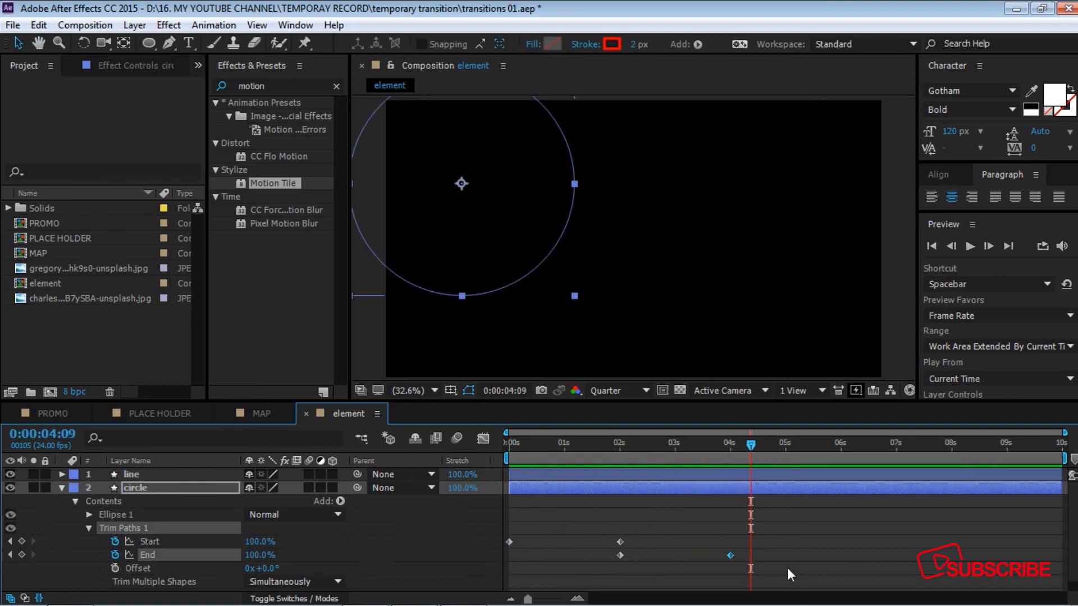
left_click_drag(783, 571, 503, 526)
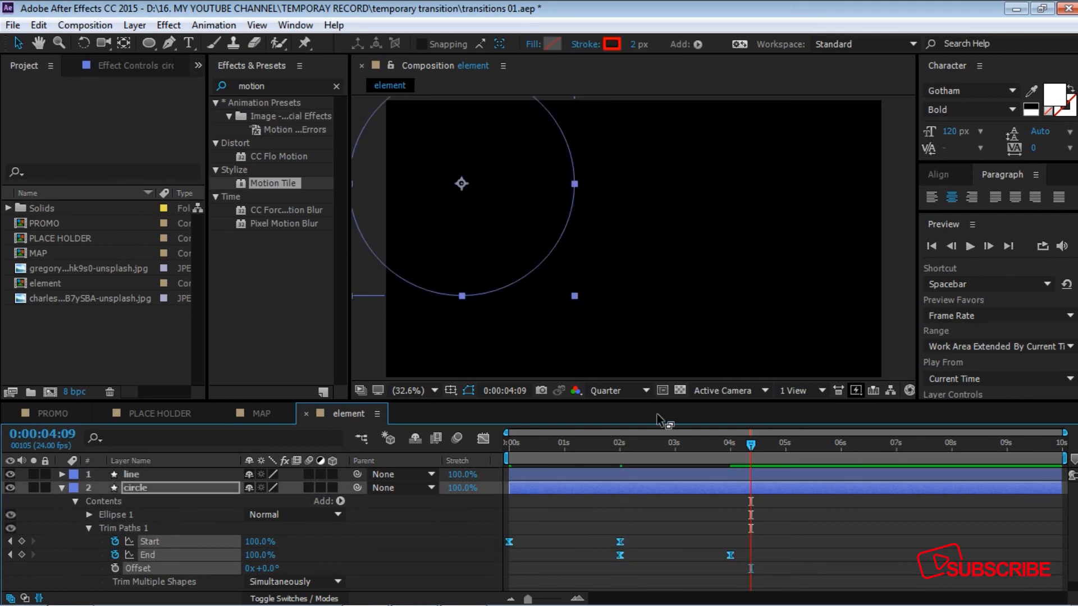
left_click(482, 439)
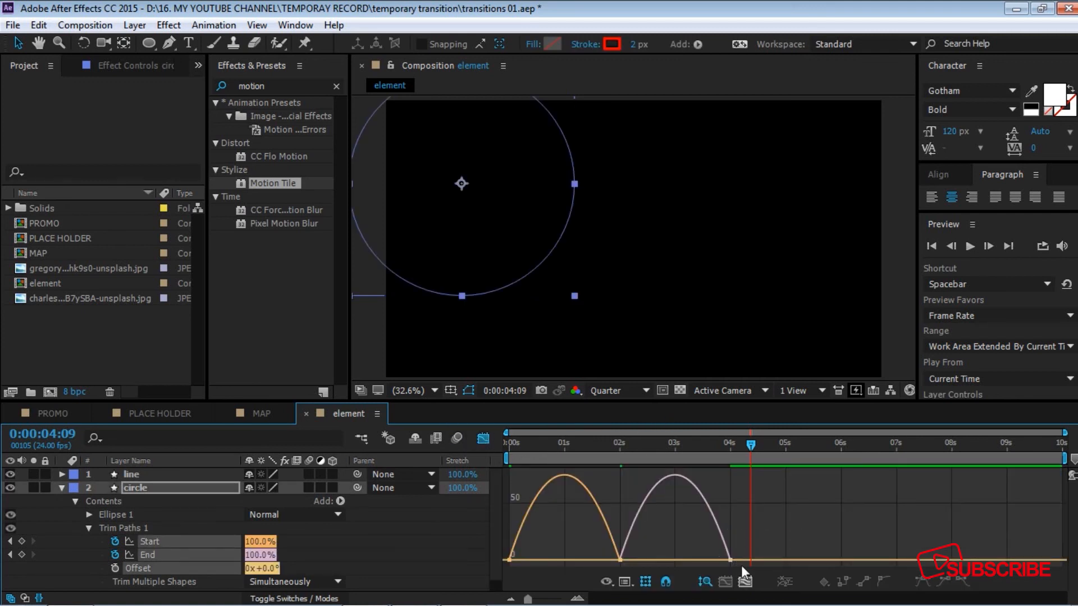
left_click_drag(530, 556, 573, 558)
left_click_drag(749, 447, 489, 445)
left_click(483, 438)
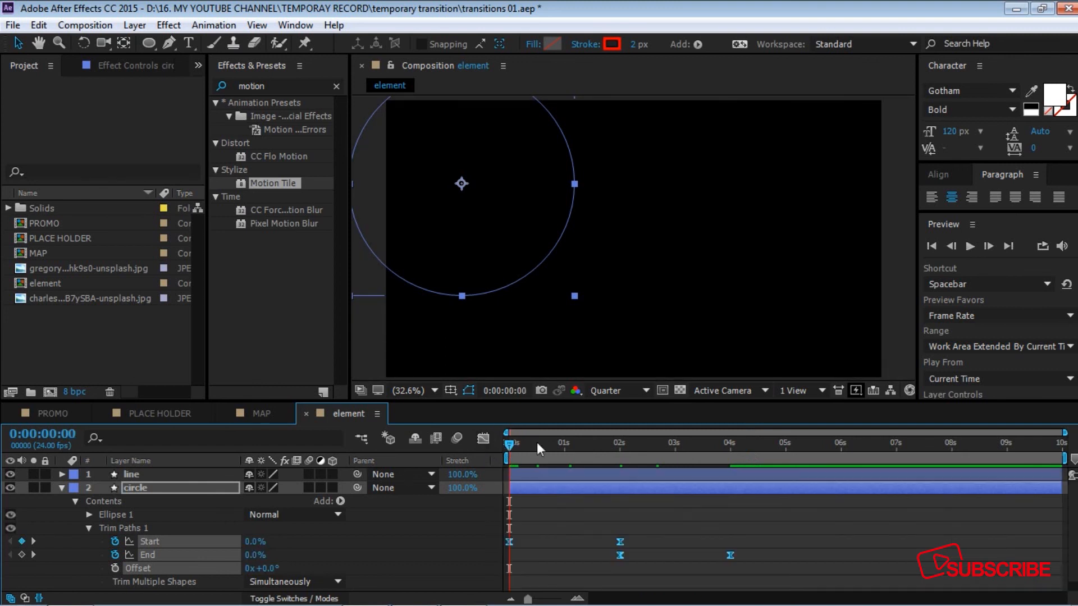
Collapse the circle layer's properties, preview the circle and line animation from the start, and deselect the layer.
left_click(566, 488)
key("u")
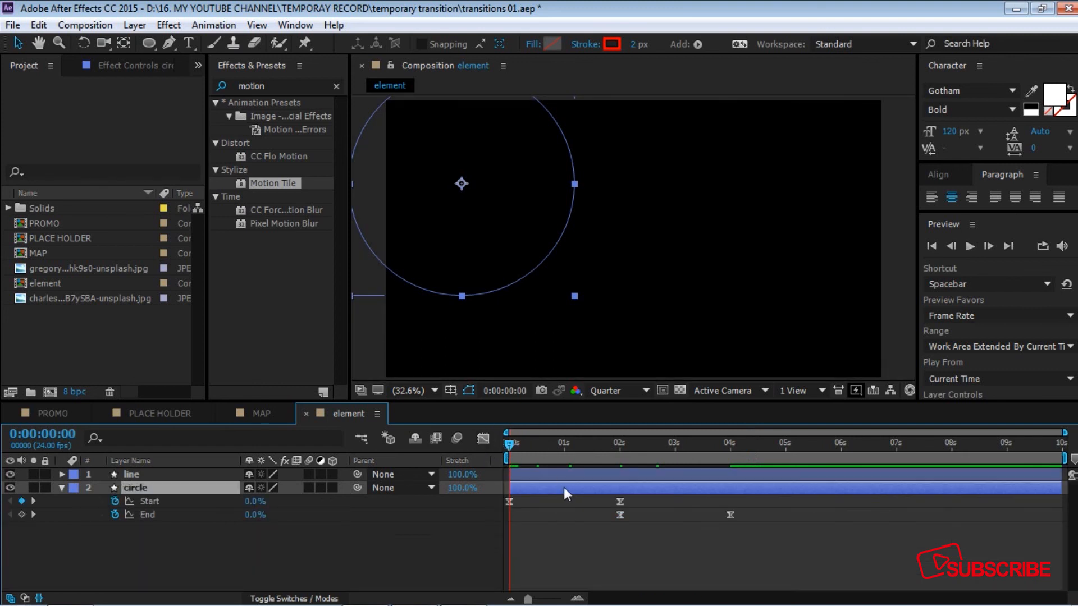
key("u")
key("space")
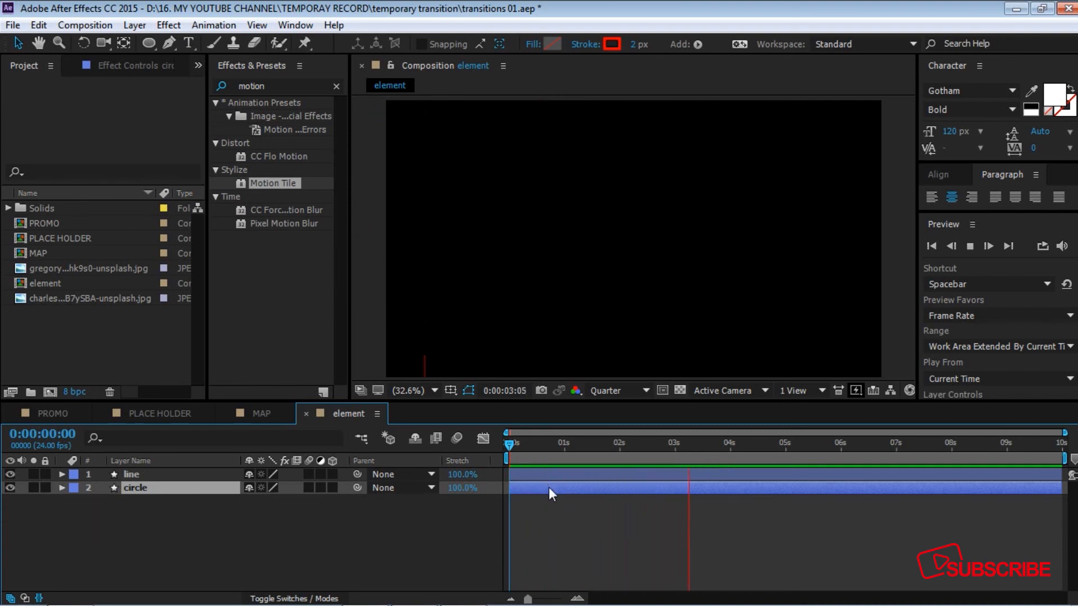
key("space")
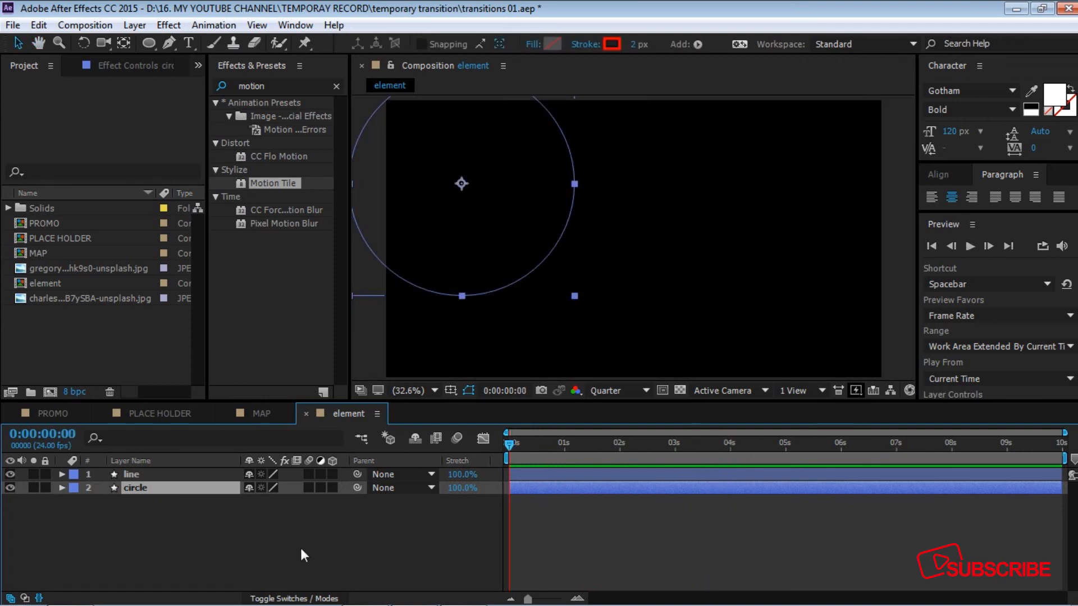
left_click(295, 548)
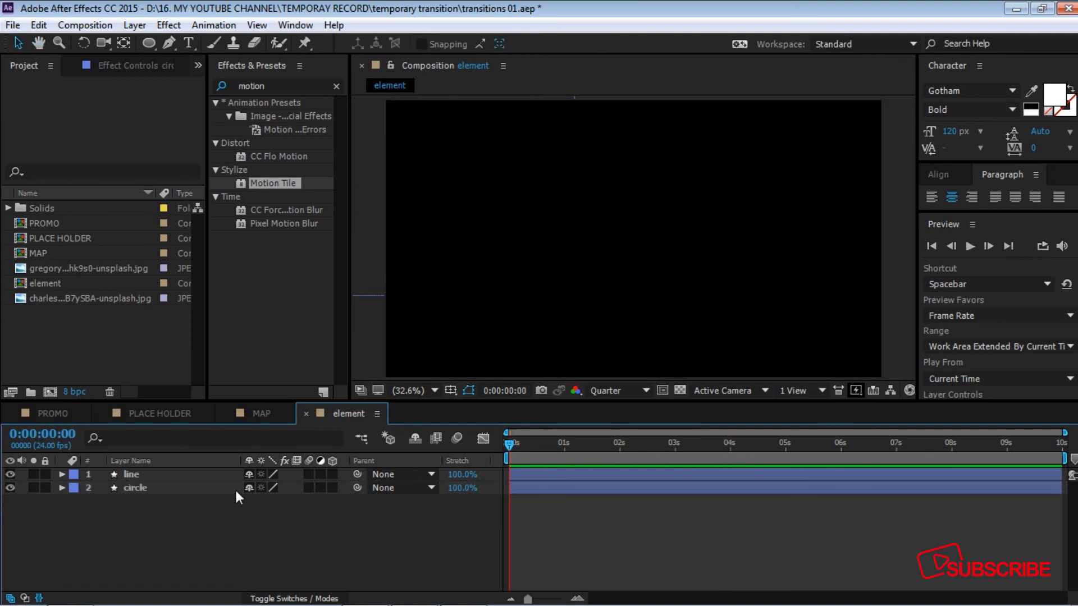
At 0:00:01:23, duplicate the line layer and rotate the copy to 90° so it runs horizontally.
left_click_drag(508, 446, 617, 453)
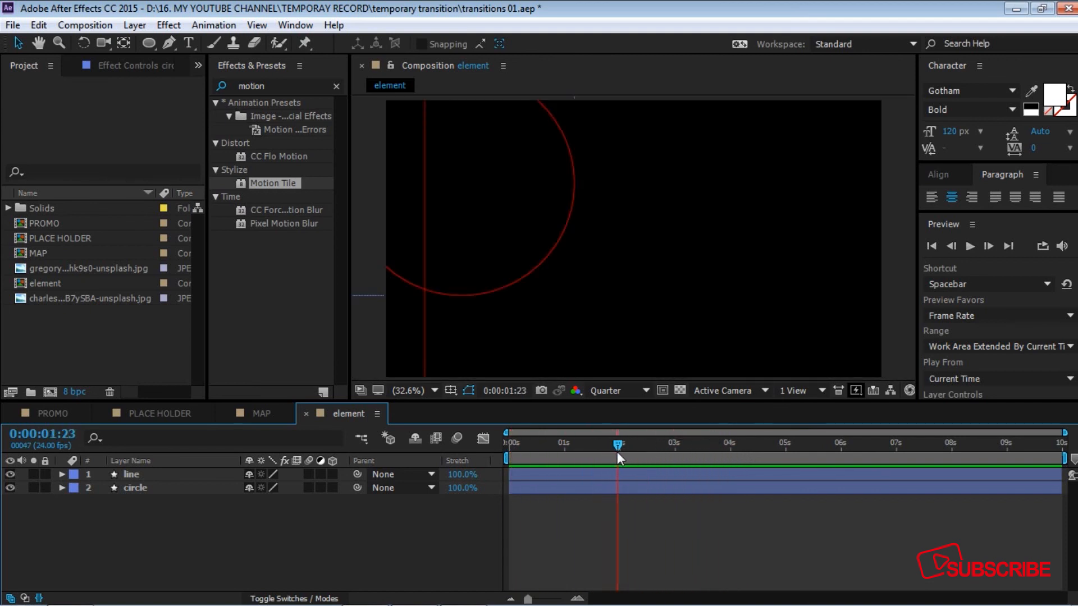
left_click(133, 475)
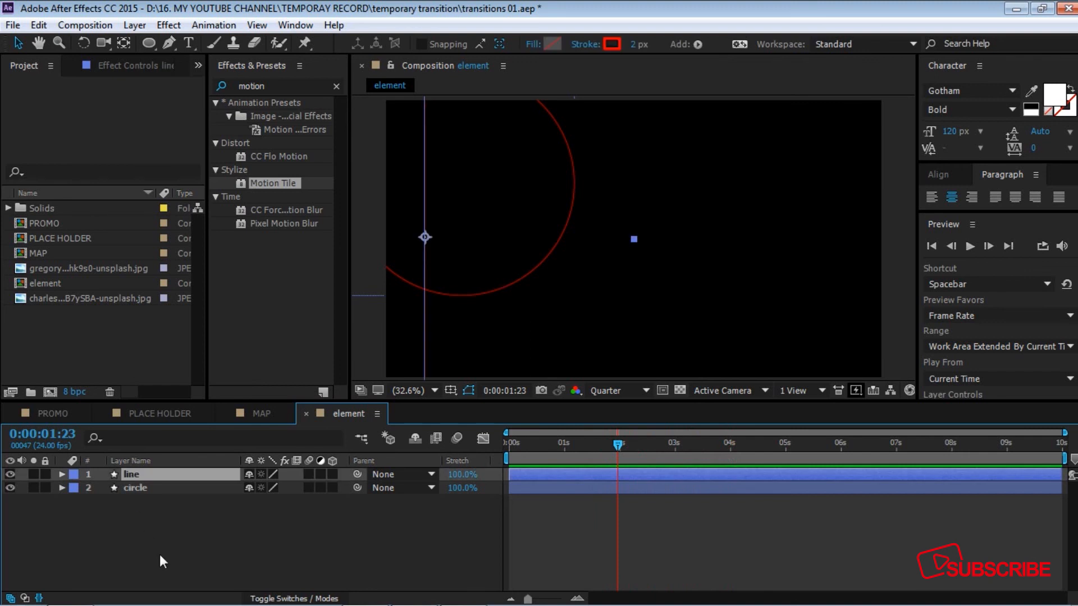
key("ctrl+d")
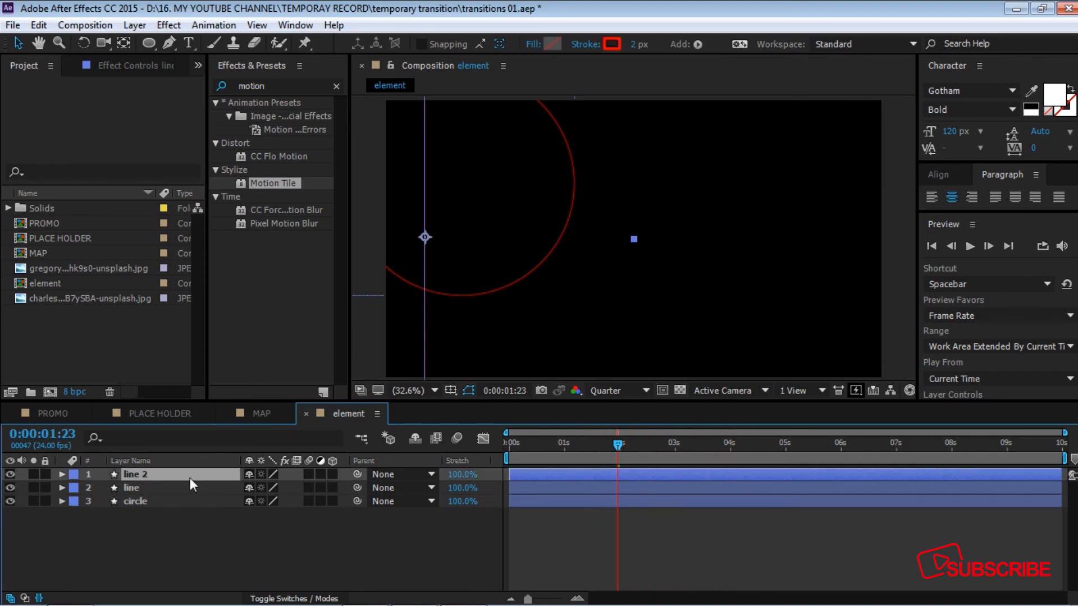
key("r")
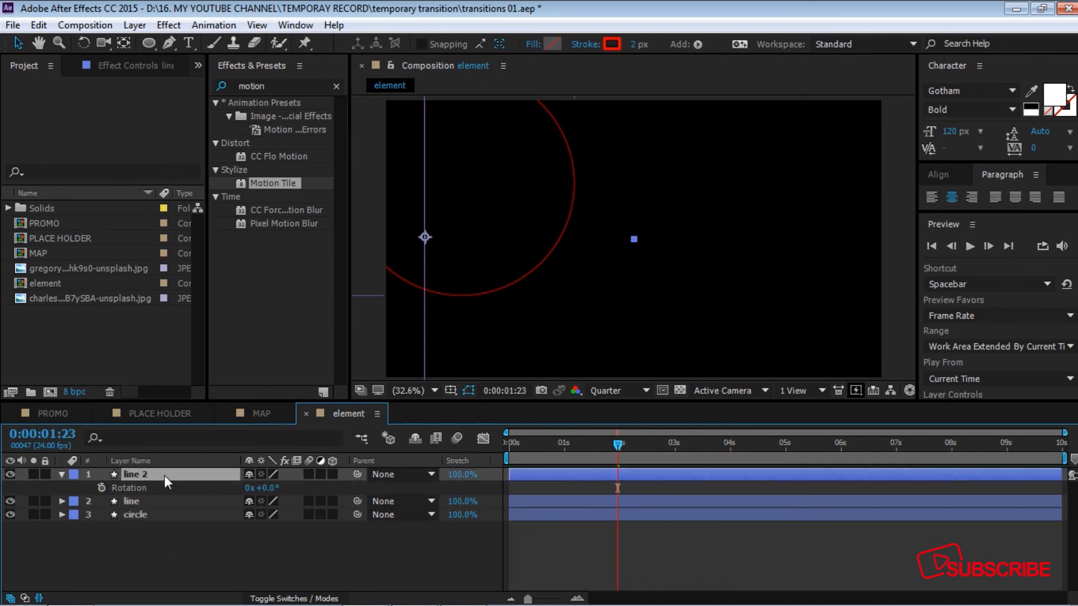
left_click(271, 488)
key("Return")
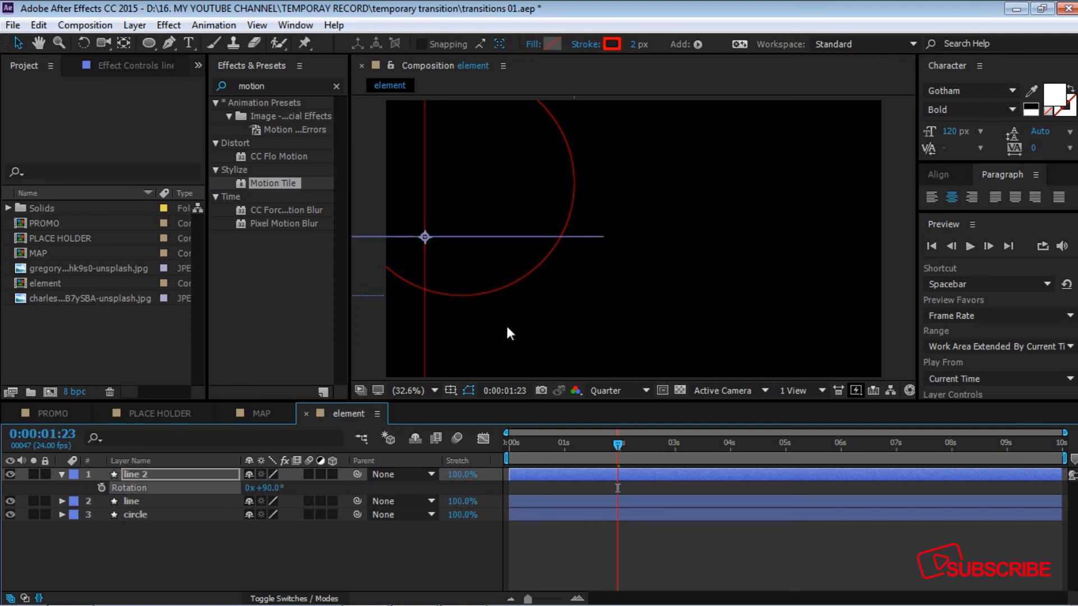
left_click_drag(498, 237, 534, 277)
key("ctrl+z")
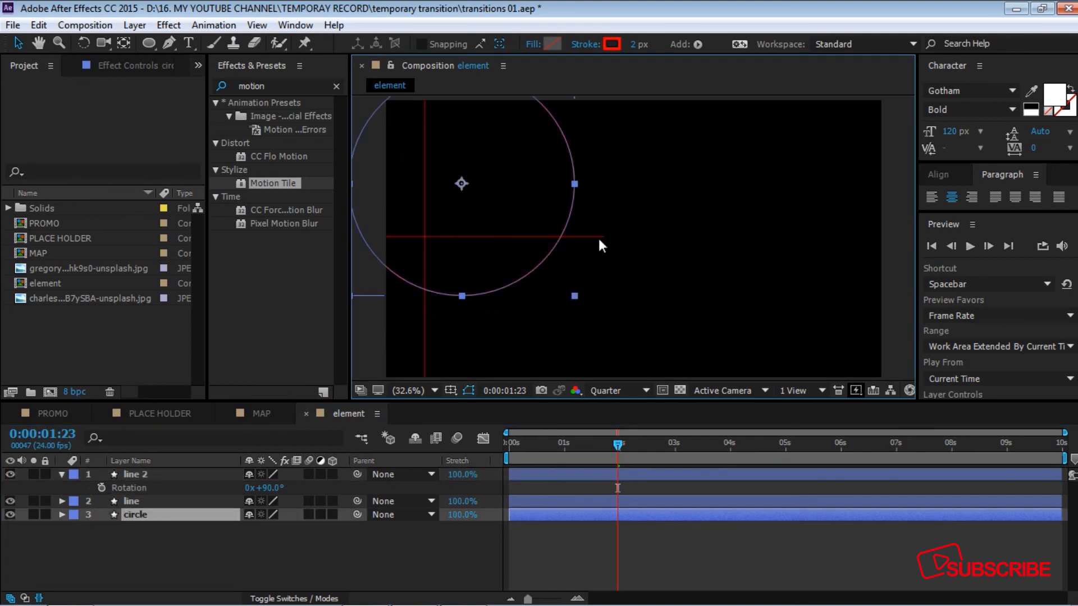
left_click(143, 476)
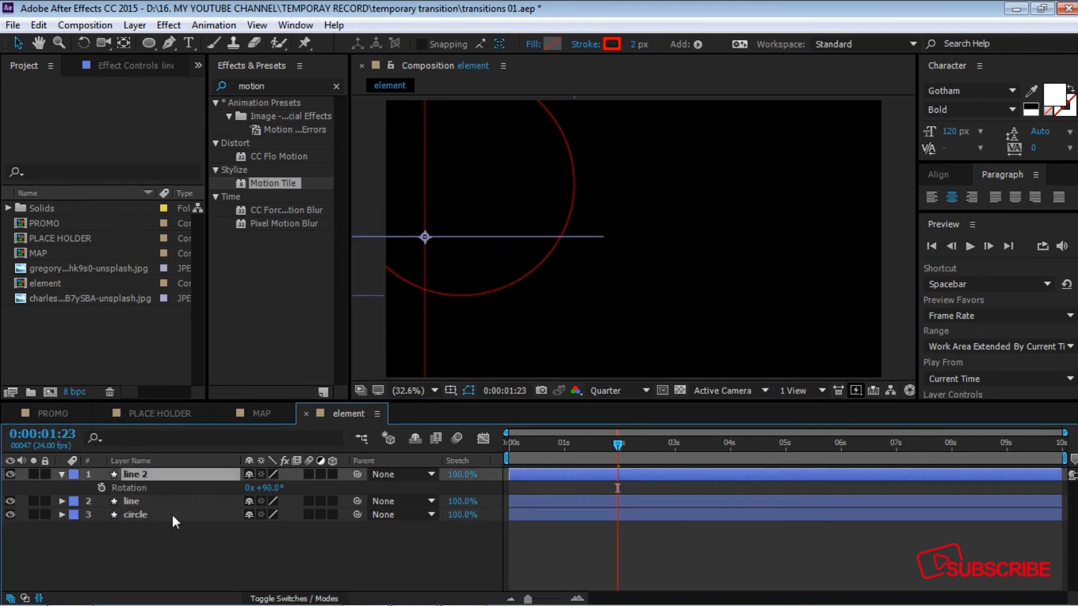
left_click_drag(575, 265, 592, 318)
key("ctrl+z")
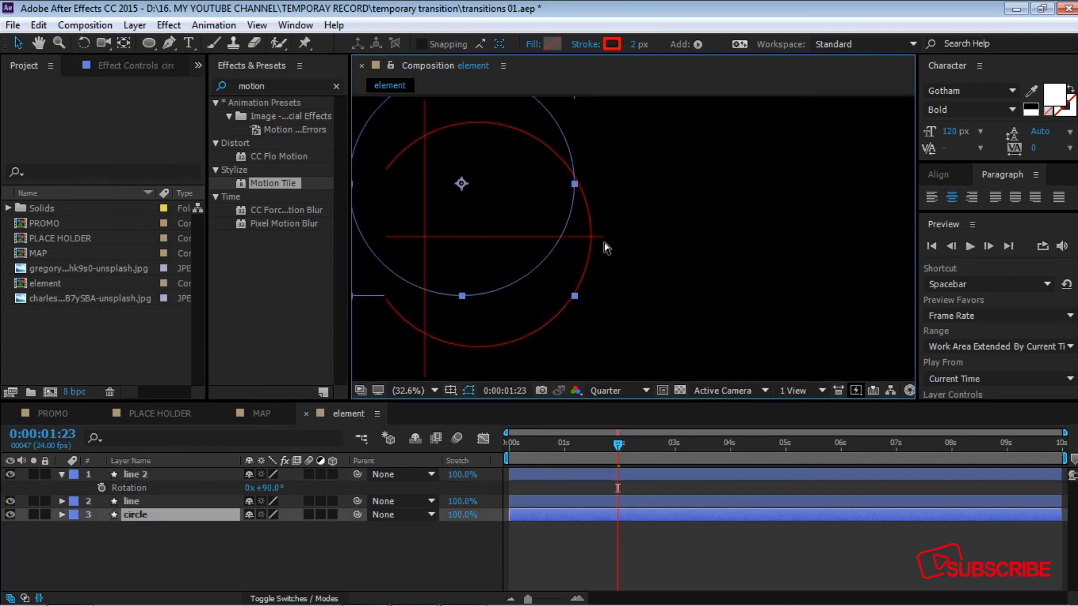
left_click(599, 238)
Move the duplicated line to the lower part of the frame by setting its Position to 1236, 951.
left_click(135, 477)
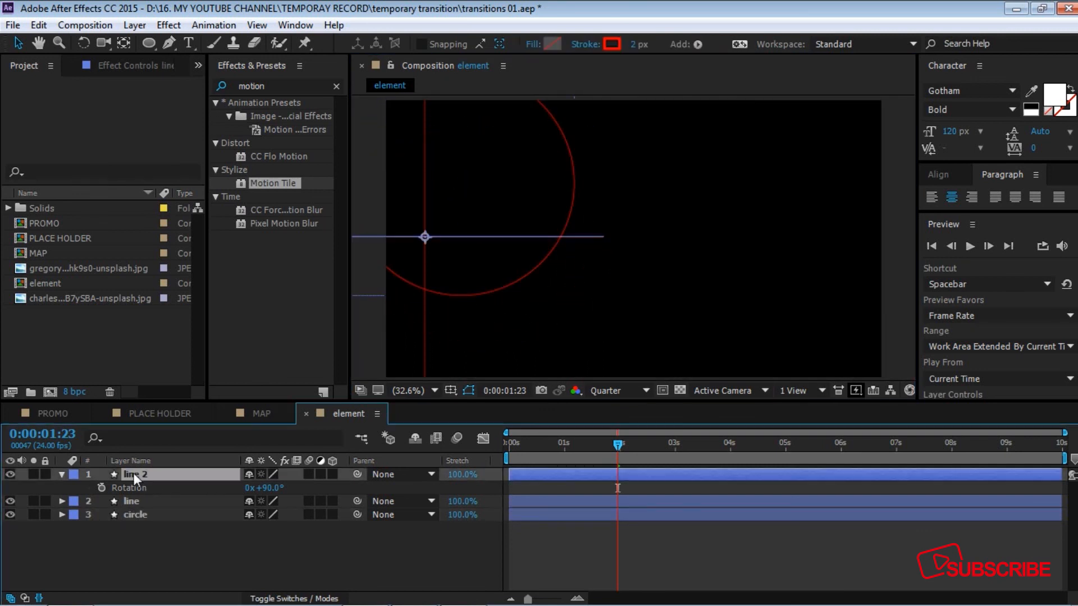
key("p")
left_click_drag(276, 496, 392, 487)
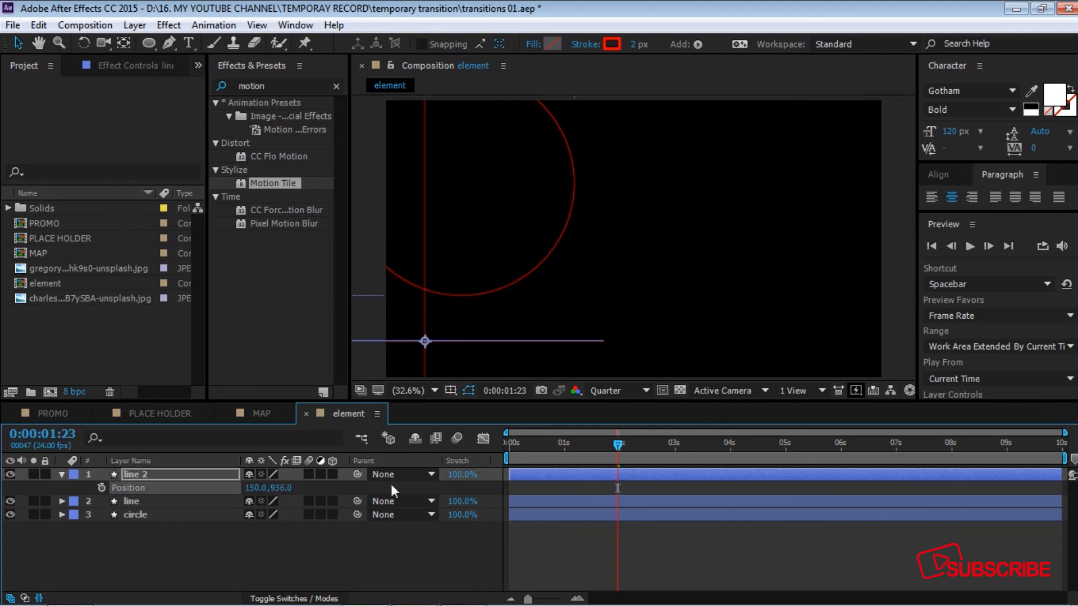
left_click_drag(260, 489, 667, 488)
left_click_drag(259, 490, 704, 494)
mouse_move(298, 497)
left_mouse_down()
mouse_move(331, 486)
mouse_move(306, 487)
left_mouse_up()
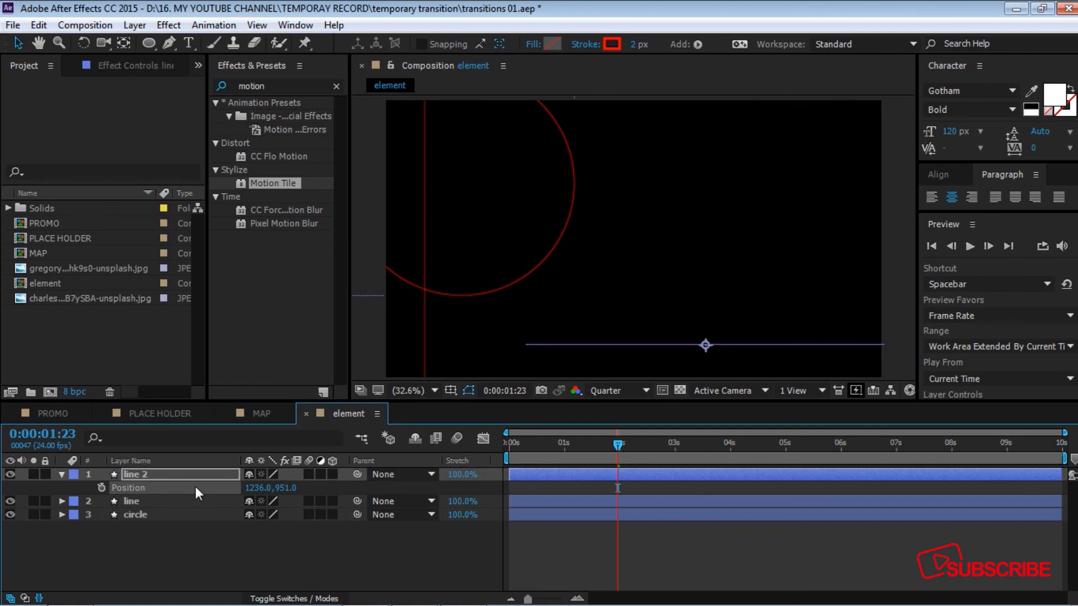
Lengthen the duplicated line by scaling the line 2 layer to 161%.
left_click(128, 474)
key("s")
left_click_drag(303, 494, 339, 494)
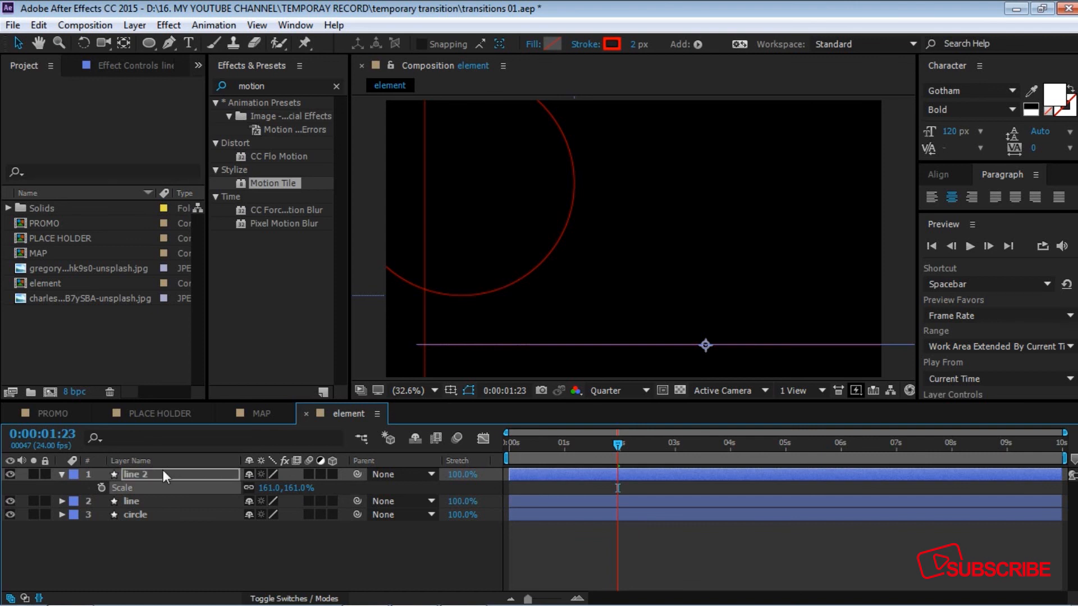
Set the line 2 layer's Position to 967, 957 so it spans the frame's width, then deselect and collapse it.
left_click(146, 474)
key("p")
left_click_drag(289, 488, 125, 500)
key("ctrl+z")
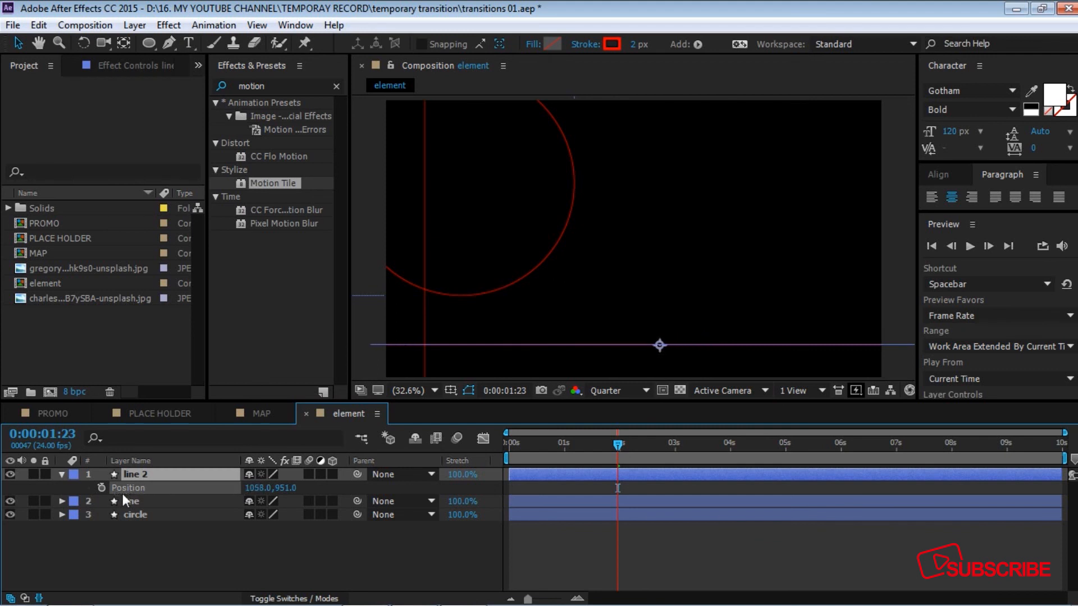
left_click_drag(263, 488, 239, 495)
left_click(234, 543)
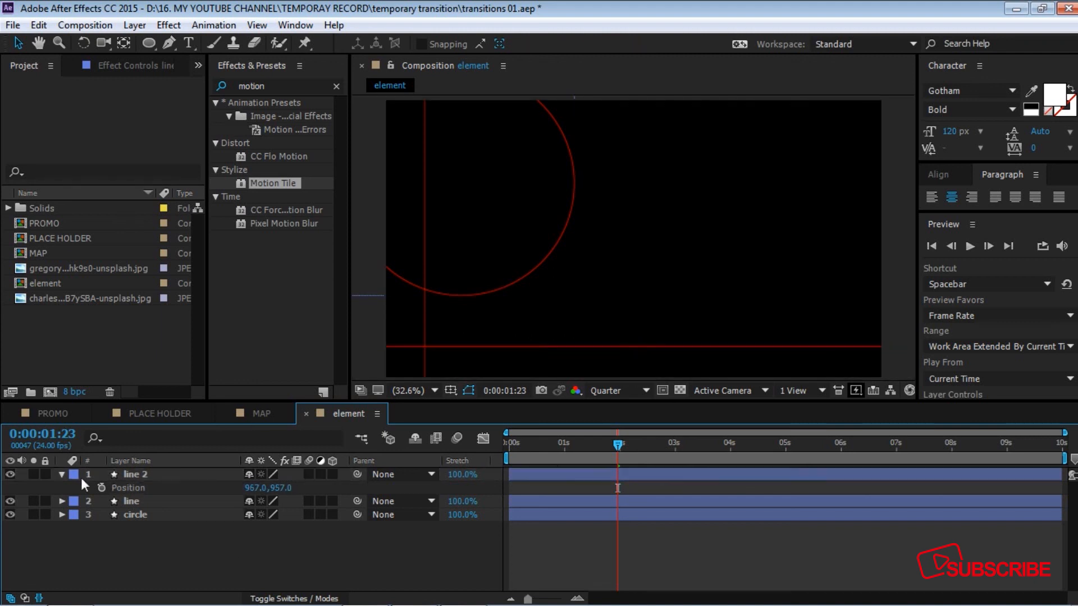
left_click(62, 474)
Duplicate the circle layer, move the copy to the frame's lower-right corner, and deselect it.
left_click(147, 496)
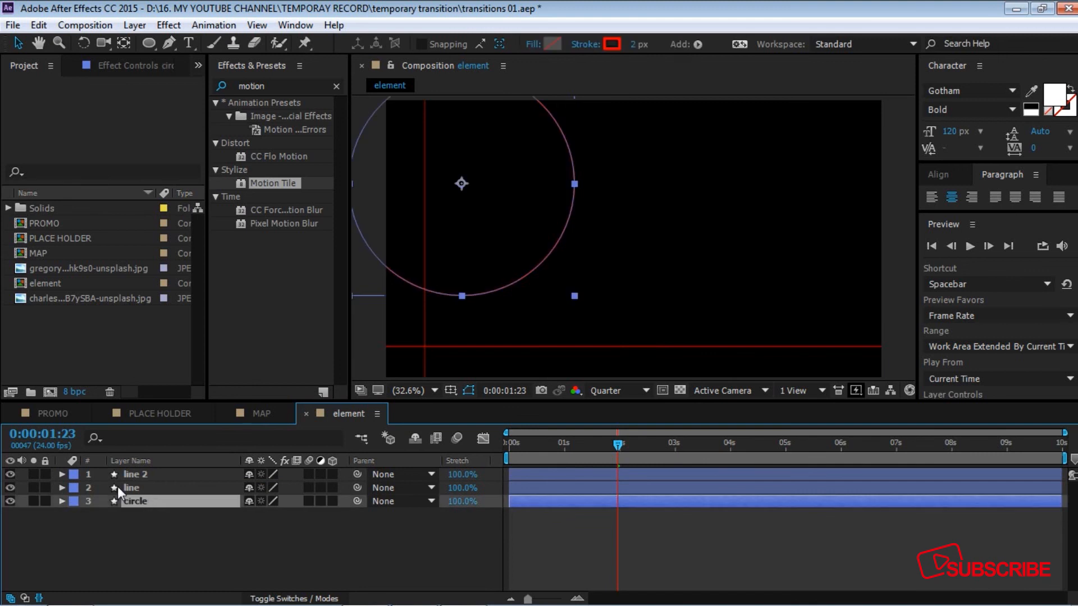
key("ctrl+d")
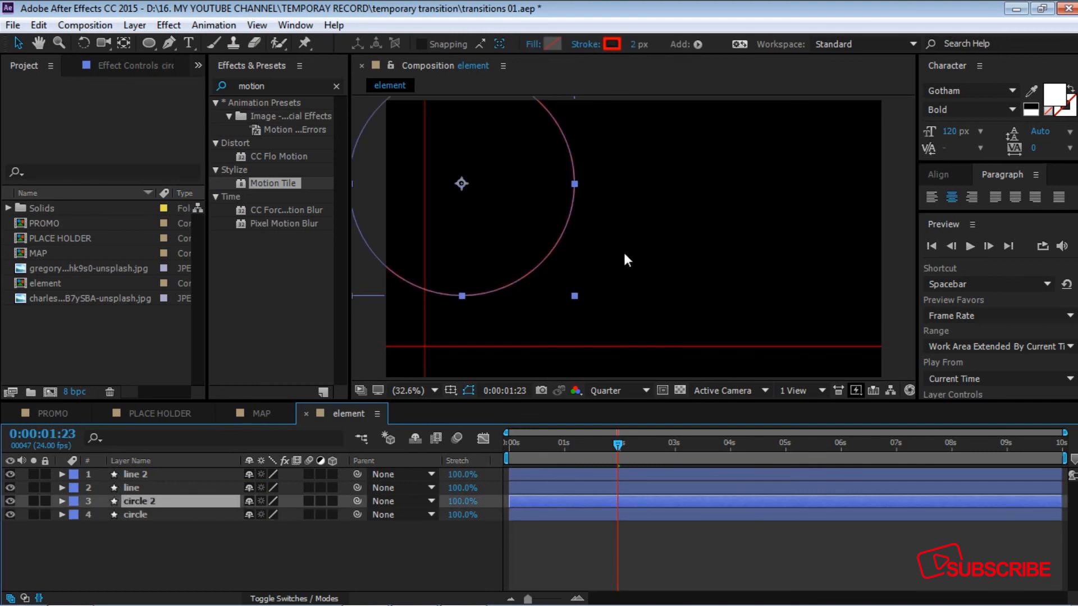
scroll(623, 250, "down", 2)
left_click_drag(602, 267, 682, 293)
key("ctrl+z")
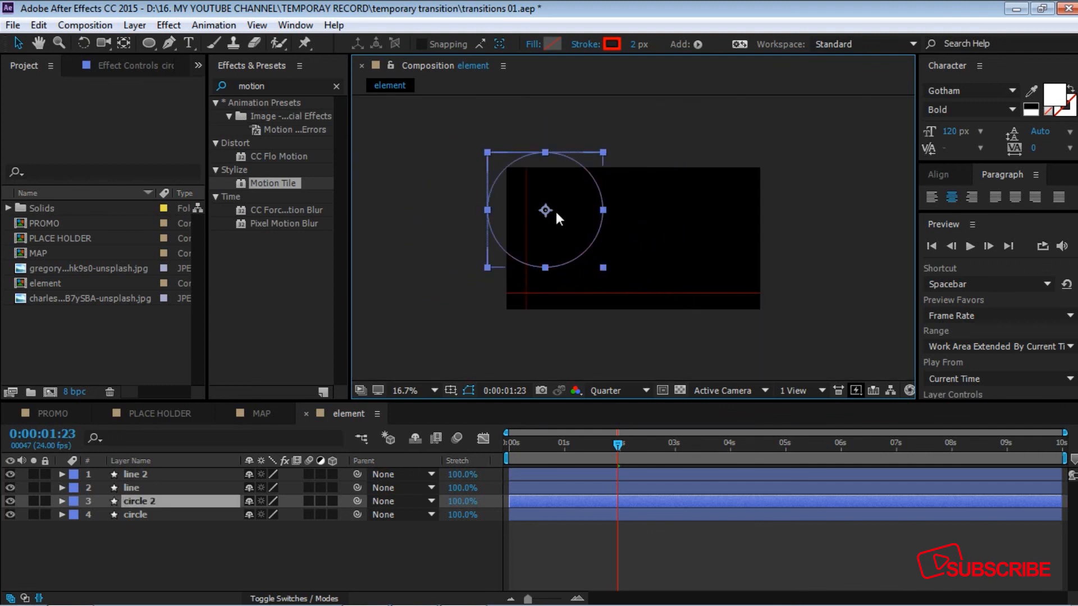
left_click_drag(545, 212, 757, 286)
left_click(800, 165)
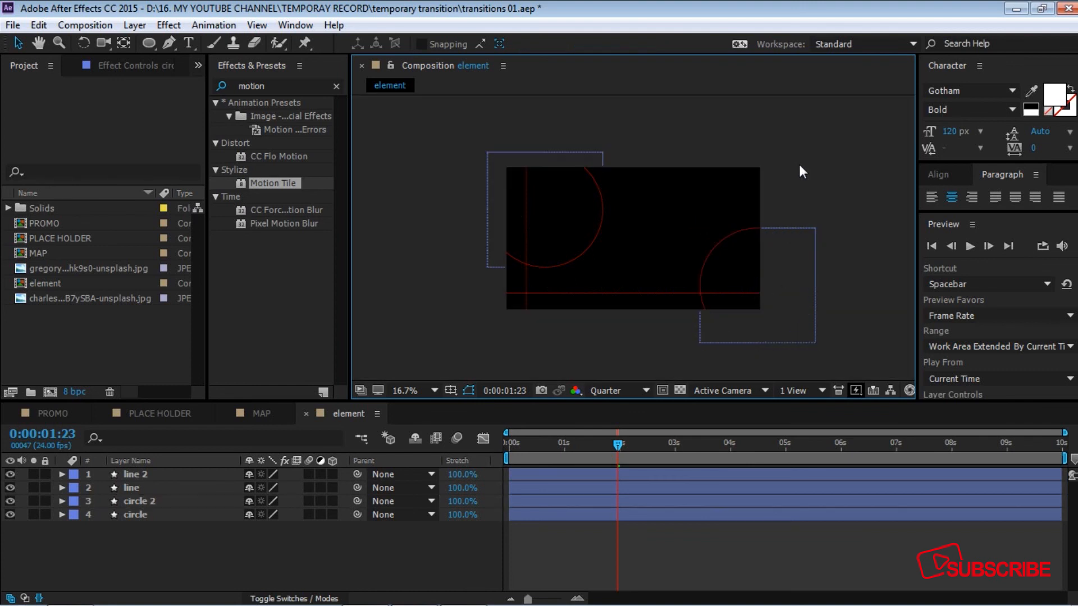
Preview the complete element animation with both lines and both circles from 0 seconds, and return to the start.
left_click(616, 446)
key("Home")
key("space")
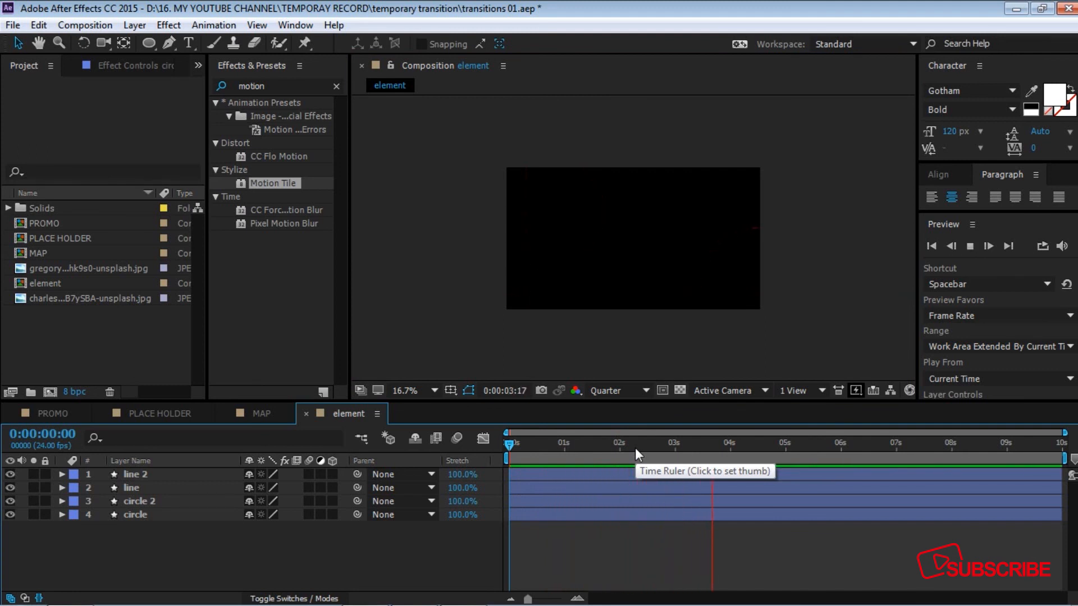
key("space")
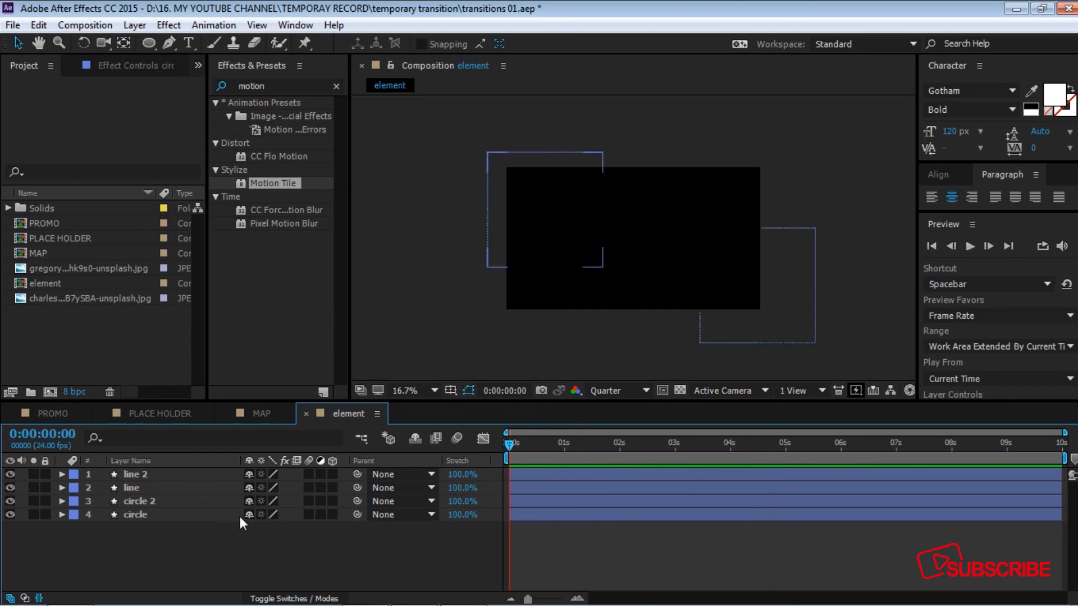
left_click_drag(509, 449, 435, 447)
key("space")
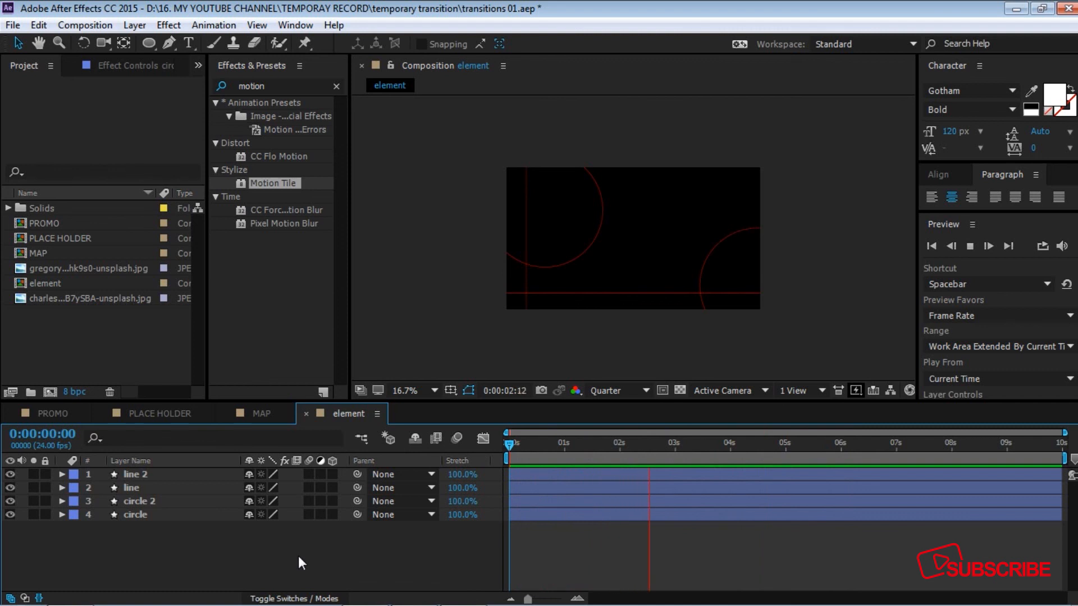
key("space")
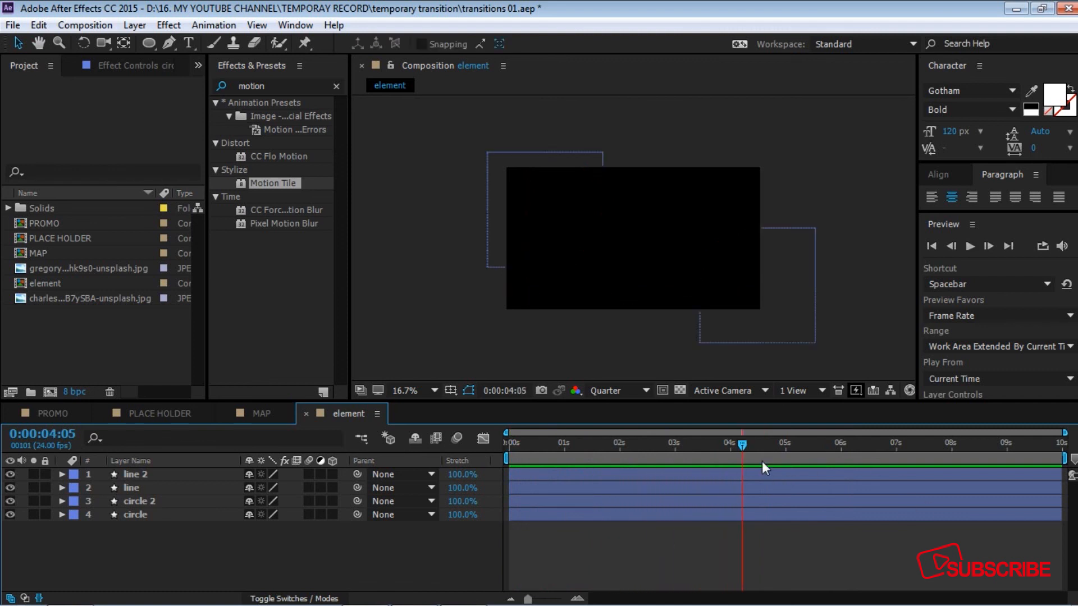
left_click_drag(746, 446, 553, 447)
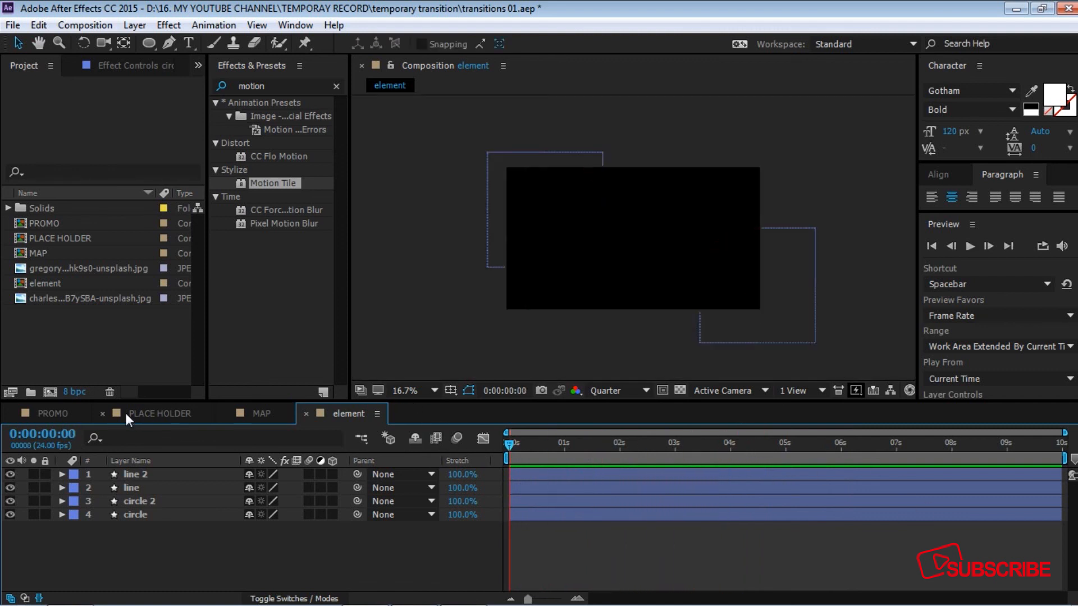
Switch to the PROMO composition, enlarge the timeline area, and insert the element composition directly above the PLACE HOLDER layer.
left_click(42, 414)
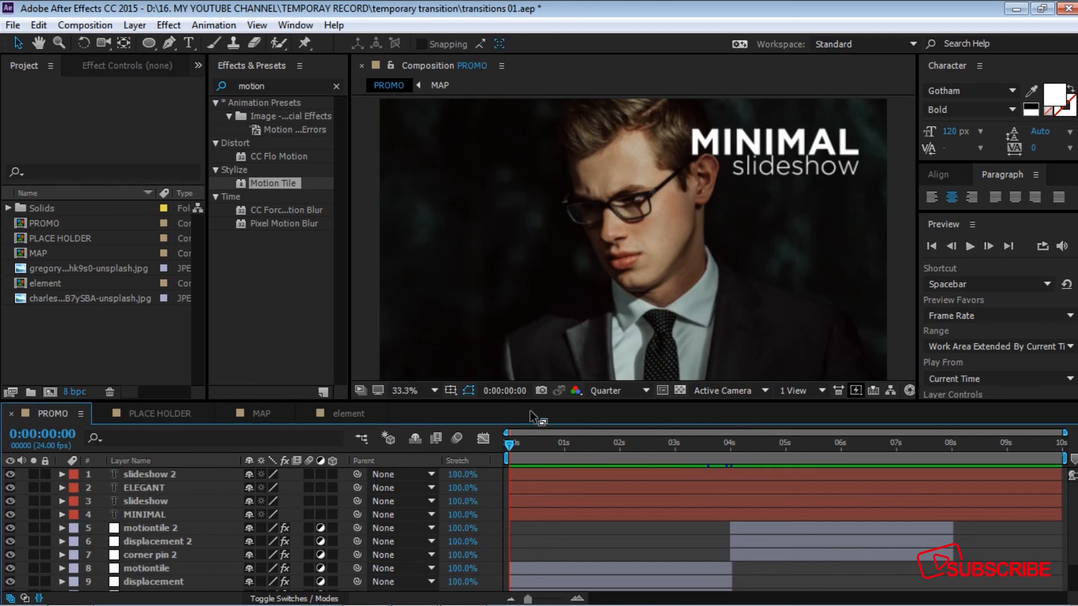
left_click_drag(533, 401, 524, 339)
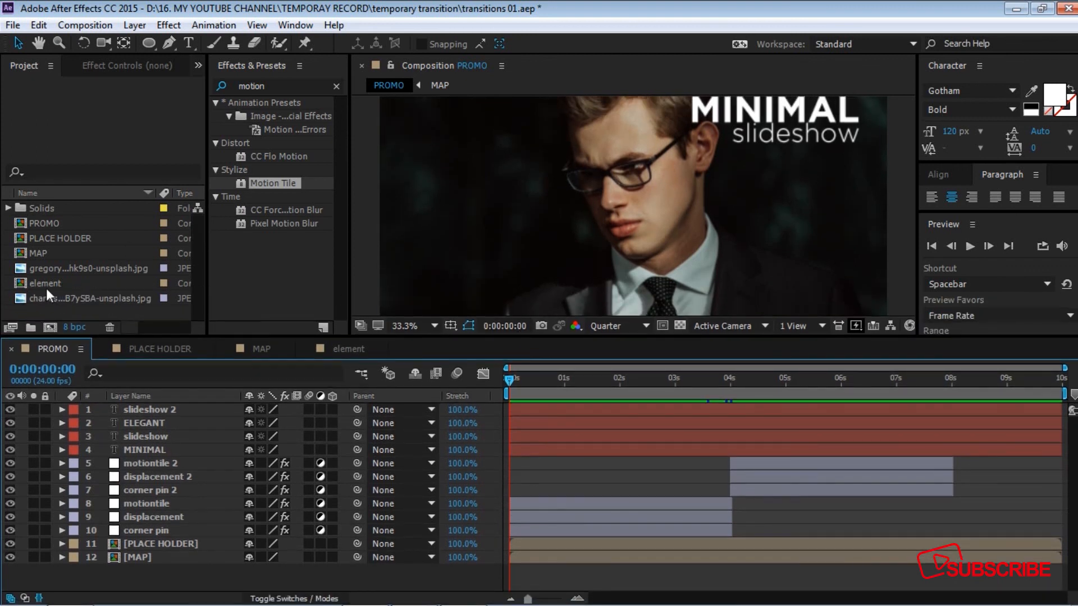
left_click_drag(31, 283, 126, 537)
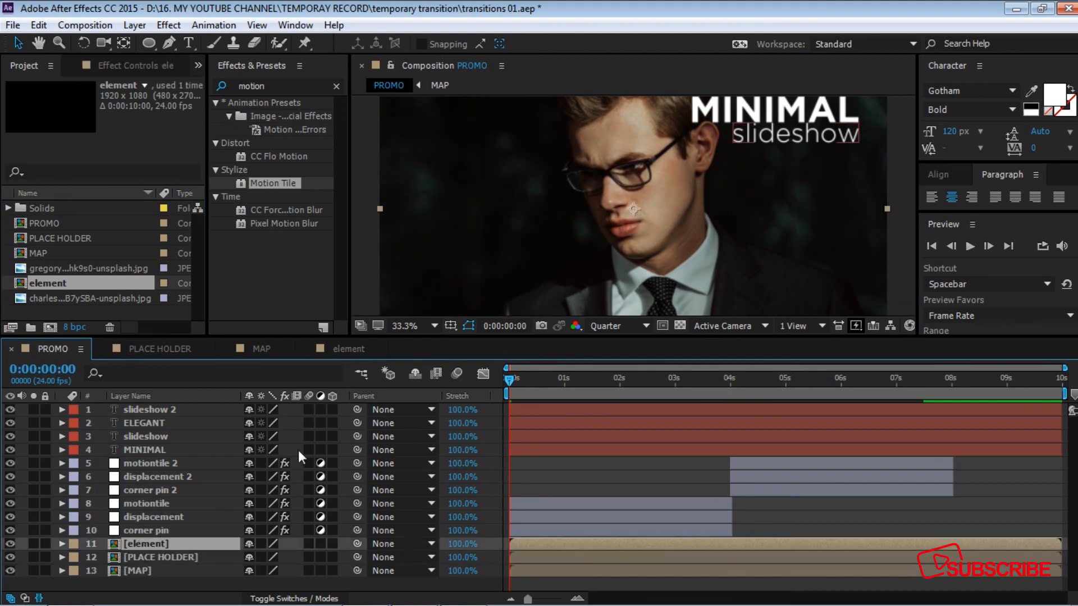
Preview the PROMO composition, duplicate the element layer, and shift the copy to start at 4 seconds.
key("space")
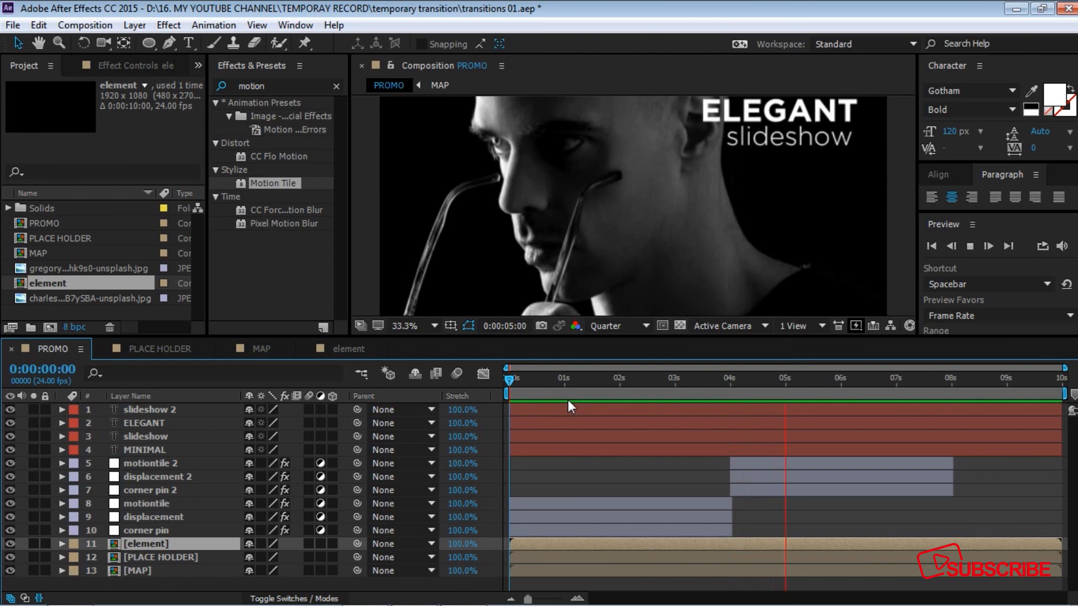
key("space")
left_click_drag(921, 377, 733, 405)
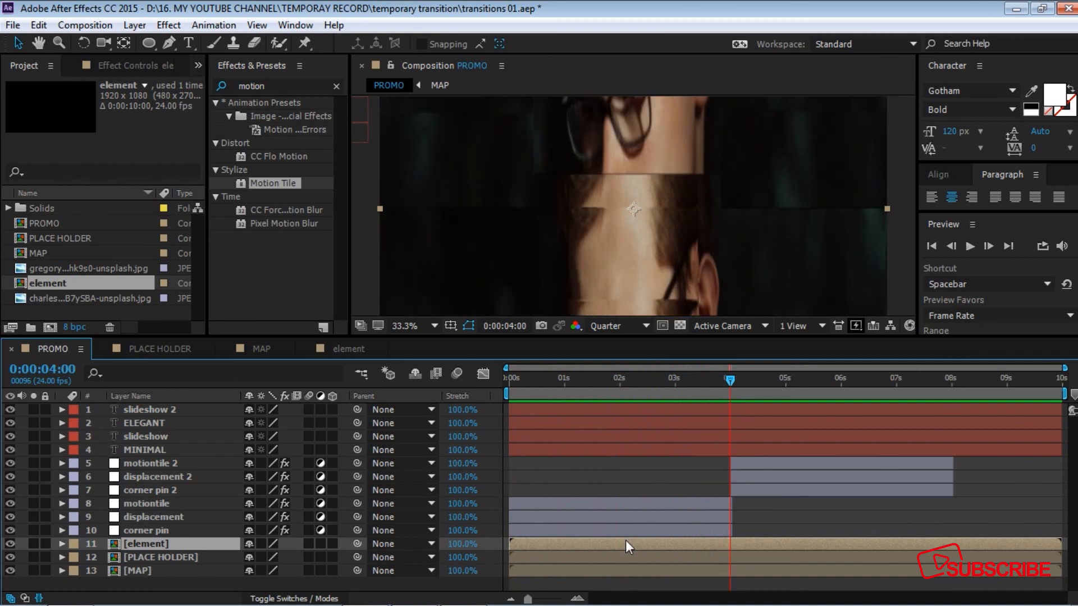
key("ctrl+d")
left_click_drag(540, 544, 748, 541)
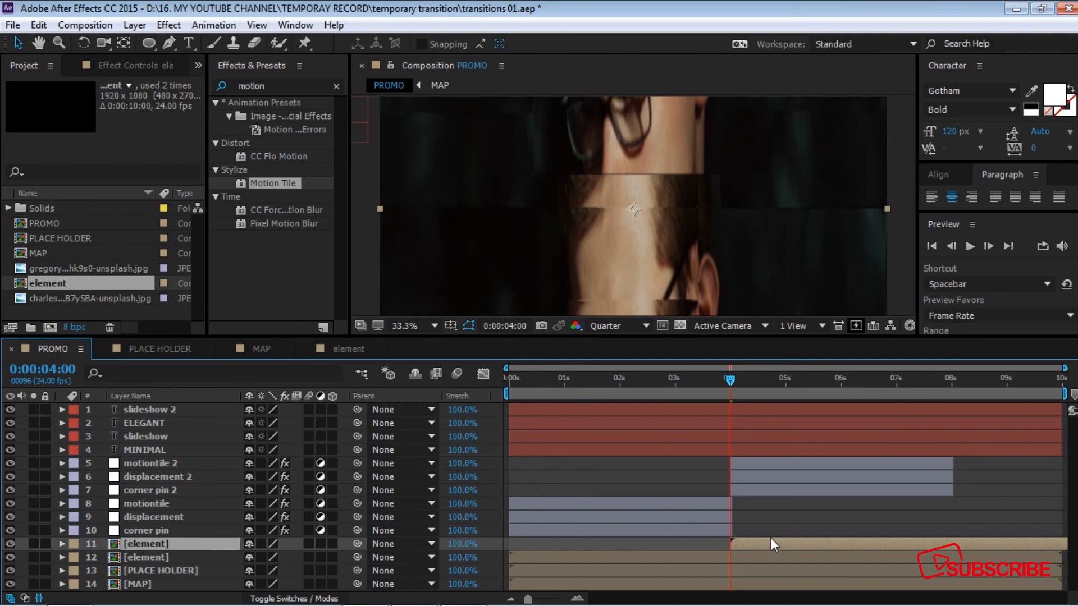
Preview the duplicated element animation from 4 seconds, and play the composition again from 0 seconds.
key("space")
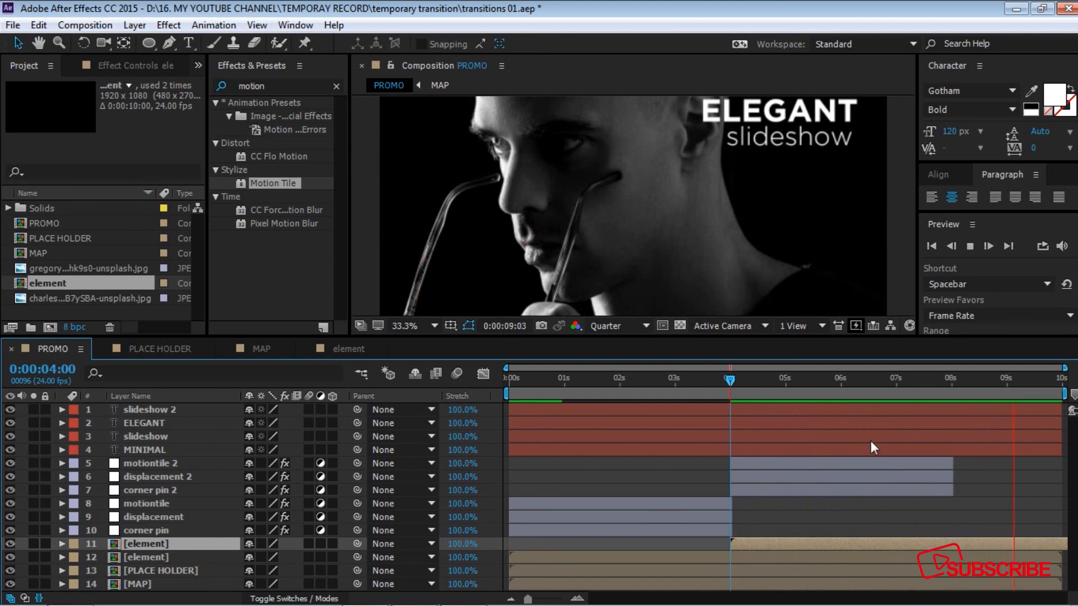
key("space")
left_click_drag(1058, 380, 442, 383)
key("space")
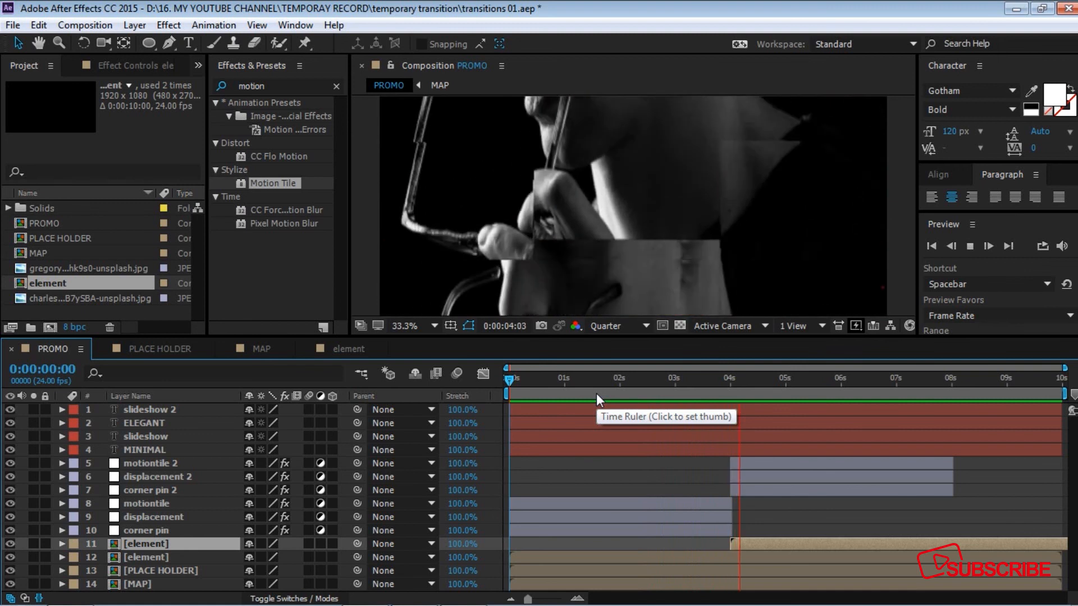
left_click(847, 383)
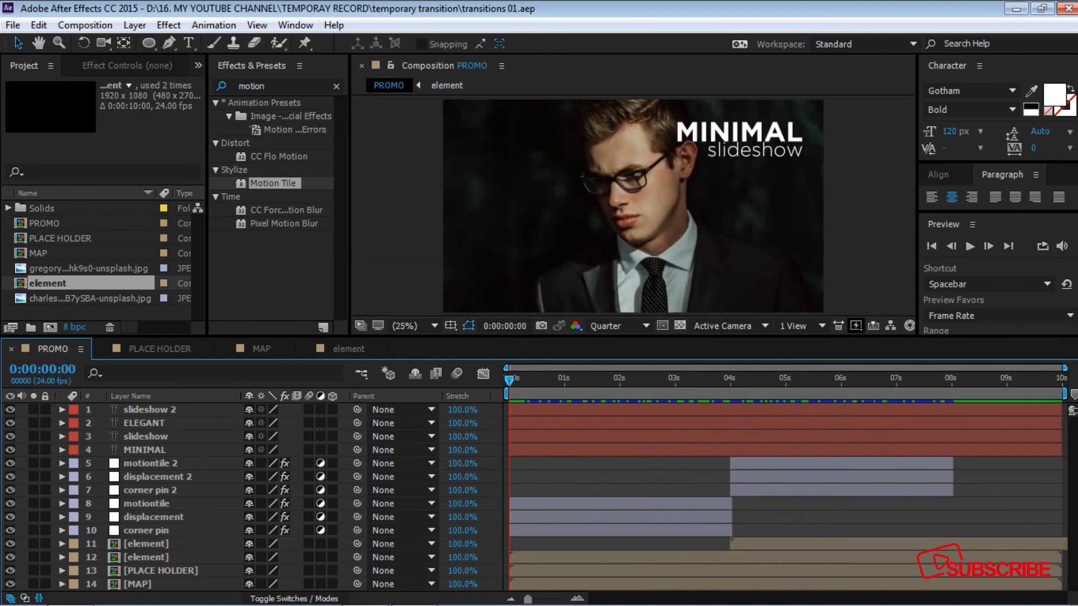
Set the composition view to Fit up to 100% and play the finished promo from the start.
left_click(433, 325)
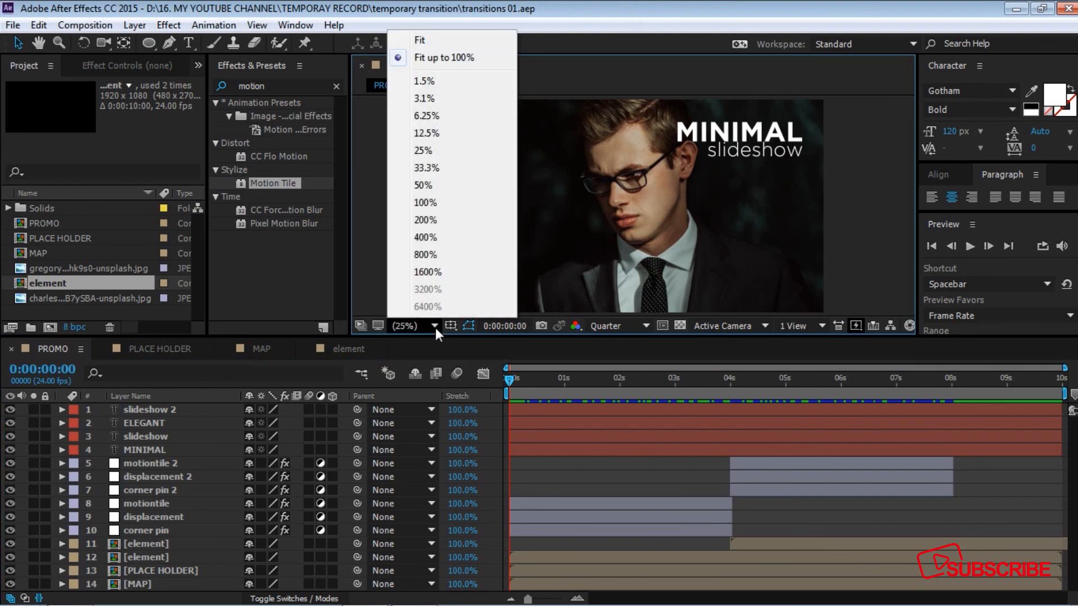
left_click(440, 59)
key("space")
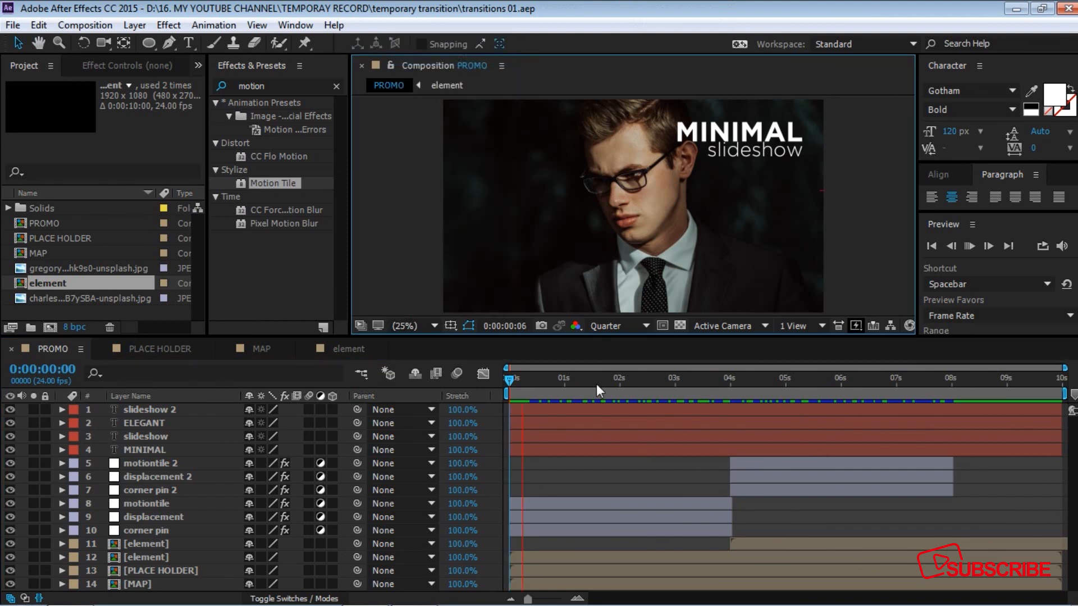